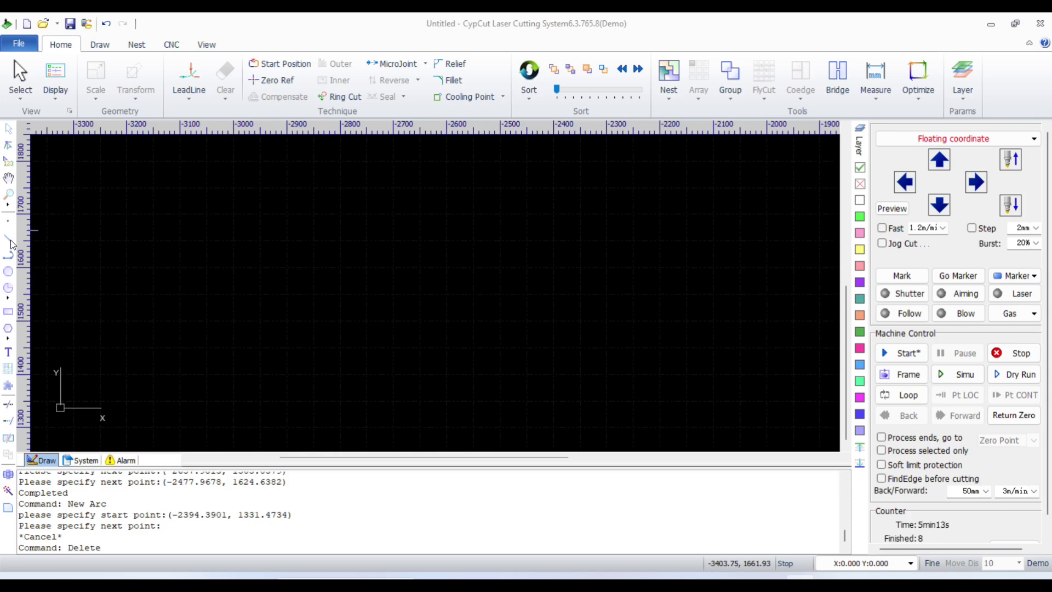
Step: Draw a horizontal line about 69 mm long, cancel the follow-on line, and select it
click(9, 240)
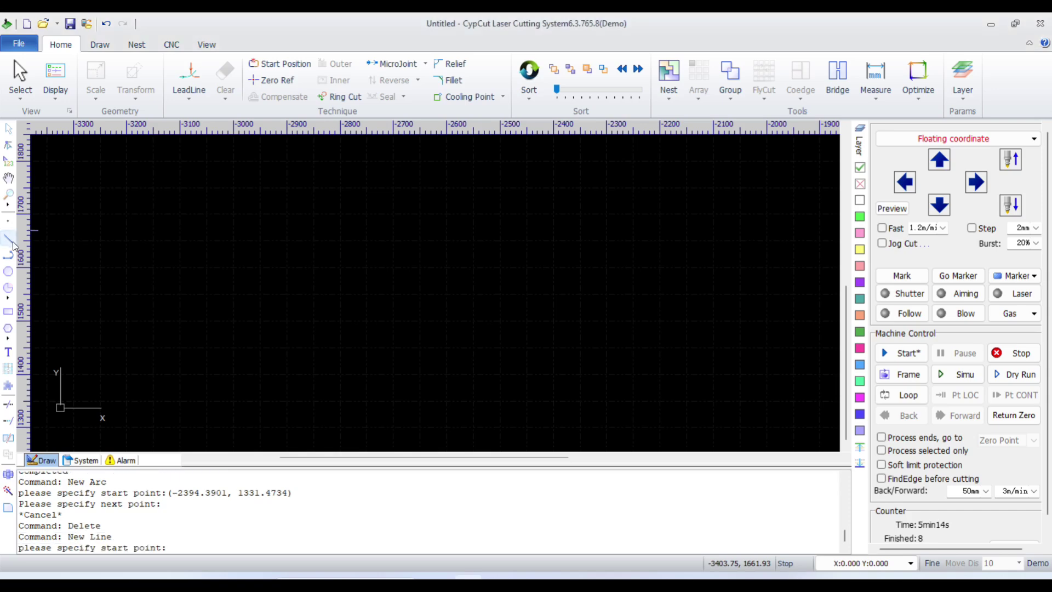
click(242, 230)
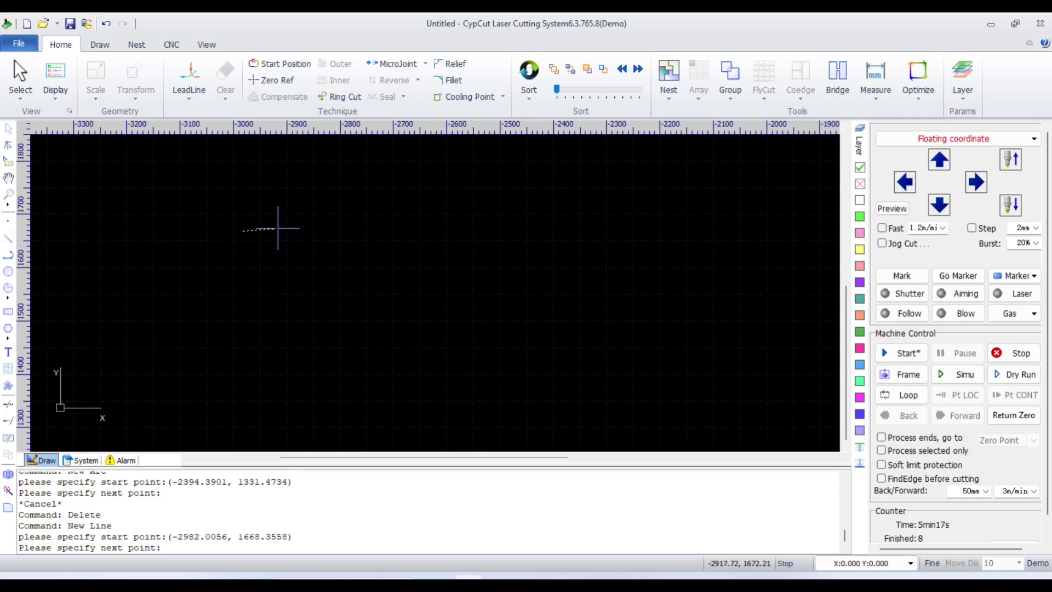
click(281, 230)
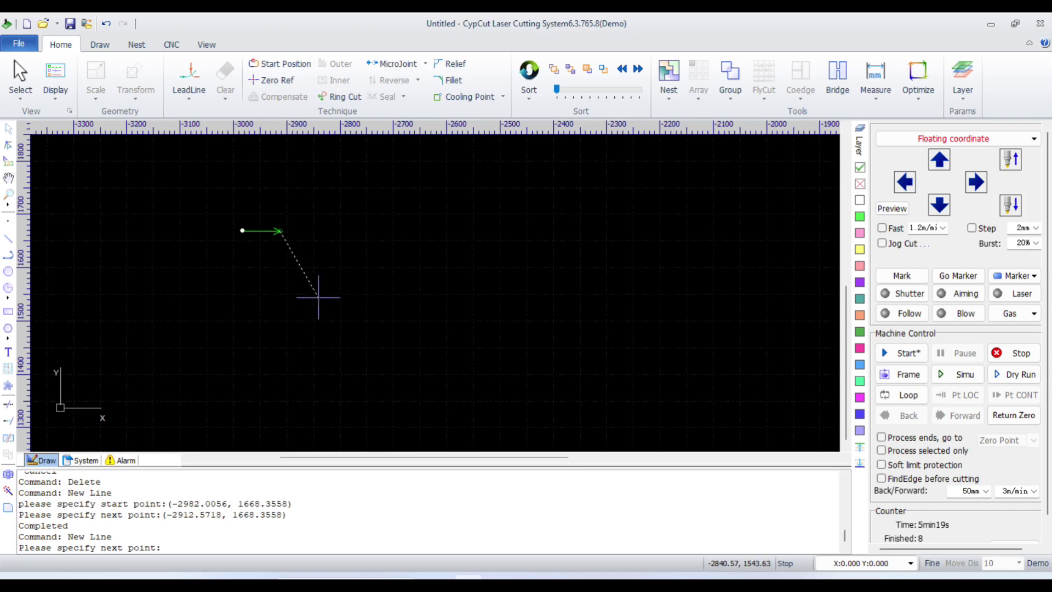
right_click(322, 269)
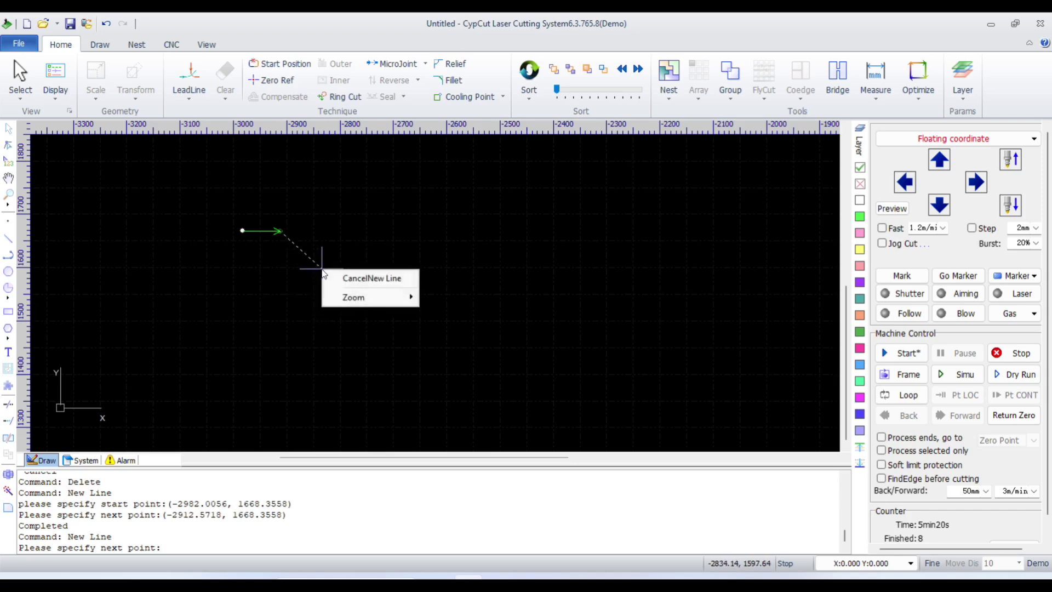
click(354, 279)
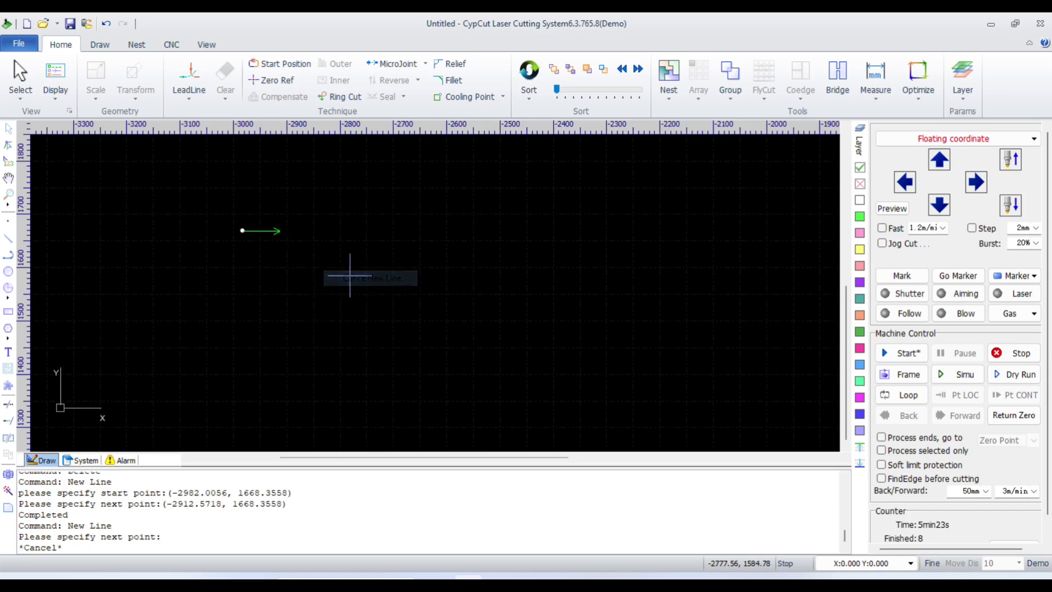
drag(323, 249, 183, 195)
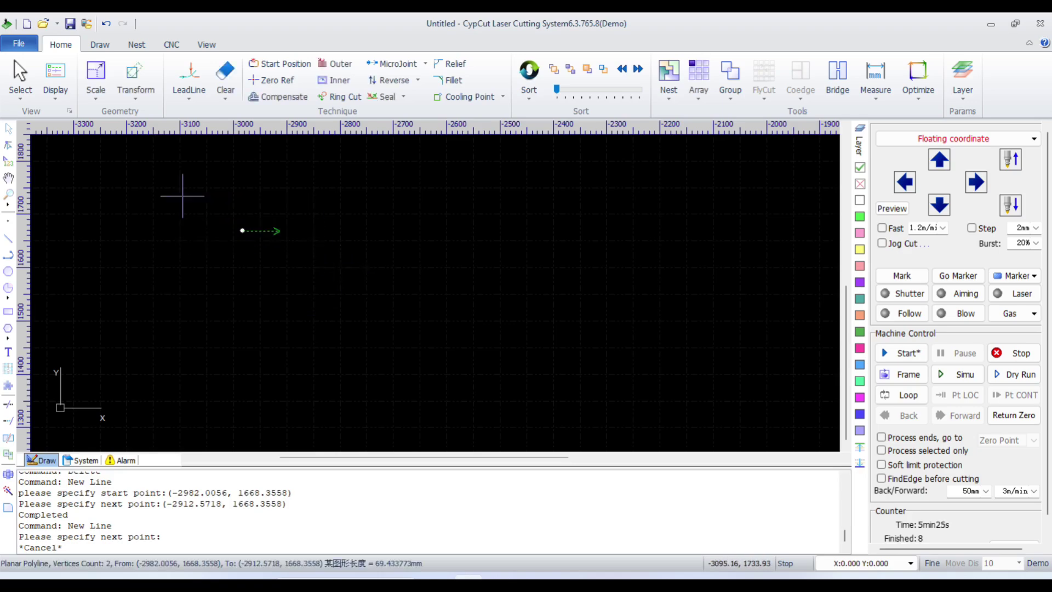
Step: Scale the line to a new size of 520 mm, anchored at the Top-Right scale center
click(99, 77)
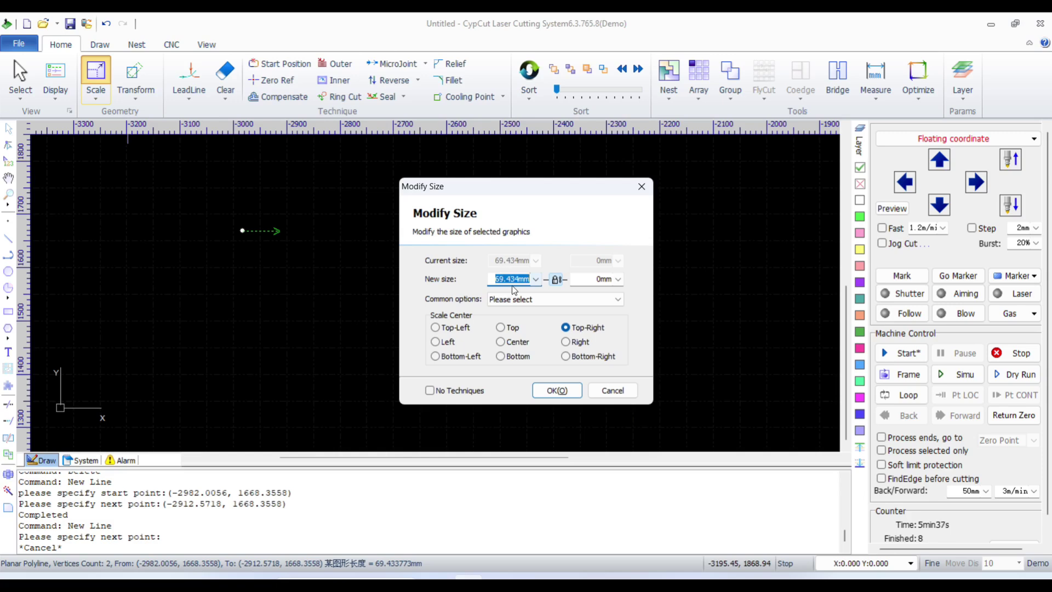
click(536, 281)
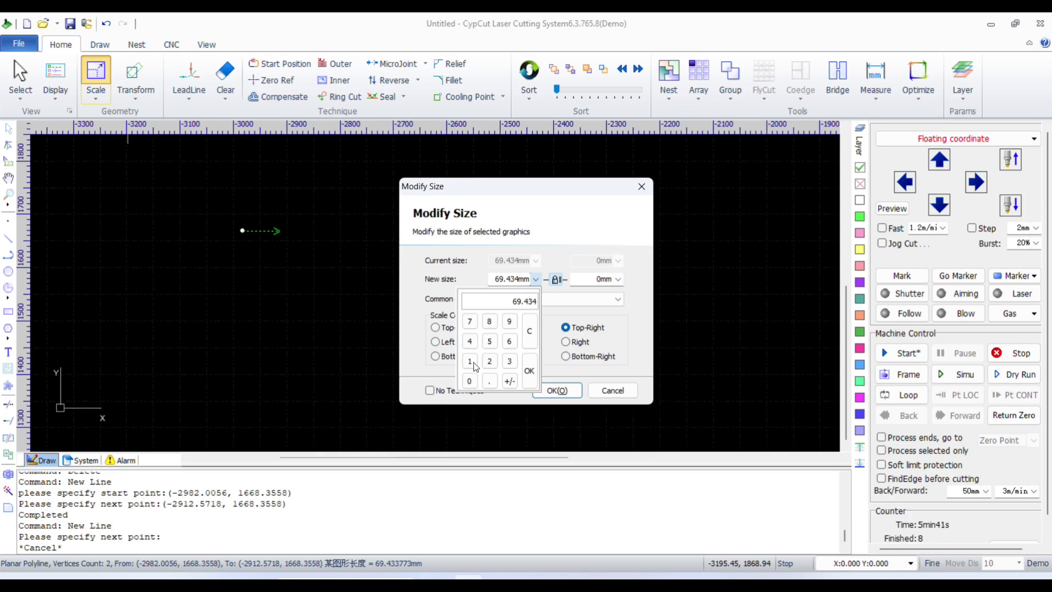
click(489, 341)
click(489, 360)
click(470, 381)
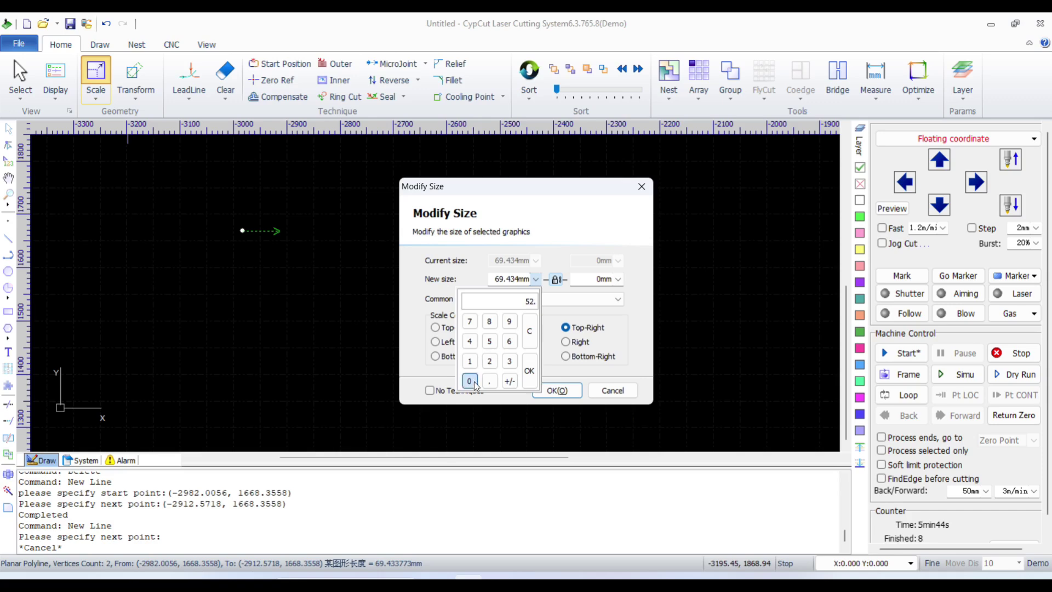
click(528, 375)
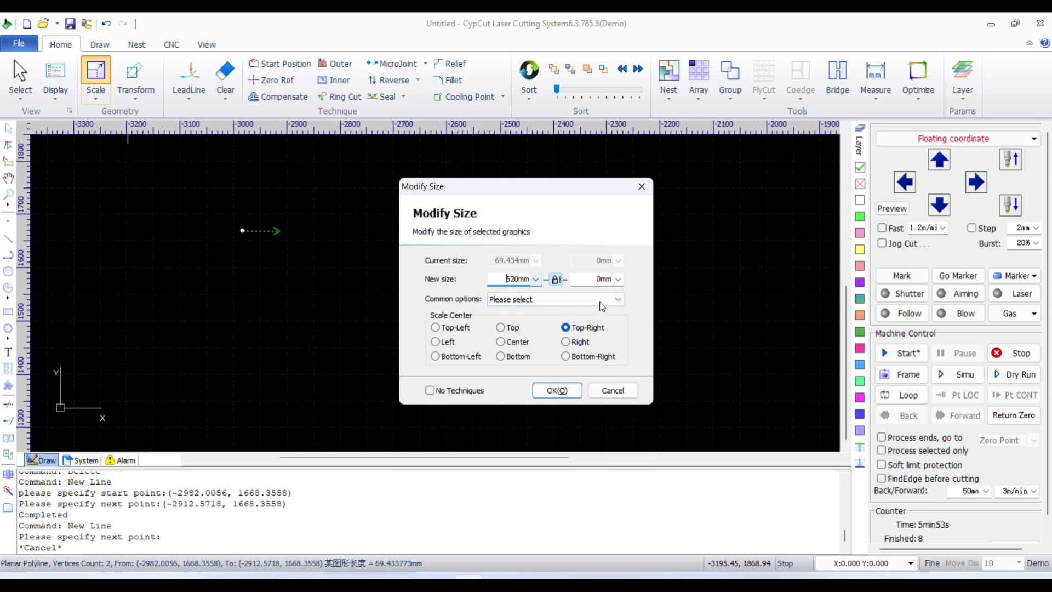
click(567, 327)
click(435, 327)
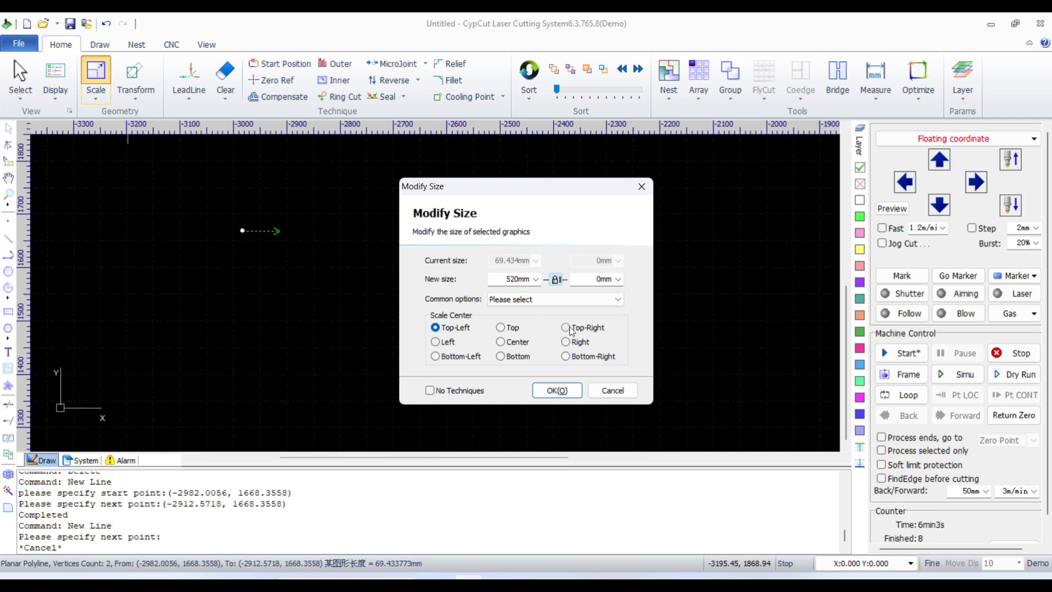
click(568, 328)
click(555, 390)
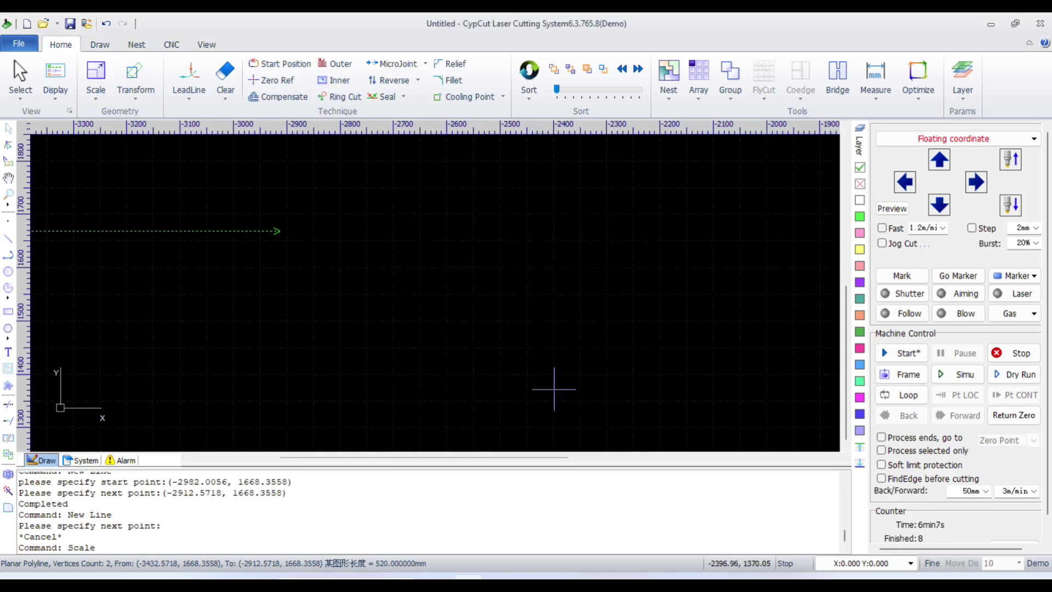
Step: Measure the line end to end, reading a Length of 520.0000 mm
scroll(451, 310, down, 5)
scroll(451, 300, up, 3)
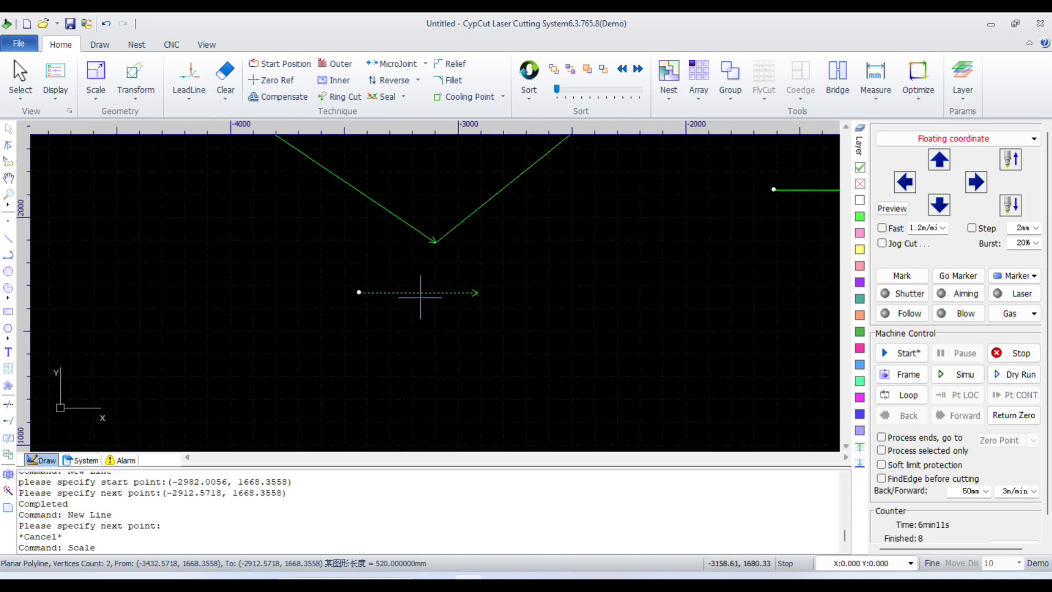
click(875, 77)
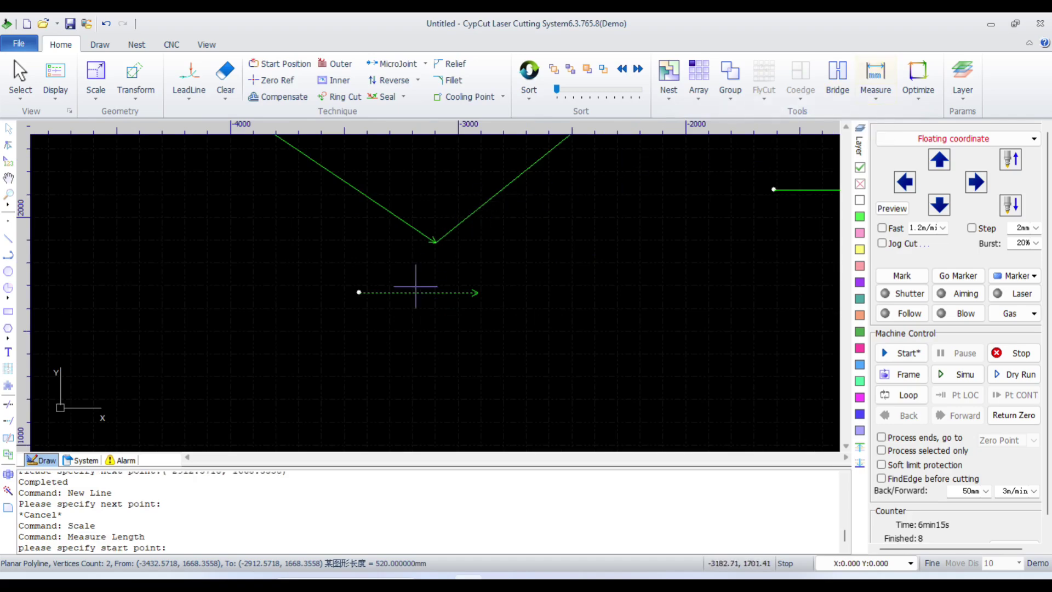
click(359, 291)
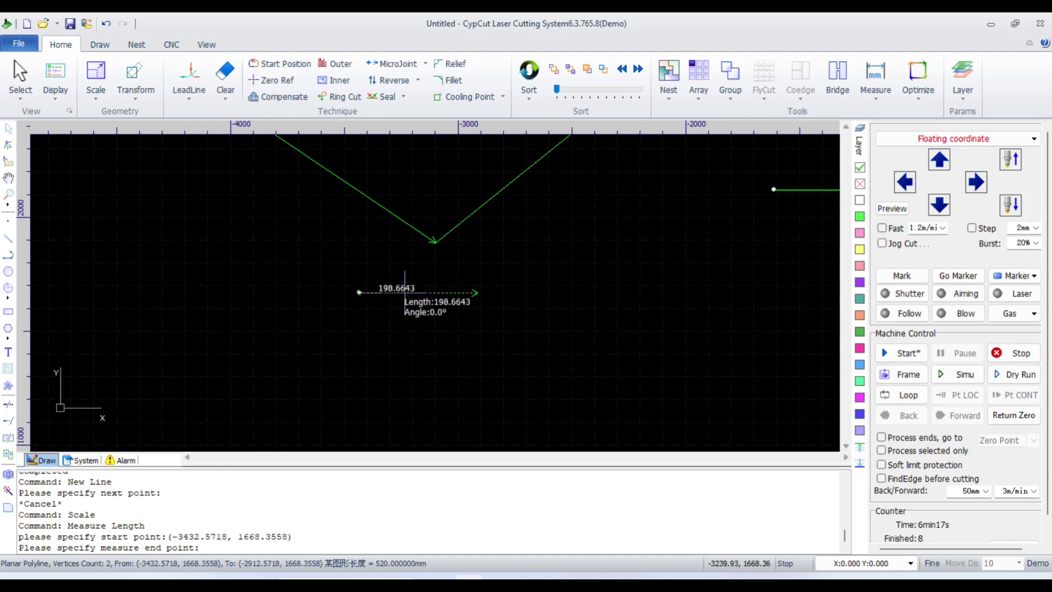
click(477, 292)
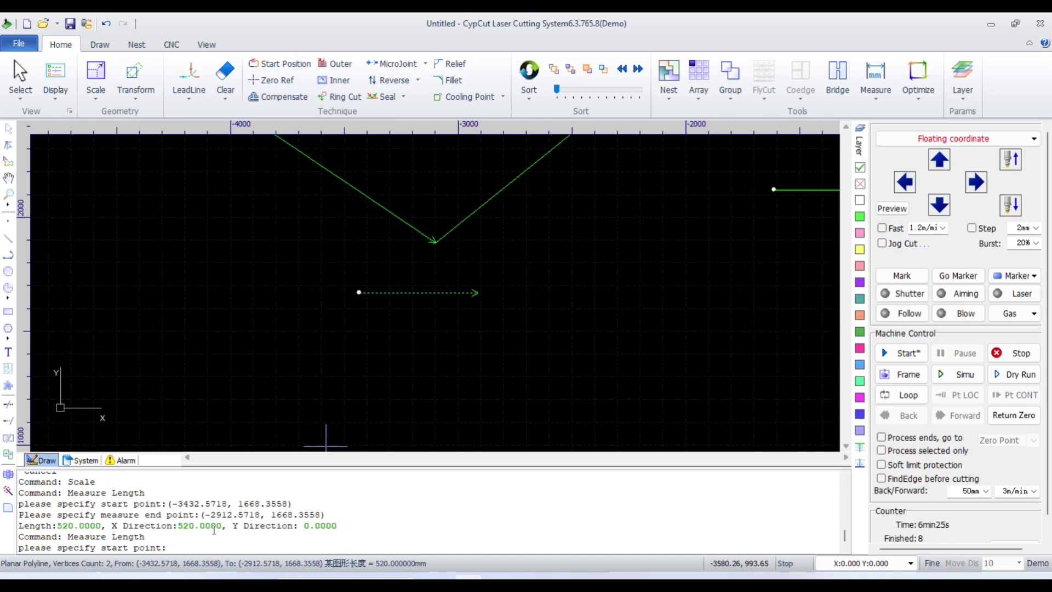
scroll(270, 247, down, 2)
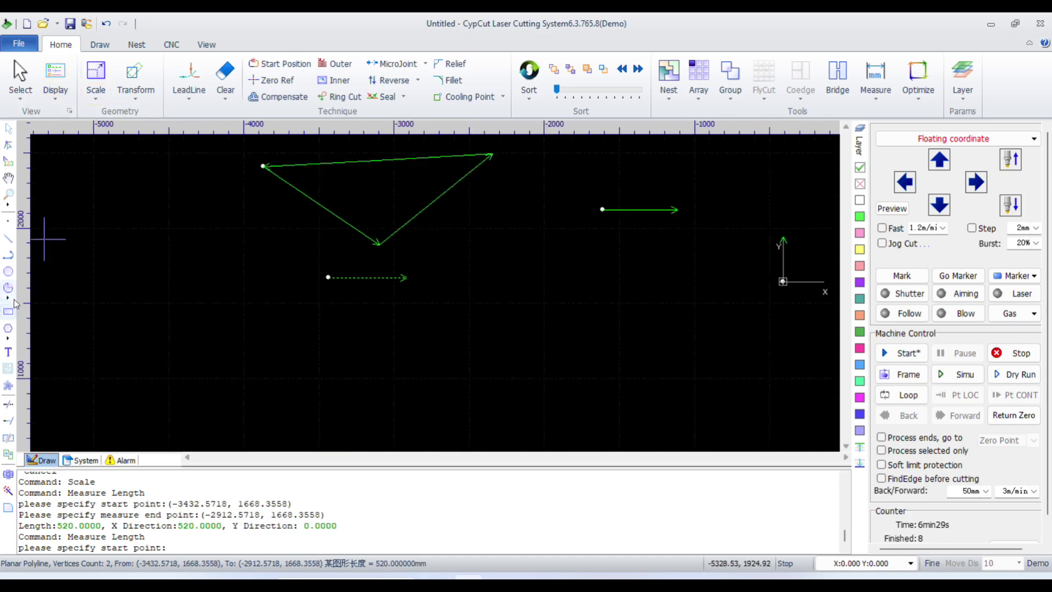
Step: Draw a closed three-corner polyline triangle to the left of the 520 mm line
click(13, 258)
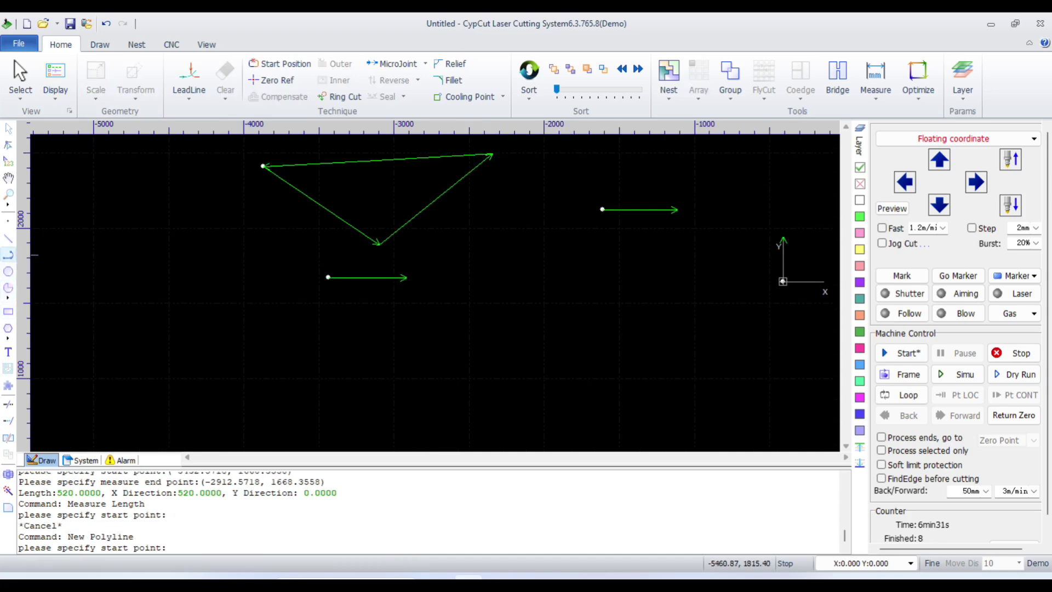
click(198, 291)
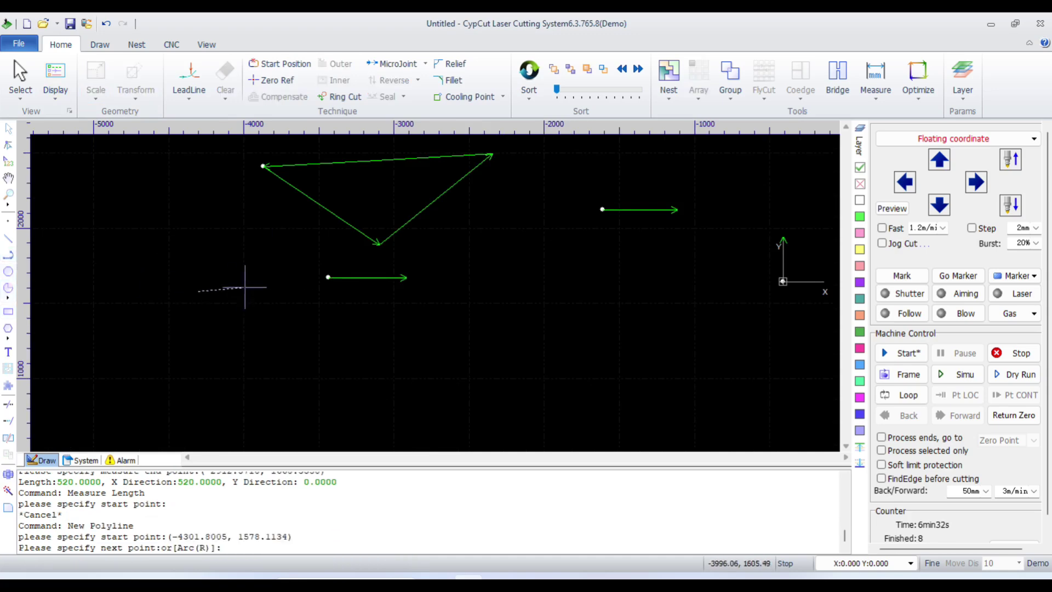
click(277, 343)
click(282, 254)
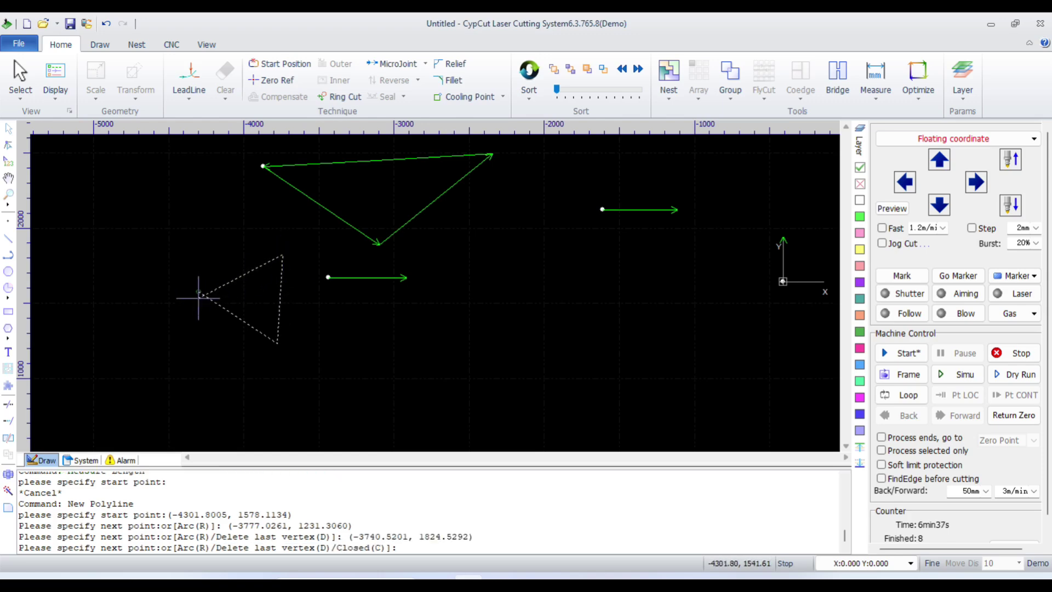
click(198, 291)
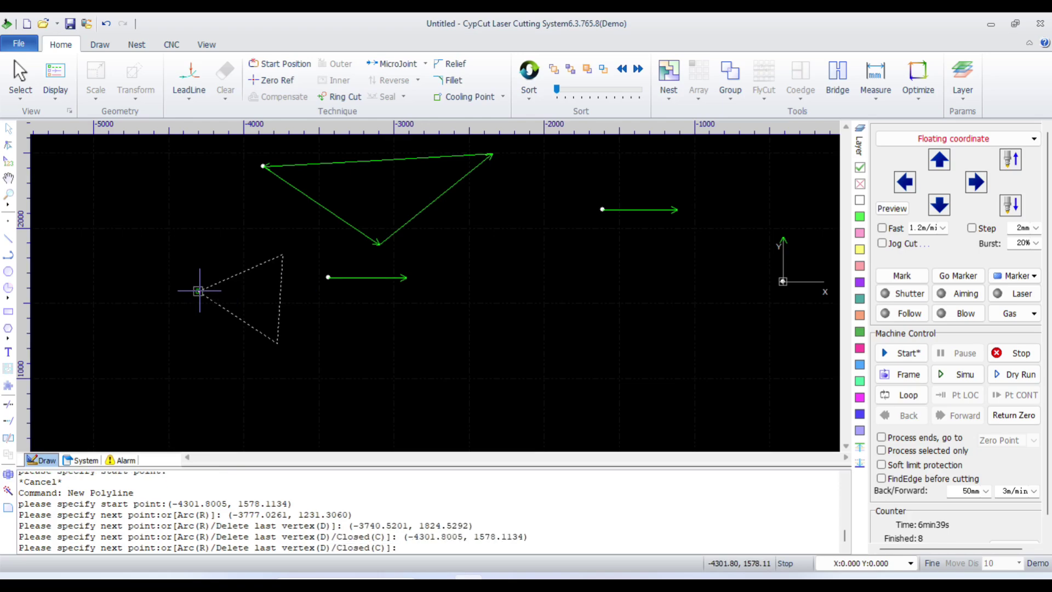
right_click(199, 290)
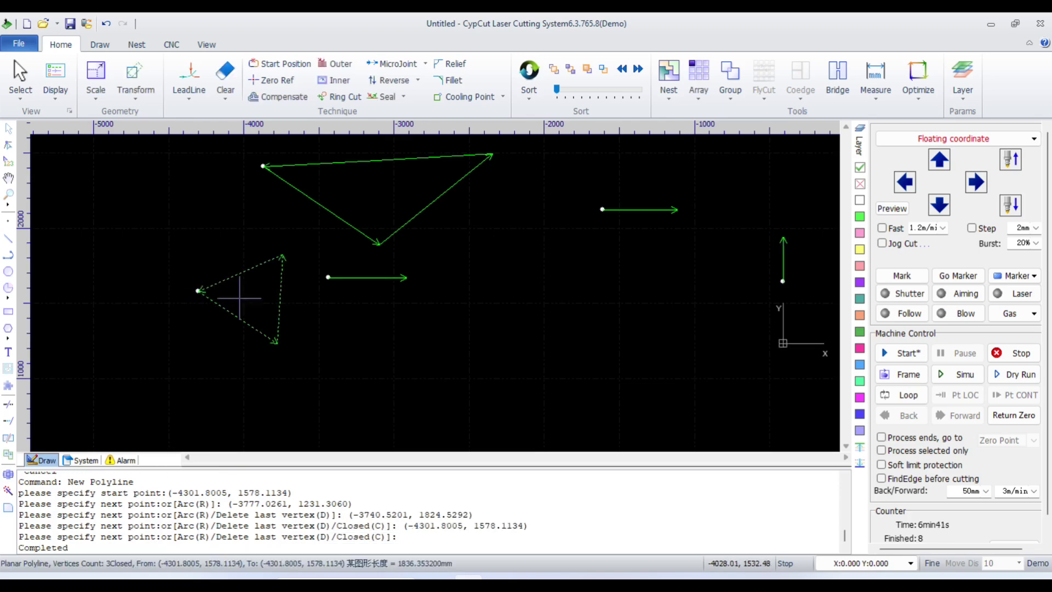
Step: Enter 300 mm as the triangle's new width in the Scale dialog
click(94, 77)
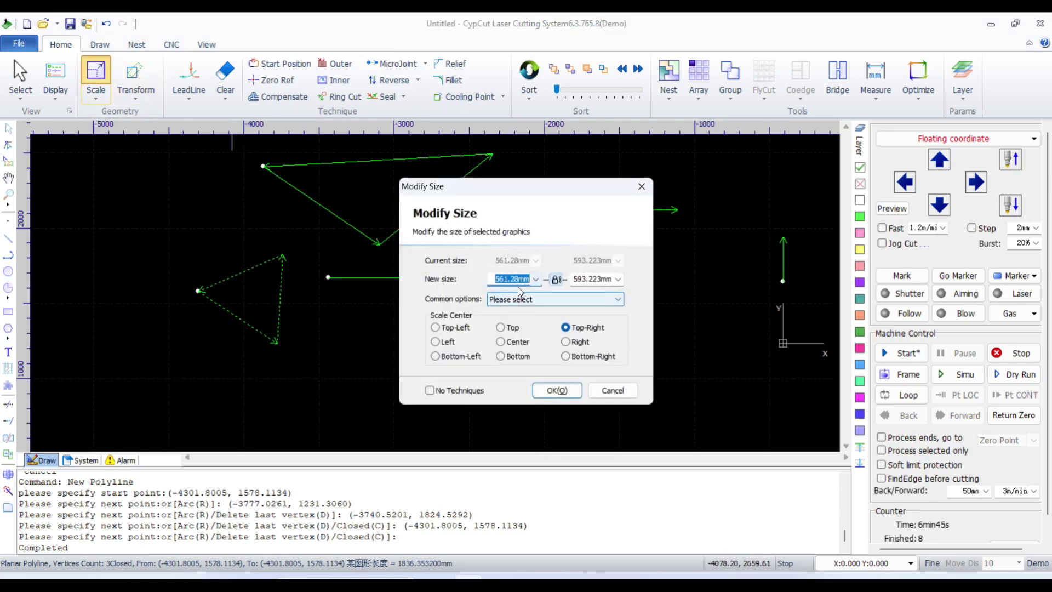
click(536, 279)
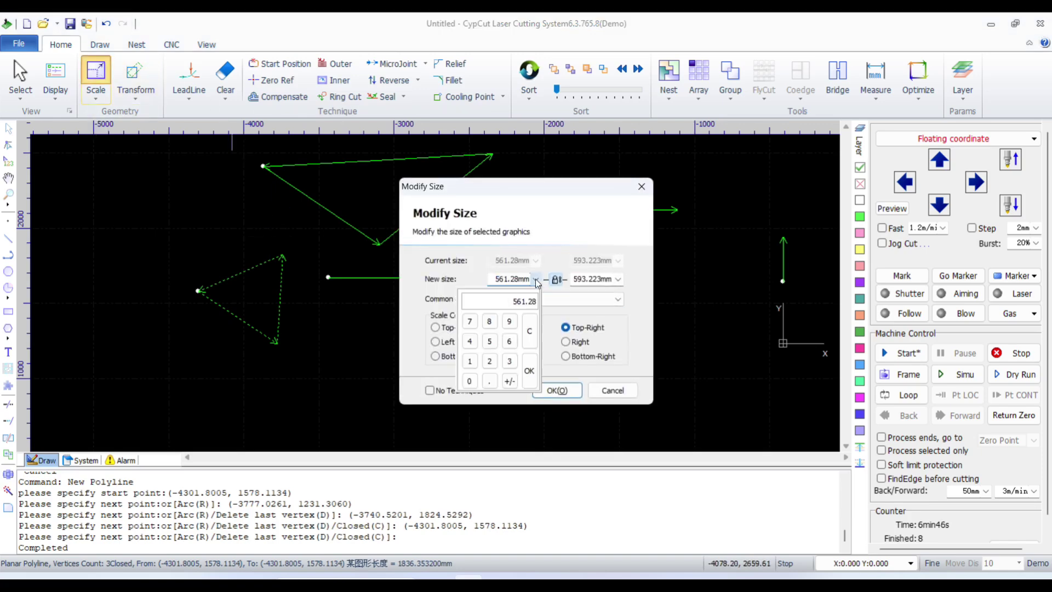
click(508, 361)
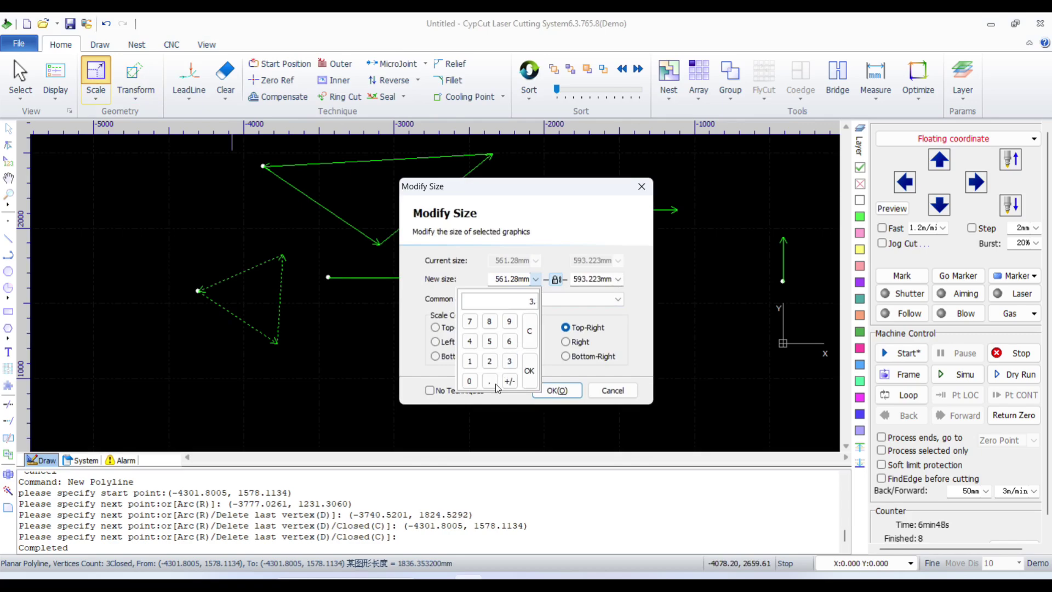
click(534, 370)
Step: Unlock the aspect ratio, set the height to 250 mm, and apply the resize
click(556, 281)
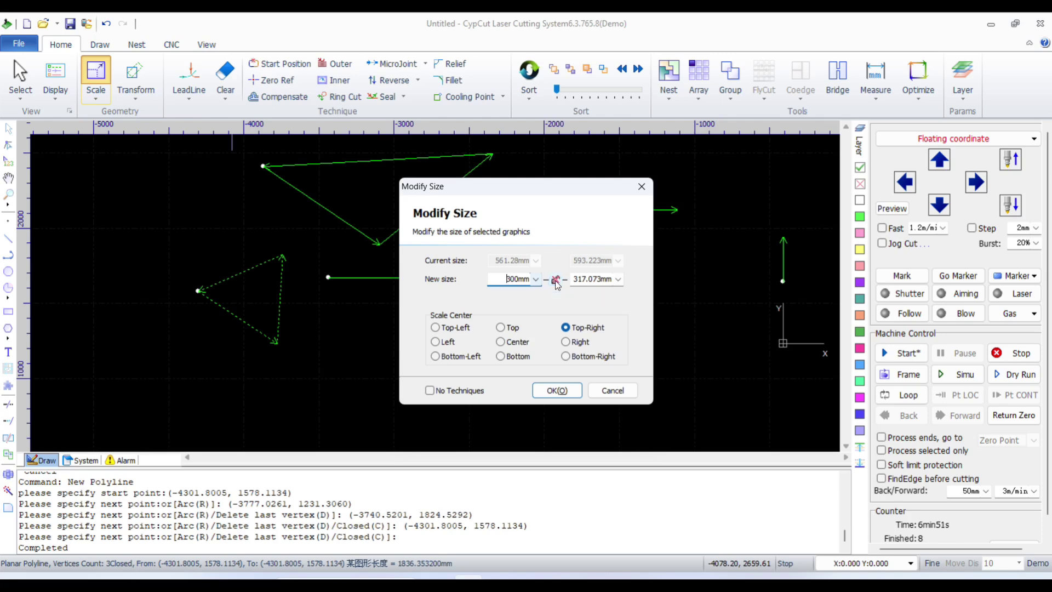
click(556, 280)
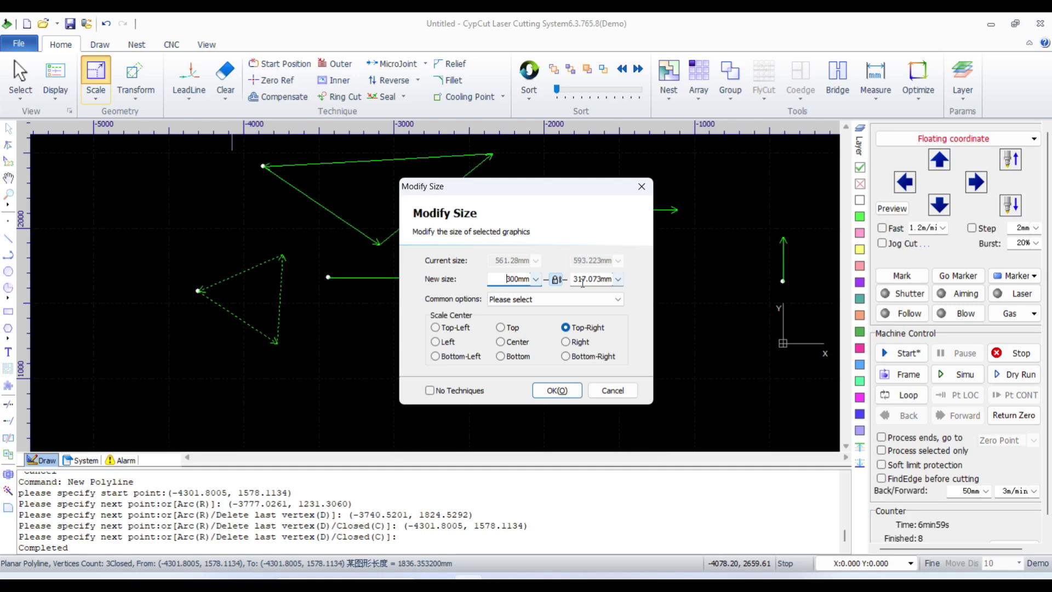
click(556, 279)
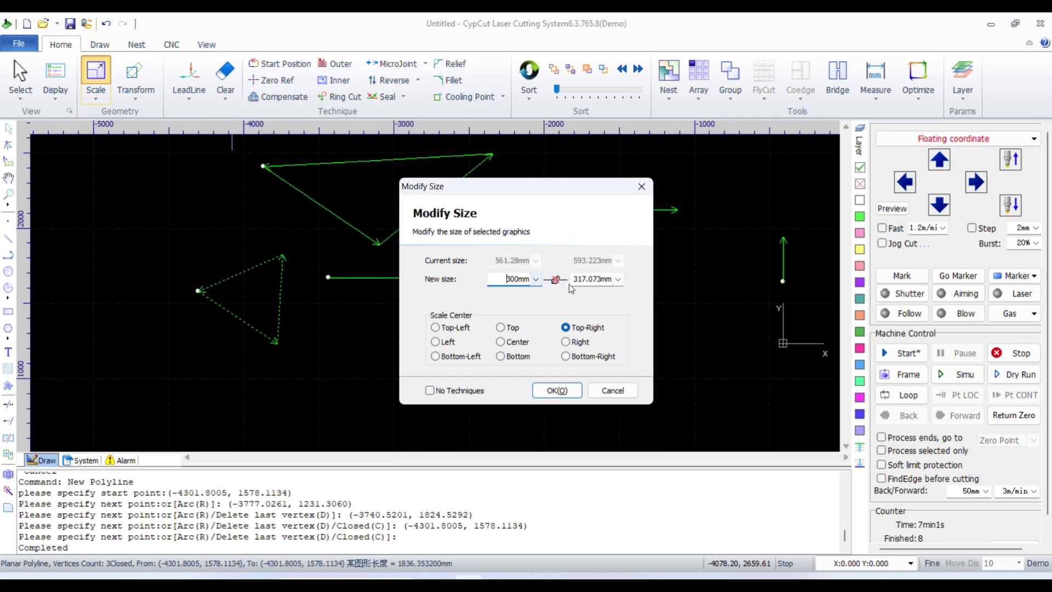
click(618, 280)
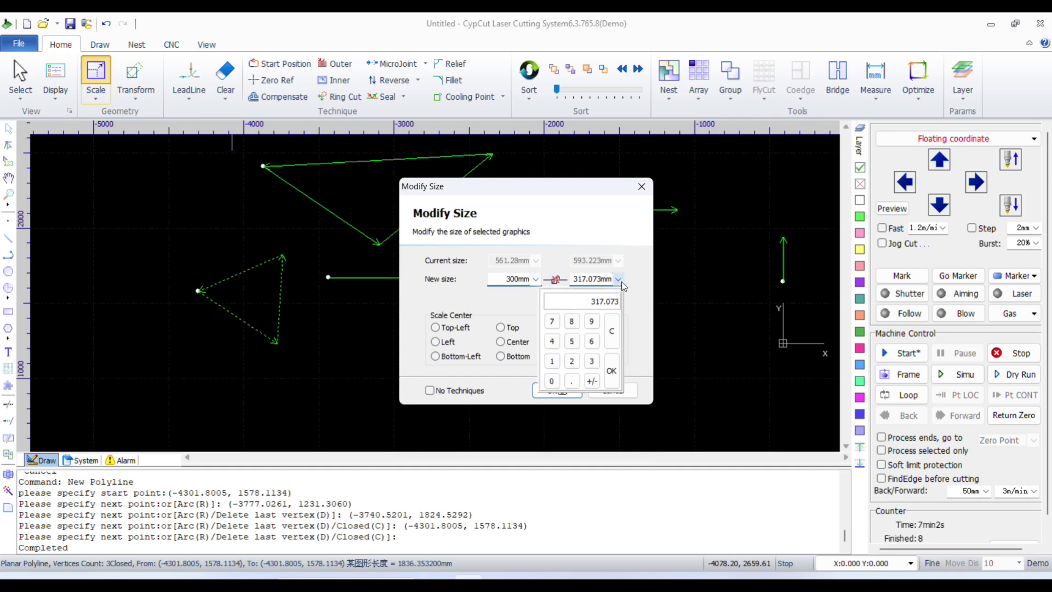
click(572, 363)
click(572, 341)
click(552, 381)
click(615, 375)
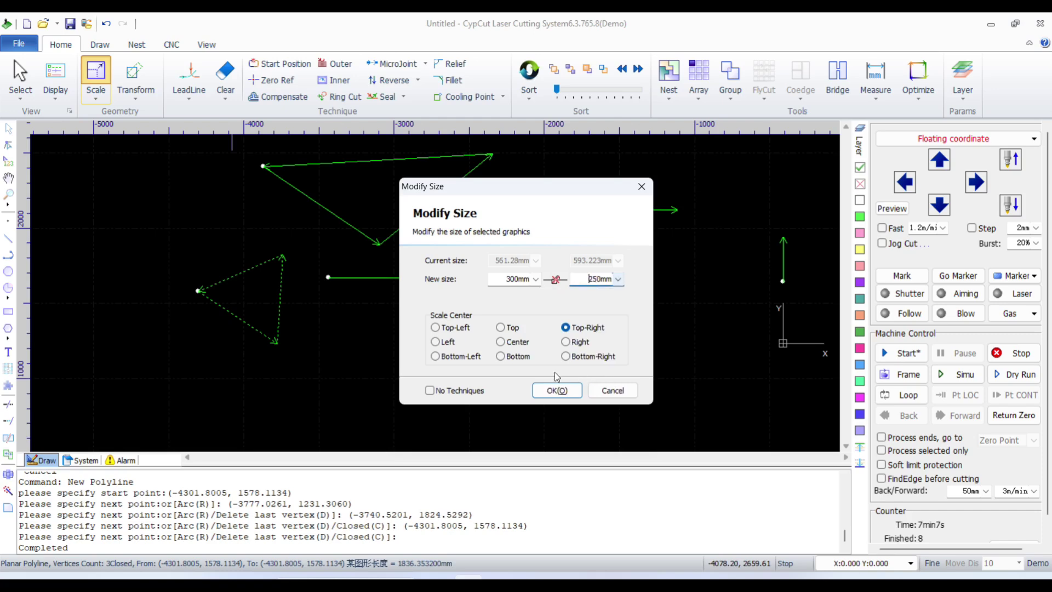
click(559, 387)
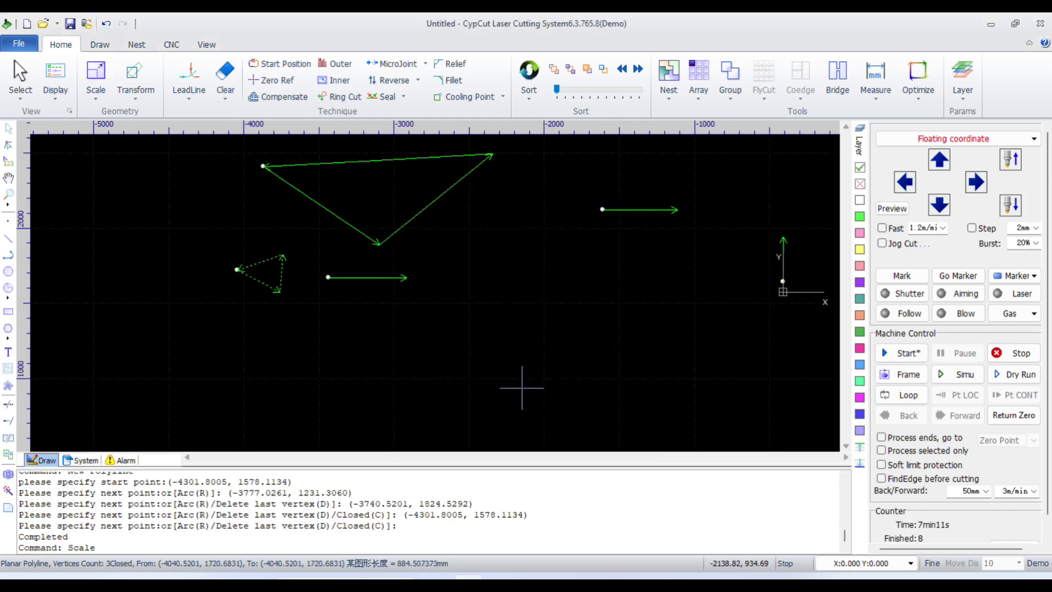
Step: Draw a circle of radius 138.786 below the triangle
click(8, 272)
click(240, 322)
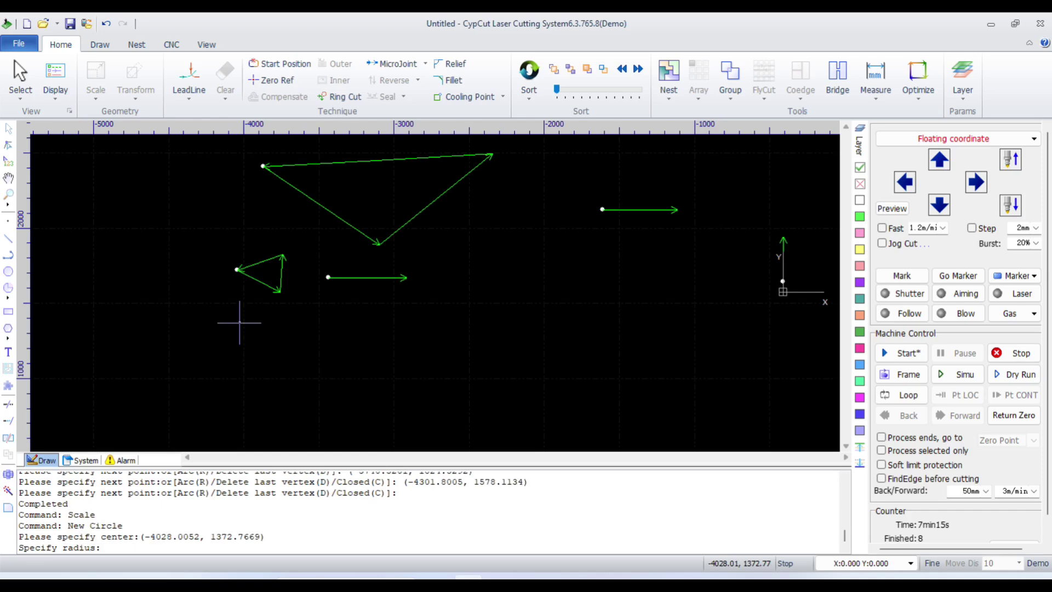
click(254, 306)
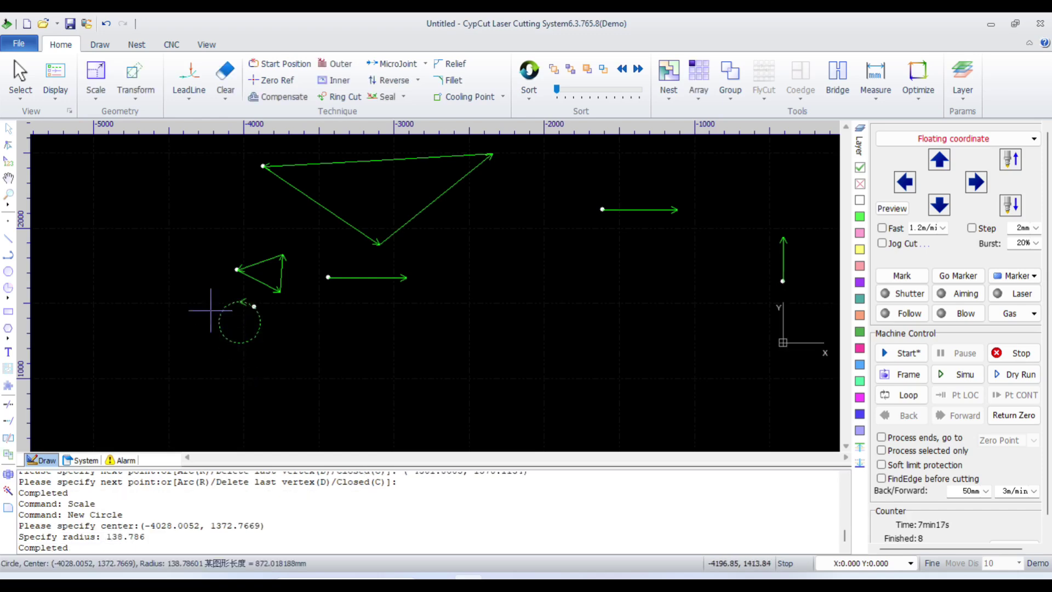
Step: Resize the circle to 200 × 200 mm, giving a 100 mm radius
click(94, 76)
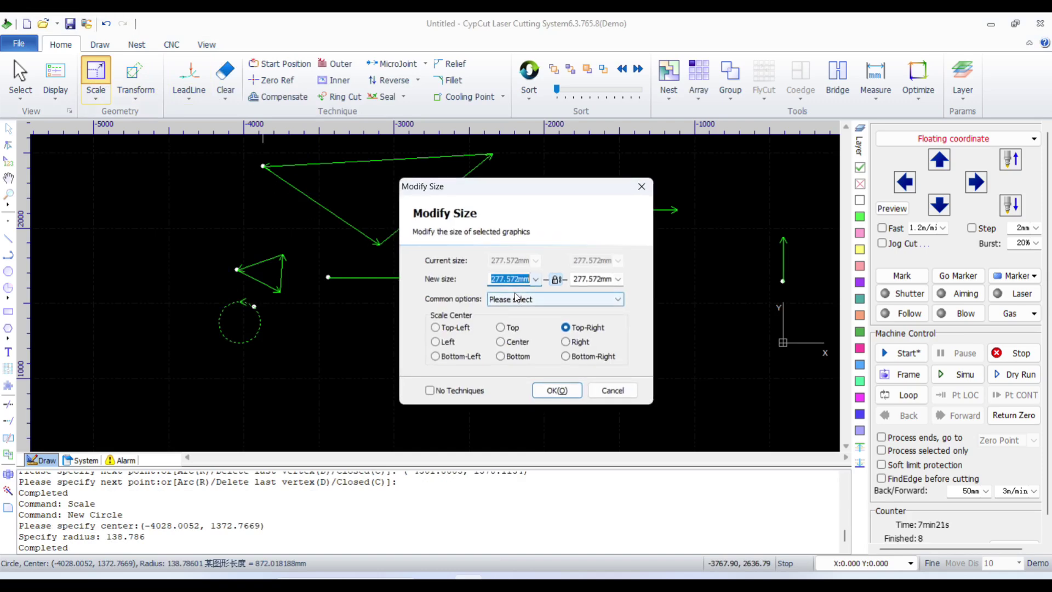
click(535, 278)
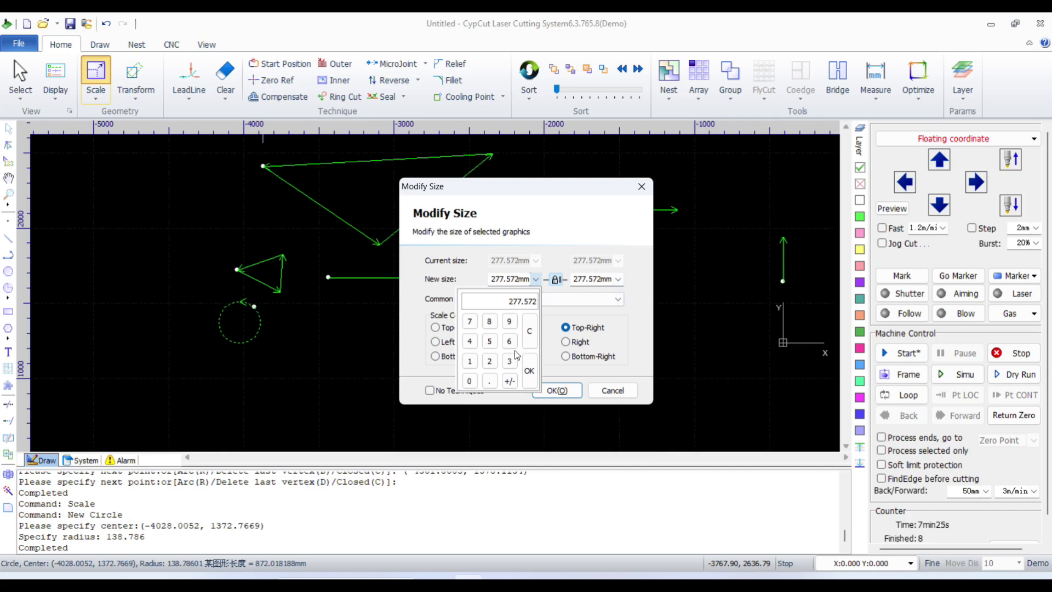
click(489, 360)
click(469, 380)
click(529, 371)
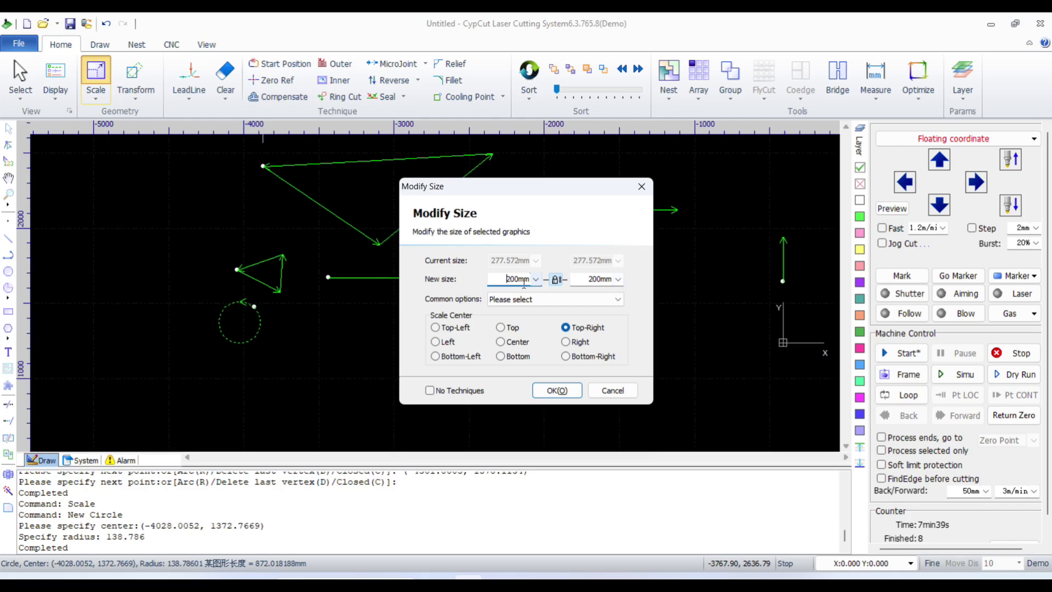
click(557, 390)
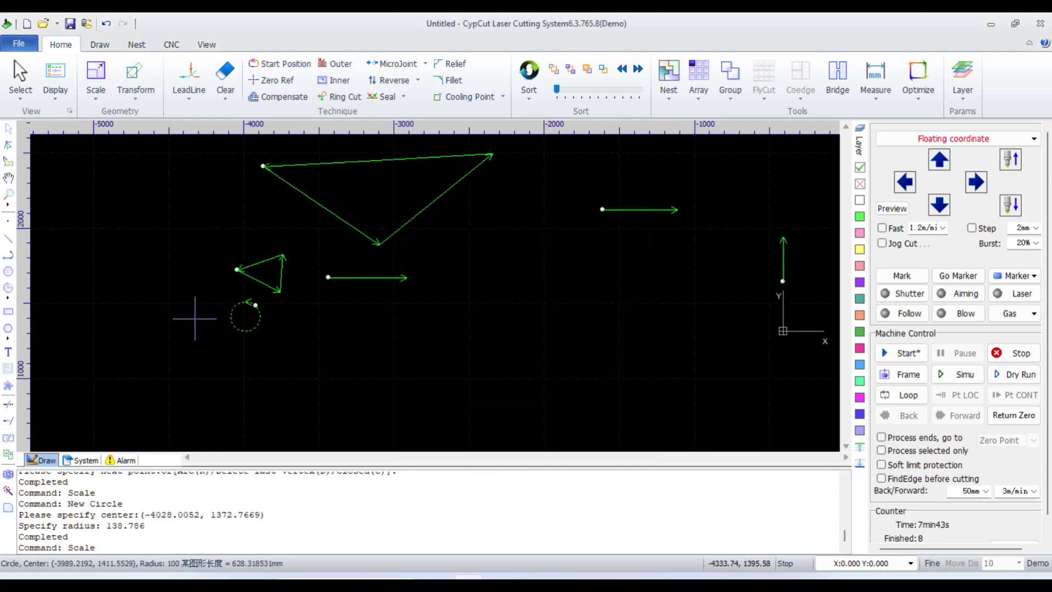
scroll(277, 317, up, 5)
scroll(293, 305, down, 5)
scroll(286, 308, up, 3)
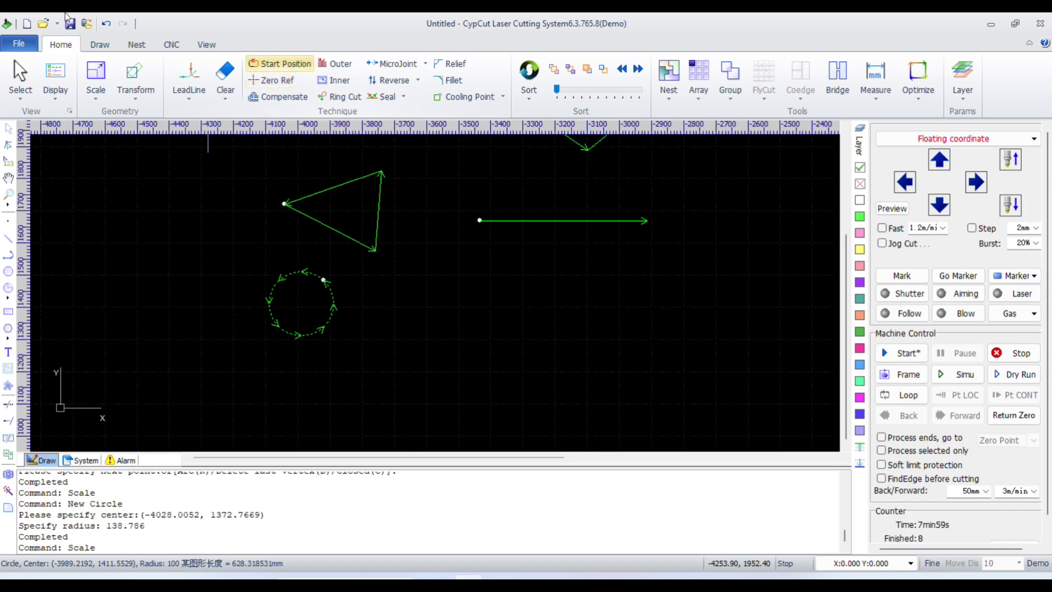
click(108, 93)
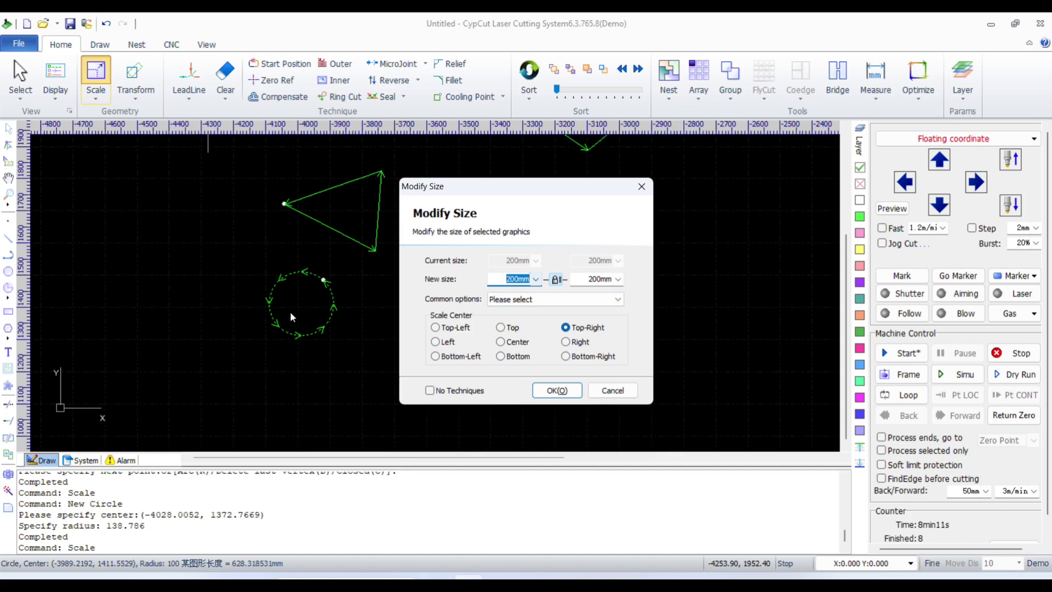
click(556, 390)
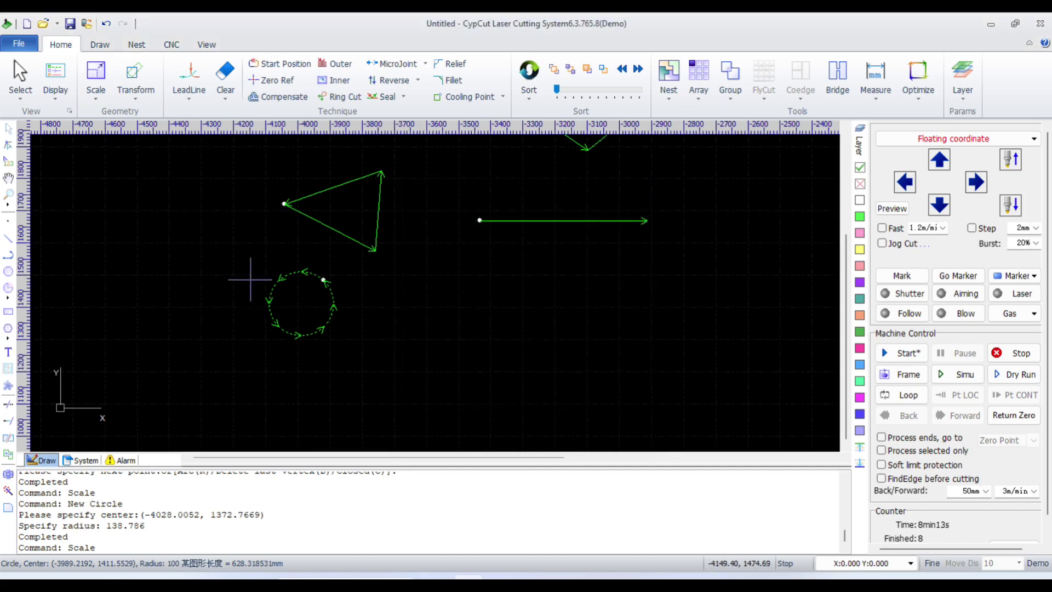
click(7, 296)
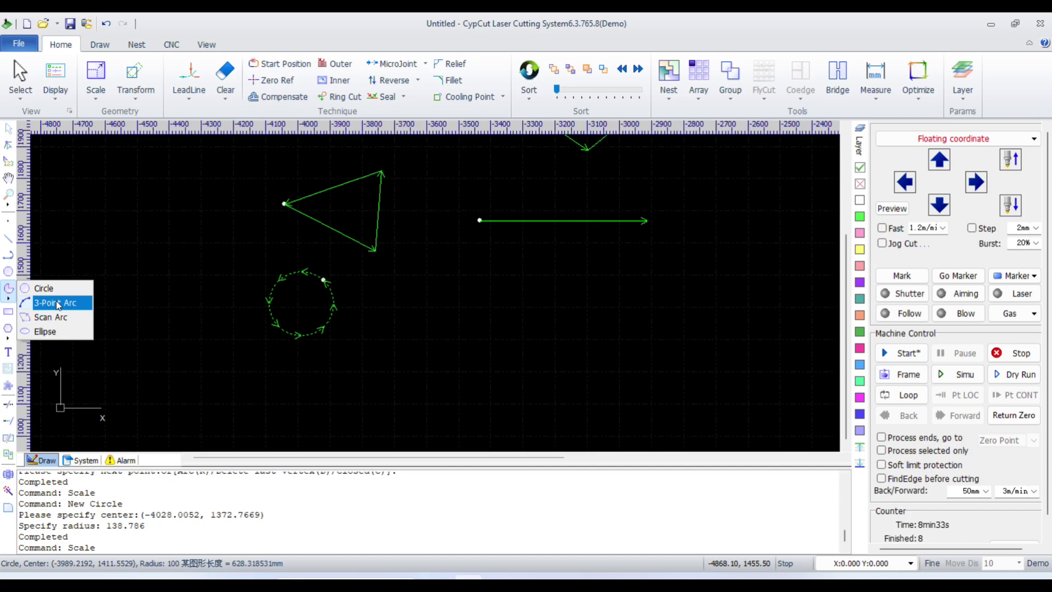
Step: Draw a 3-Point Arc from the line's left end, through a point below, to its right end
click(56, 300)
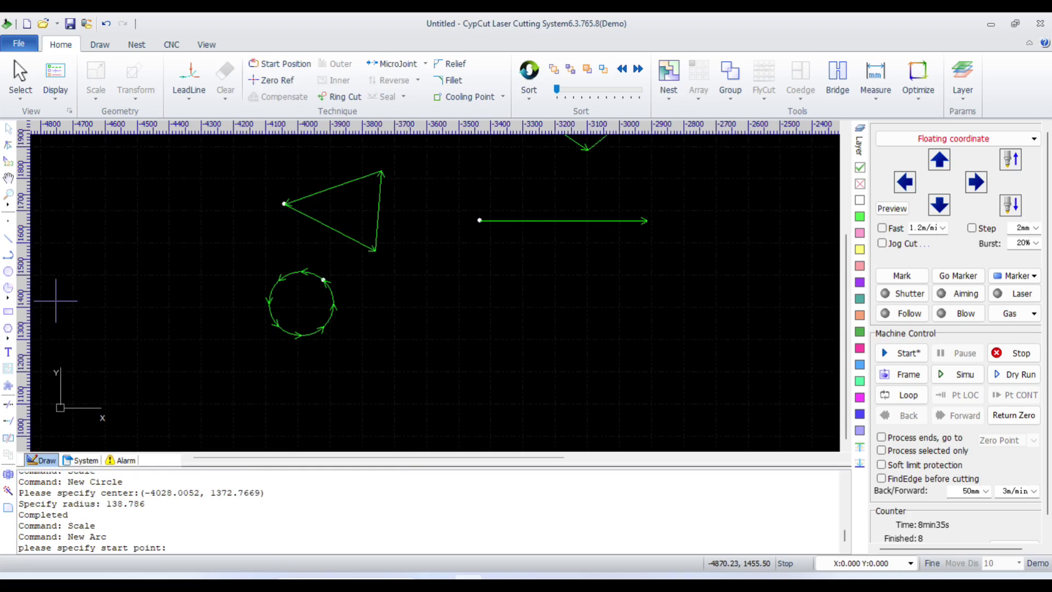
click(405, 294)
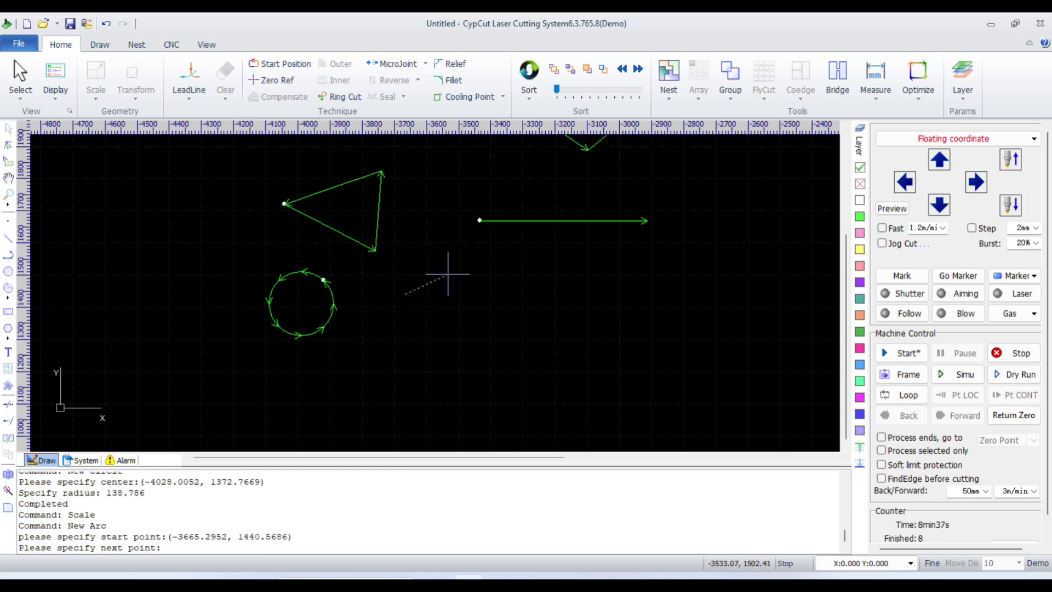
key(Escape)
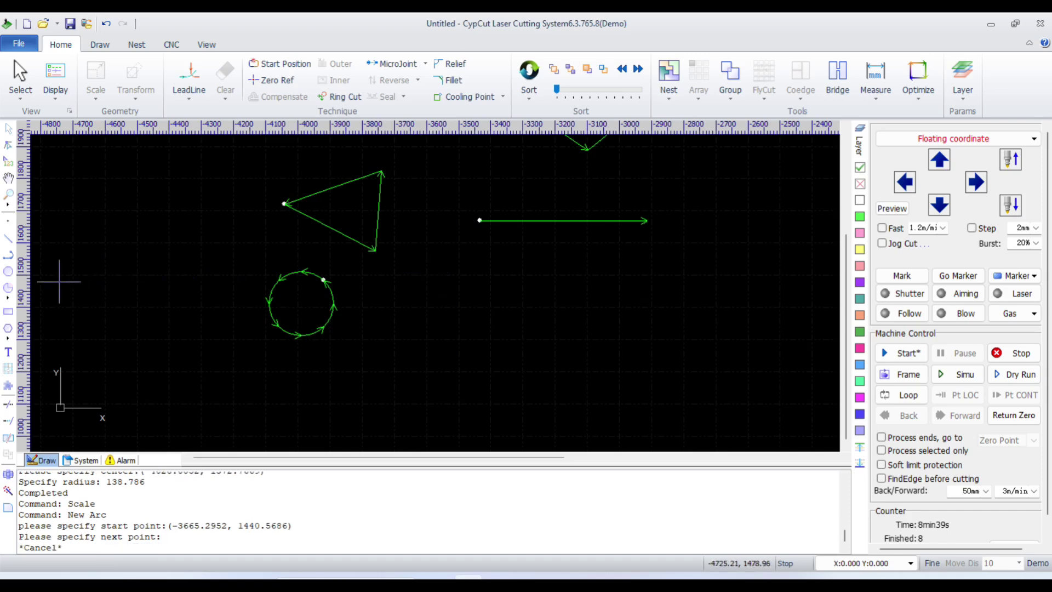
click(8, 293)
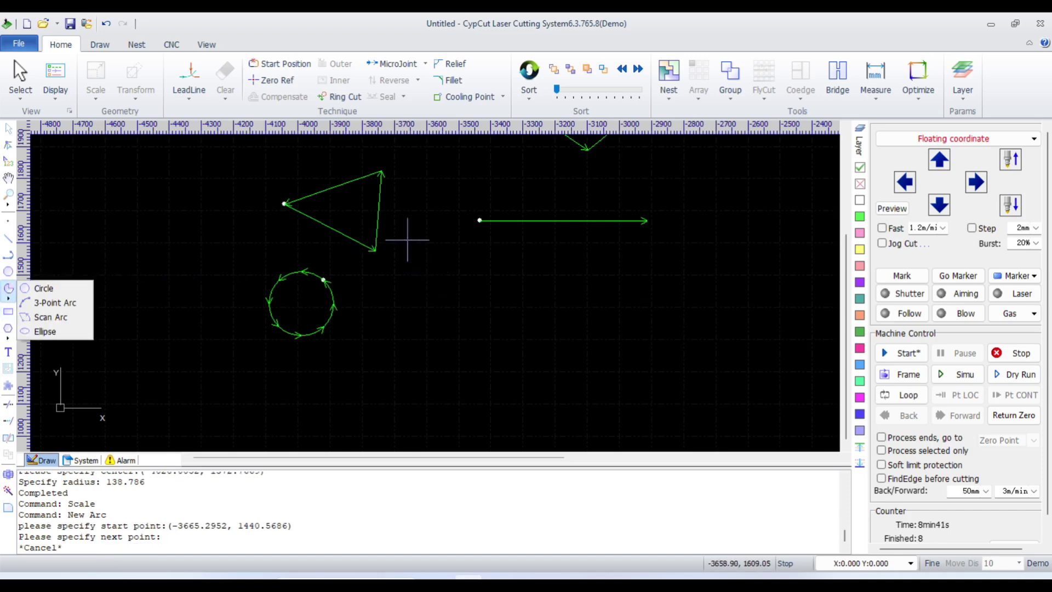
click(75, 305)
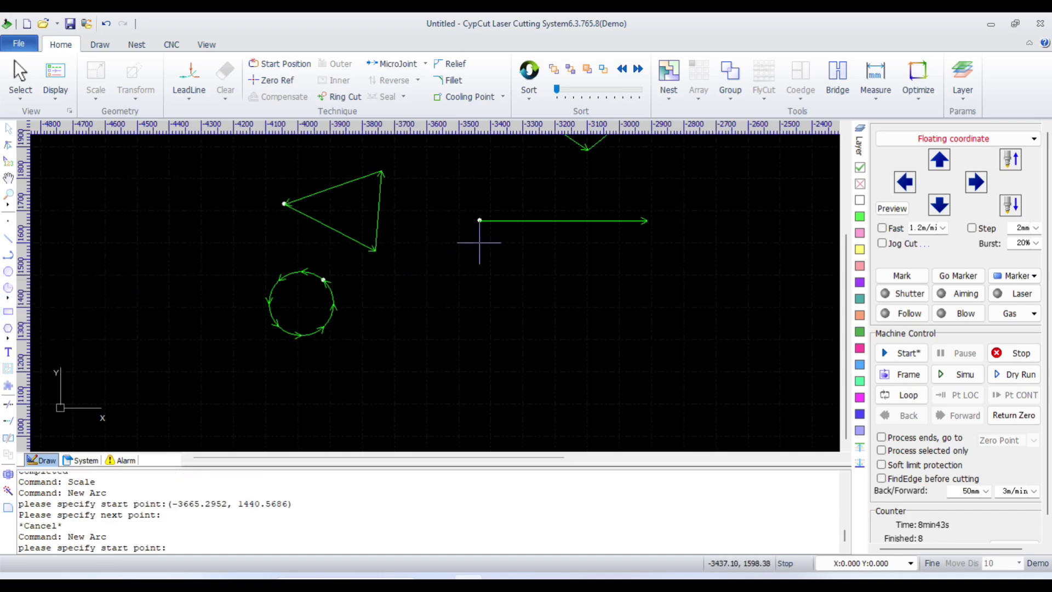
click(480, 220)
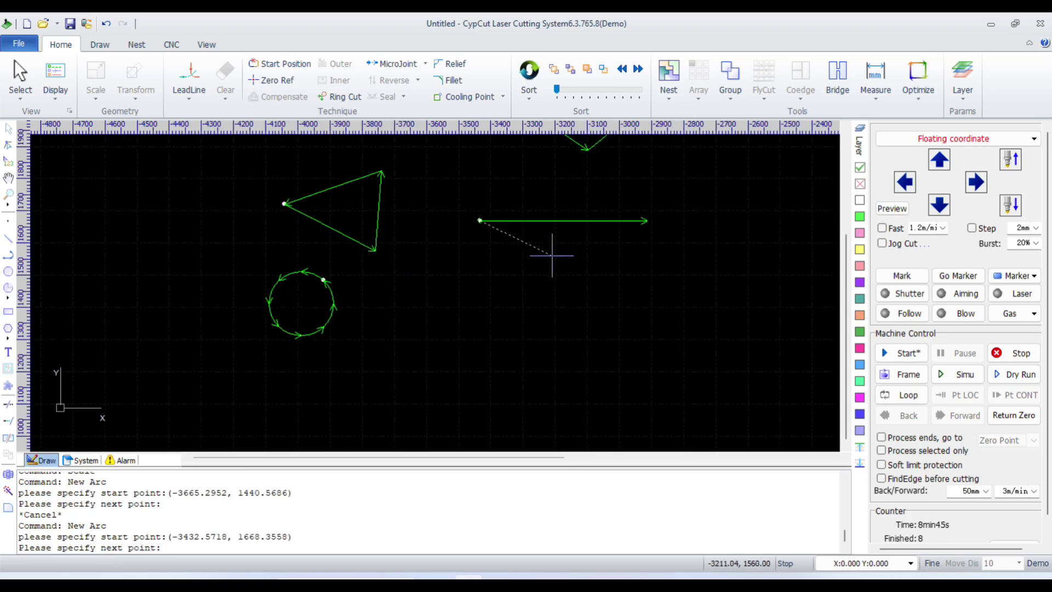
click(570, 272)
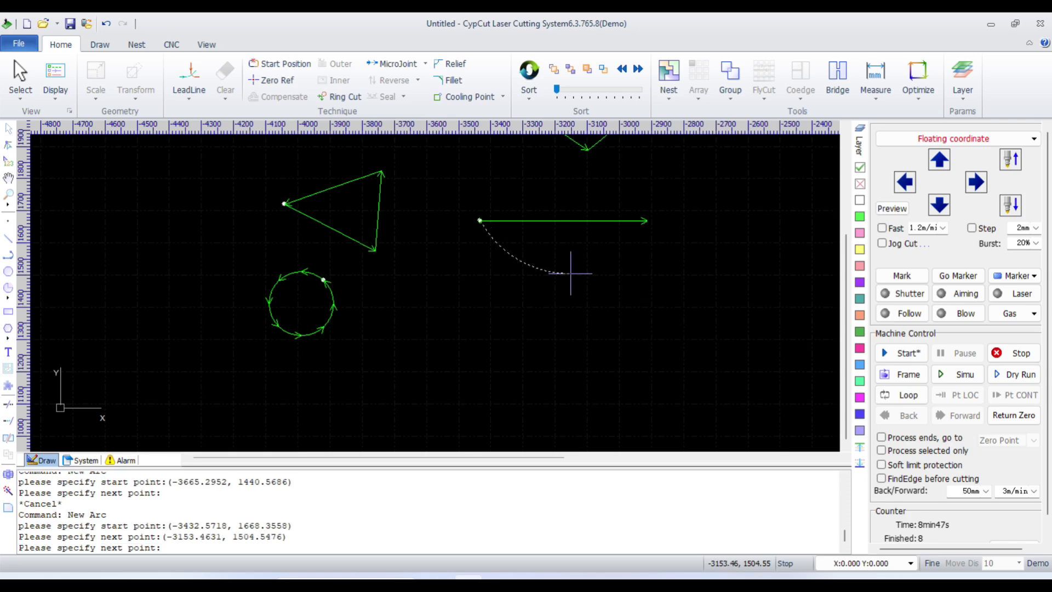
click(645, 220)
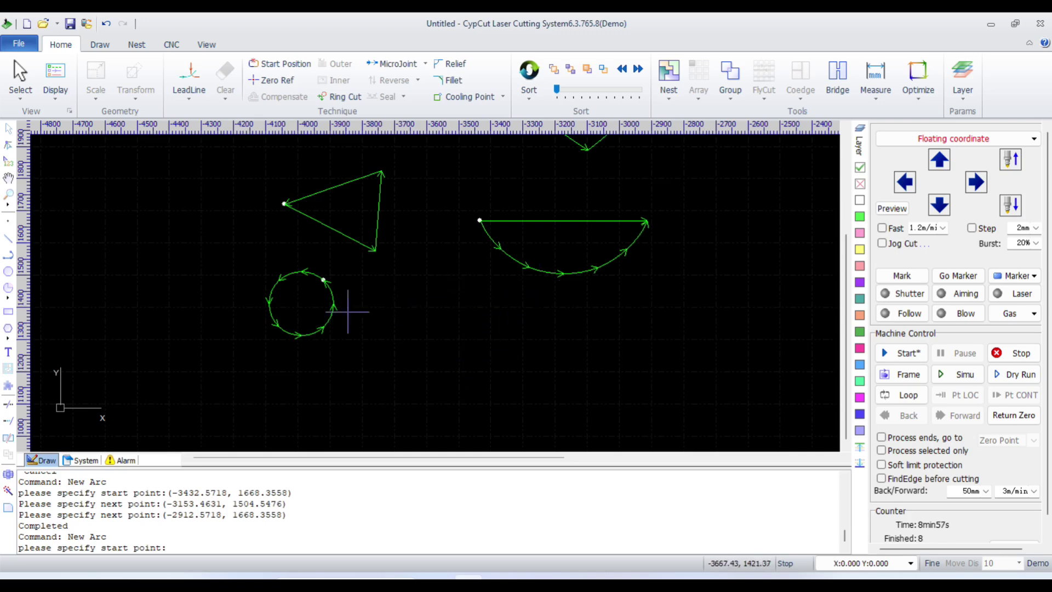
Step: Draw a large Scan Arc centred below the small circle, sweeping around beside it
click(10, 300)
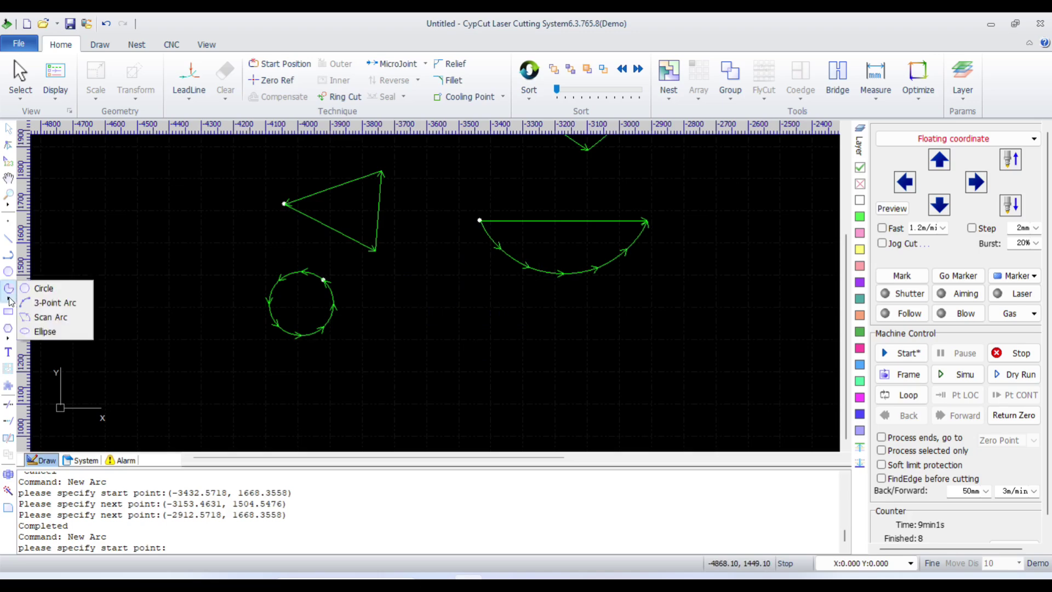
click(52, 316)
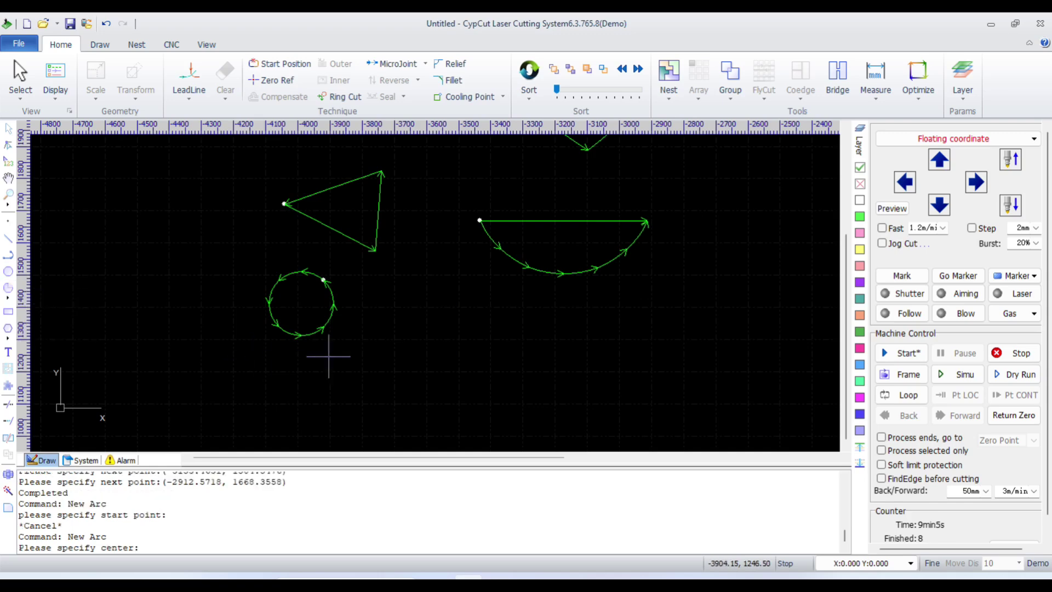
click(388, 370)
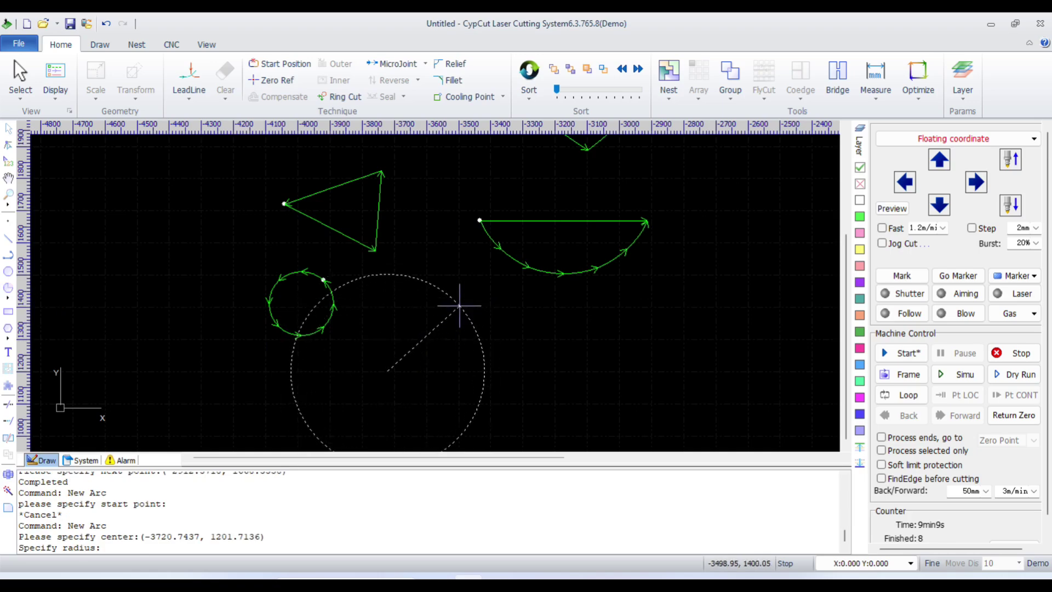
scroll(460, 307, down, 1)
scroll(465, 284, up, 1)
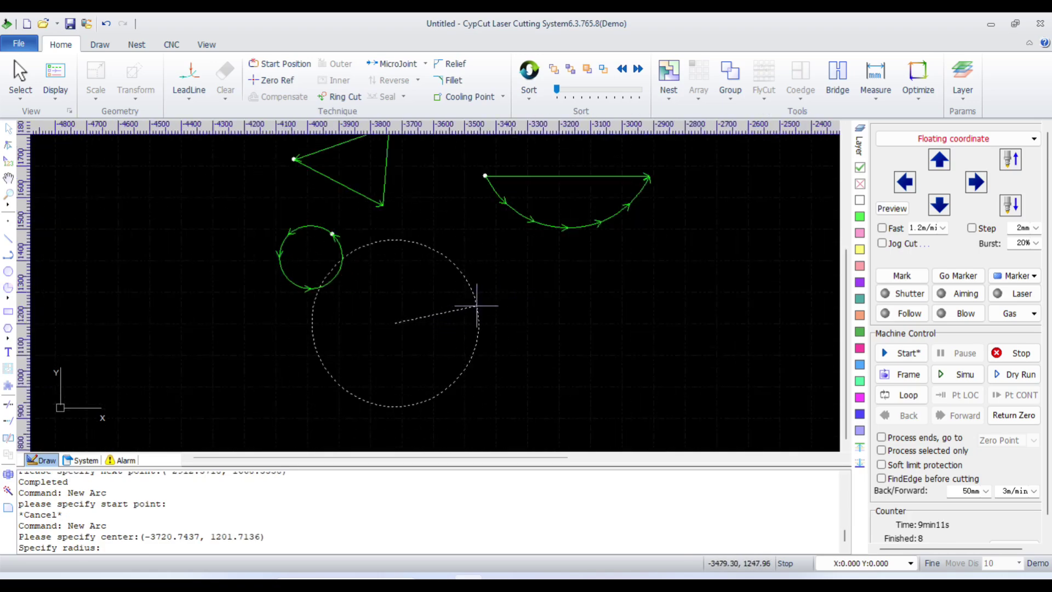
click(478, 318)
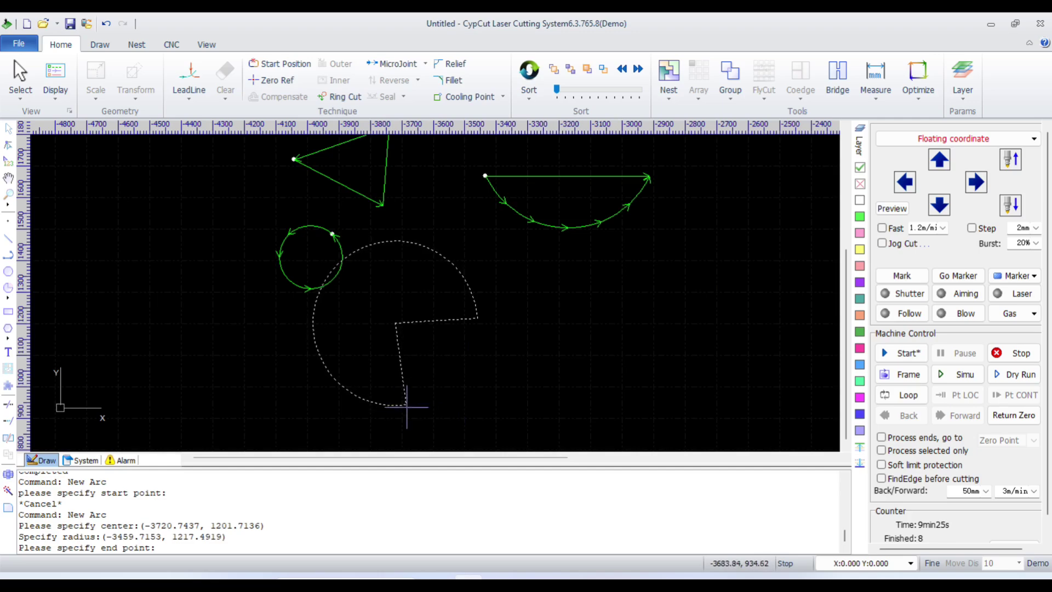
click(371, 401)
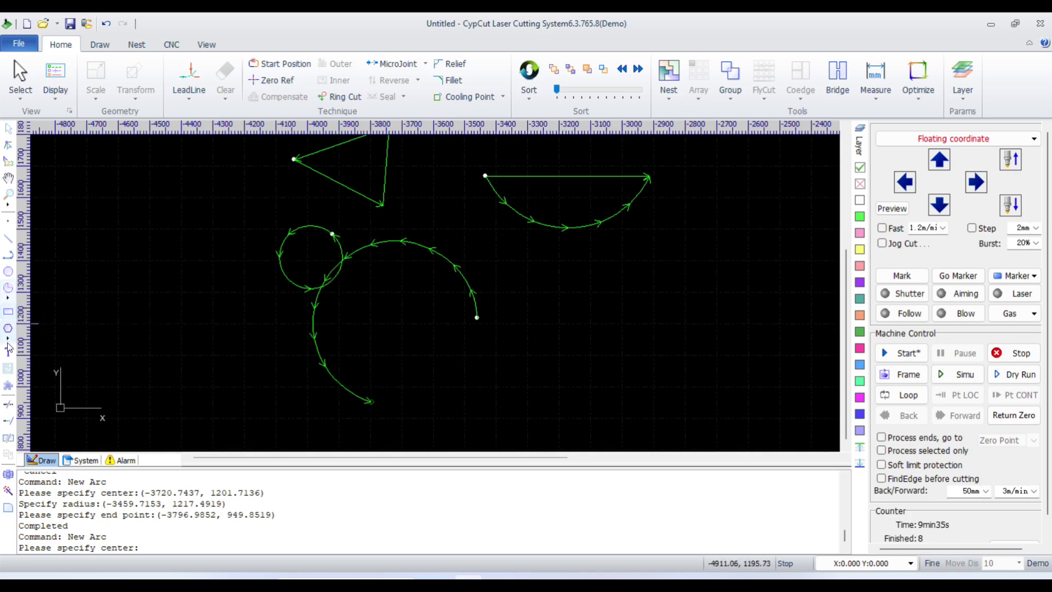
Step: Draw a smaller Scan Arc centred at lower right, curving downward beside the large arc
click(7, 295)
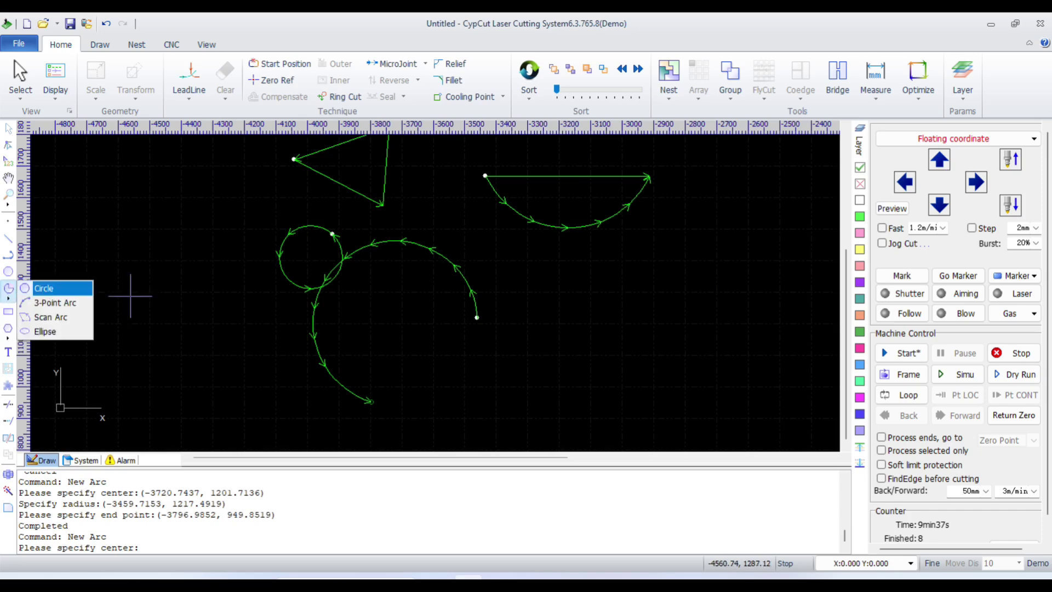
click(46, 320)
click(652, 360)
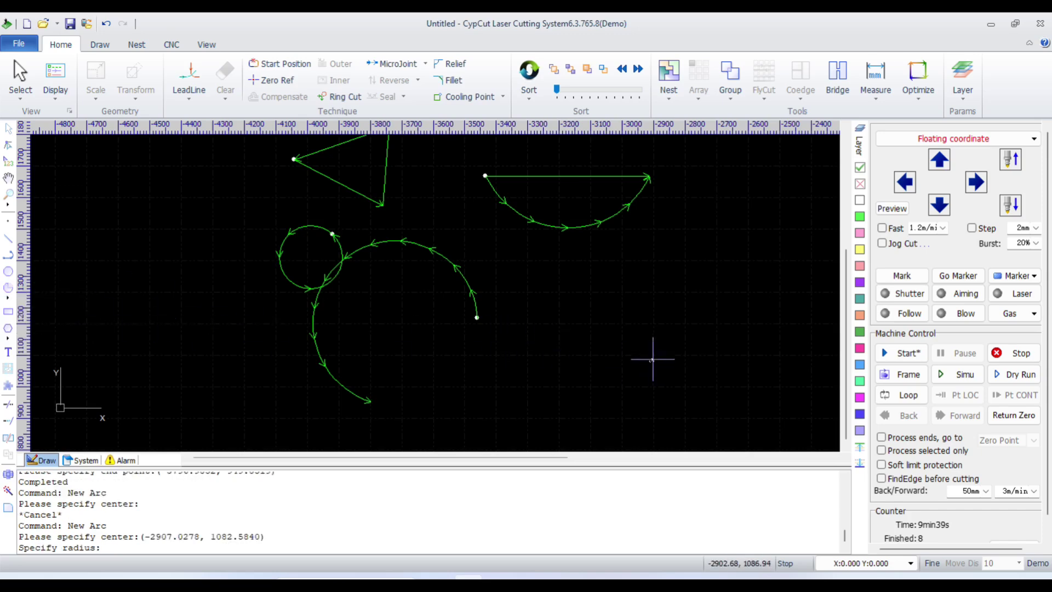
click(562, 316)
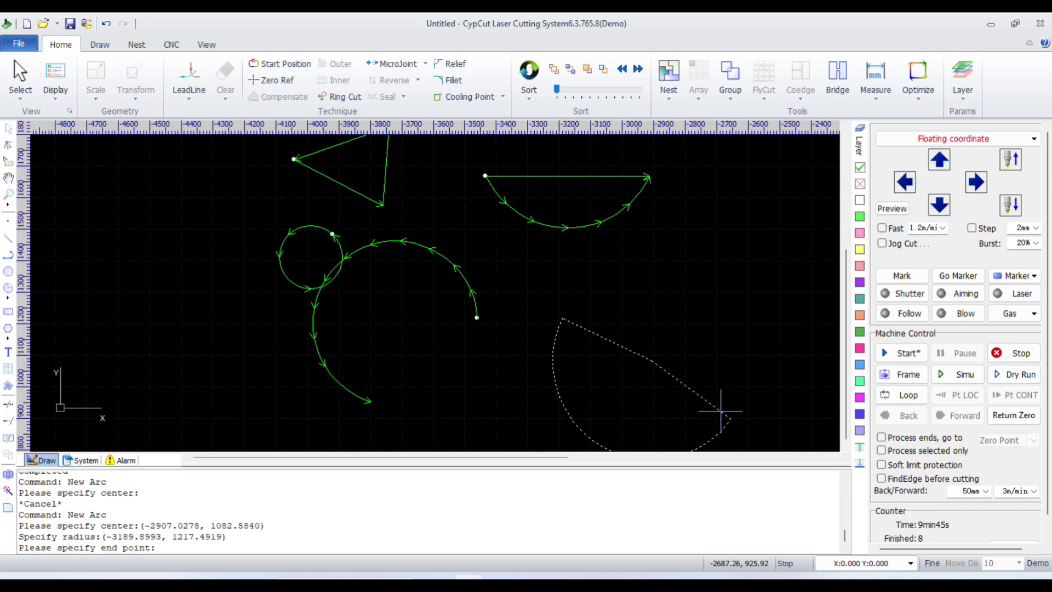
scroll(660, 339, down, 1)
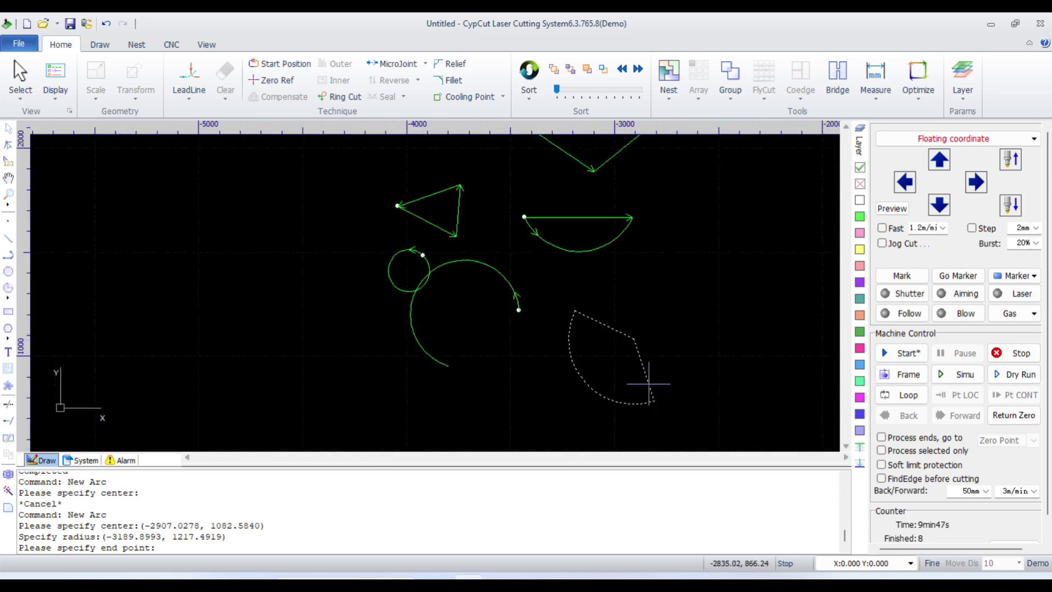
click(624, 392)
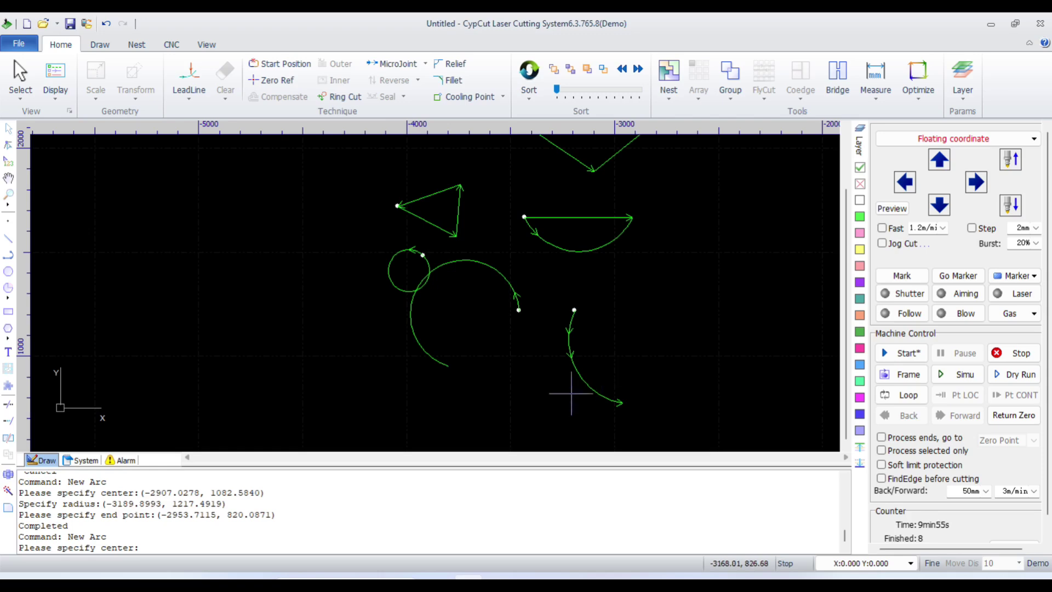
scroll(507, 406, down, 1)
scroll(547, 307, up, 1)
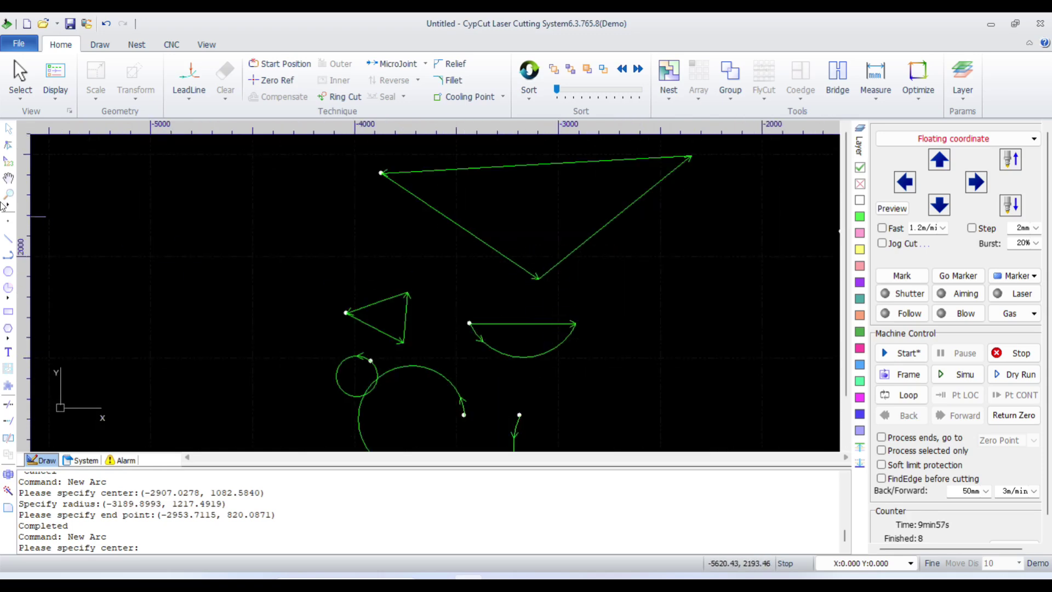
Step: Draw a shallow Scan Arc centred on the triangle's bottom corner, ending at the half-moon's right corner
click(8, 291)
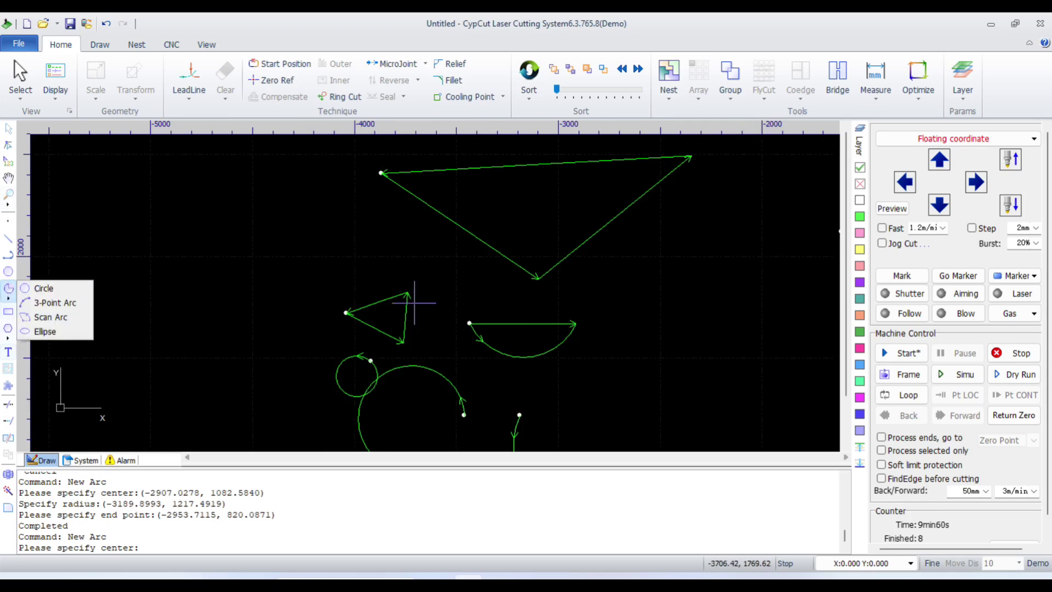
click(60, 322)
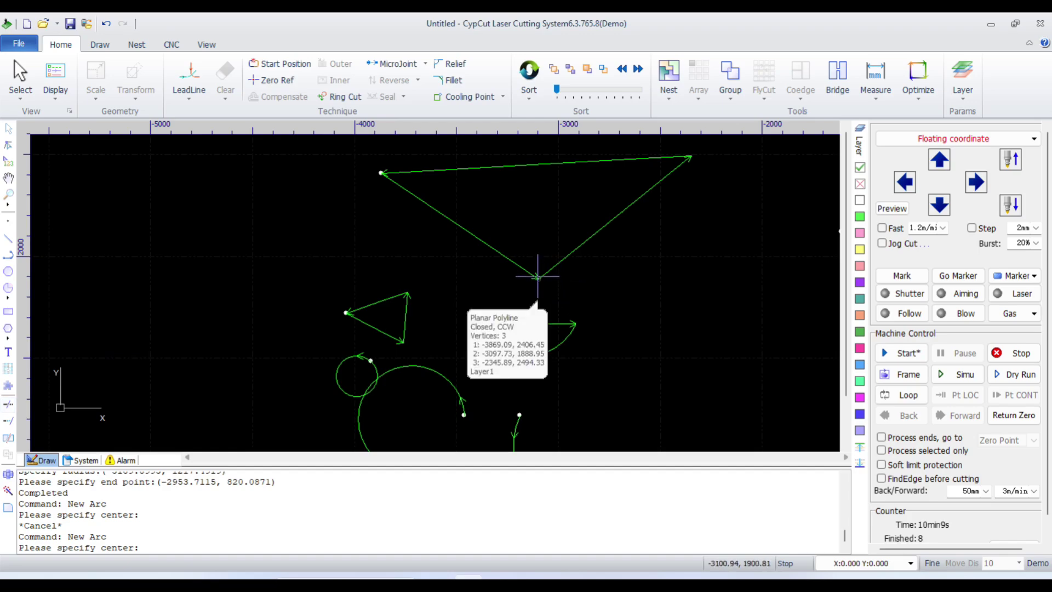
click(538, 277)
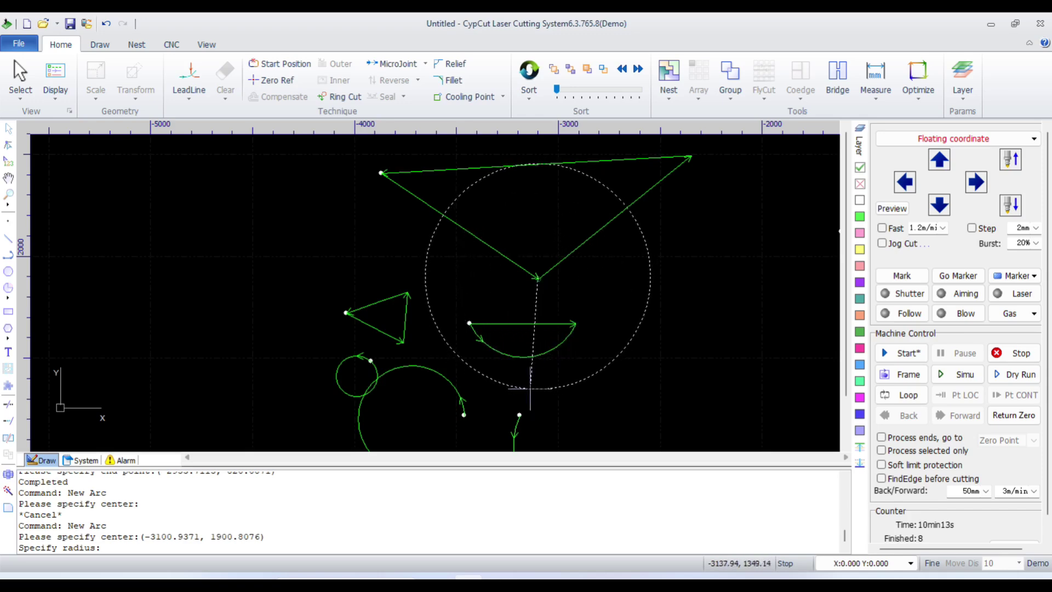
click(498, 380)
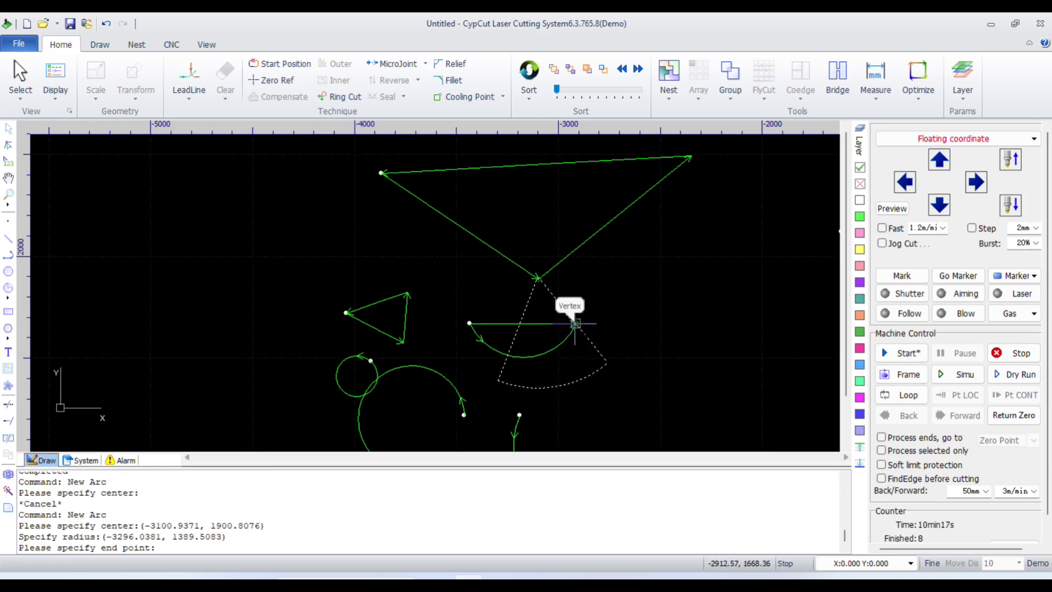
click(575, 324)
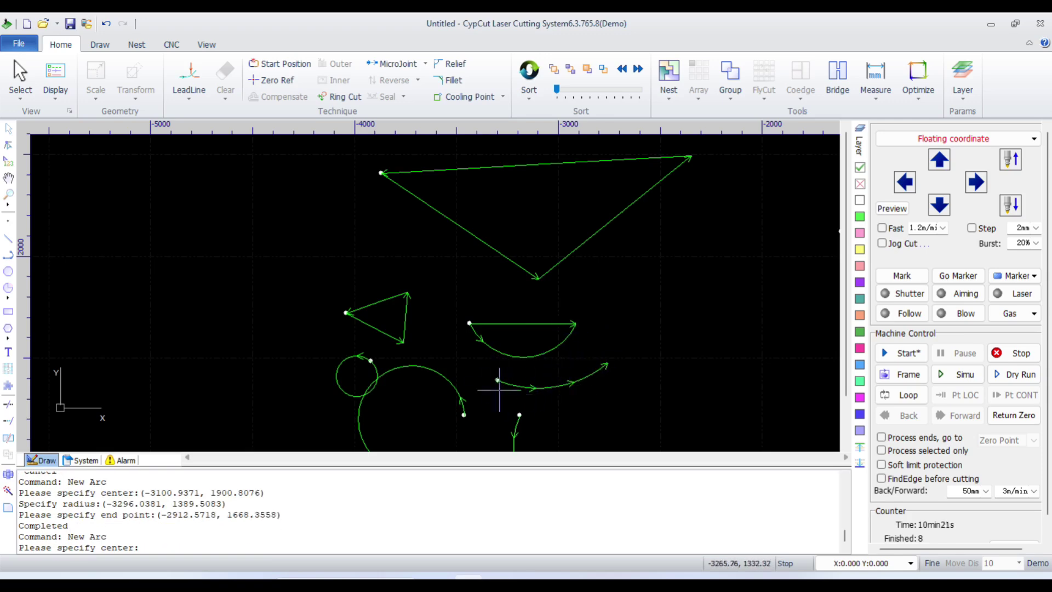
scroll(470, 294, down, 4)
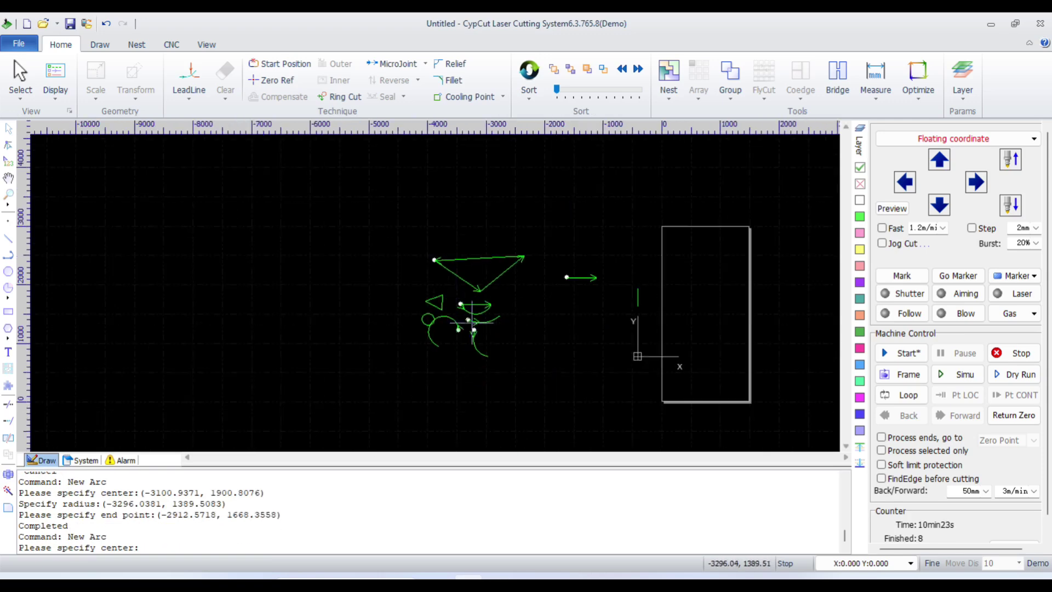
scroll(471, 307, up, 3)
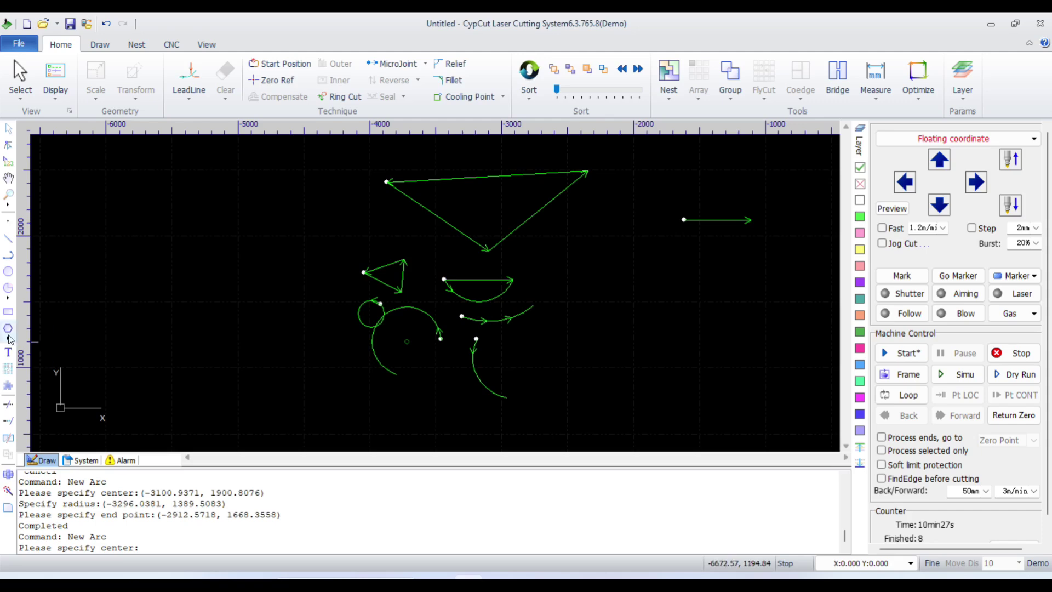
Step: Draw a large tilted ellipse left of the triangles, about 7331.65 mm in perimeter
click(8, 299)
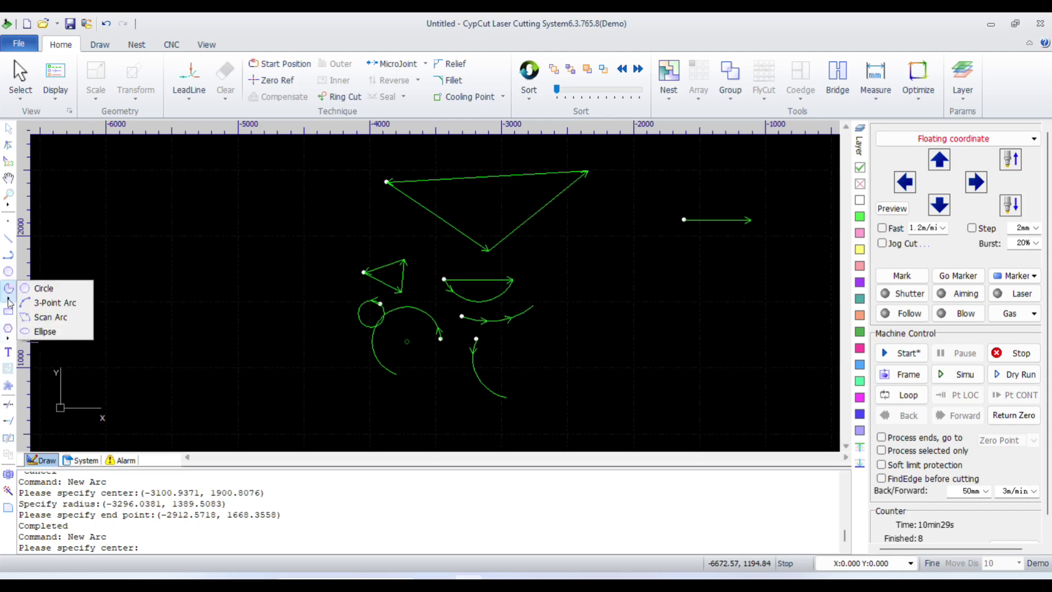
click(46, 331)
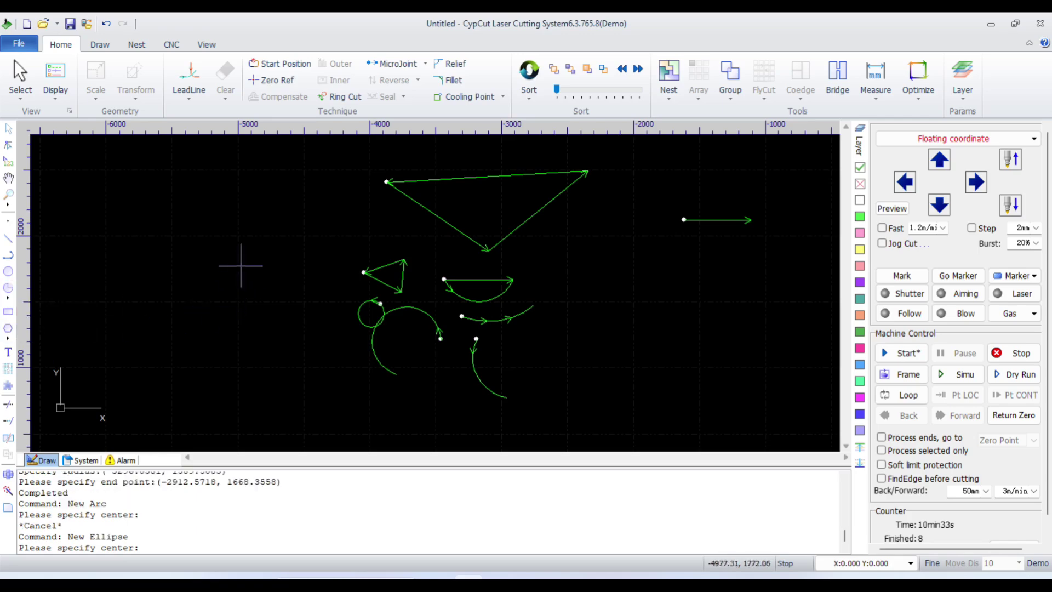
click(211, 242)
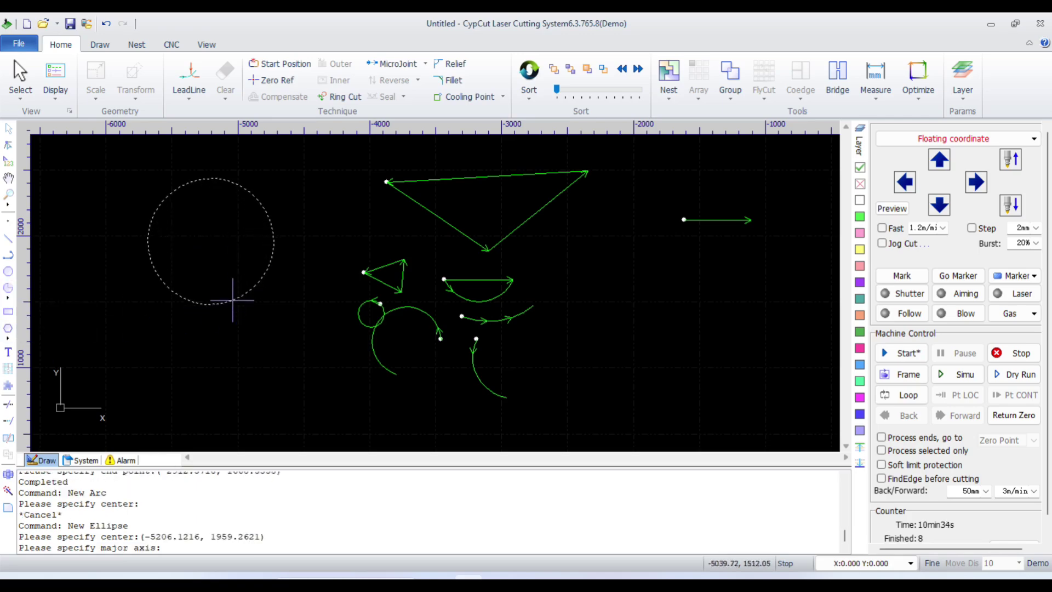
click(237, 333)
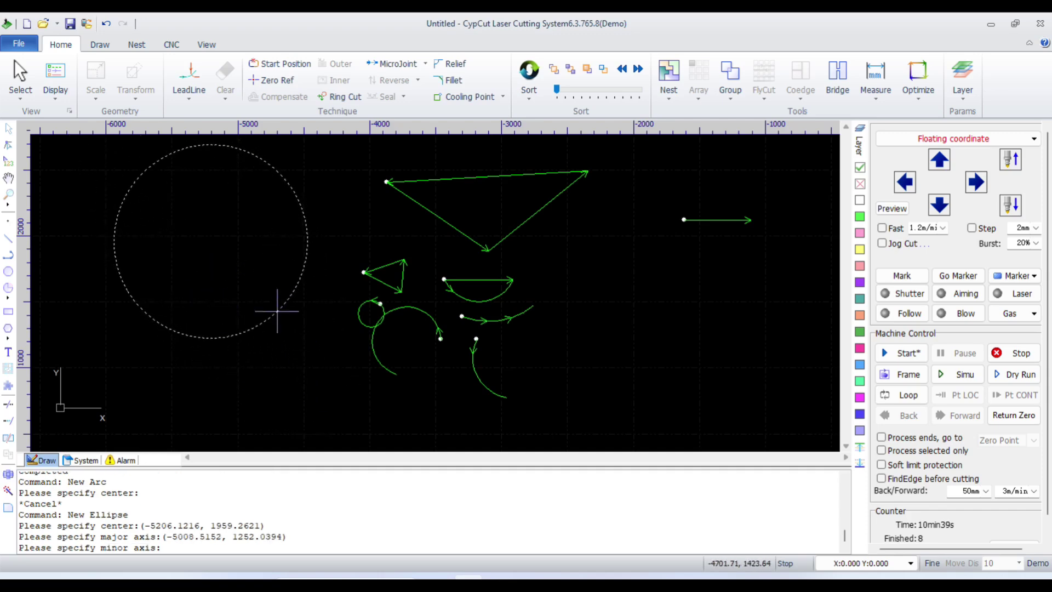
scroll(281, 305, down, 2)
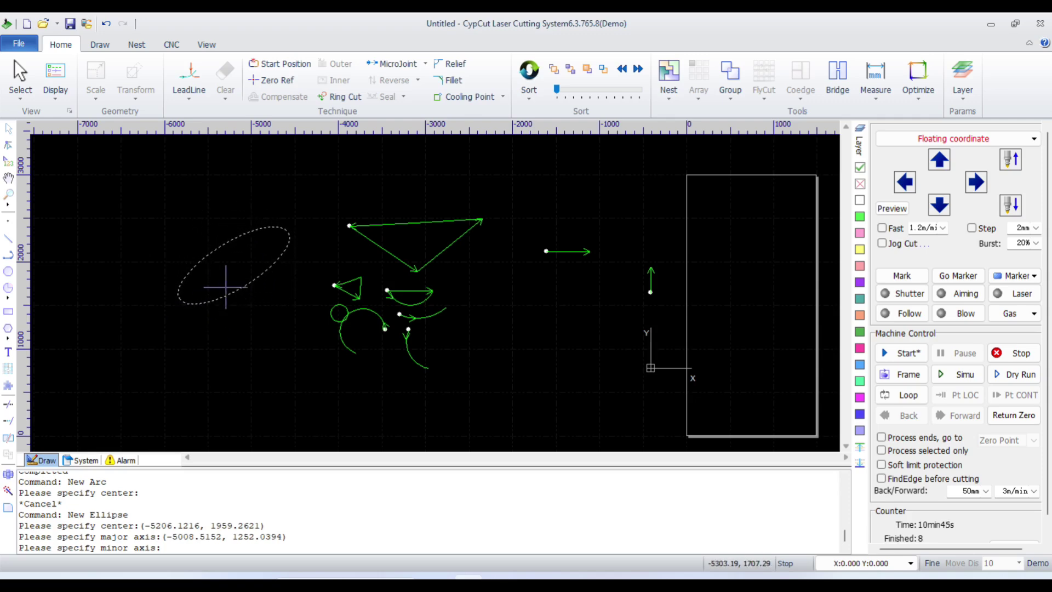
click(278, 379)
scroll(222, 295, down, 5)
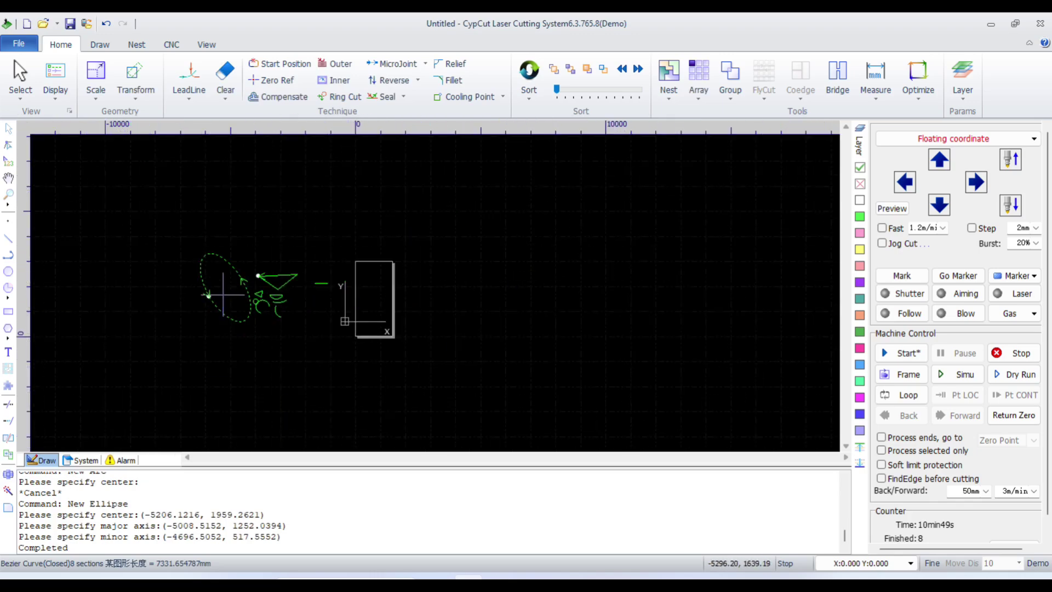
click(9, 300)
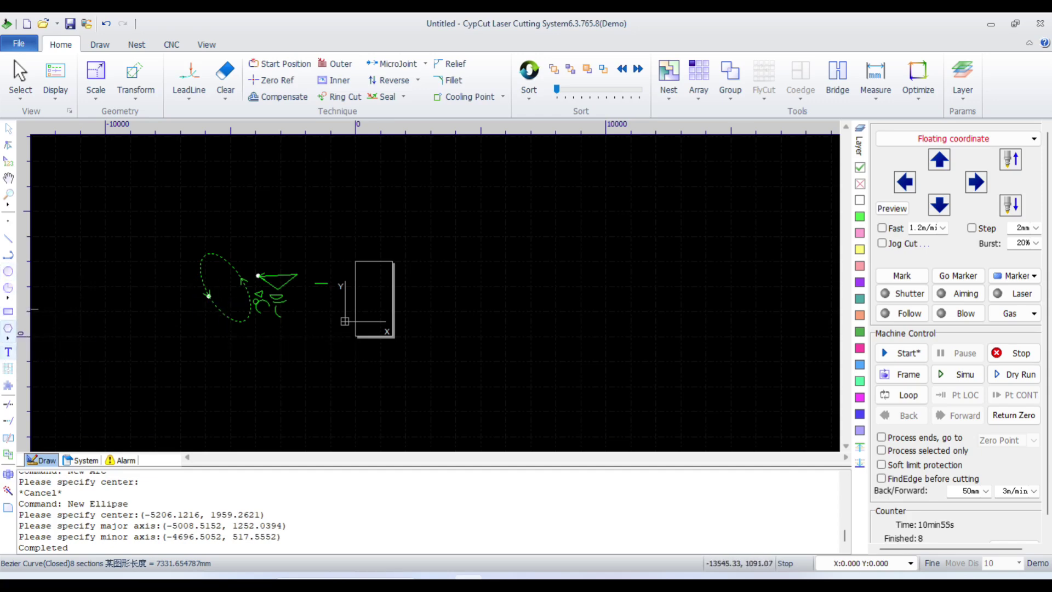
Step: Draw a new rectangle of roughly 5015 × 2604 mm
click(9, 313)
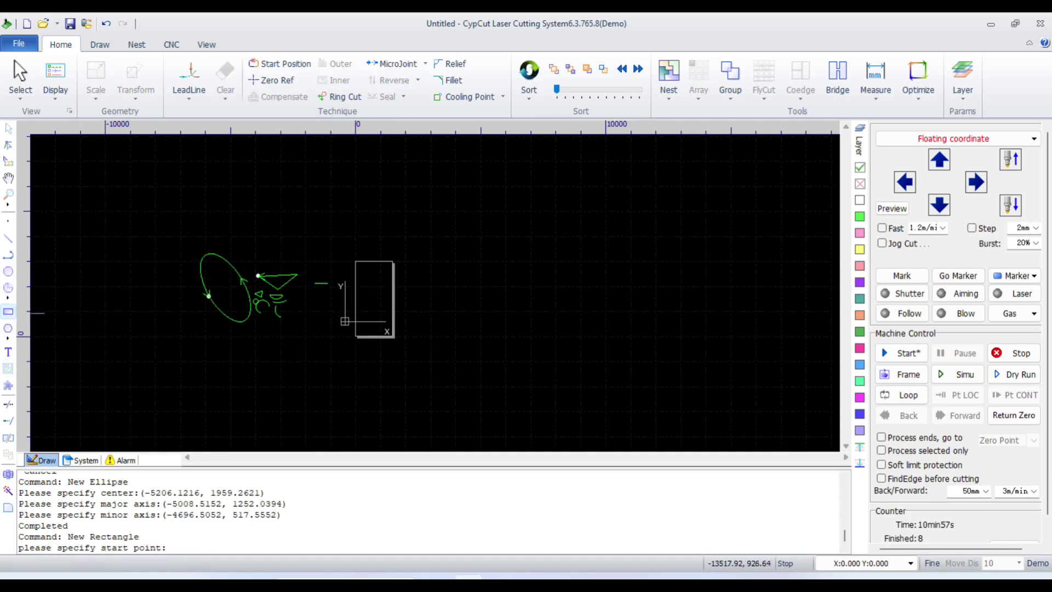
click(423, 261)
click(548, 326)
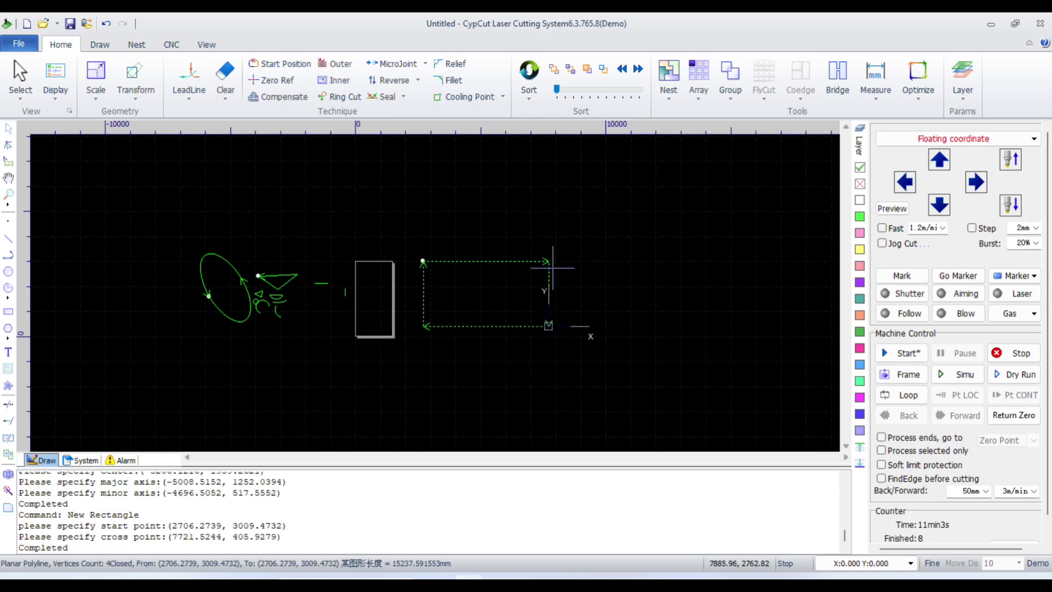
Step: Scale the rectangle to 300 mm wide by 180 mm high, with the ratio unlocked
click(95, 74)
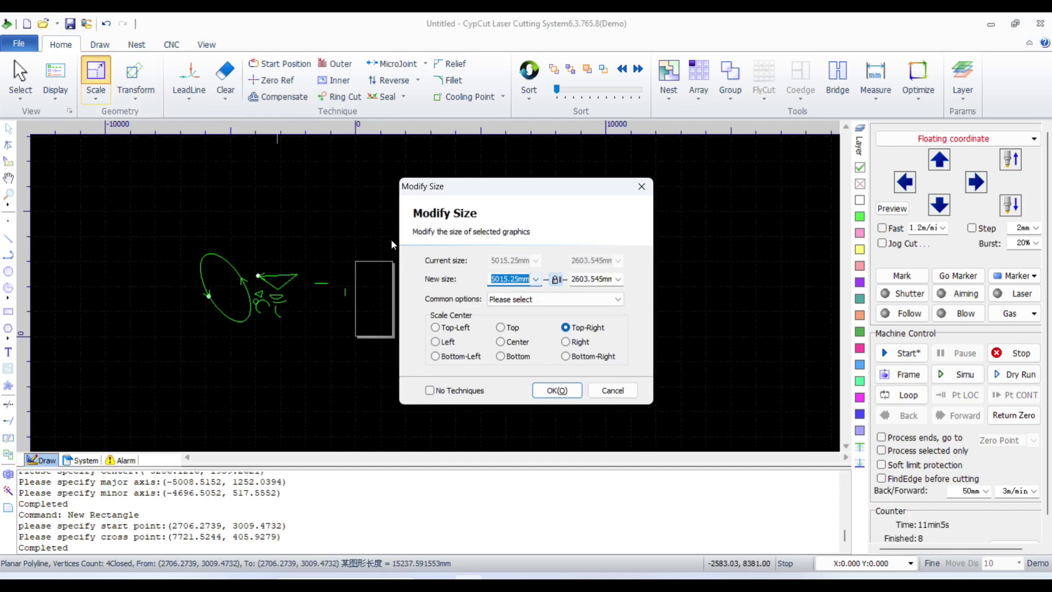
click(535, 280)
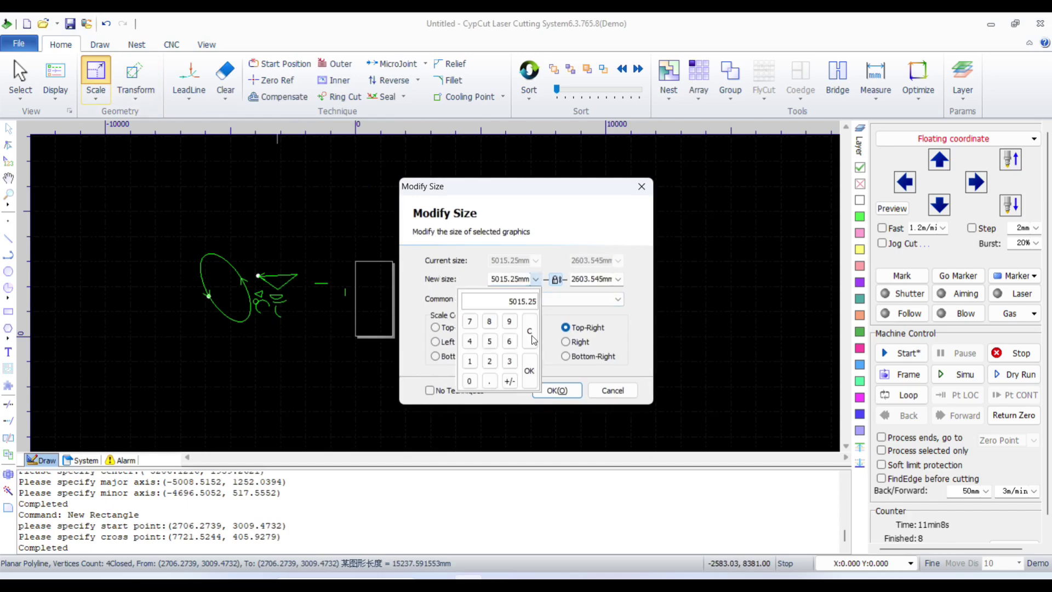
double_click(469, 382)
click(529, 372)
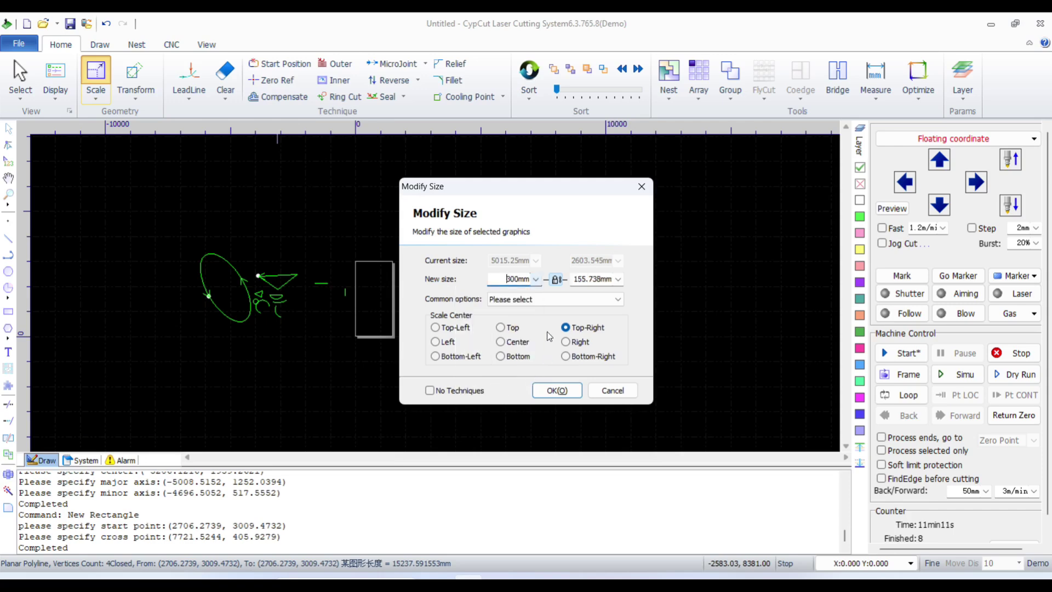
click(556, 280)
click(617, 280)
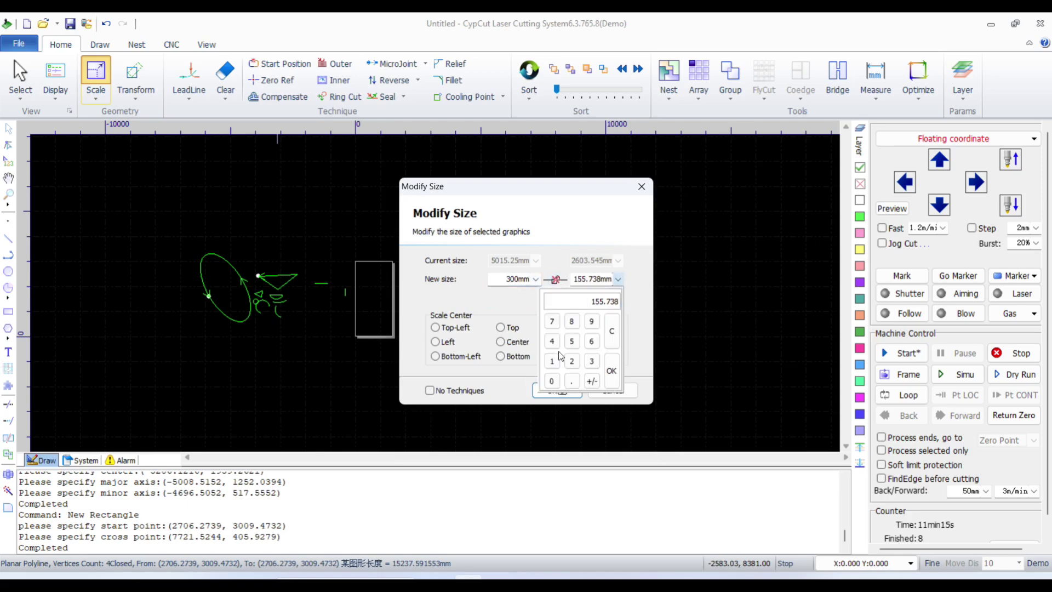
click(553, 364)
click(571, 324)
click(552, 381)
click(612, 377)
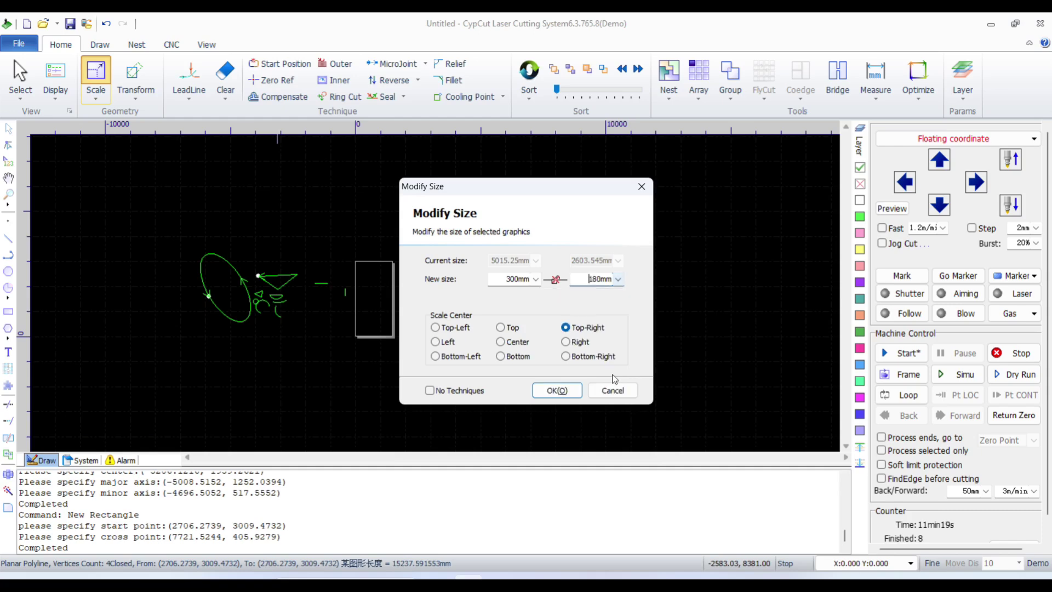
click(556, 390)
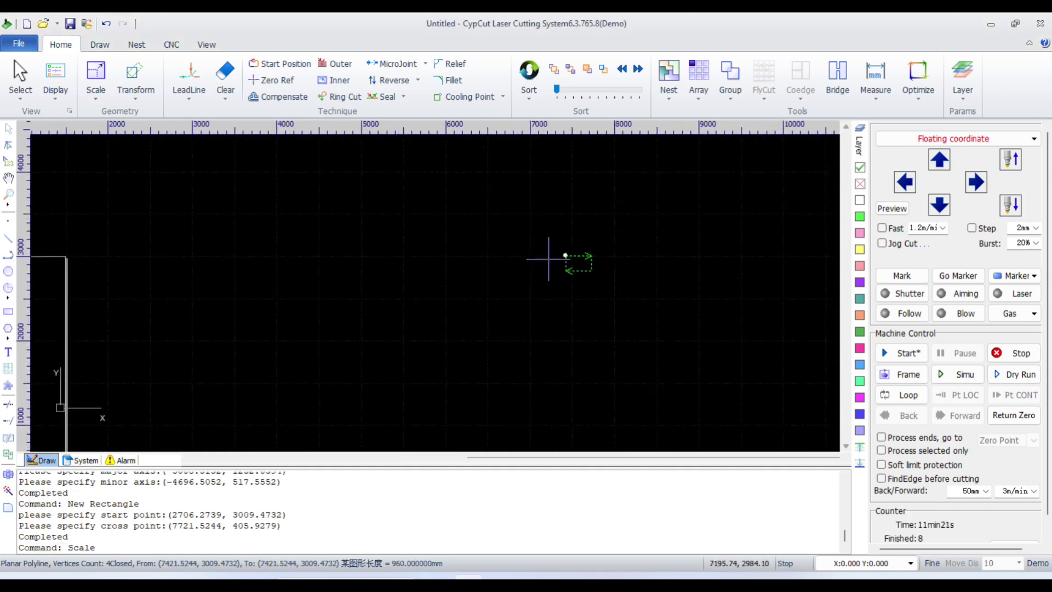
Step: Move the resized rectangle near the ellipse and paste a first copy above the triangle
mouse_move(567, 261)
mouse_down()
mouse_move(589, 272)
mouse_move(321, 255)
mouse_up()
scroll(590, 272, down, 2)
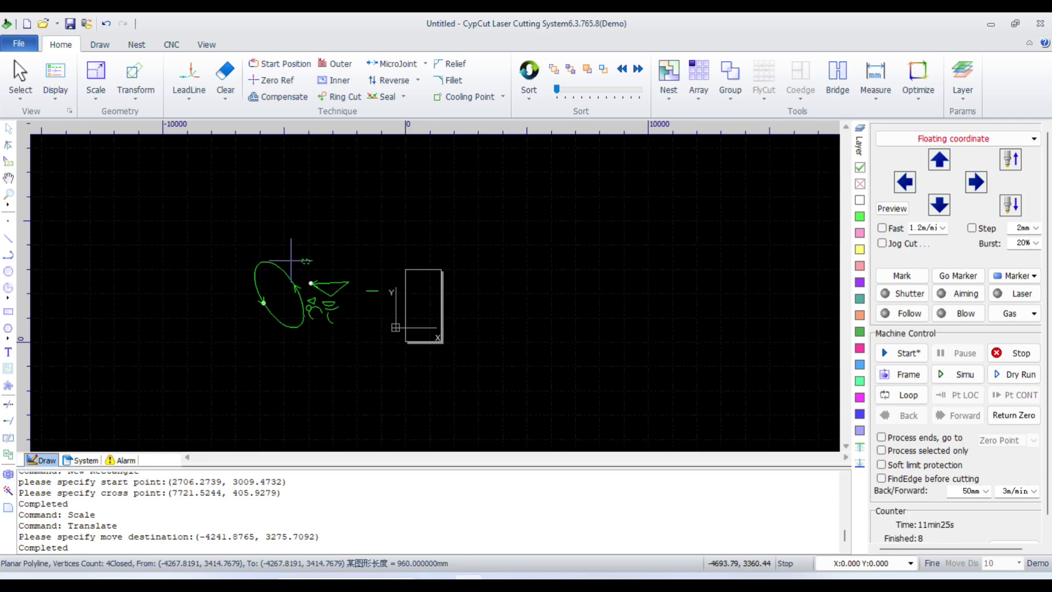
scroll(312, 258, up, 2)
scroll(317, 285, up, 3)
scroll(334, 276, up, 2)
scroll(328, 279, down, 1)
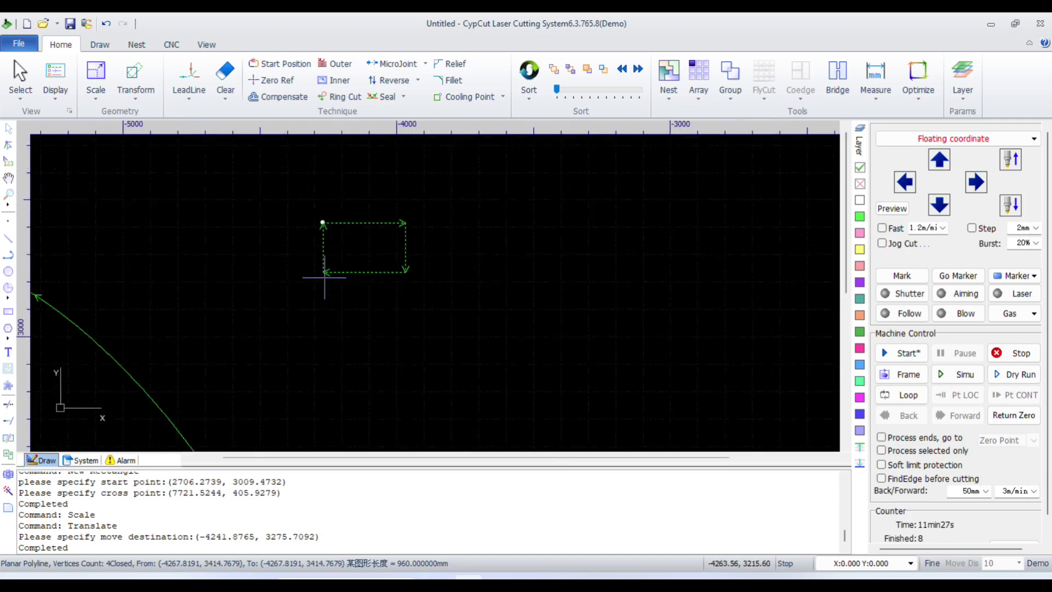
scroll(315, 263, down, 2)
scroll(220, 293, down, 2)
scroll(219, 298, down, 1)
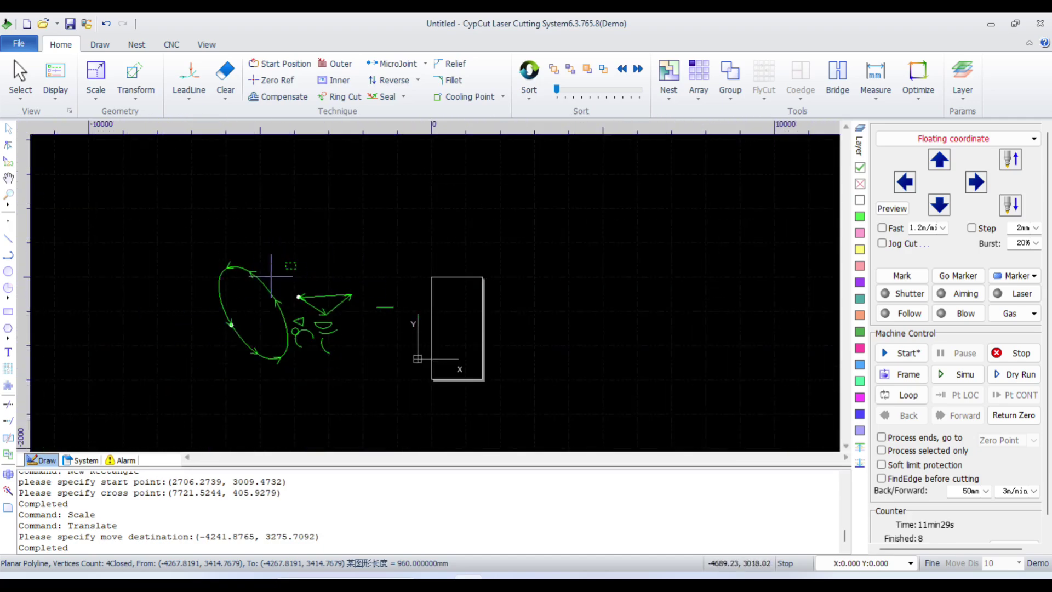
scroll(284, 275, up, 2)
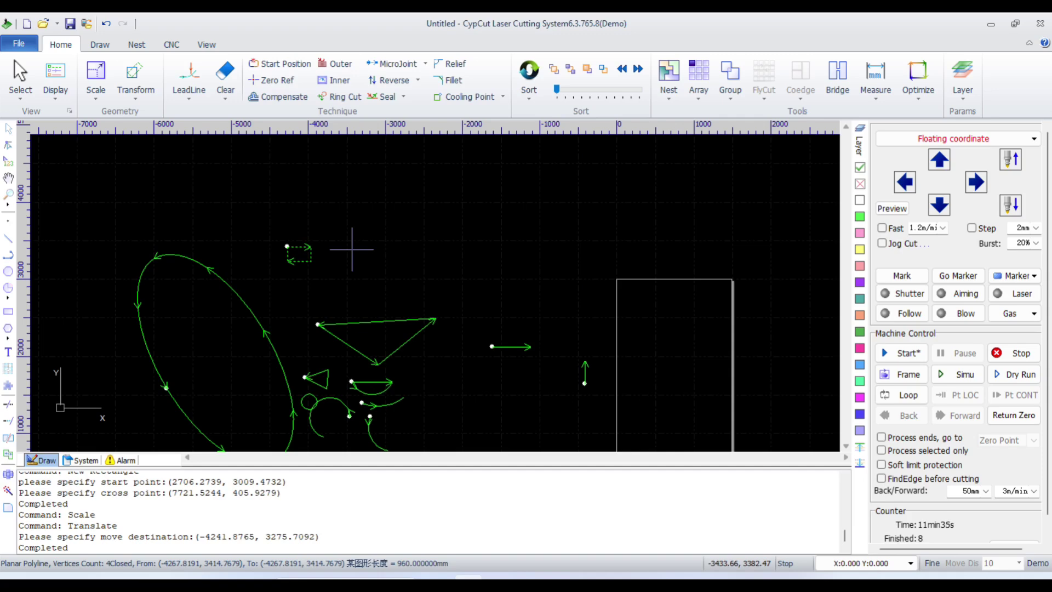
key(ctrl+v)
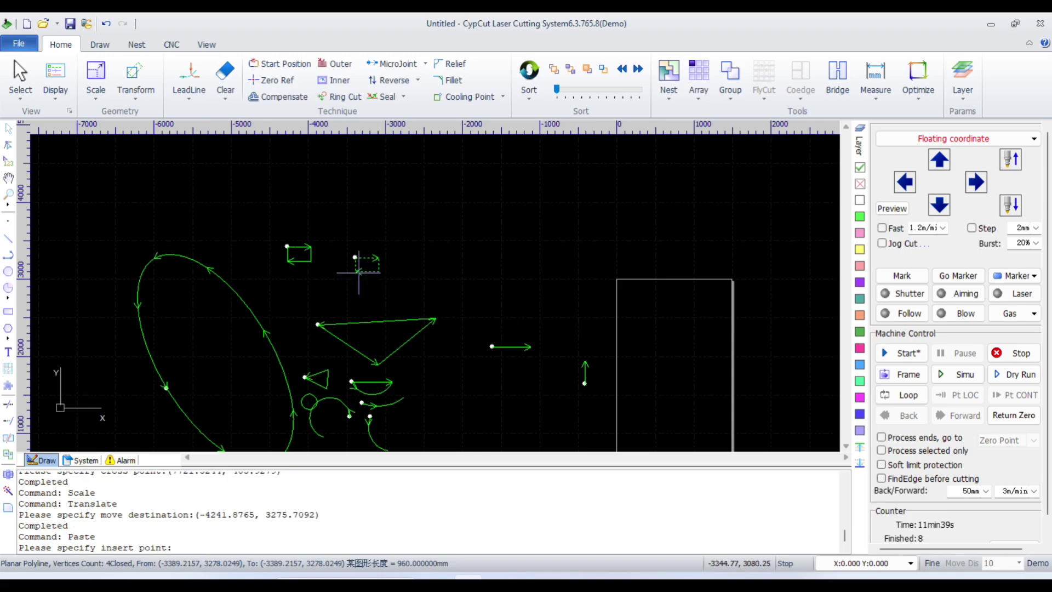
mouse_move(359, 272)
mouse_down()
mouse_move(454, 256)
mouse_move(526, 225)
mouse_move(371, 277)
mouse_up()
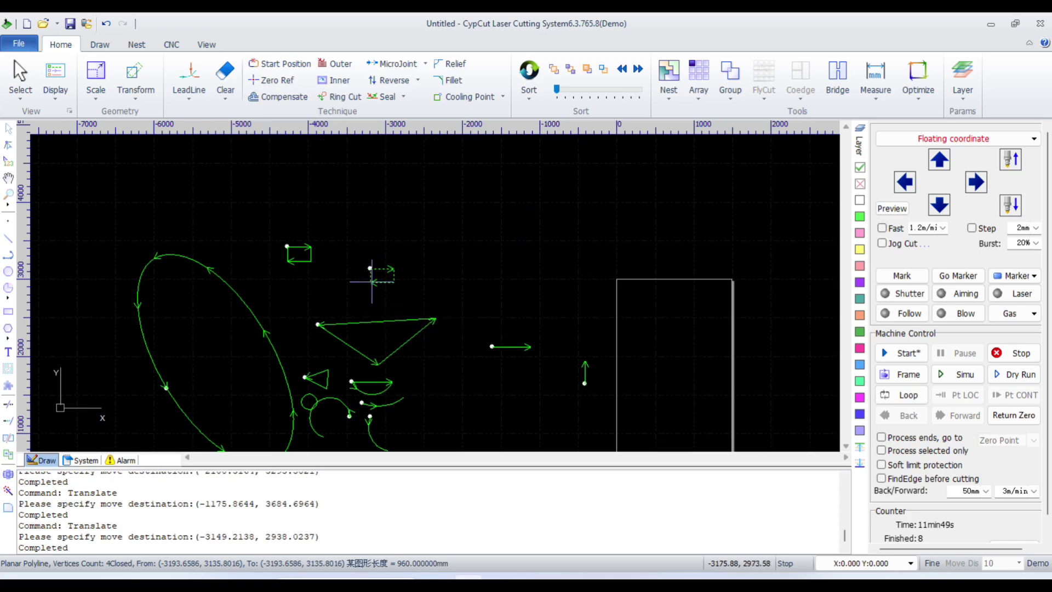
Step: Paste three more rectangle copies at separate spots and shift one up and right
key(ctrl+v)
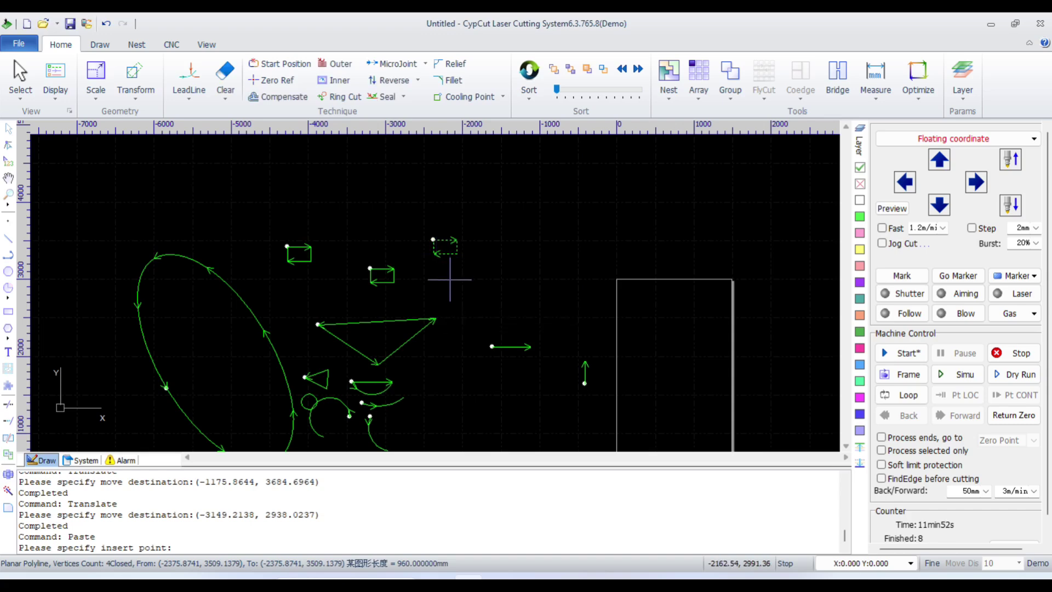
click(449, 279)
key(ctrl+v)
click(472, 285)
key(ctrl+v)
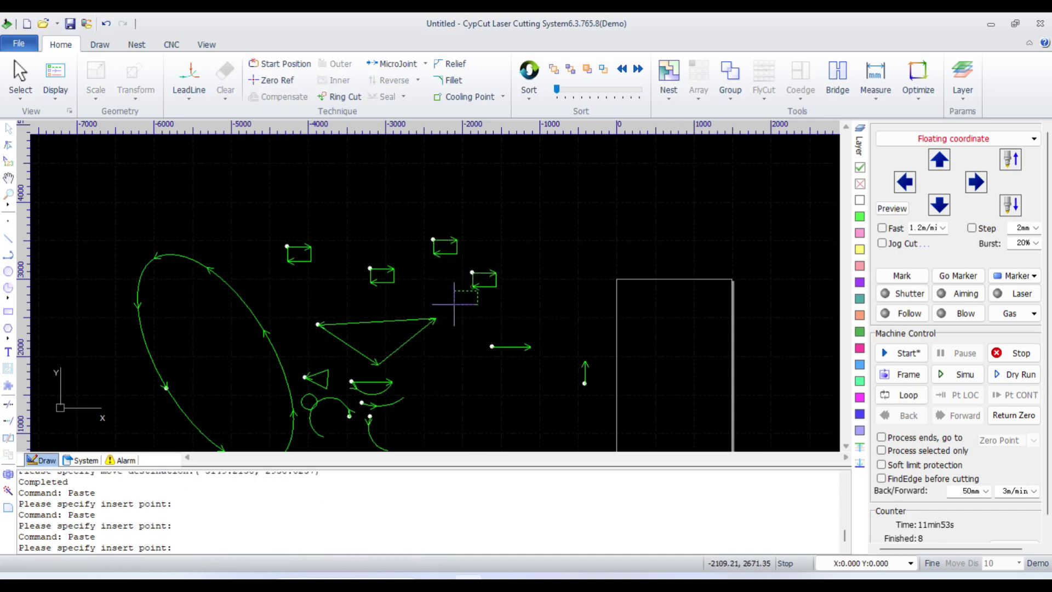
click(459, 311)
key(ctrl+v)
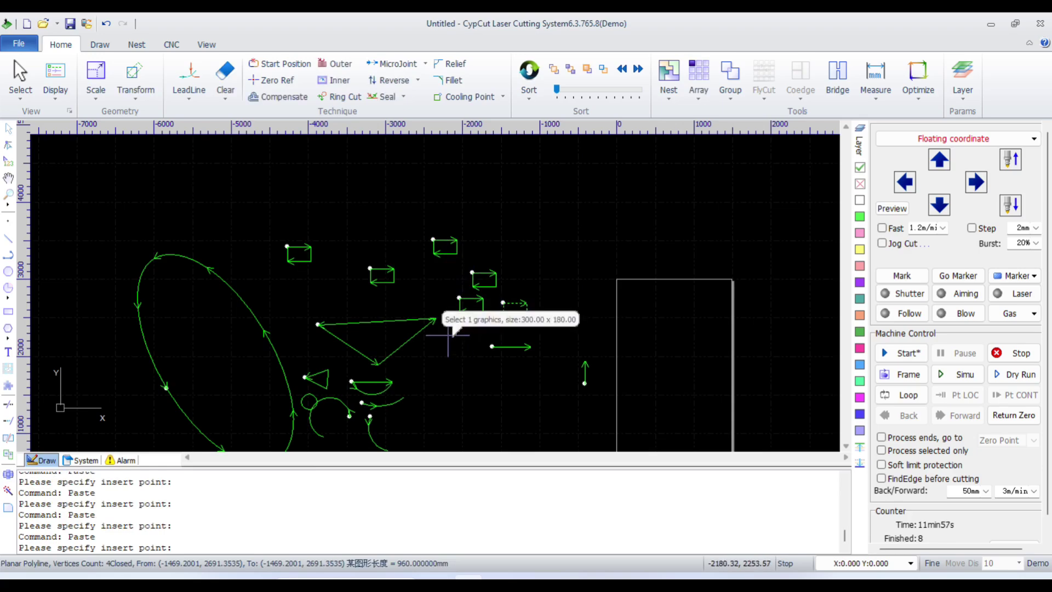
scroll(477, 272, down, 3)
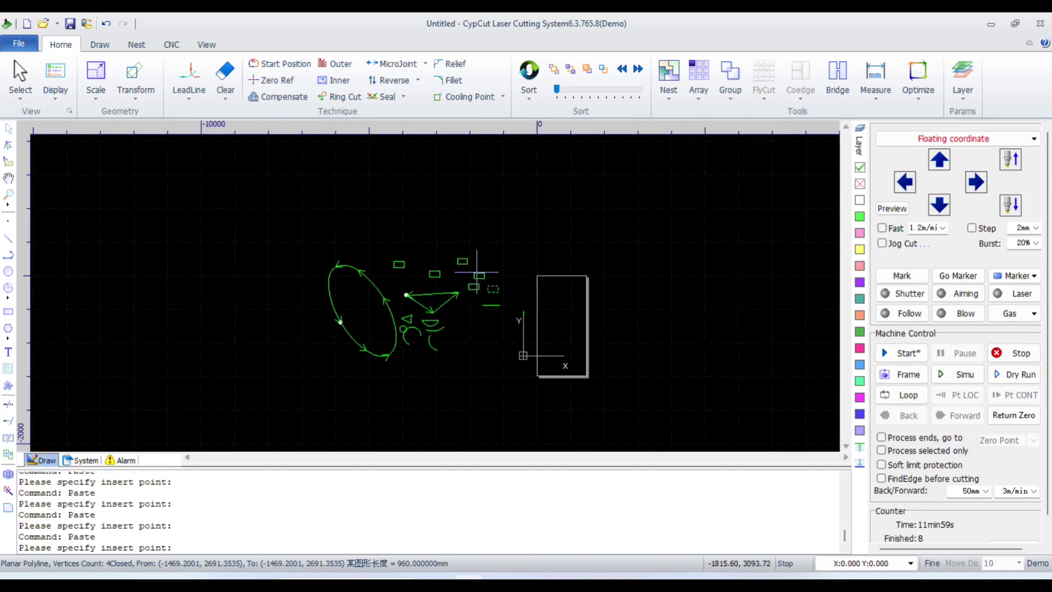
scroll(459, 284, up, 2)
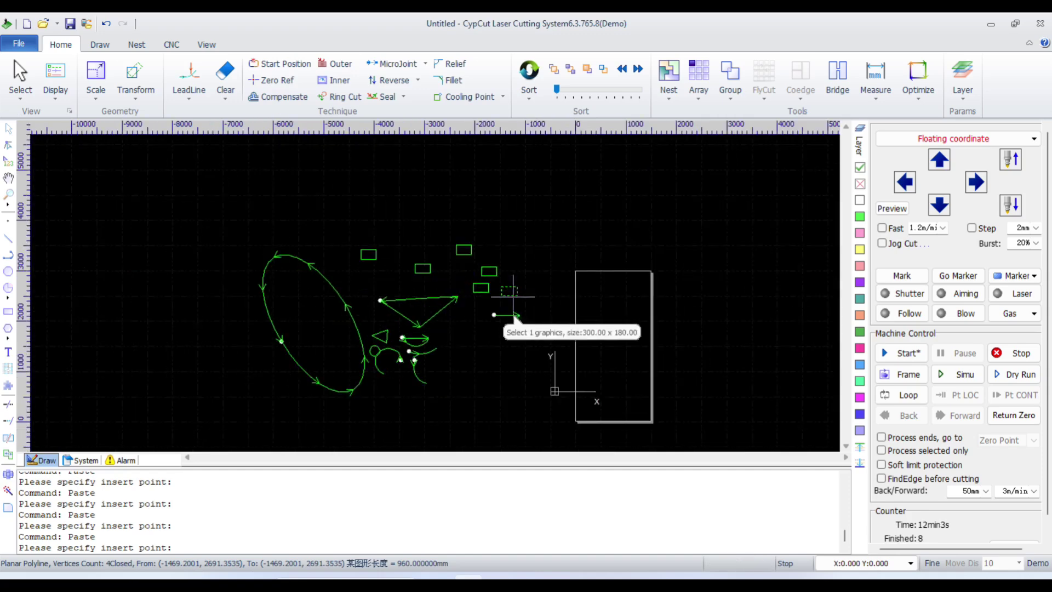
scroll(505, 292, up, 1)
scroll(504, 292, up, 1)
mouse_move(505, 291)
mouse_down()
mouse_move(616, 226)
mouse_move(565, 201)
mouse_move(568, 302)
mouse_up()
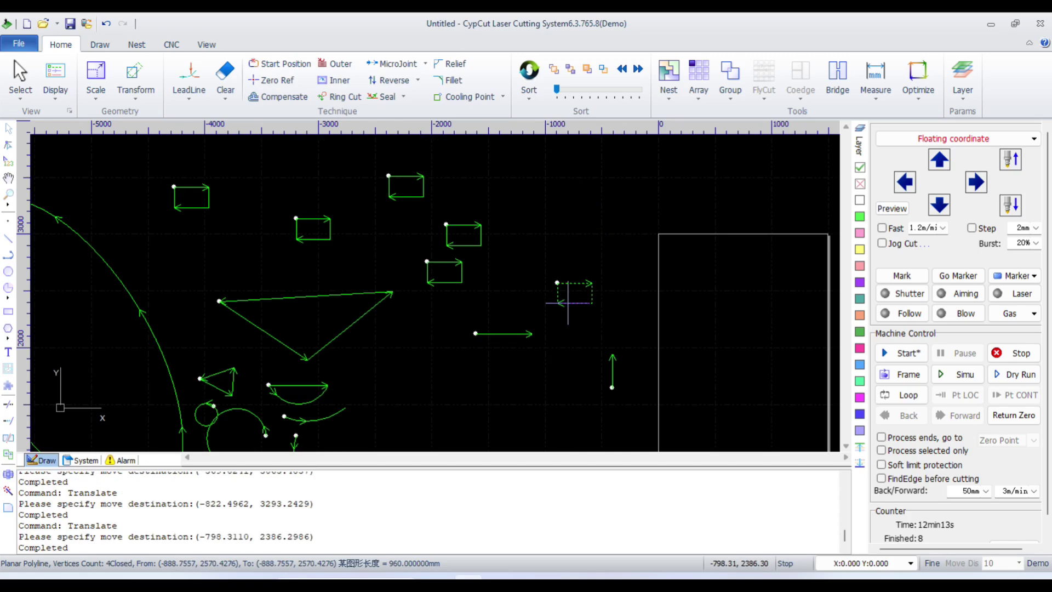
Step: Paste two more rectangle copies, one at the top right, leaving another paste pending
key(ctrl+v)
click(549, 236)
key(ctrl+v)
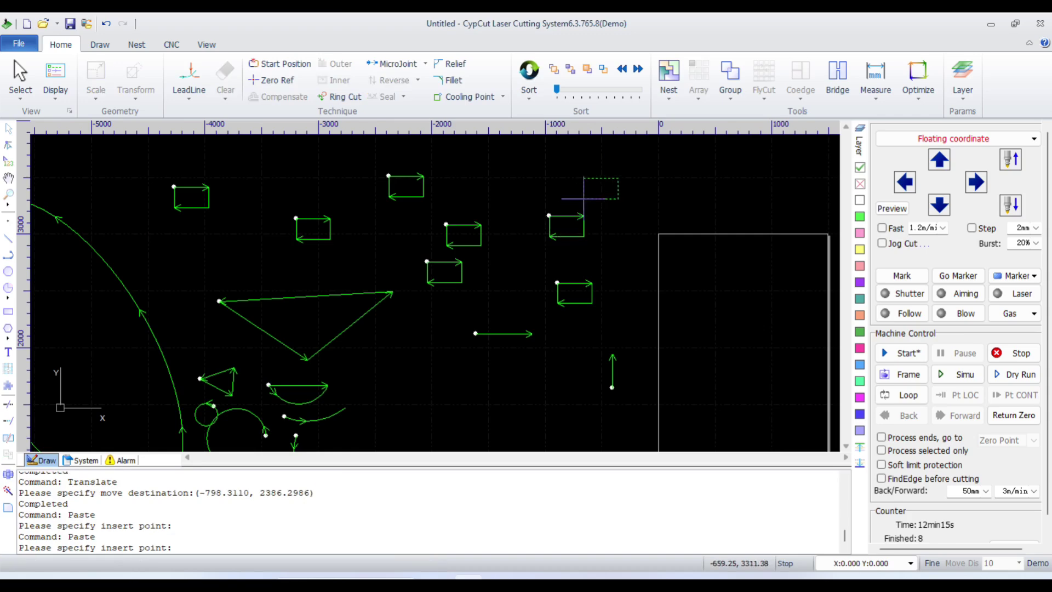
click(609, 202)
key(ctrl+v)
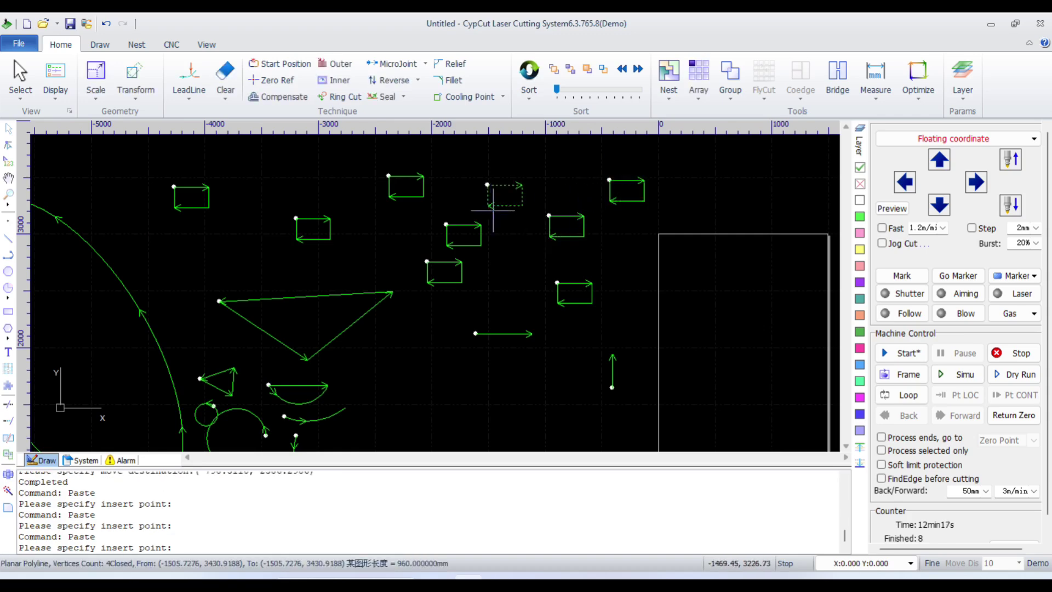
scroll(493, 209, down, 2)
scroll(383, 274, down, 1)
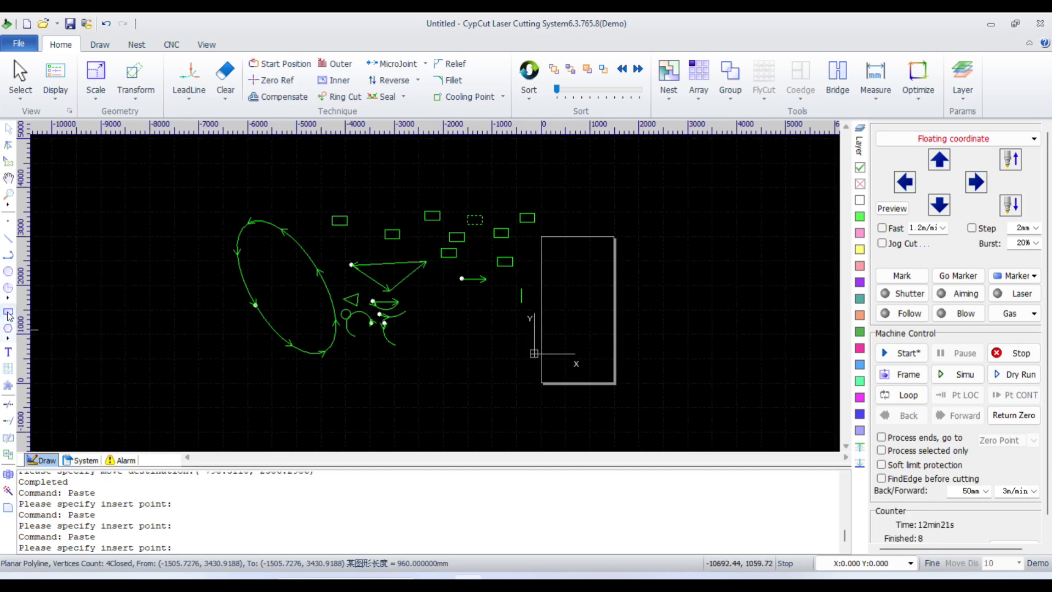
Step: Set a 10 mm fillet radius and round the small rectangle's top-right corner
click(9, 342)
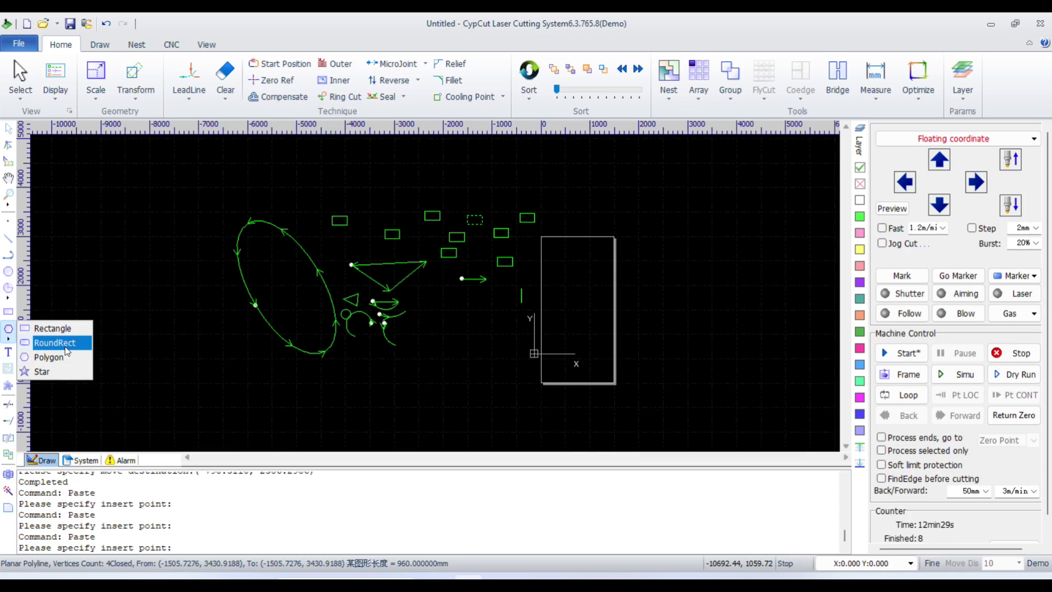
scroll(494, 234, up, 3)
scroll(495, 234, up, 2)
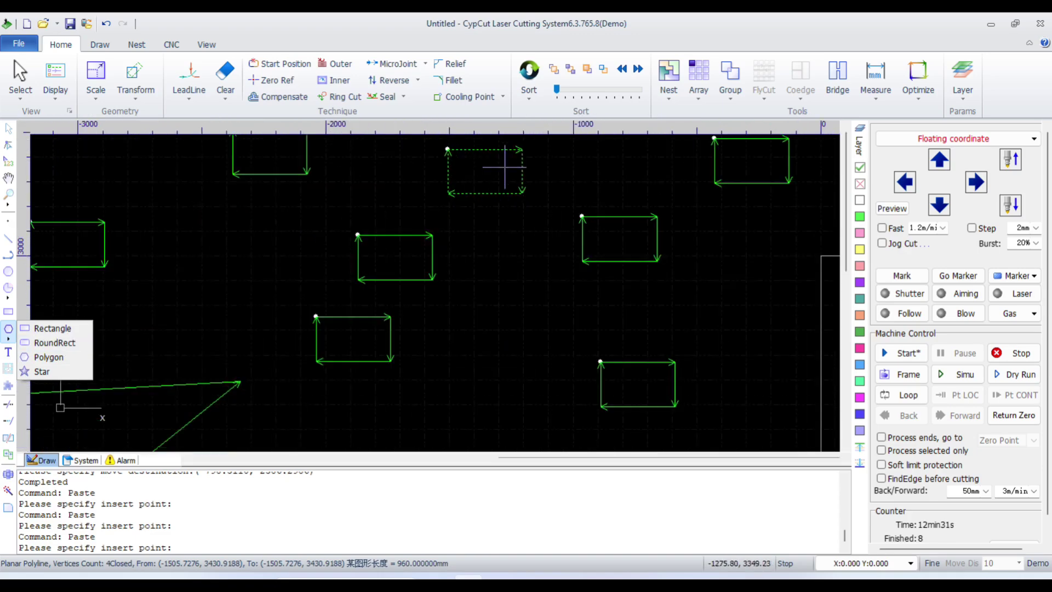
scroll(495, 234, up, 1)
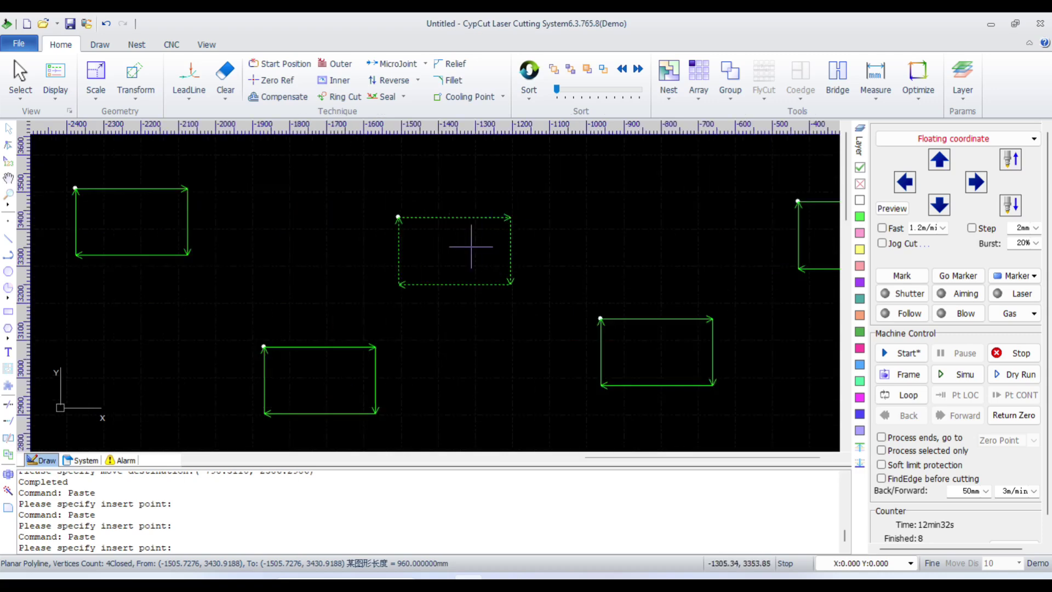
click(454, 82)
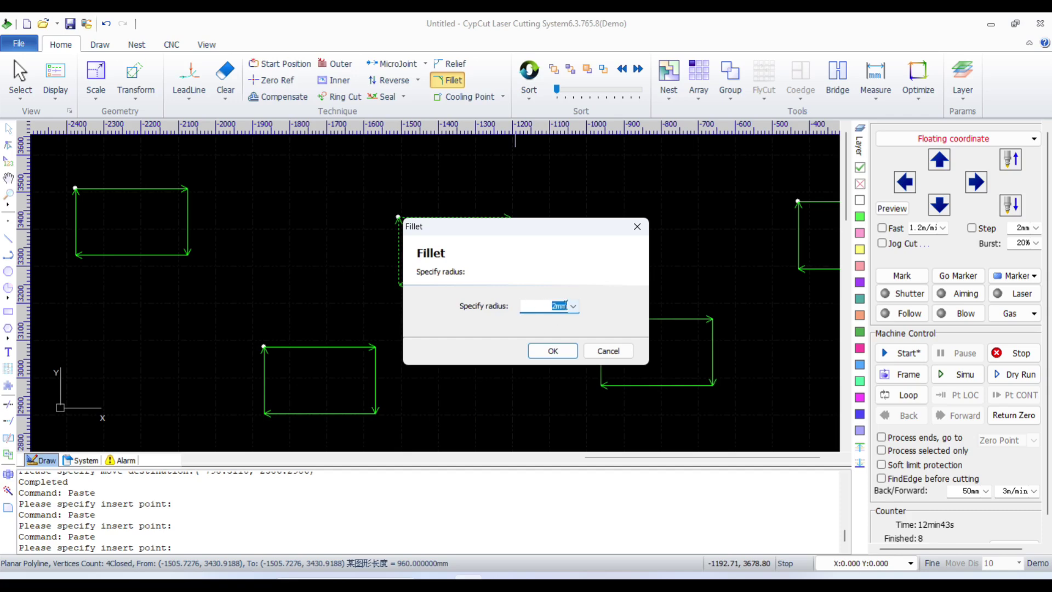
click(573, 306)
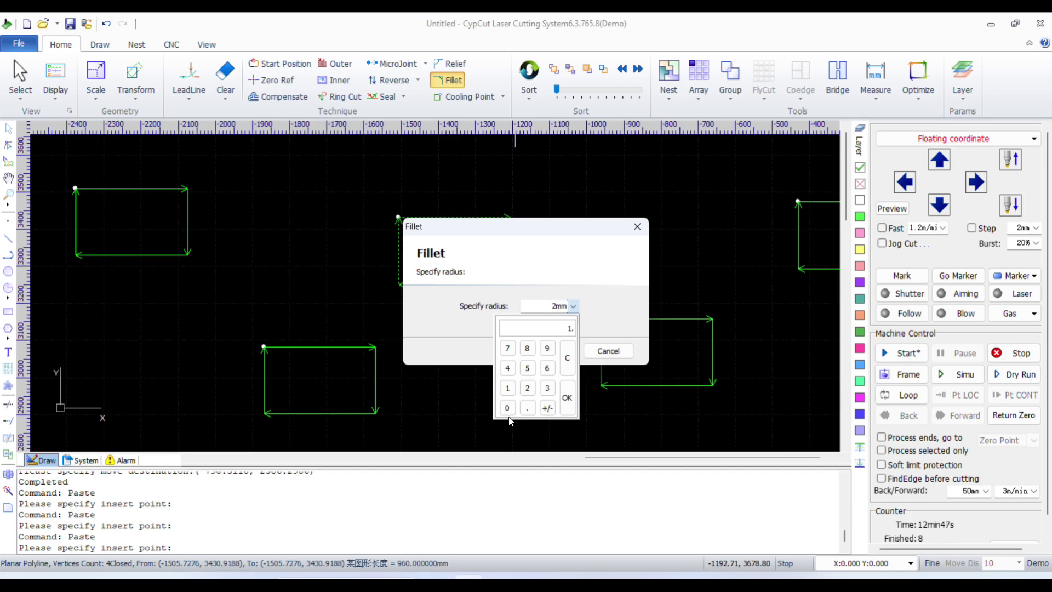
click(565, 407)
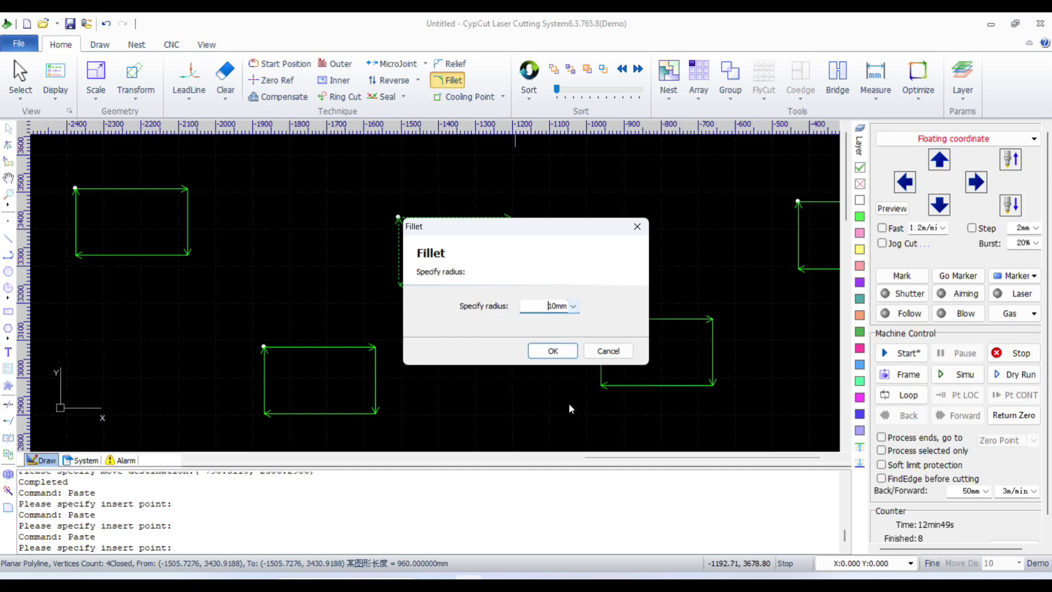
click(550, 351)
click(508, 218)
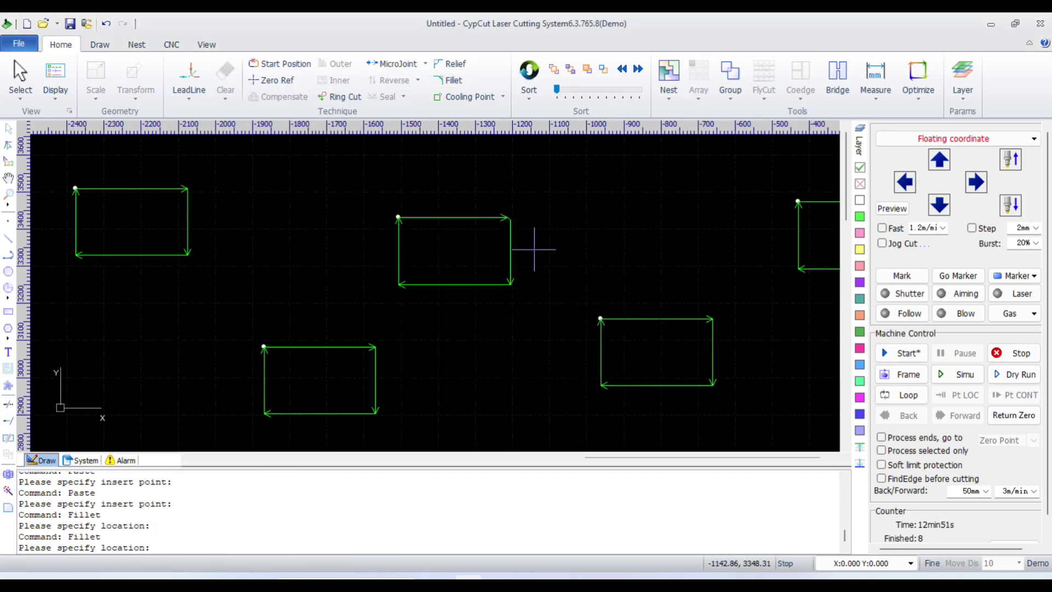
Step: Fillet the rectangle's top-left and bottom-left corners at 10 mm
scroll(516, 216, up, 2)
scroll(487, 207, up, 5)
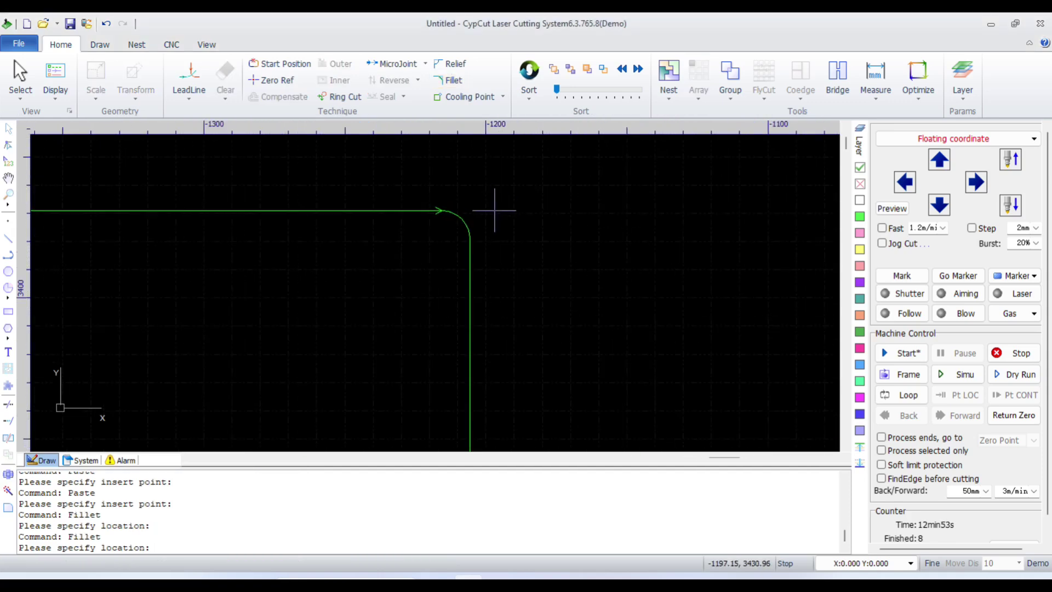
scroll(494, 210, down, 5)
scroll(323, 211, up, 3)
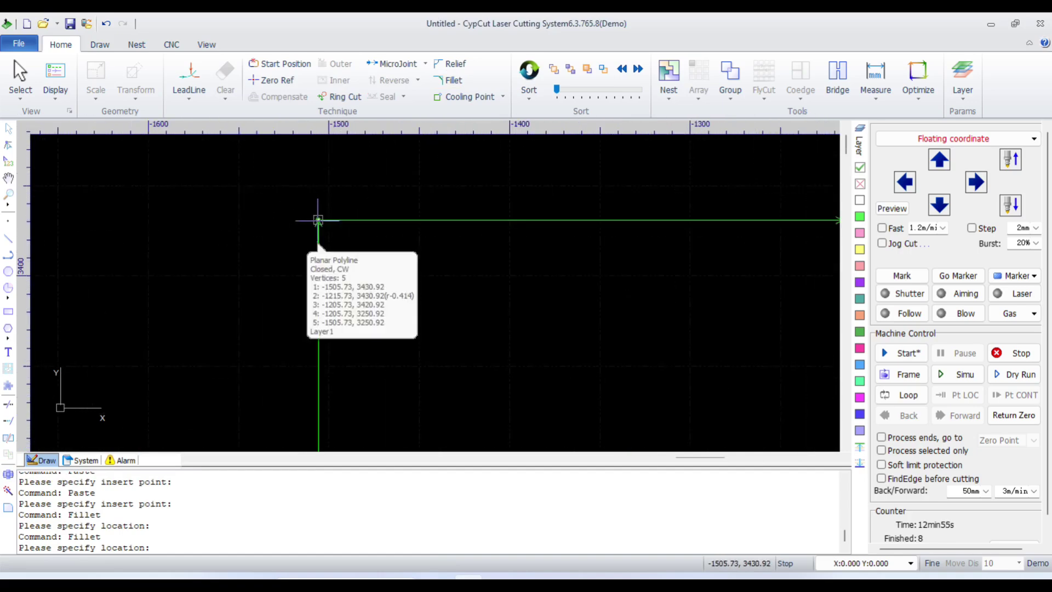
click(318, 220)
scroll(323, 235, down, 3)
scroll(334, 273, down, 1)
scroll(345, 263, up, 3)
scroll(339, 241, up, 2)
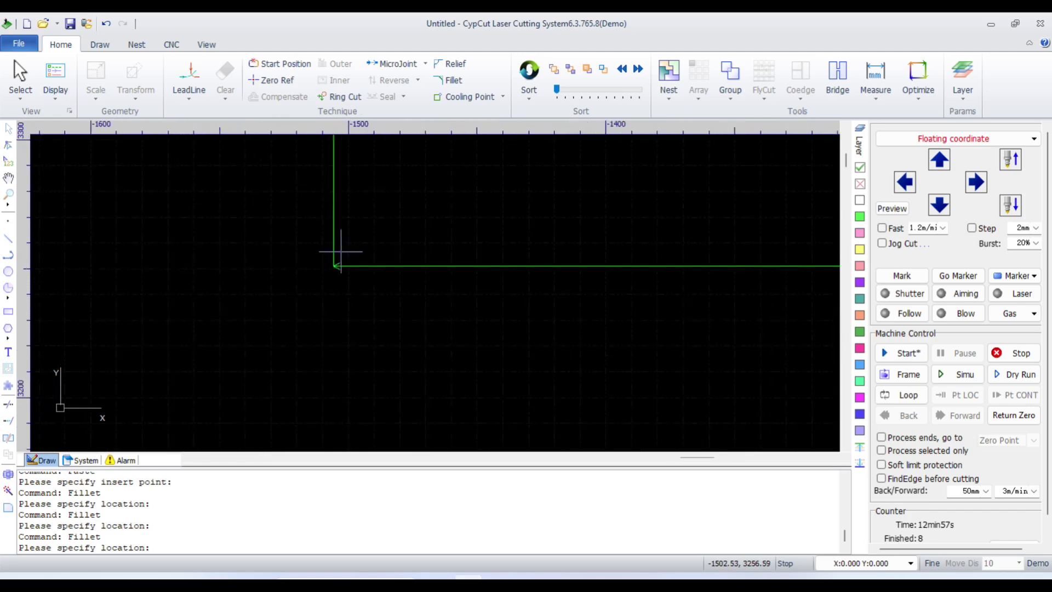
click(333, 266)
Step: Fillet the rectangle's remaining bottom-right corner at 10 mm
scroll(329, 284, down, 4)
scroll(356, 307, up, 1)
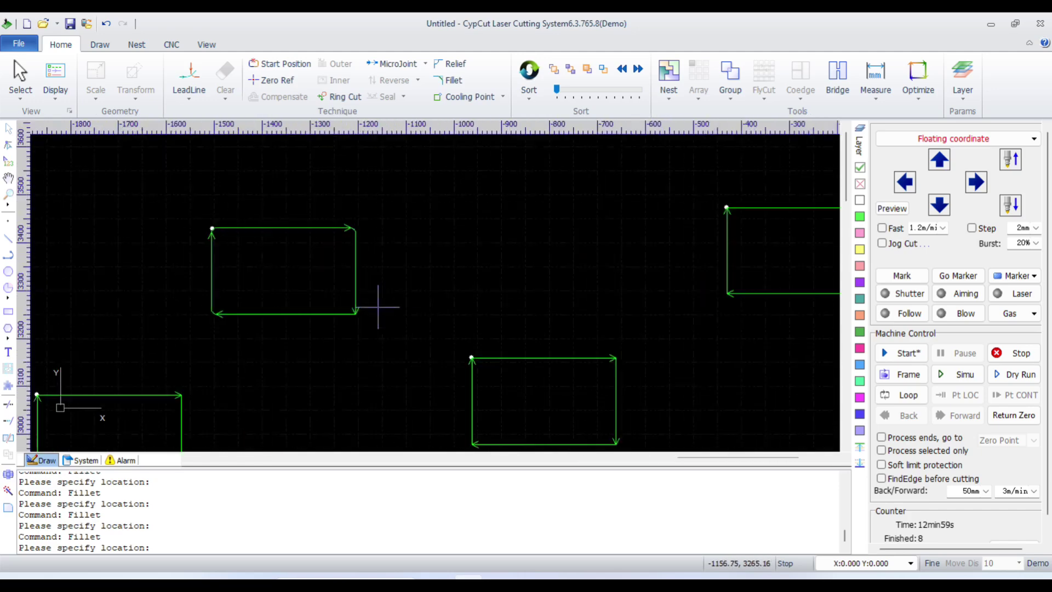
scroll(350, 312, up, 4)
scroll(324, 311, up, 3)
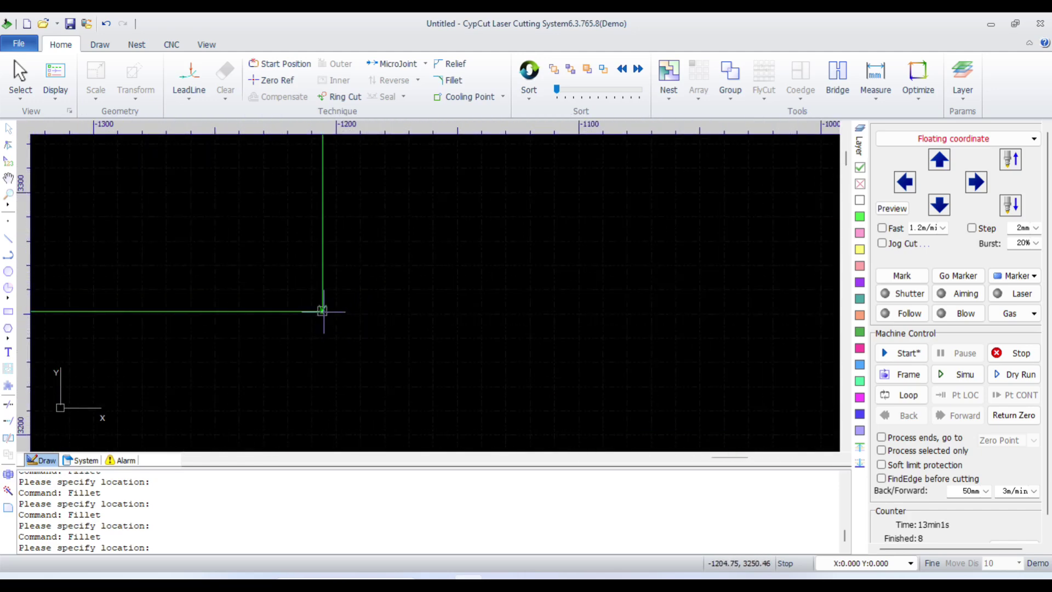
click(323, 311)
scroll(488, 352, down, 8)
scroll(437, 317, up, 3)
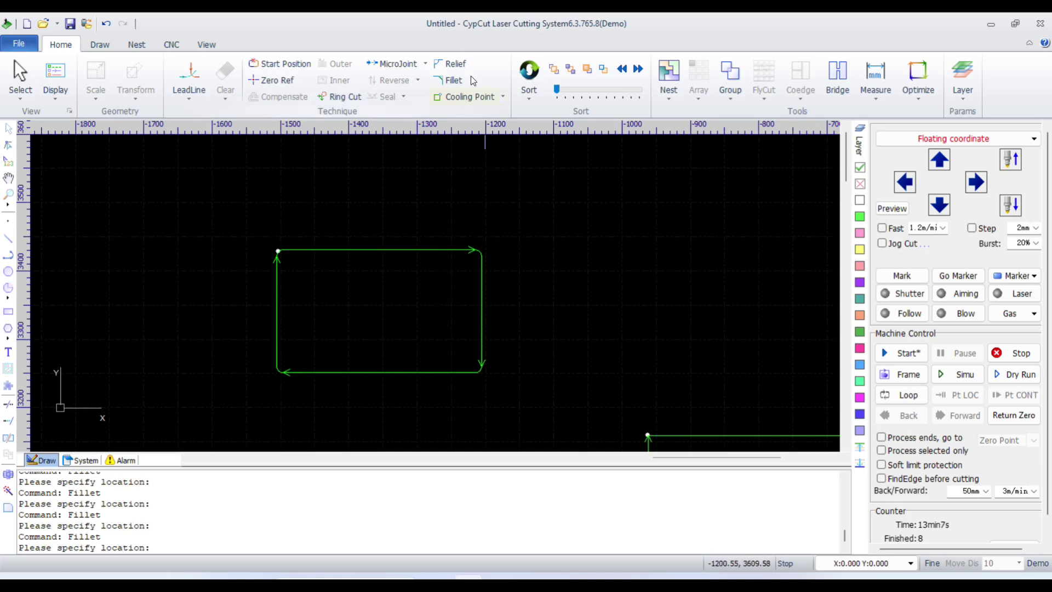
scroll(388, 198, down, 3)
scroll(388, 198, down, 2)
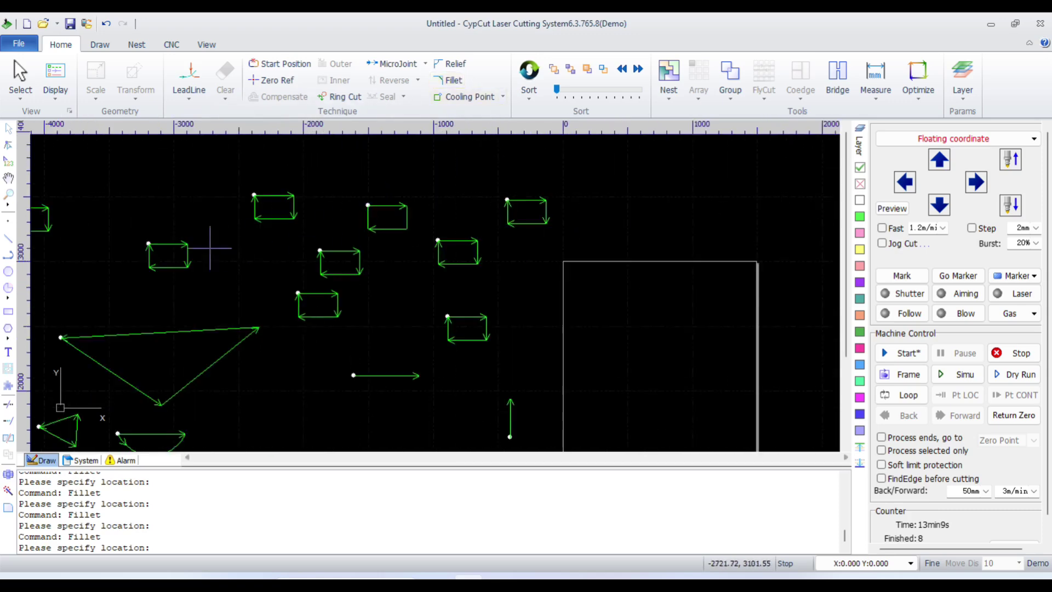
click(8, 337)
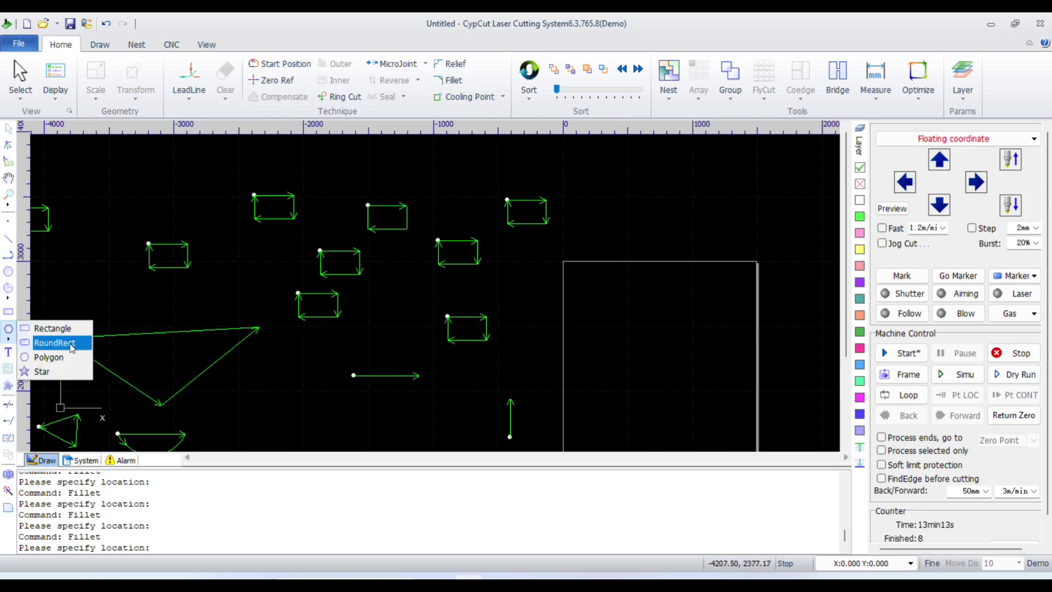
Step: Draw a rounded rectangle about 456.65 × 216.31 mm above-left of the other rectangles
click(72, 340)
scroll(241, 285, down, 1)
click(173, 221)
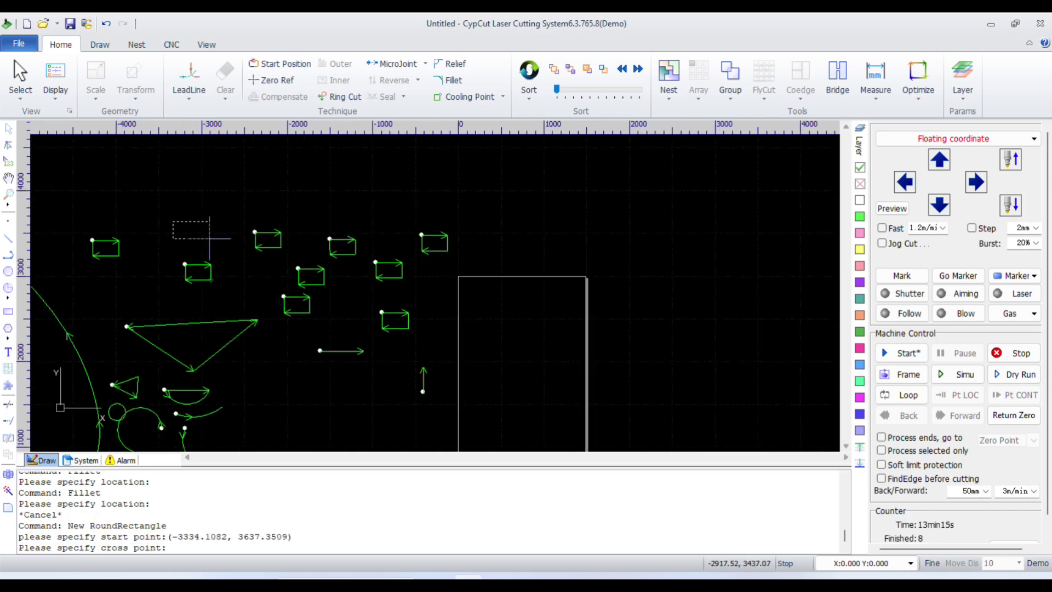
click(213, 240)
scroll(214, 241, up, 3)
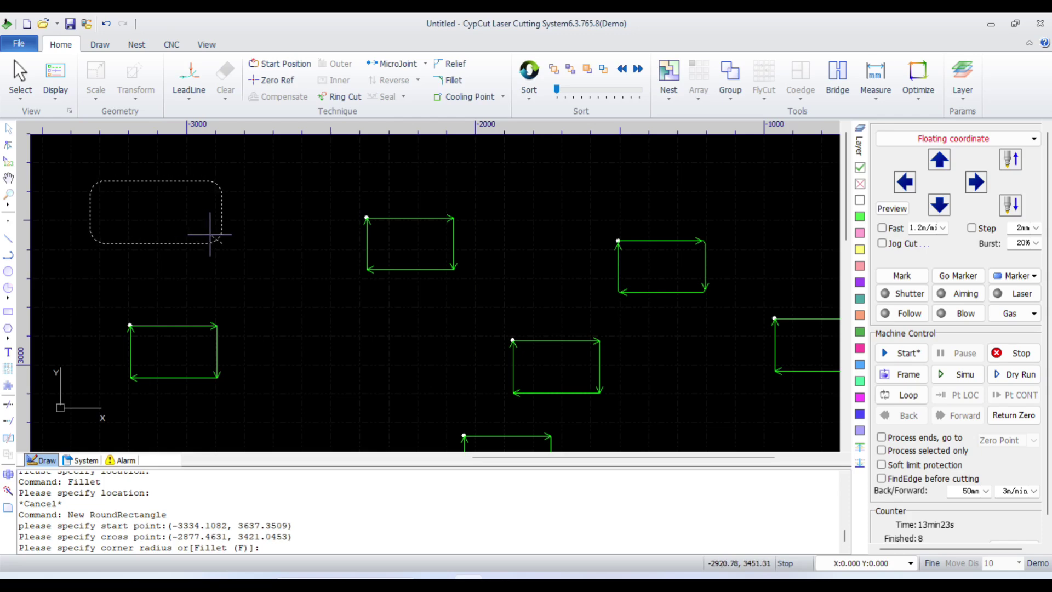
click(232, 259)
scroll(165, 203, up, 5)
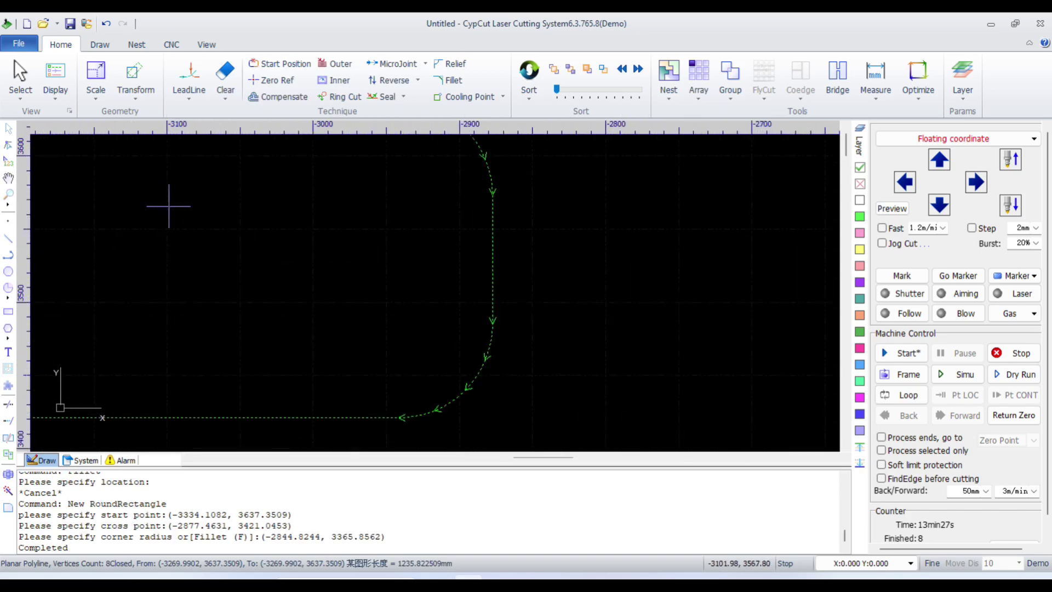
scroll(169, 205, down, 3)
scroll(103, 218, up, 2)
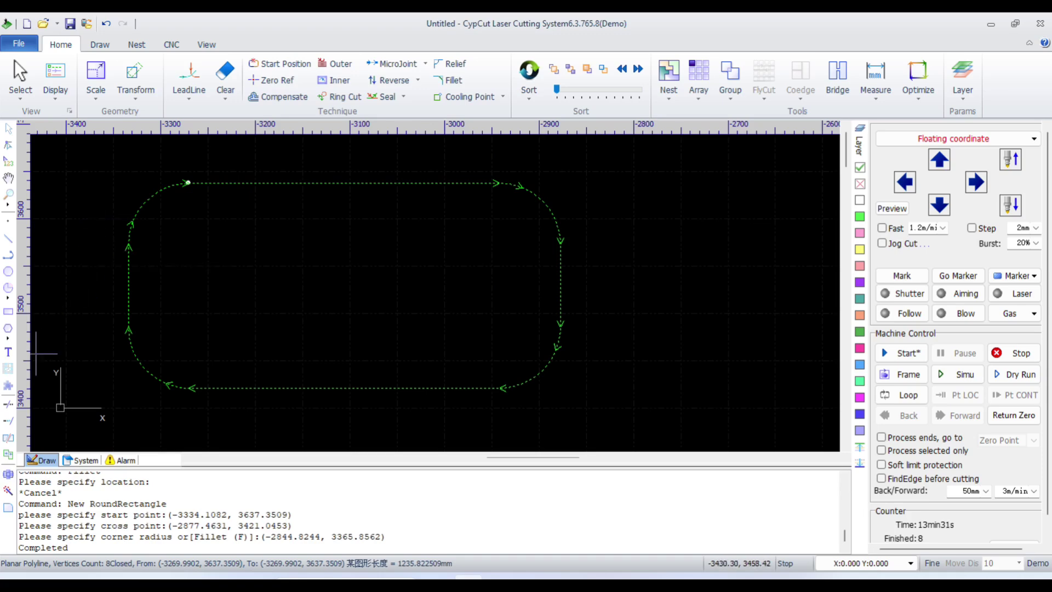
click(7, 336)
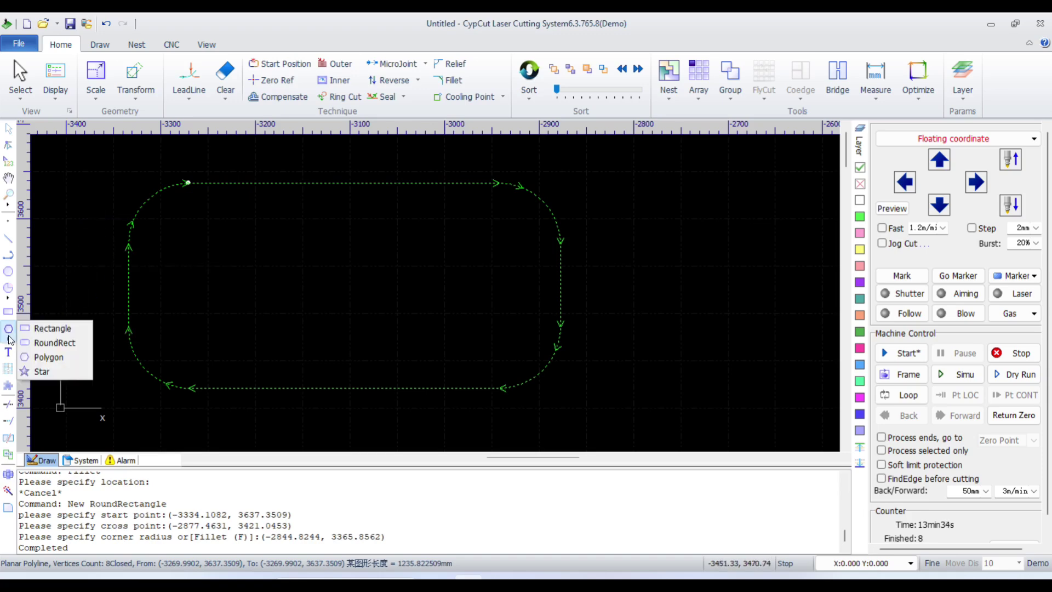
Step: Draw a first six-sided polygon beside the rounded rectangle
click(55, 362)
scroll(140, 288, down, 3)
click(297, 241)
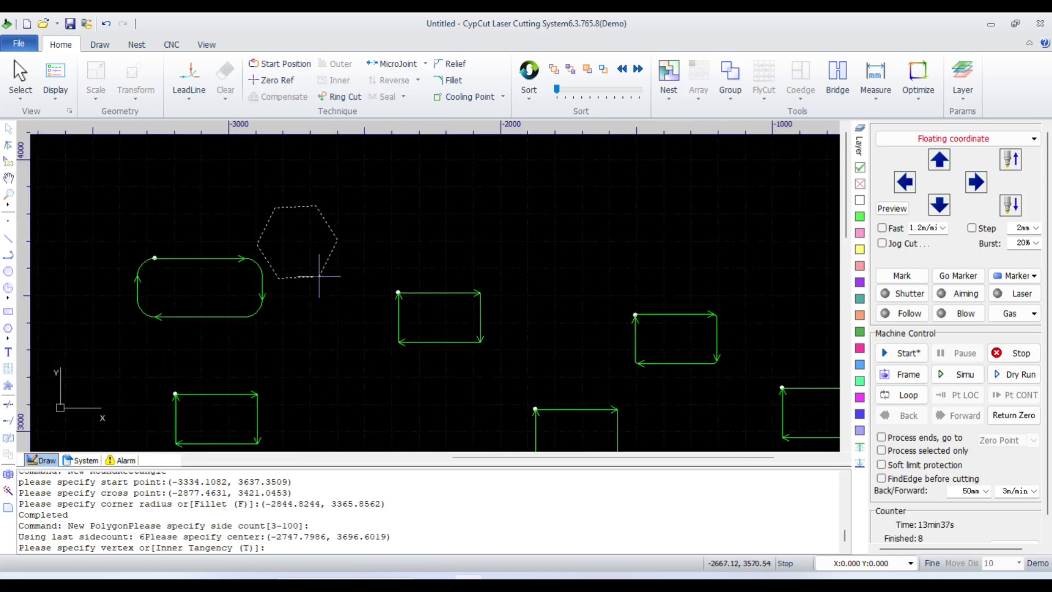
click(312, 269)
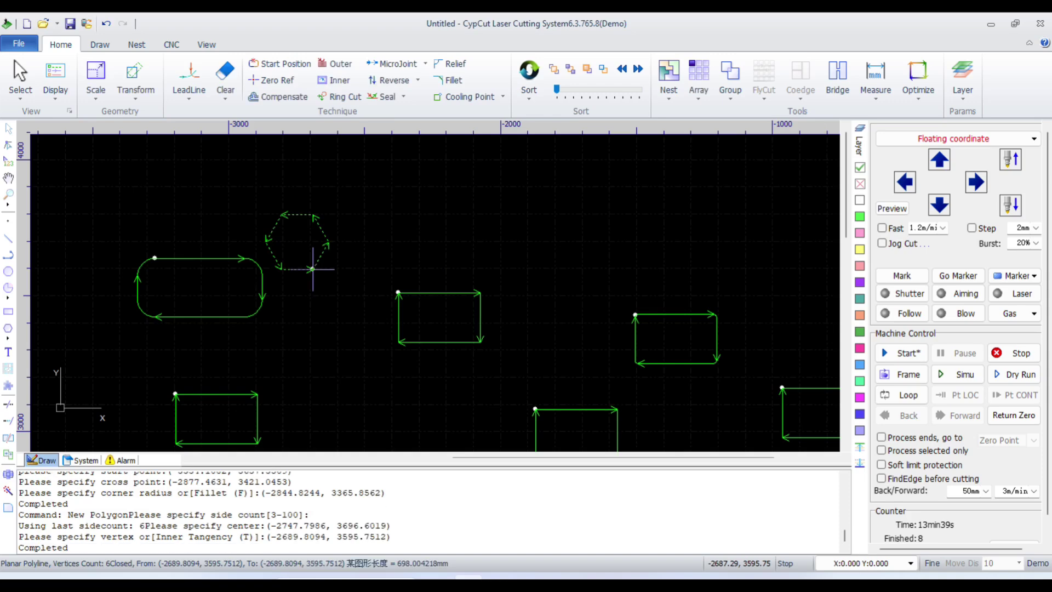
scroll(313, 269, up, 4)
scroll(307, 274, down, 2)
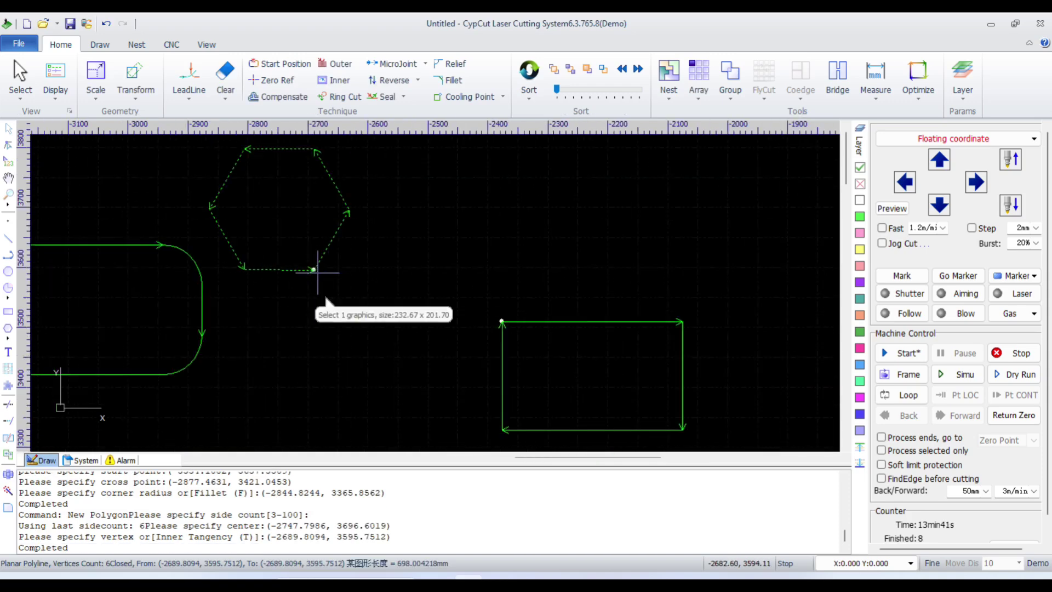
scroll(317, 273, down, 3)
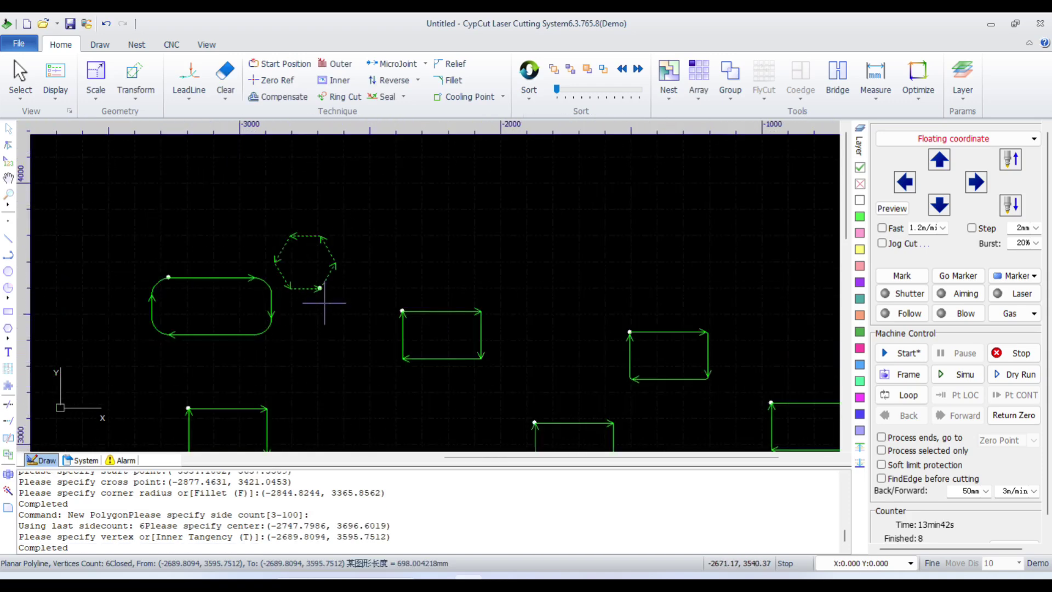
Step: Deselect it and draw a second six-sided polygon further right
click(8, 335)
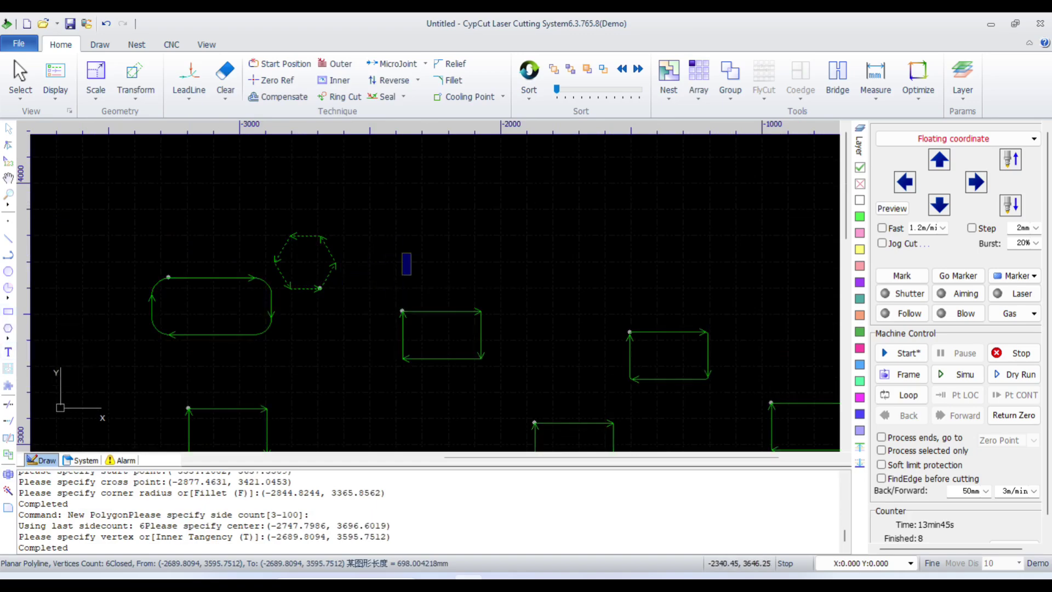
click(406, 263)
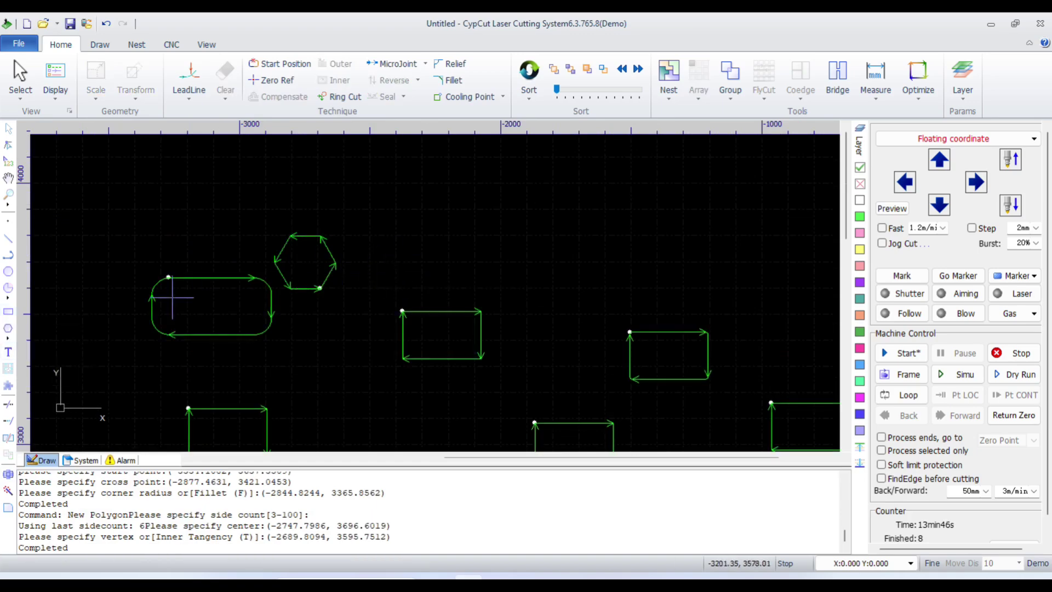
click(7, 336)
click(49, 357)
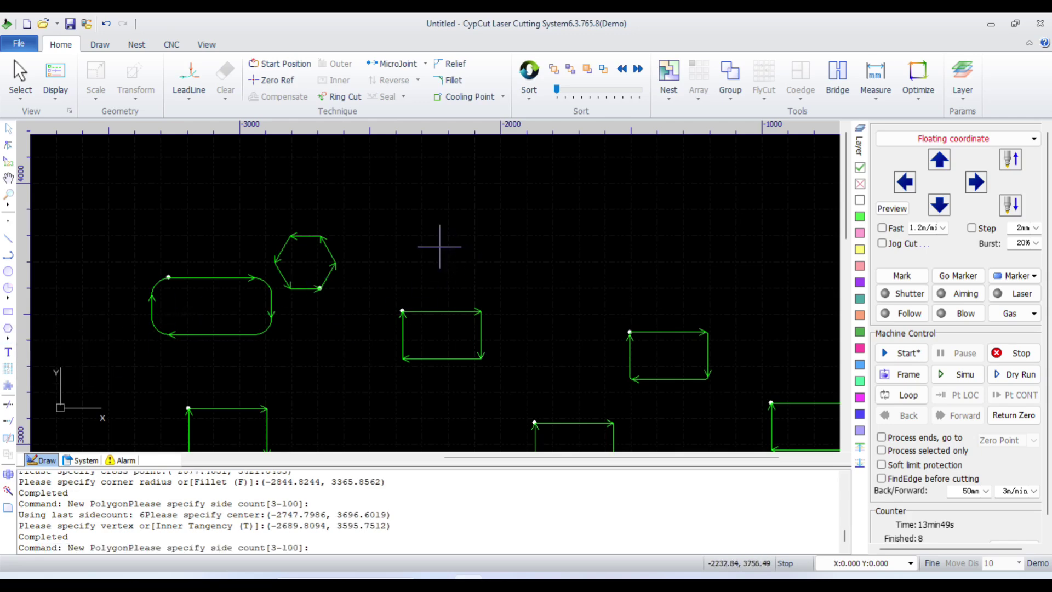
key(Return)
click(437, 246)
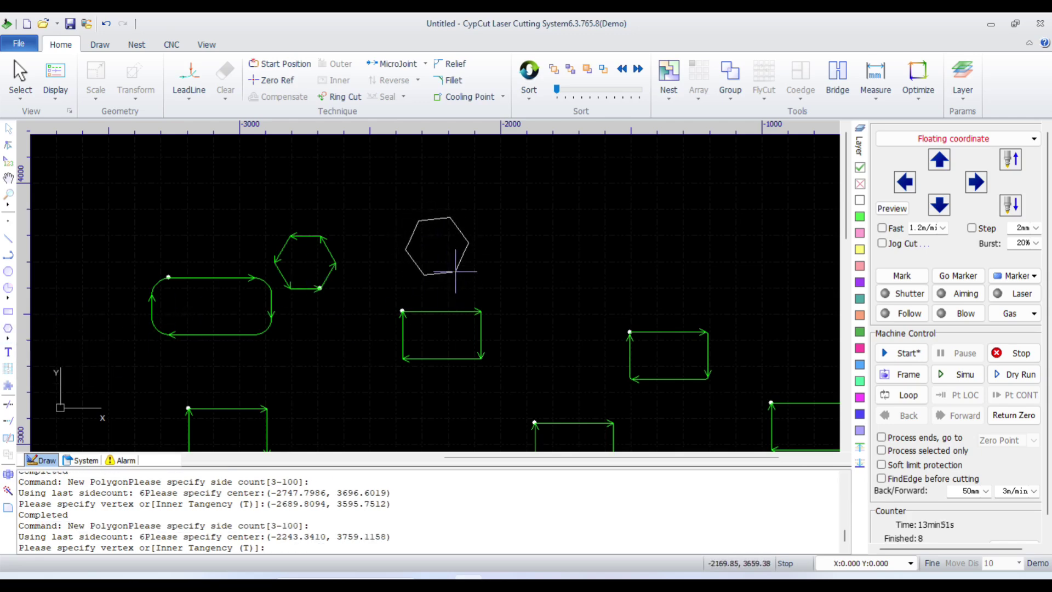
click(455, 271)
scroll(457, 224, up, 3)
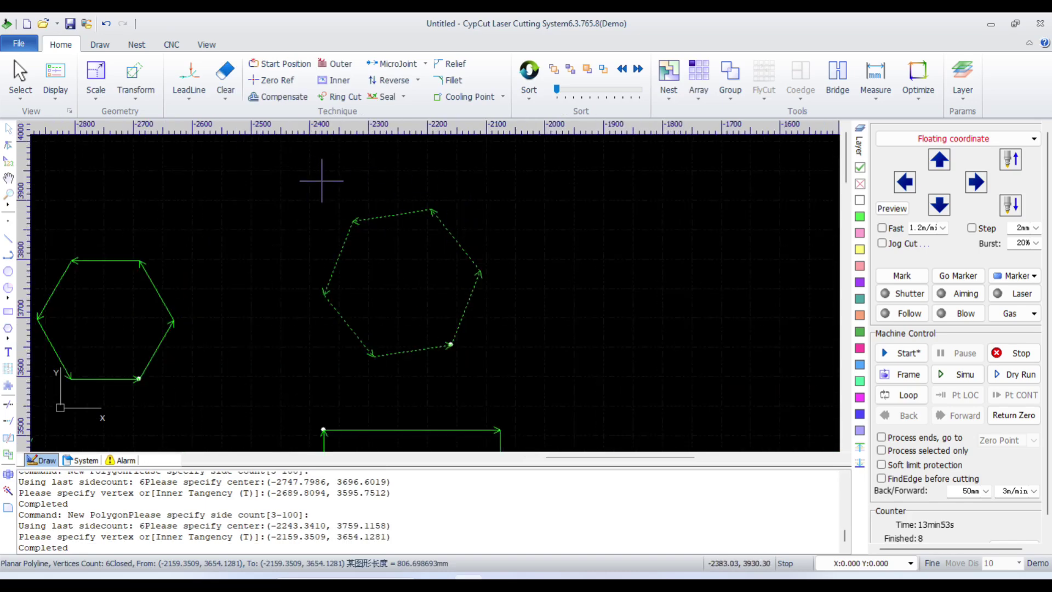
Step: Select the left hexagon for resizing
click(96, 74)
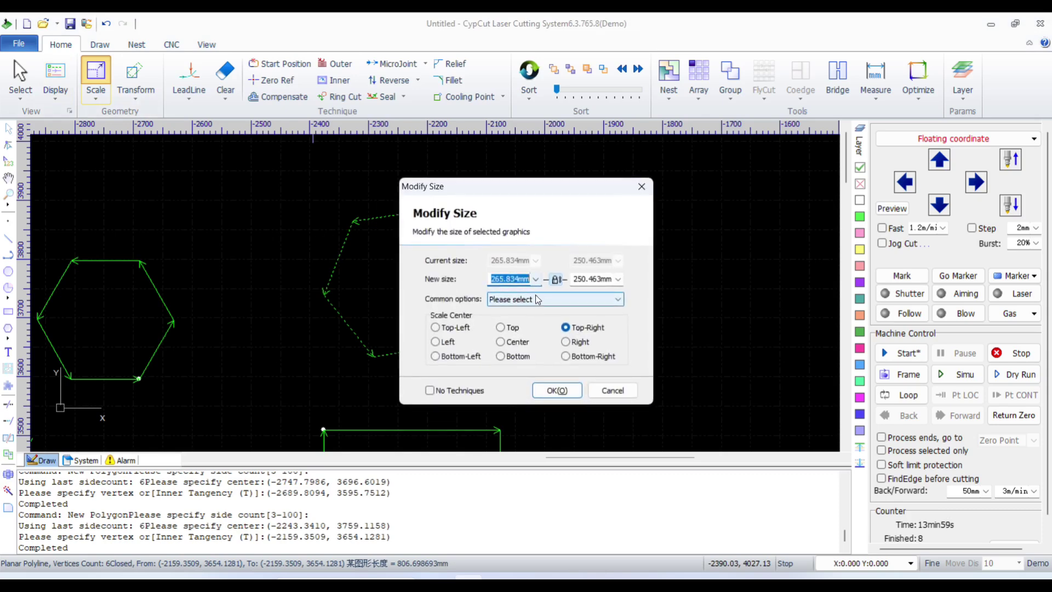
click(642, 186)
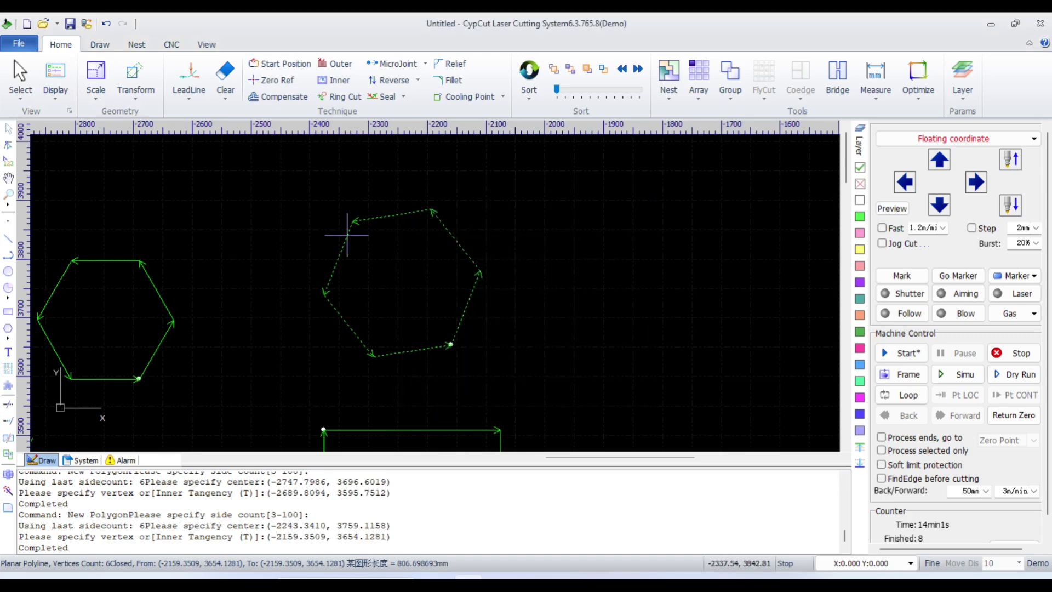
scroll(346, 234, down, 2)
scroll(265, 348, up, 2)
click(219, 284)
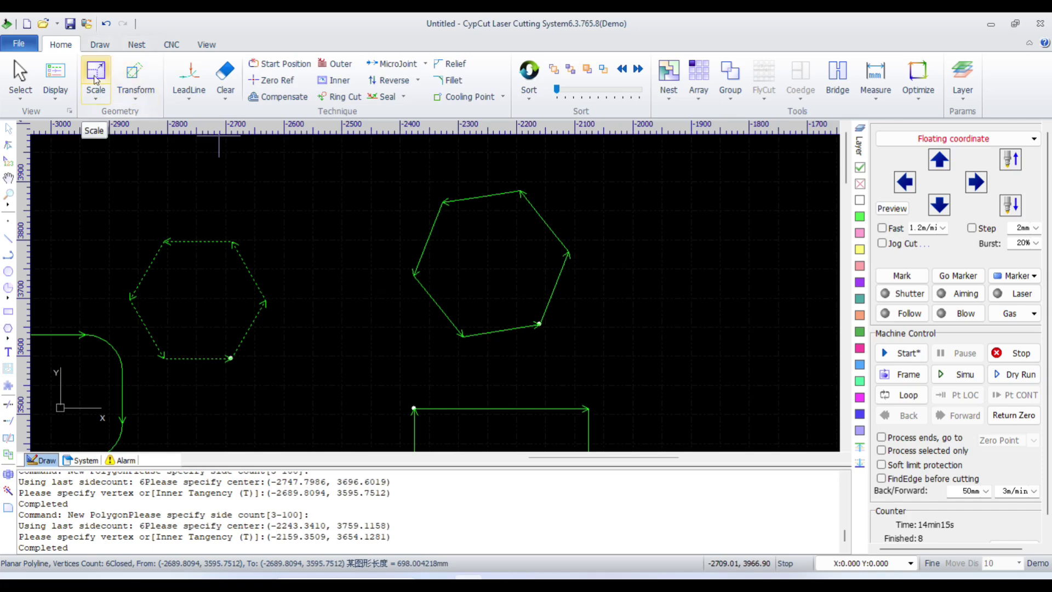
Step: Scale the hexagon to 500 × 500 mm with the aspect ratio unlocked
click(96, 79)
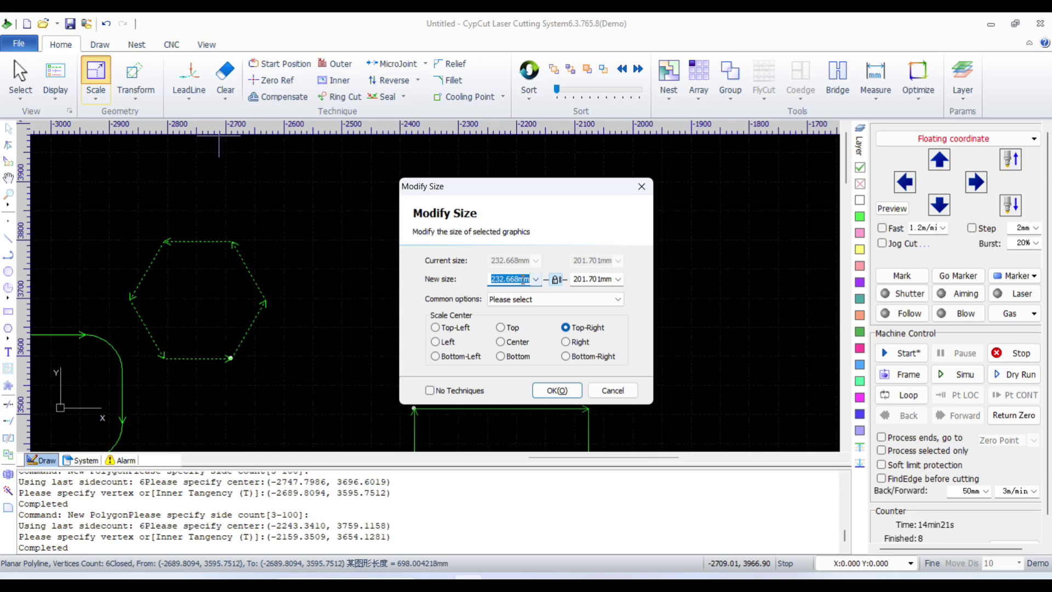
click(535, 279)
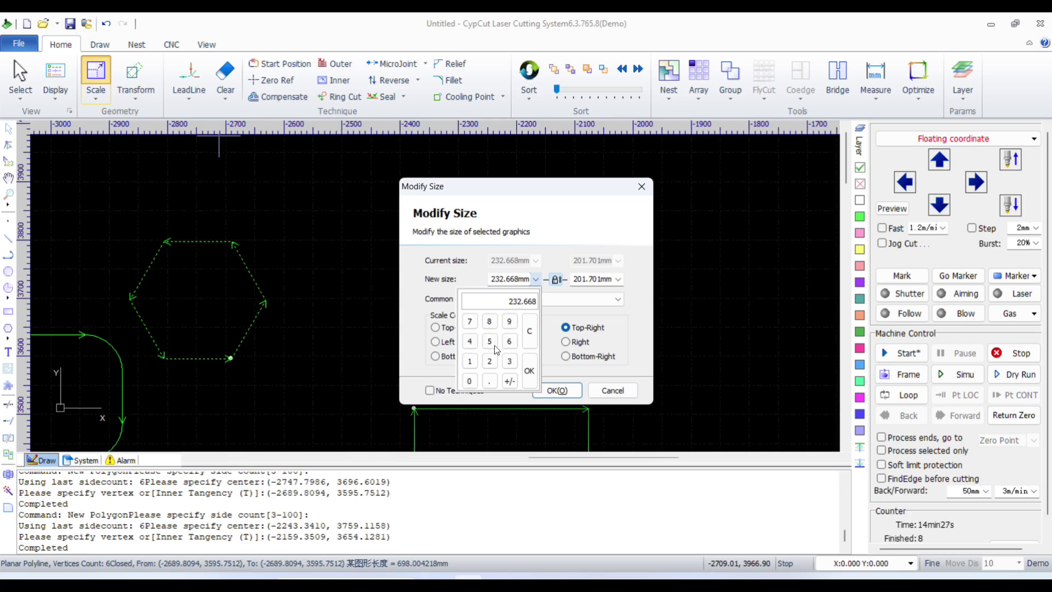
click(554, 311)
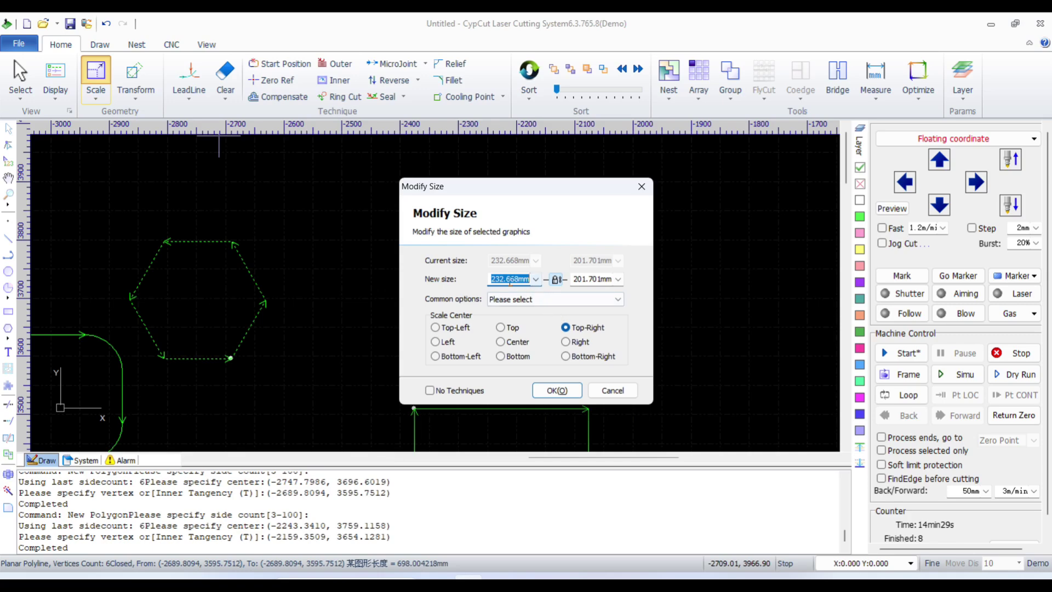
text(500)
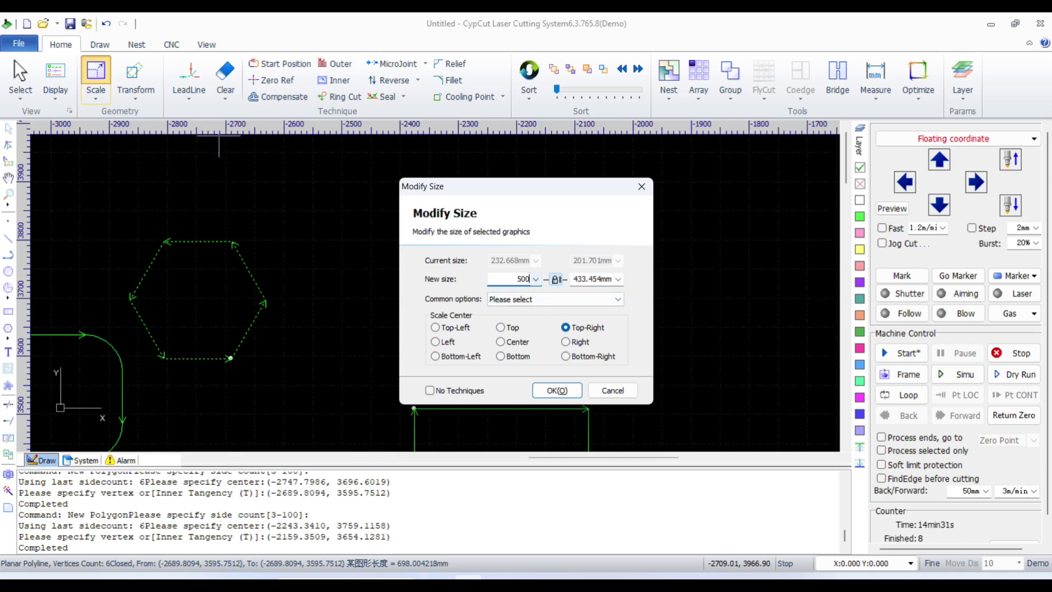
click(557, 282)
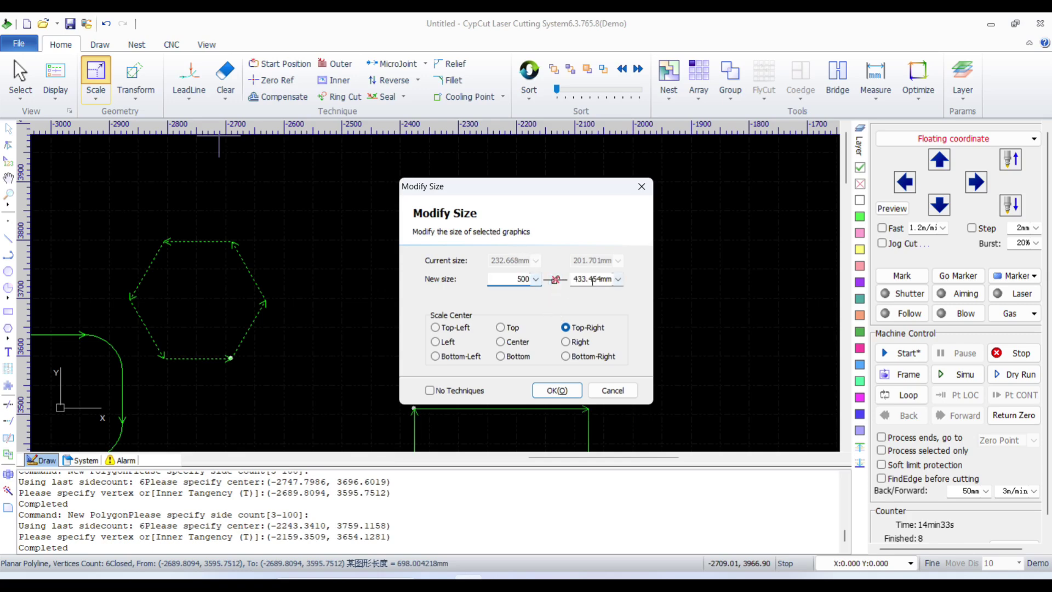
drag(573, 279, 603, 280)
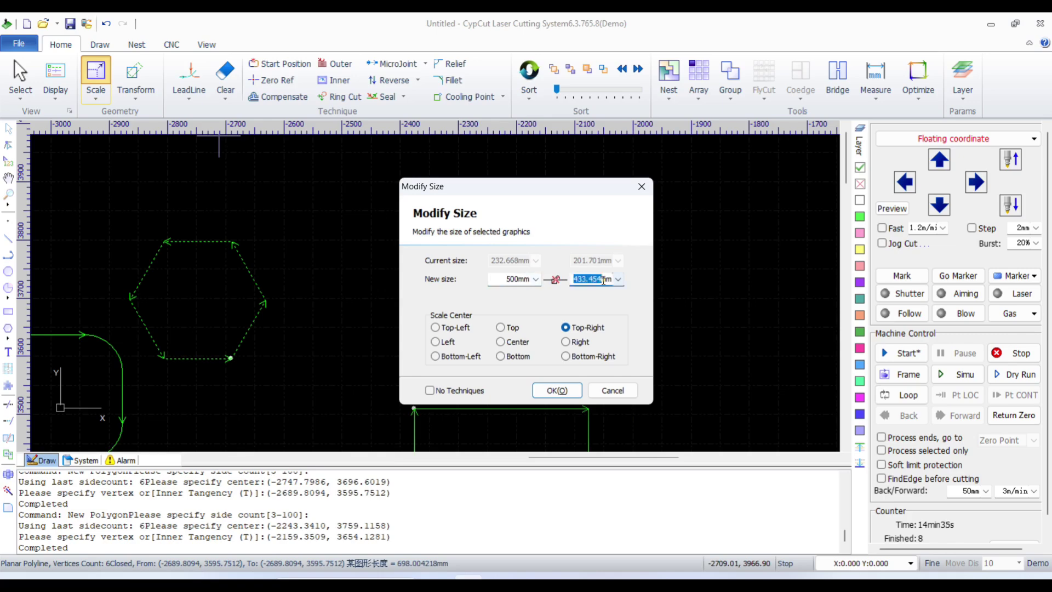
text(500mm)
click(556, 390)
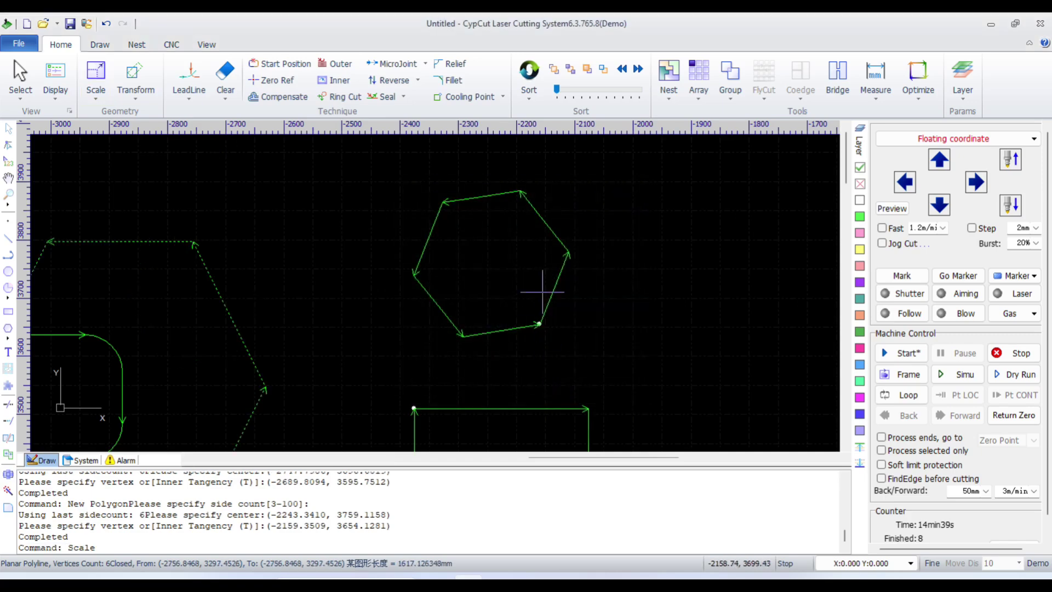
Step: Drag the enlarged hexagon beside the small rectangle
scroll(445, 323, down, 3)
scroll(399, 262, up, 3)
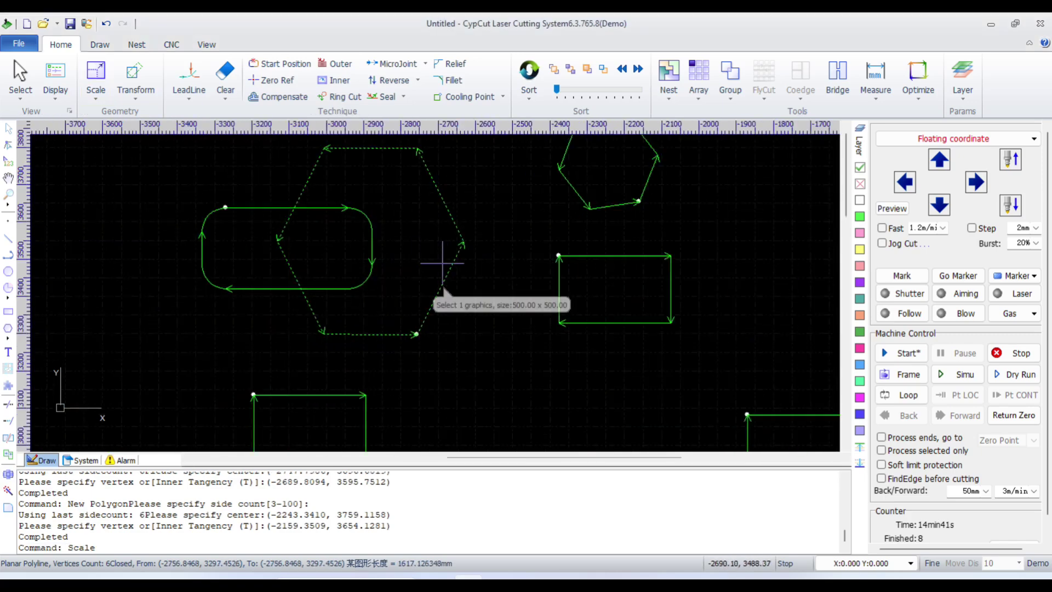
drag(450, 265, 552, 340)
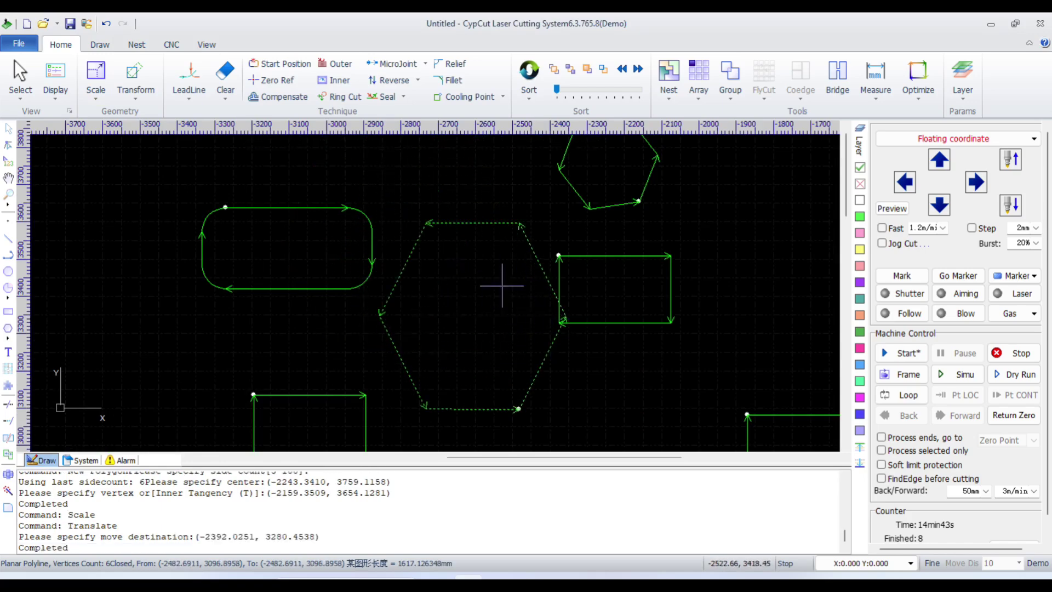
scroll(413, 249, down, 3)
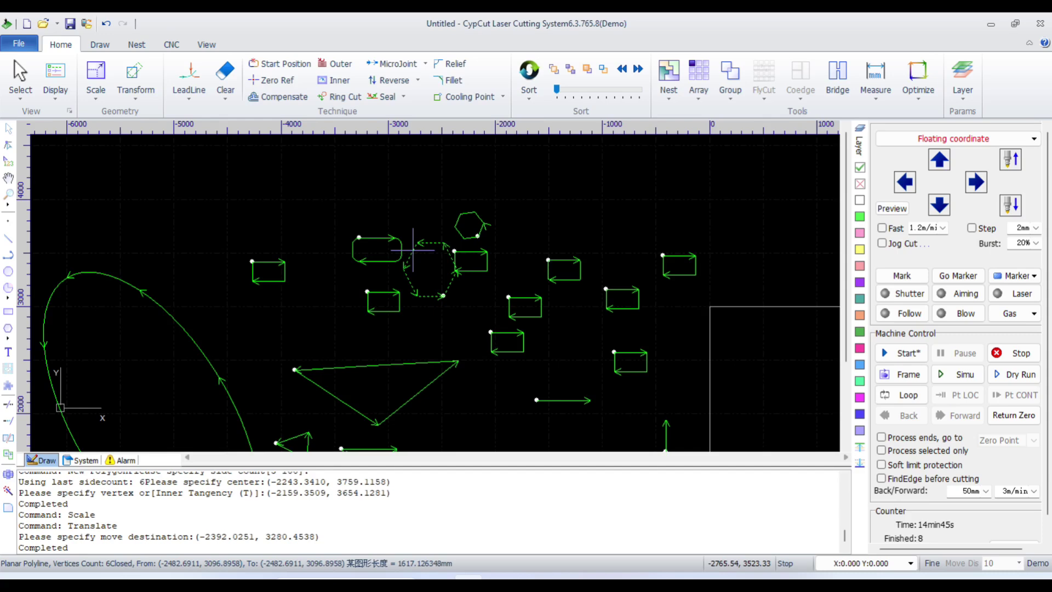
scroll(413, 250, up, 3)
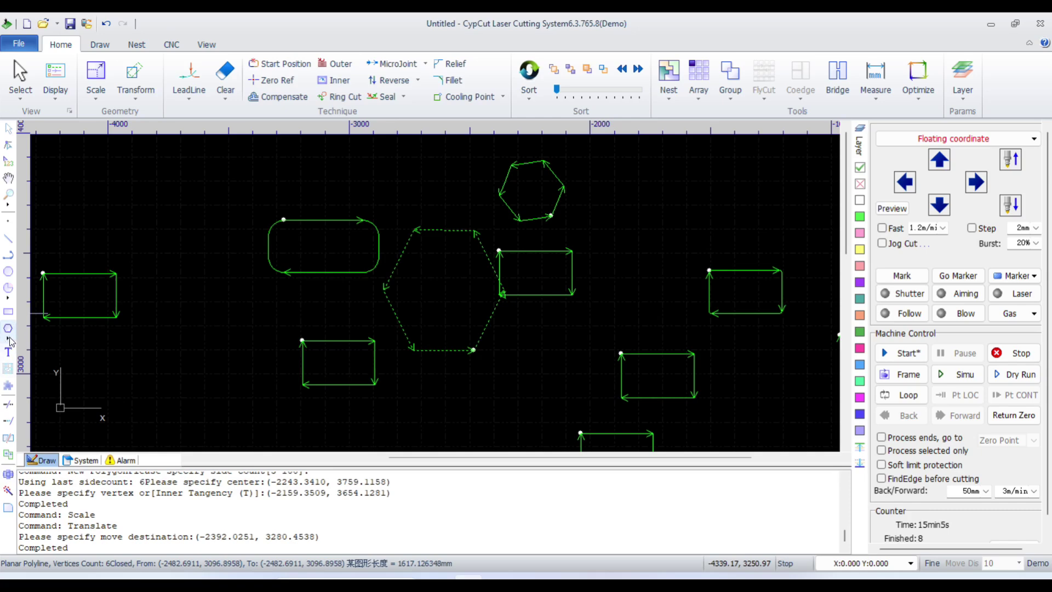
Step: Draw a six-pointed star on the left side of the drawing
click(9, 342)
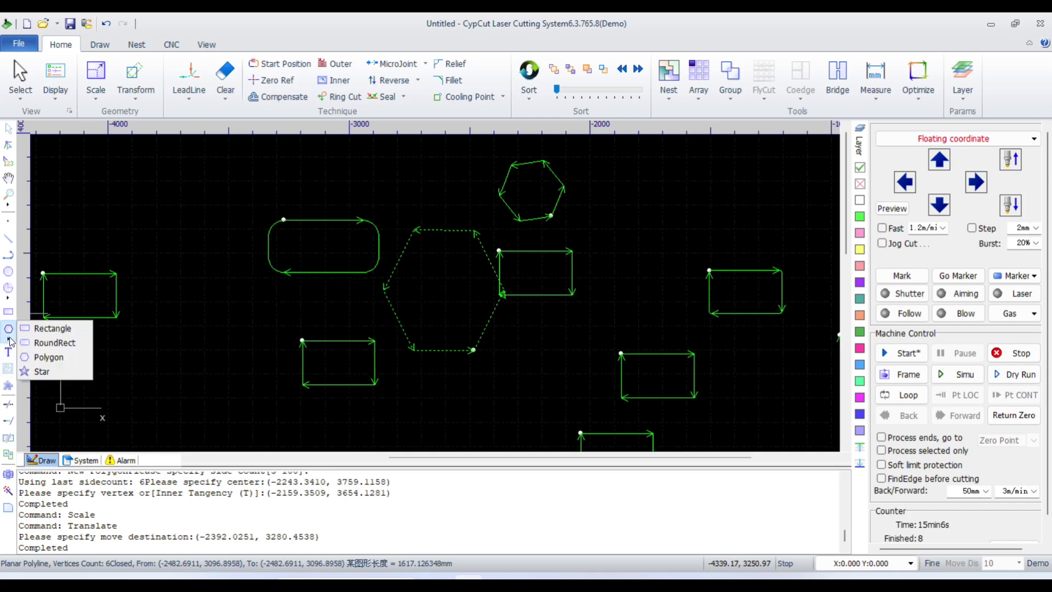
click(45, 371)
click(199, 257)
click(217, 284)
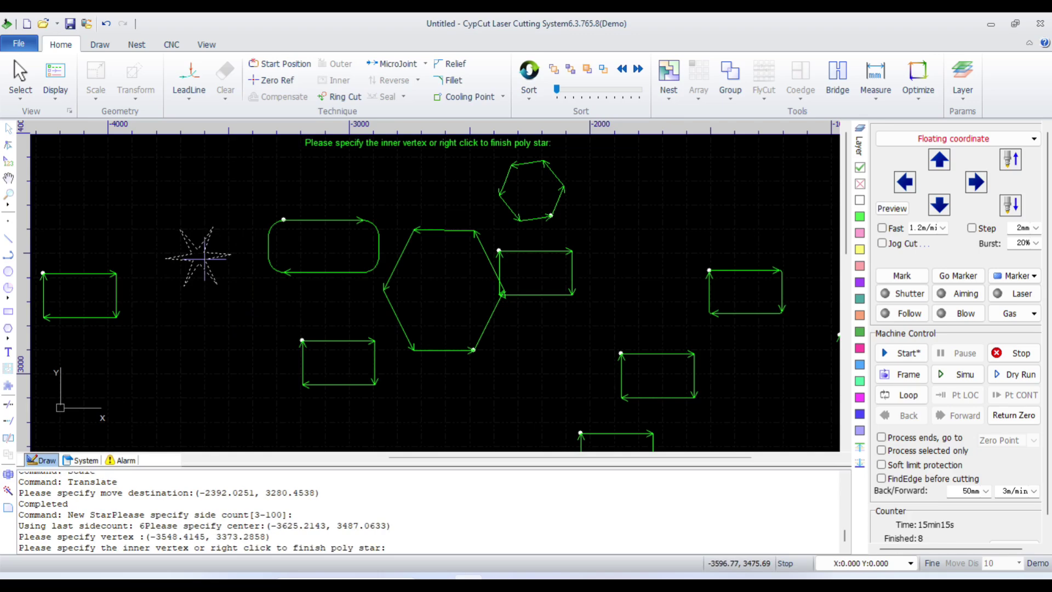
click(220, 309)
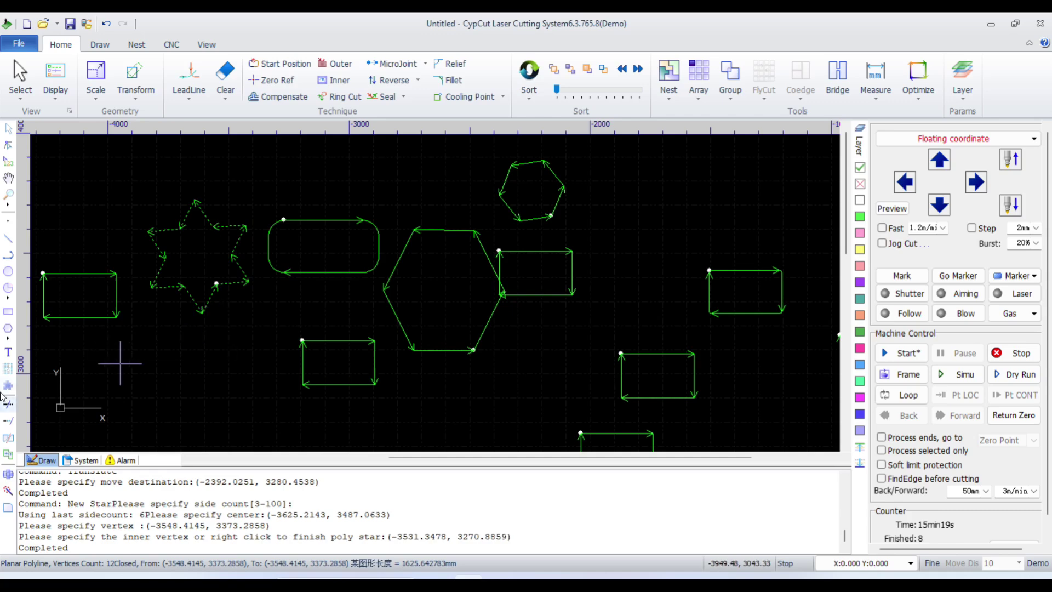
Step: Draw a second six-pointed star below the first
click(8, 331)
click(41, 373)
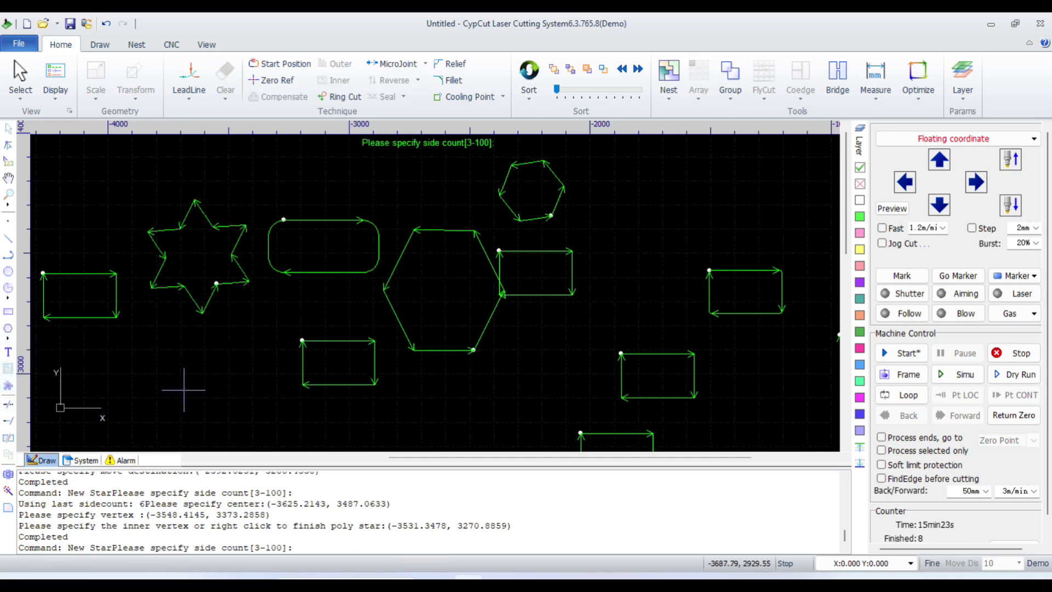
click(195, 394)
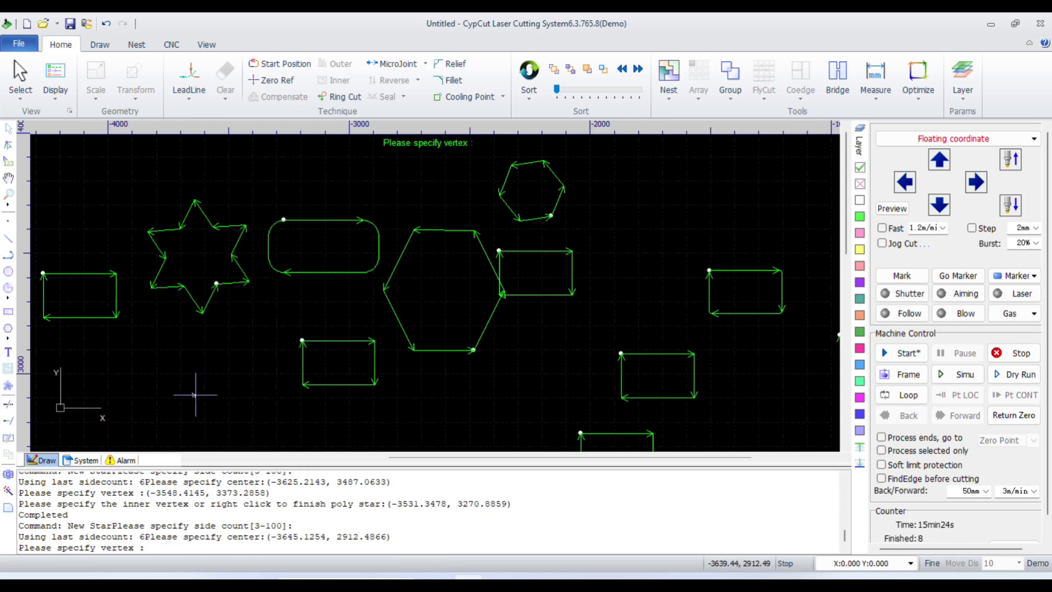
click(224, 425)
click(202, 387)
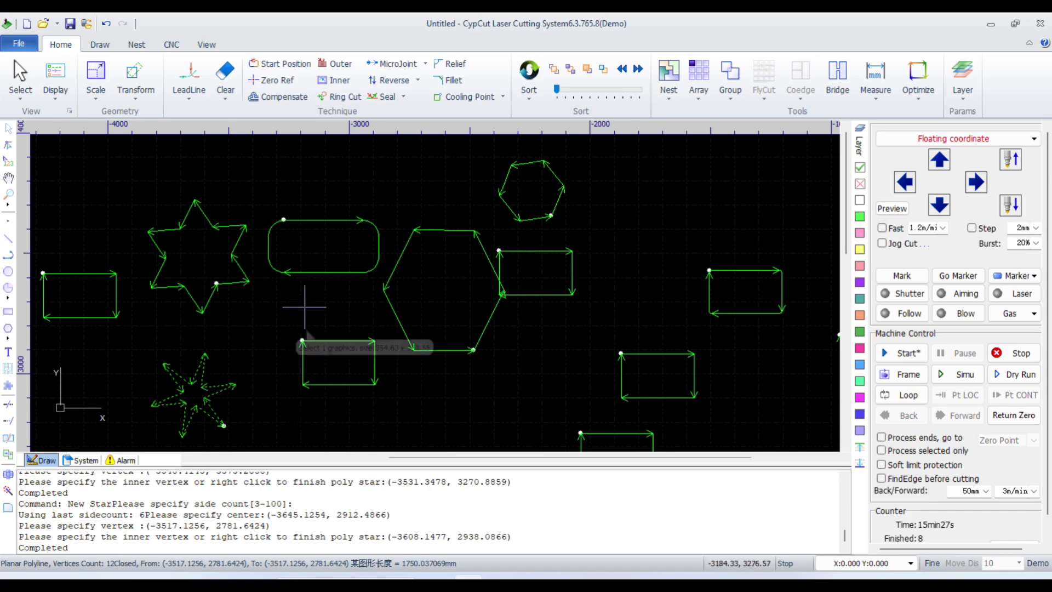
scroll(305, 307, down, 1)
scroll(244, 349, up, 1)
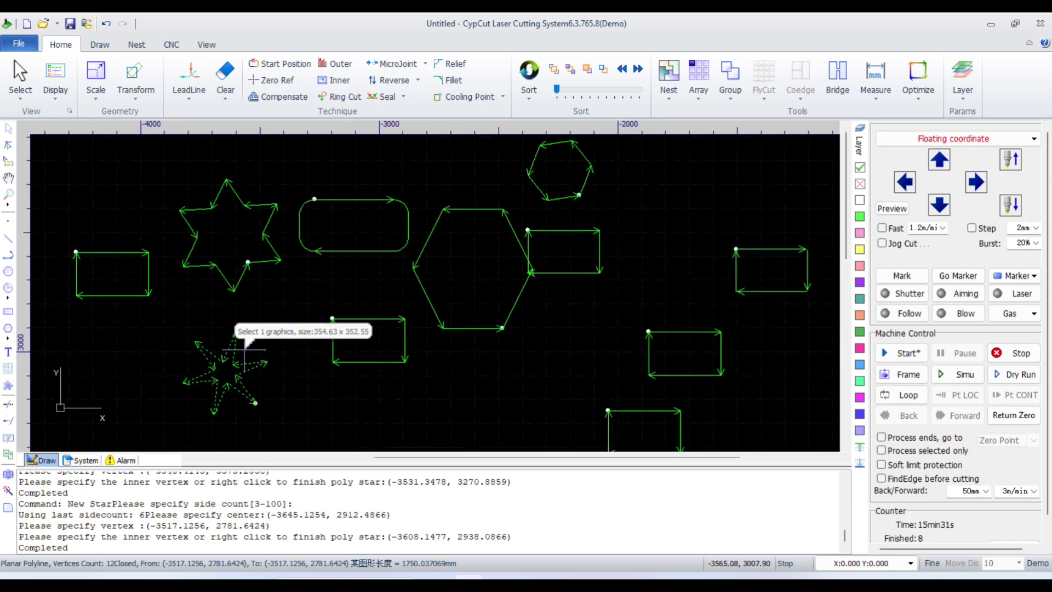
Step: Scale the lower star proportionally to 100 mm wide, about 100 × 99.41 mm
click(96, 74)
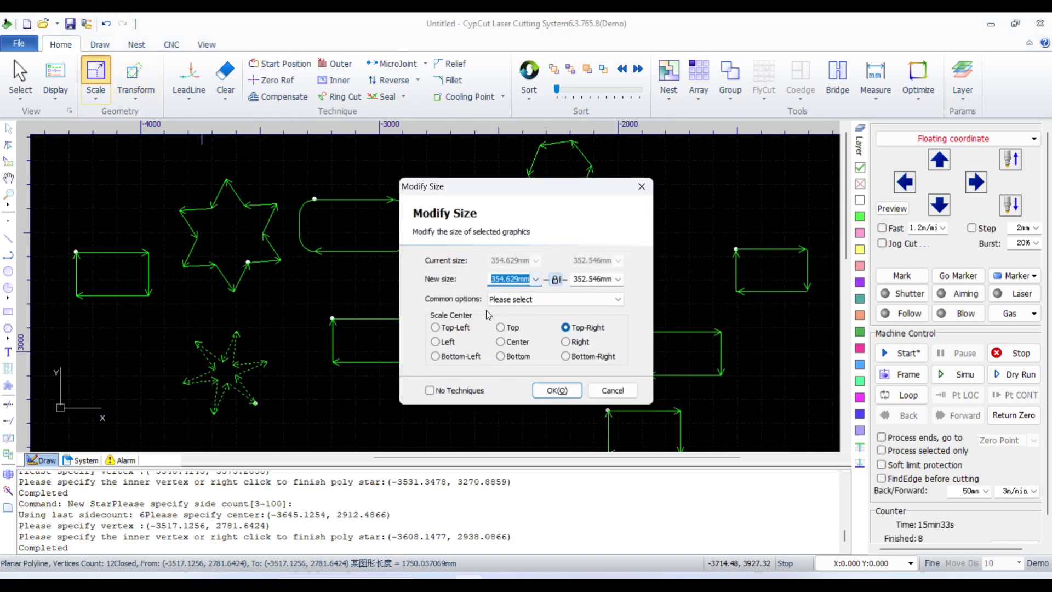
text(100)
click(556, 389)
scroll(261, 335, up, 3)
scroll(262, 335, up, 3)
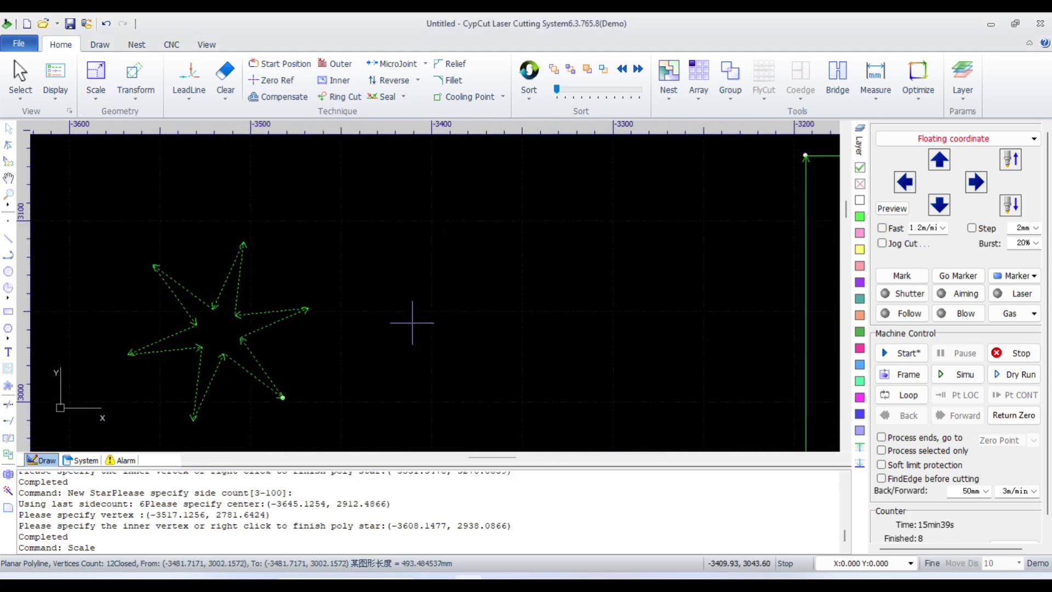
scroll(412, 323, down, 3)
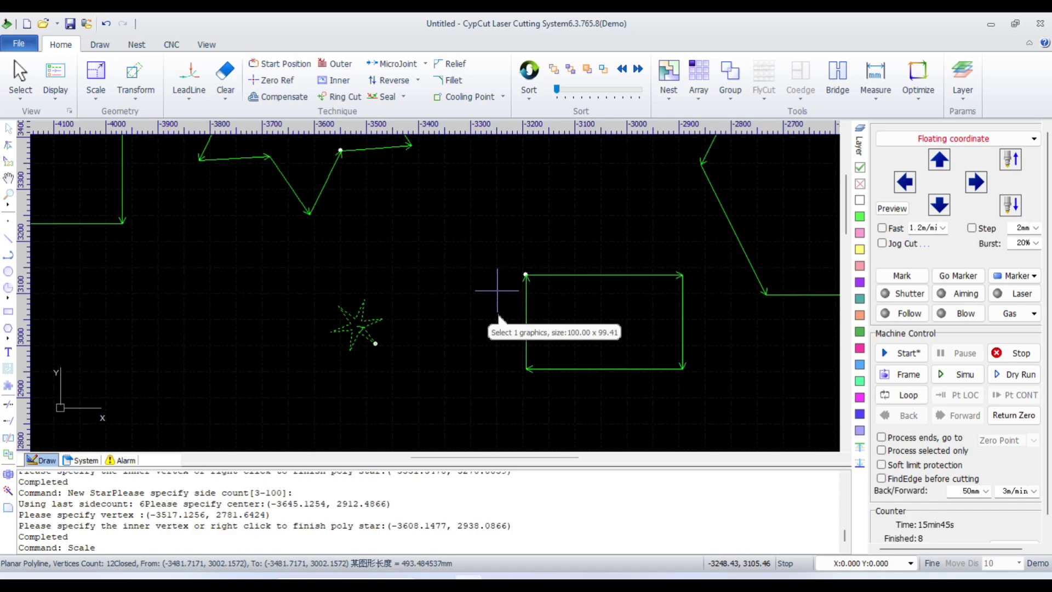
scroll(497, 291, down, 2)
scroll(497, 291, down, 2)
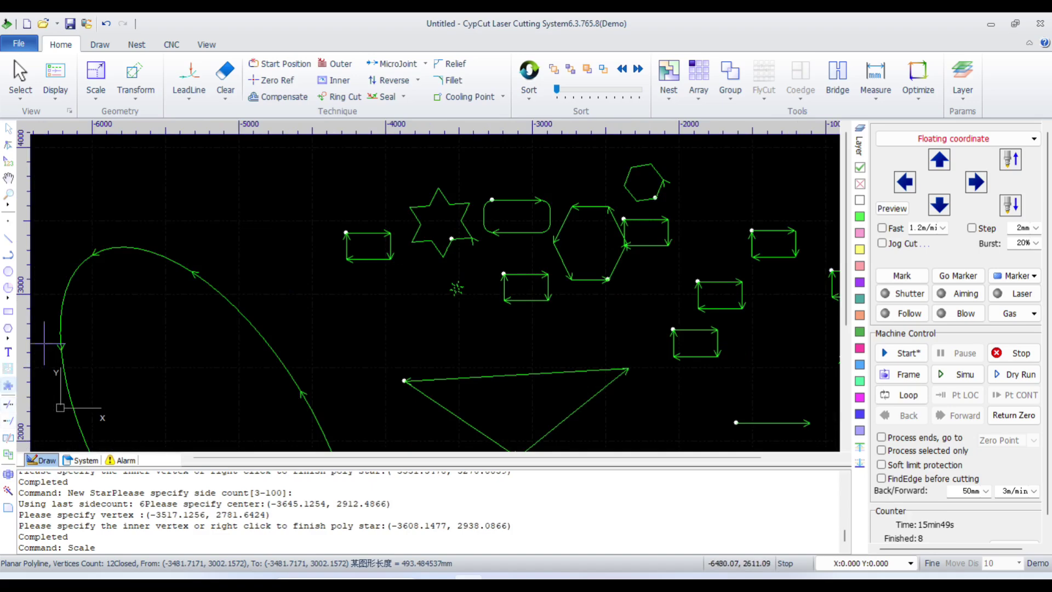
scroll(349, 271, down, 3)
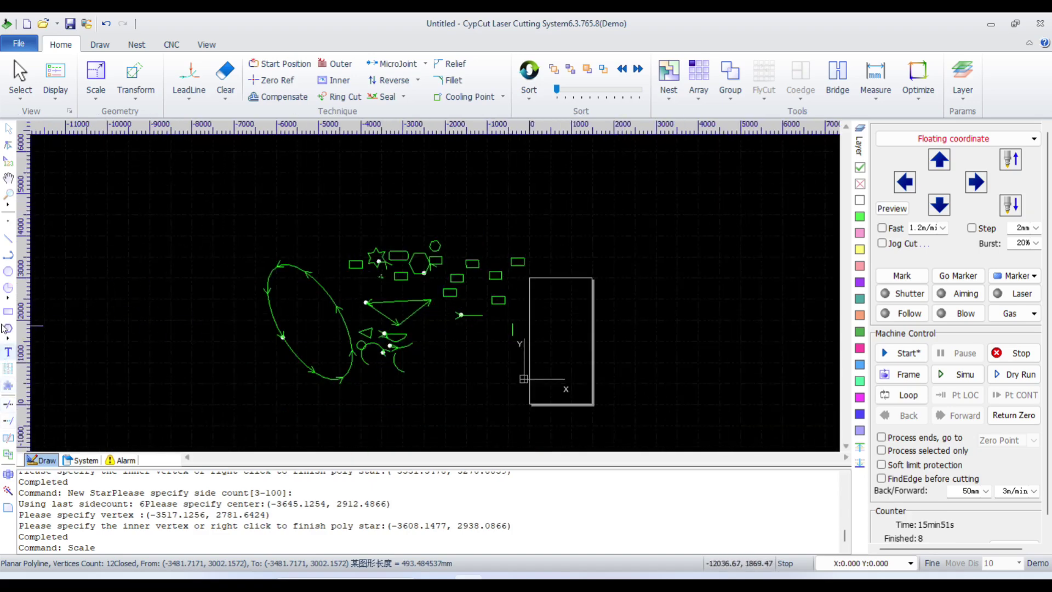
Step: Insert a default 'Insert Text' label on the canvas left of the shapes
click(9, 353)
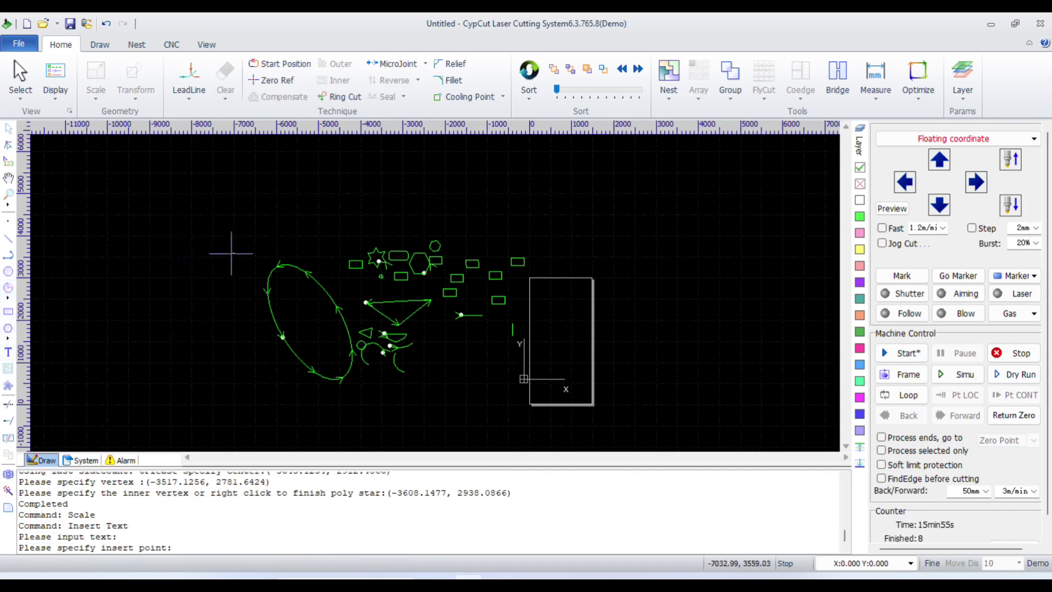
click(201, 225)
scroll(189, 189, up, 3)
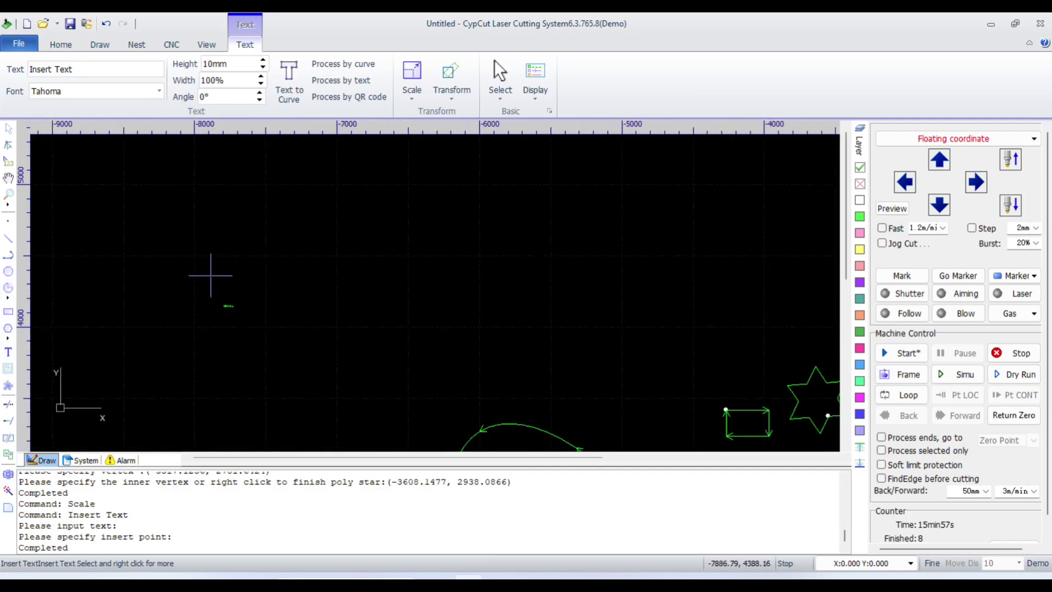
scroll(210, 279, up, 2)
scroll(246, 326, up, 4)
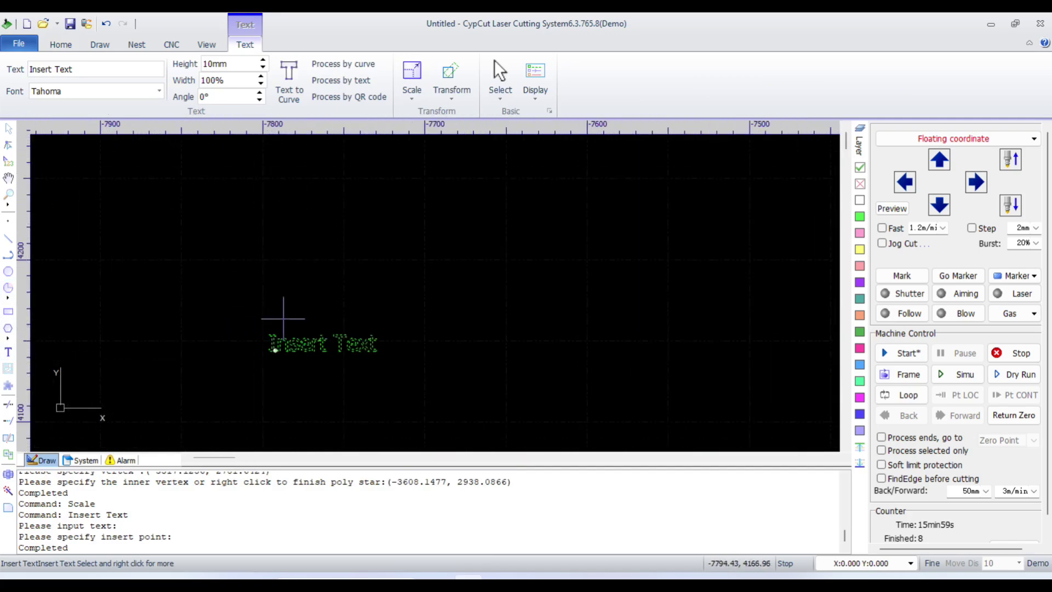
scroll(282, 301, down, 5)
scroll(287, 273, up, 2)
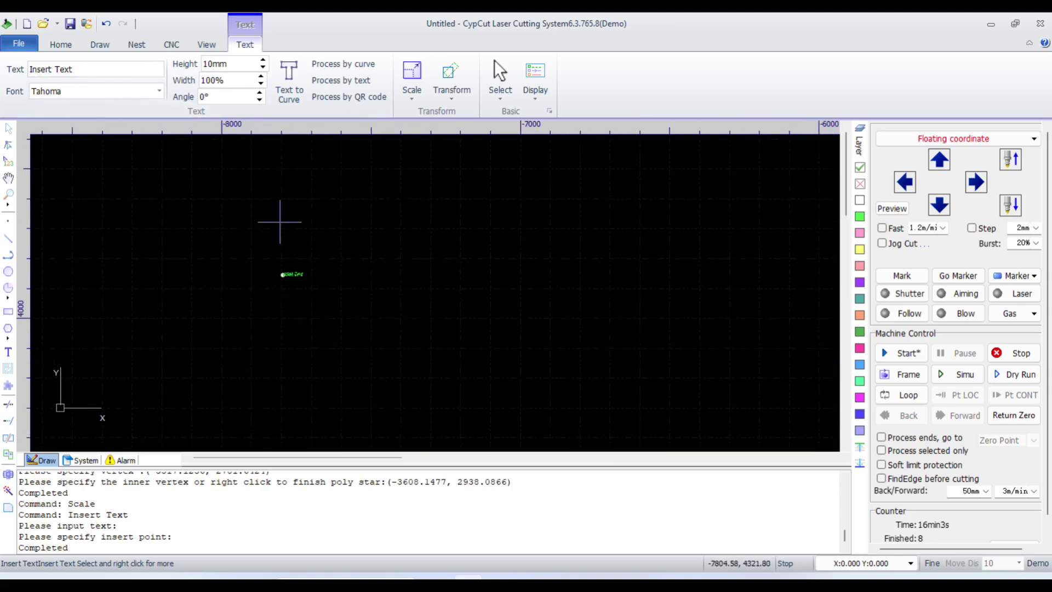
scroll(280, 228, down, 1)
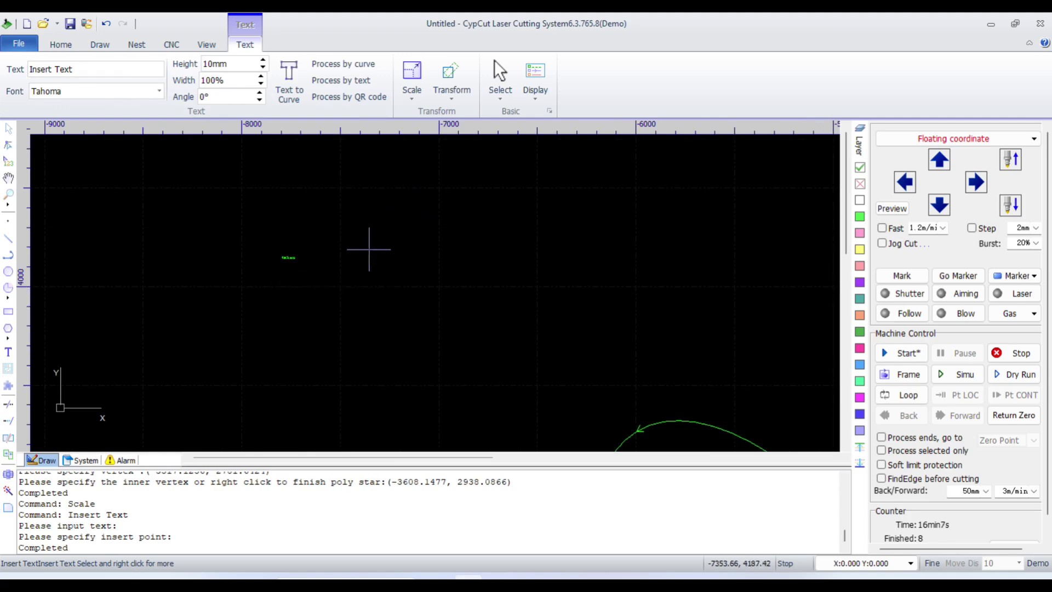
Step: Select the small text object to bring up its Text settings
drag(347, 231, 589, 324)
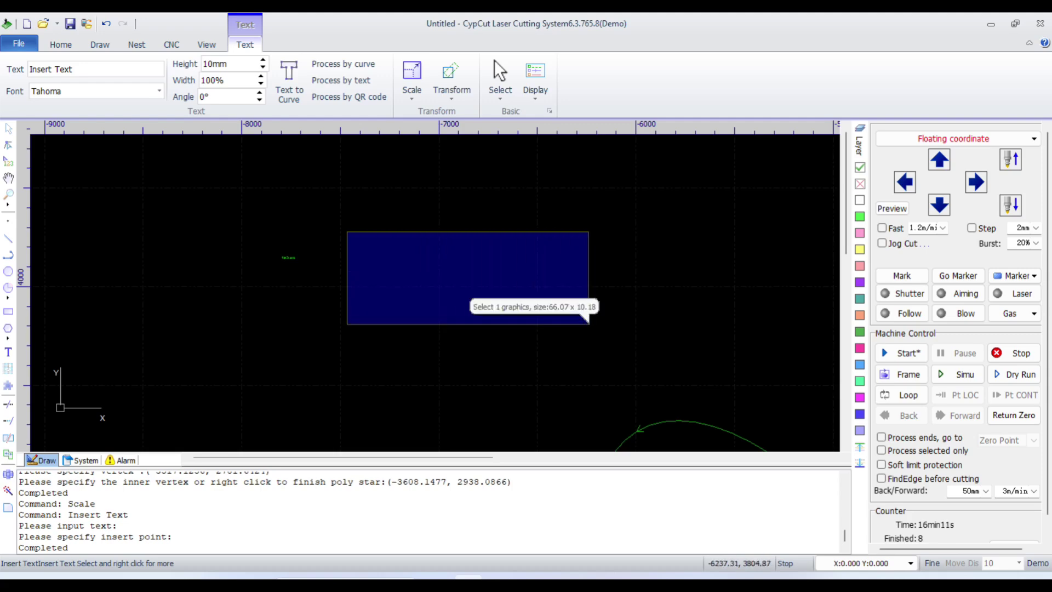
click(588, 324)
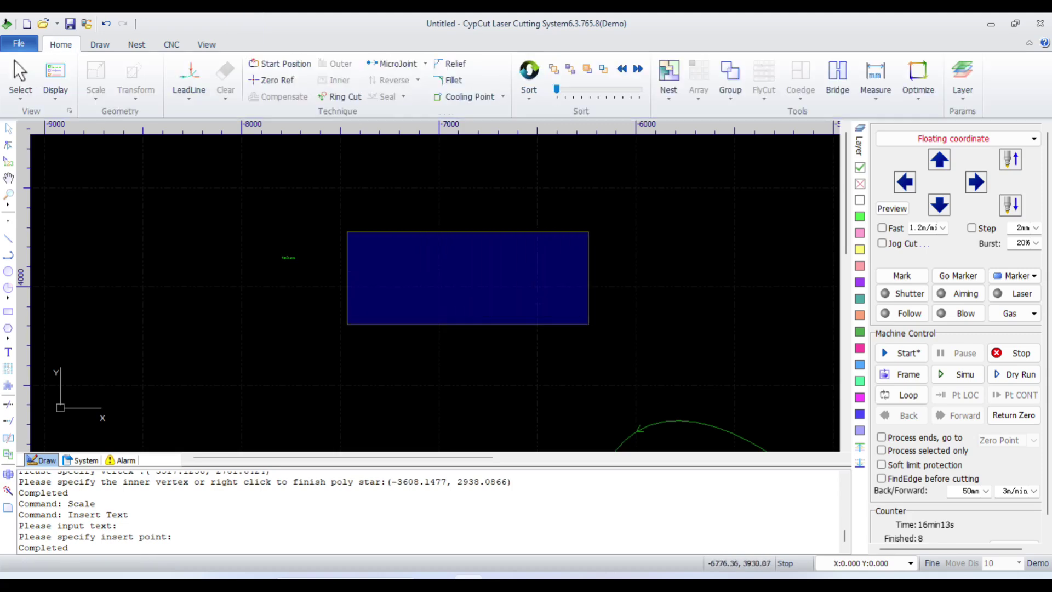
click(287, 254)
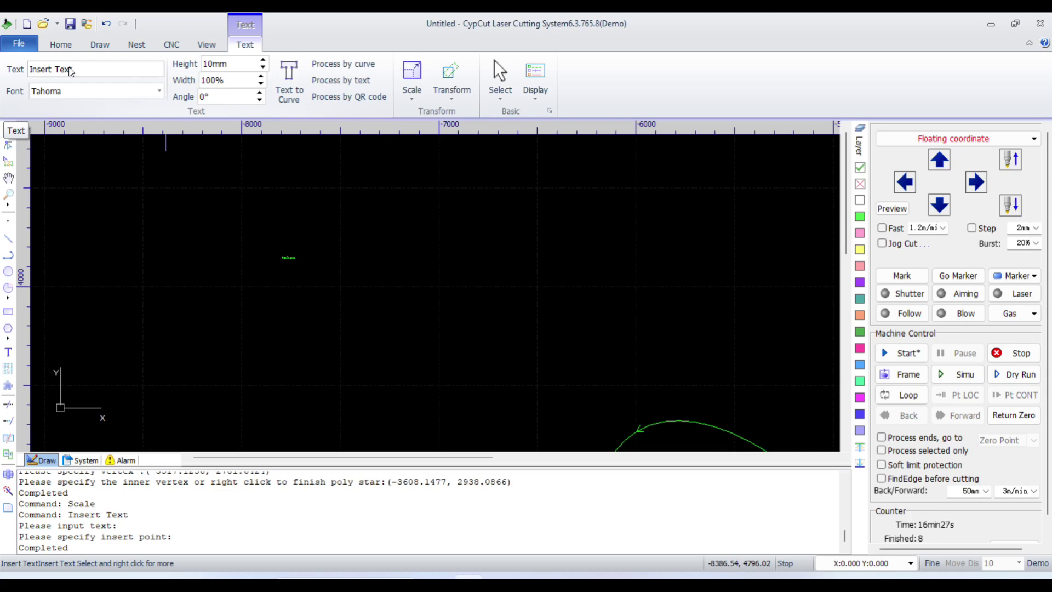
click(70, 69)
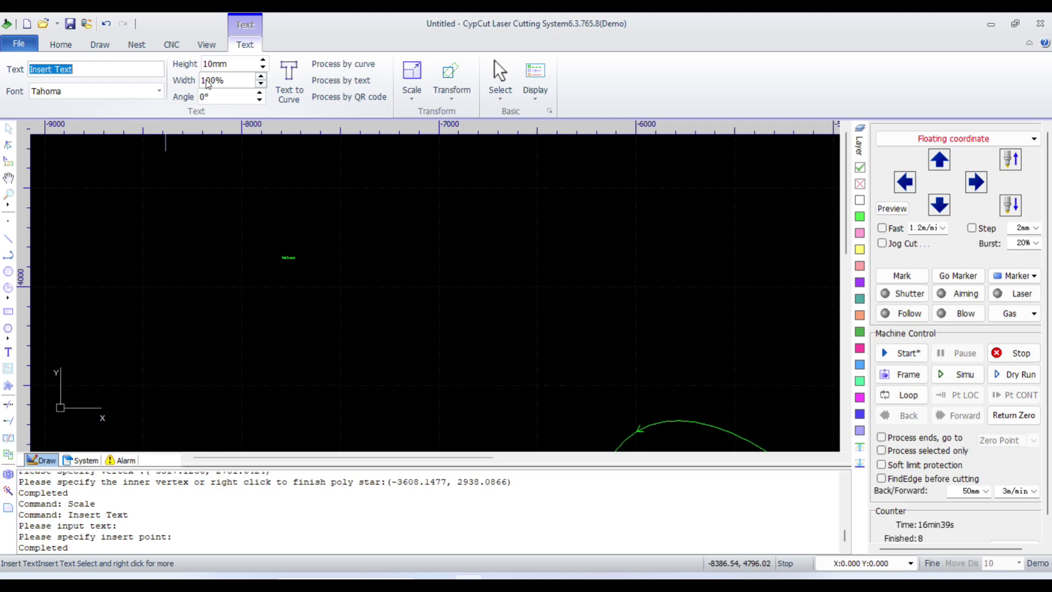
text(L)
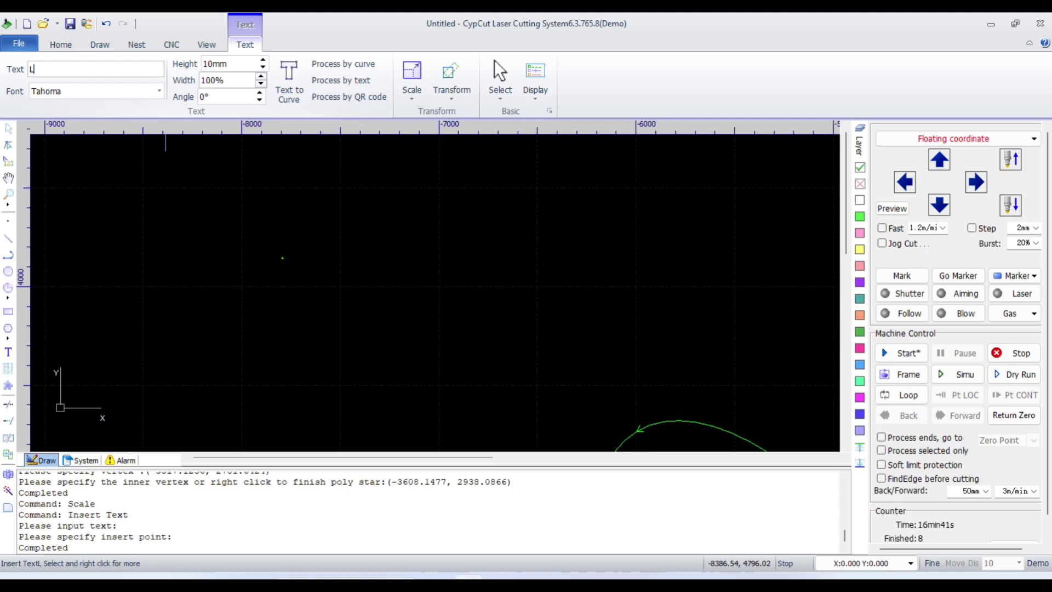
text(aser )
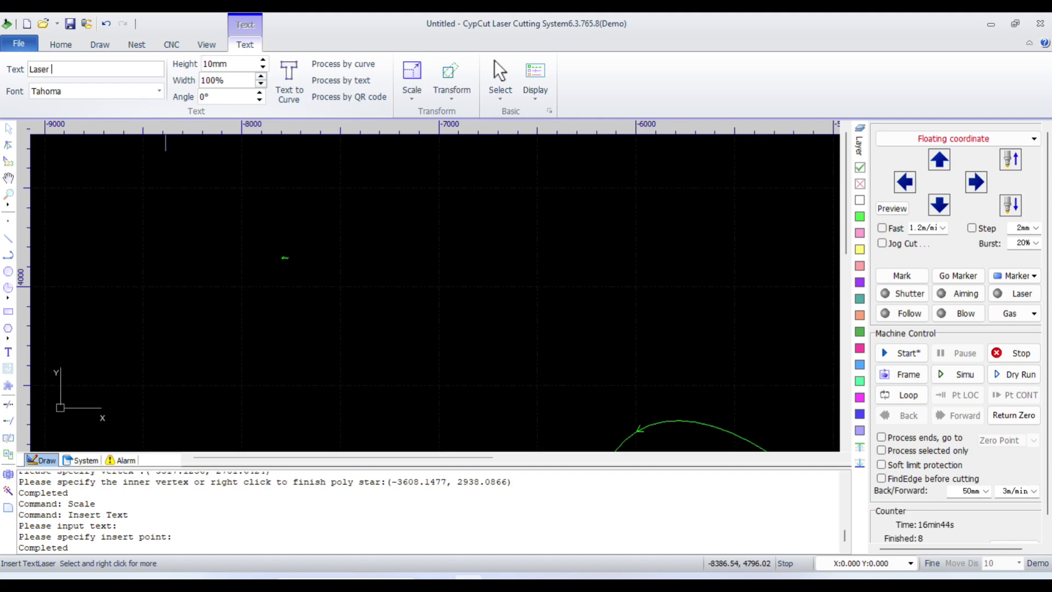
text(Cuttin)
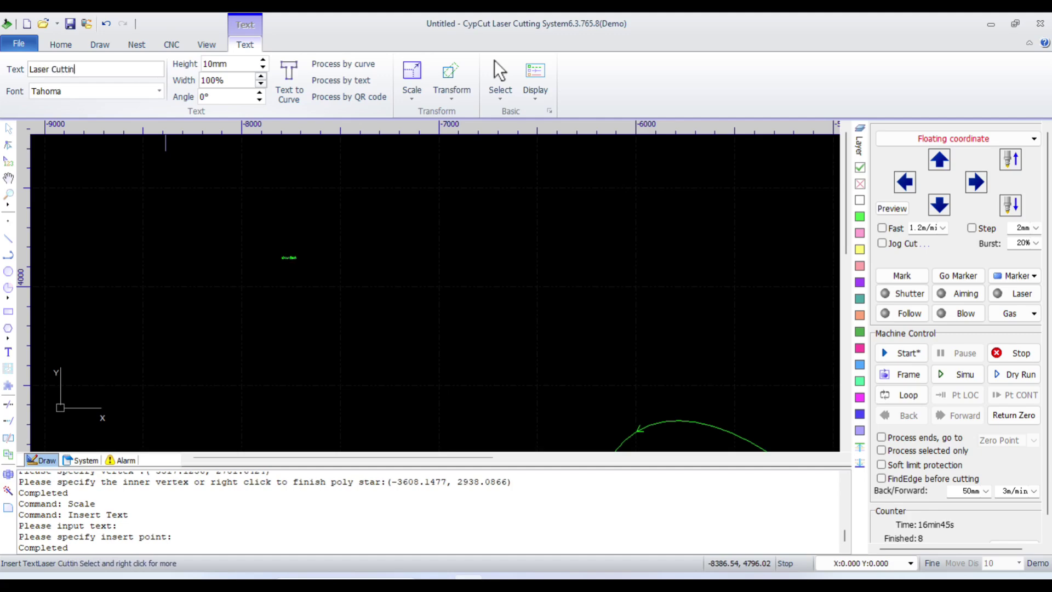
text(g)
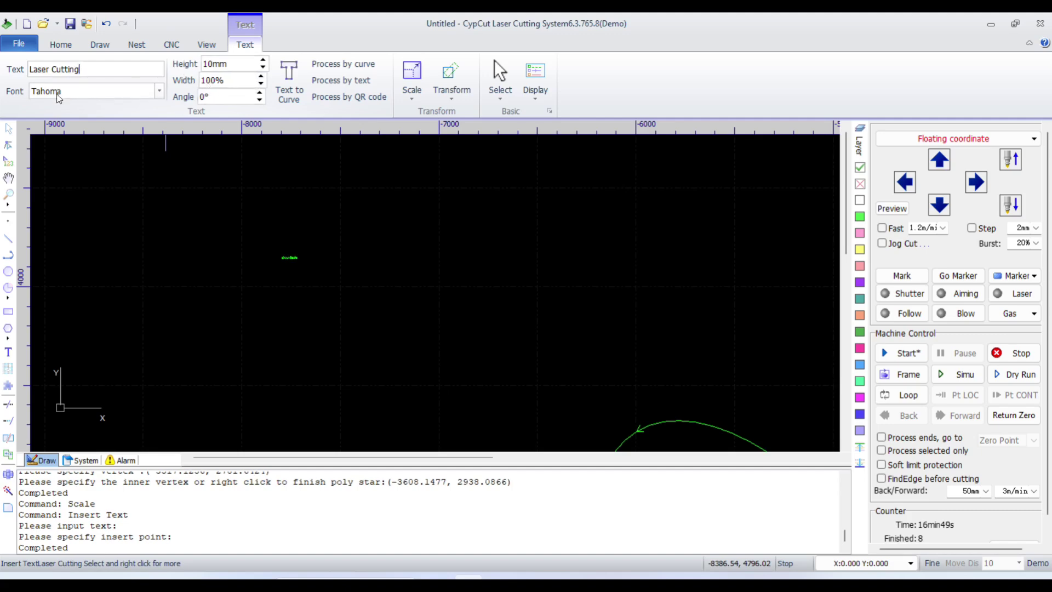
click(159, 91)
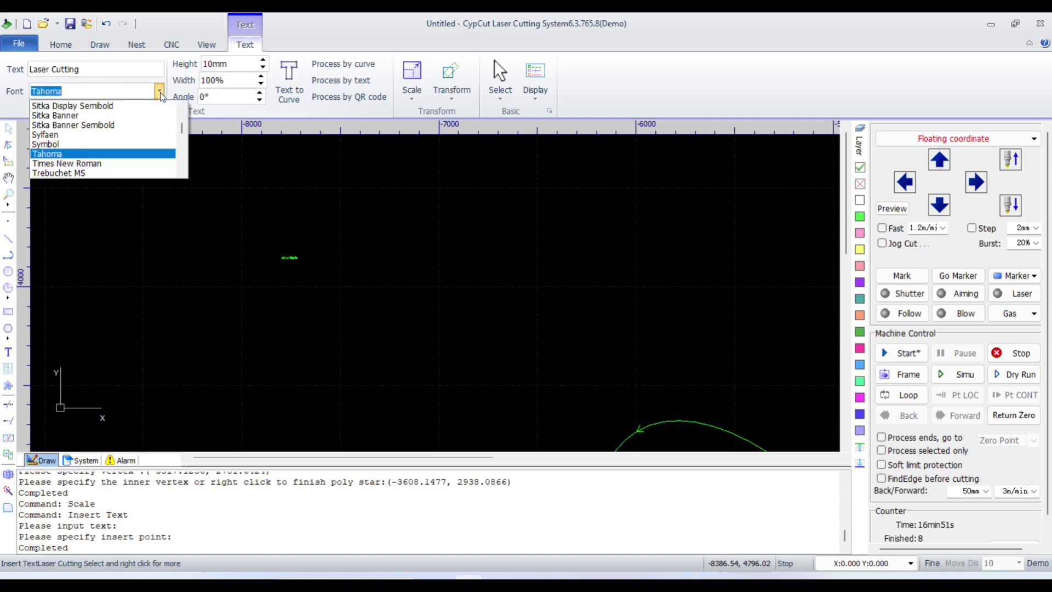
scroll(73, 135, up, 2)
scroll(70, 140, up, 2)
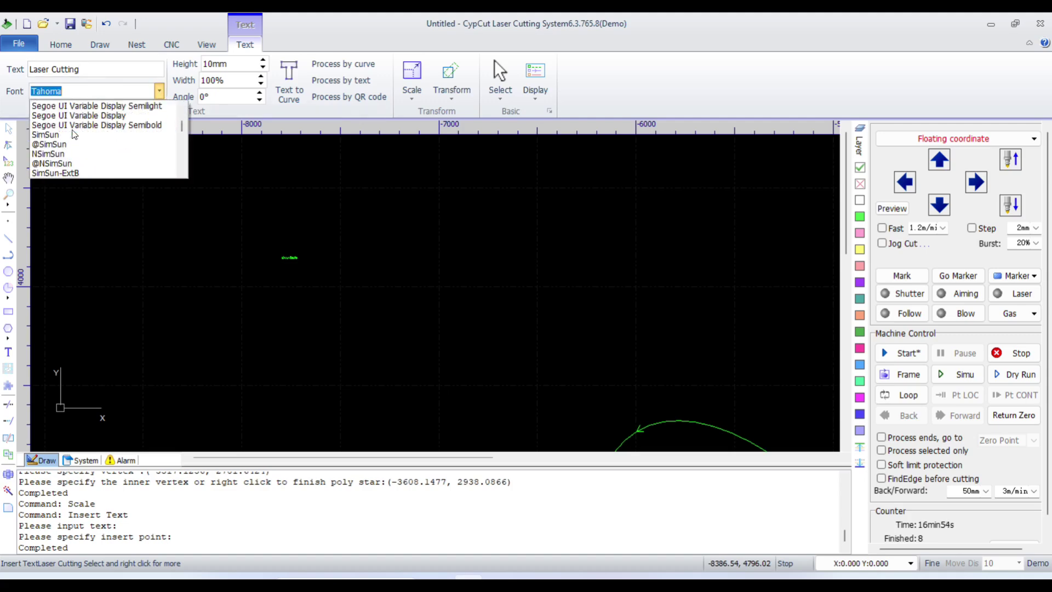
click(65, 144)
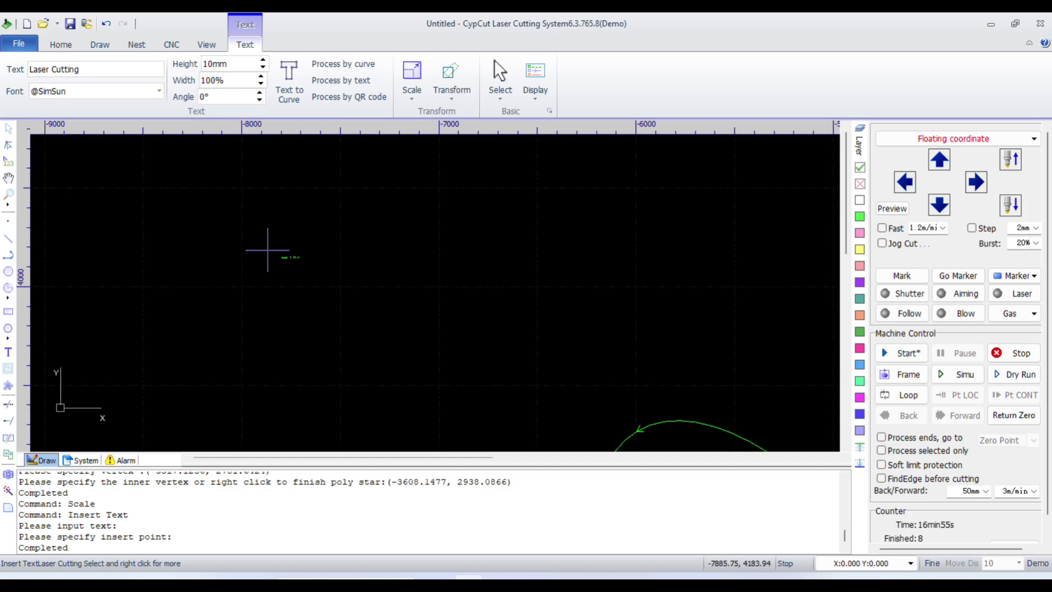
scroll(306, 252, up, 3)
scroll(203, 238, up, 4)
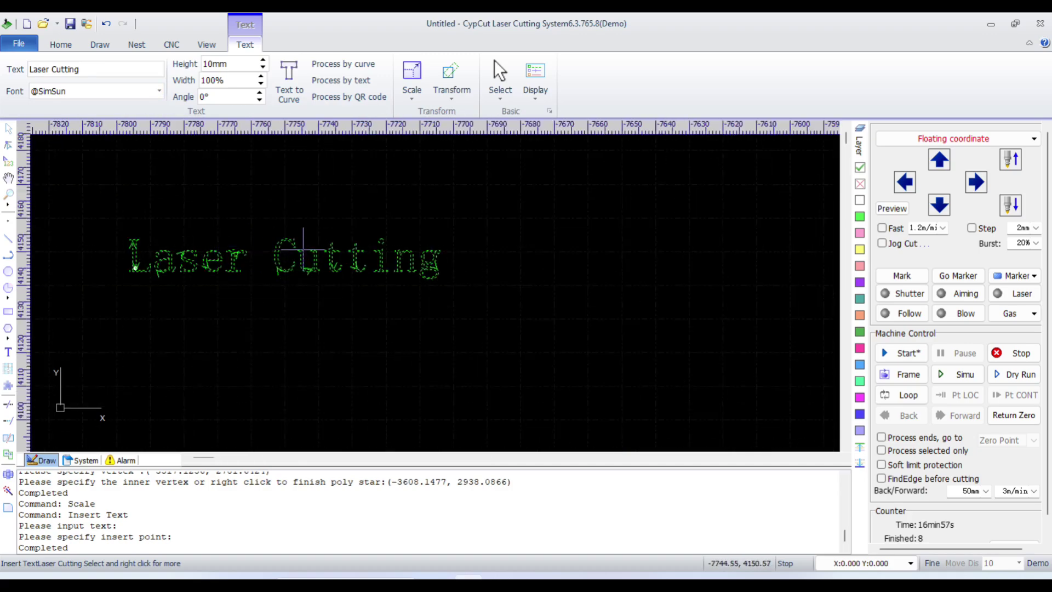
scroll(106, 251, up, 2)
scroll(212, 223, down, 2)
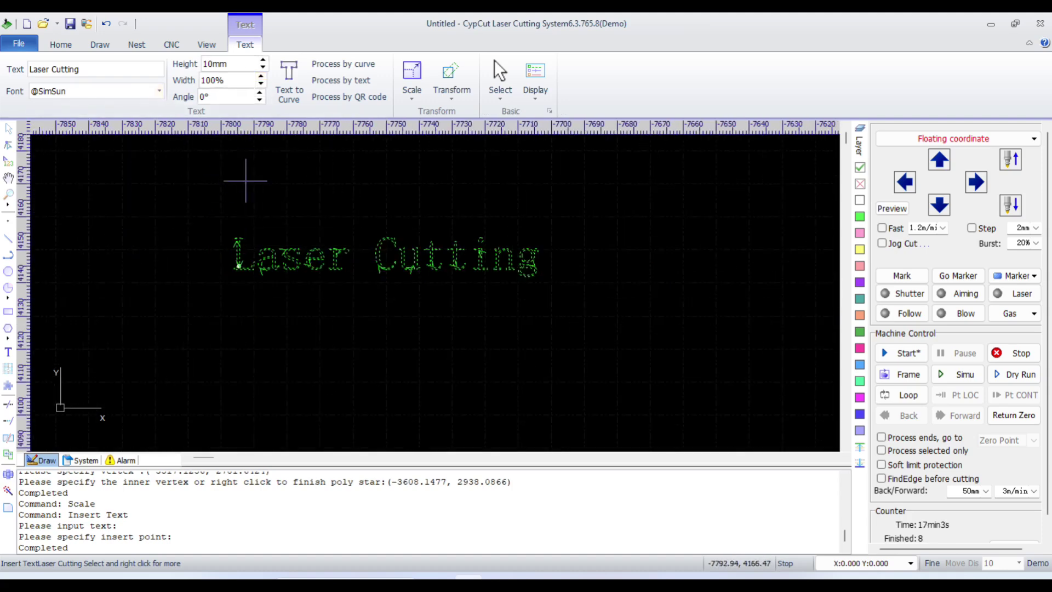
Step: Preview a 45° text angle, then clear it back to upright 0°
click(228, 96)
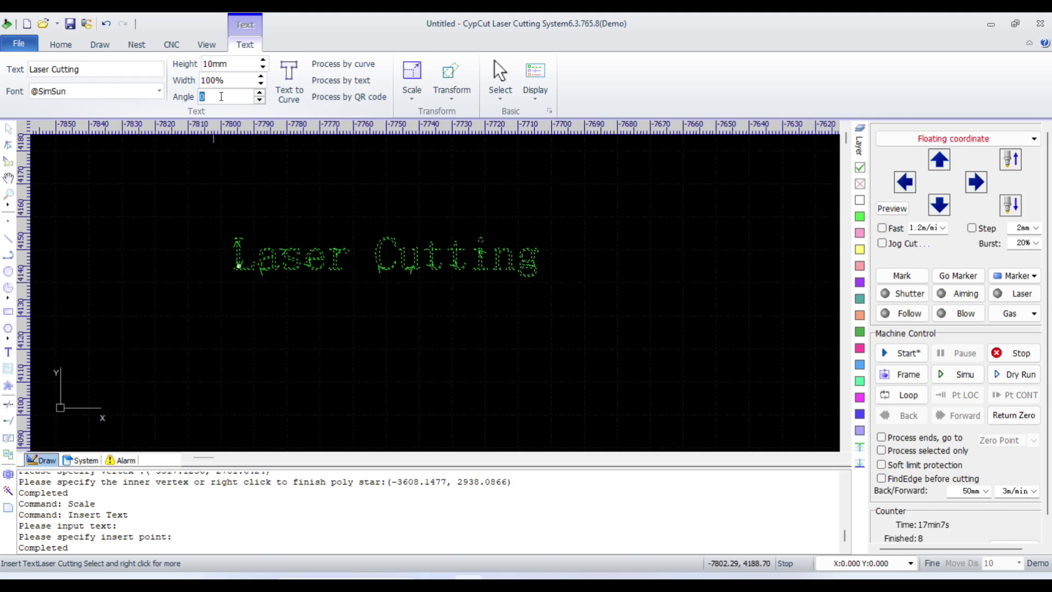
text(45)
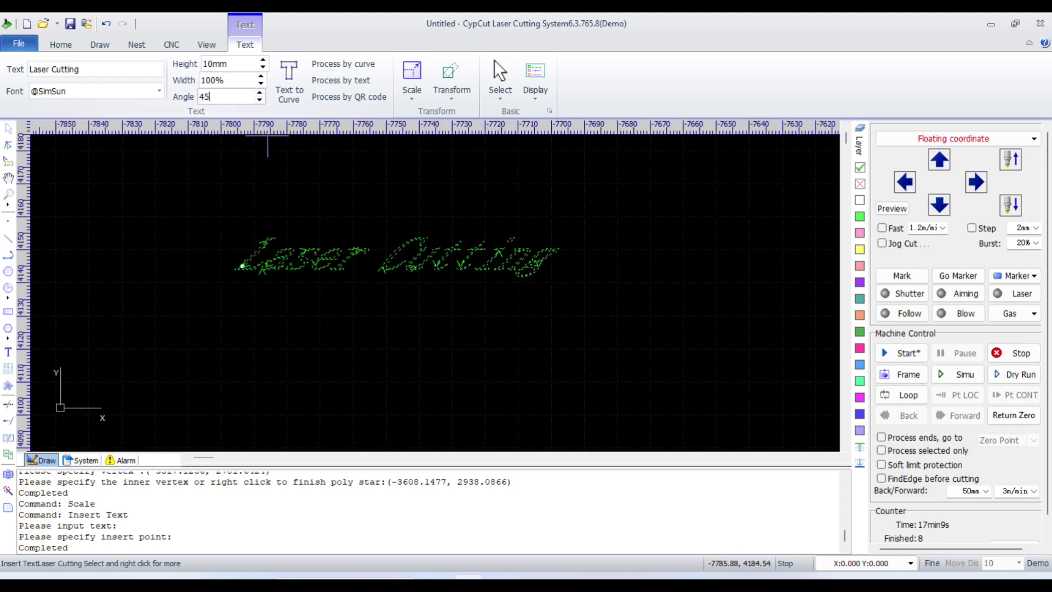
key(BackSpace)
key(BackSpace)
text(0)
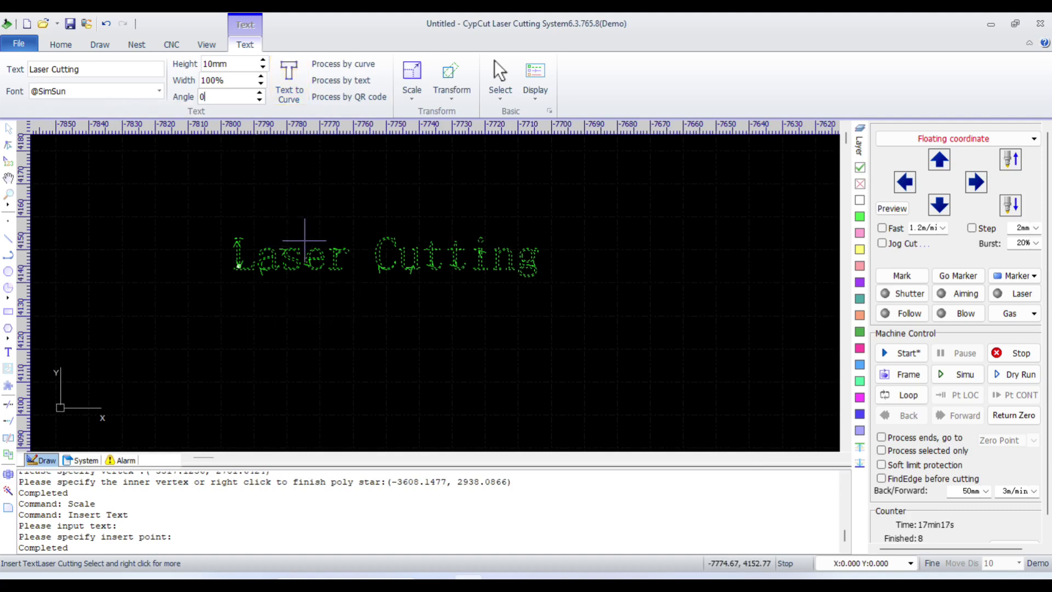
Step: Convert the text to curves and inspect the separate letter outlines like L and a
click(294, 81)
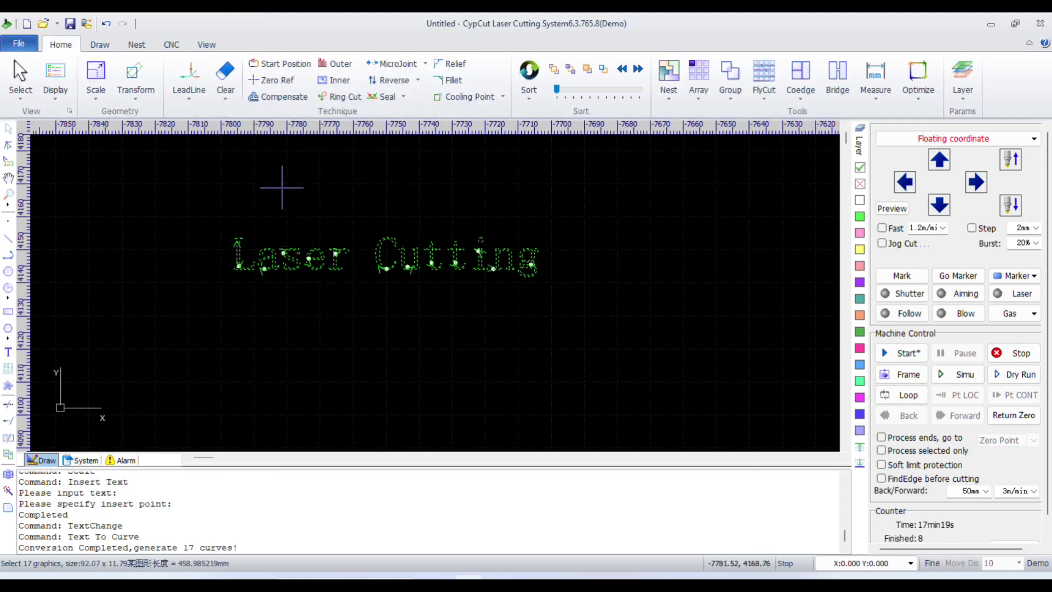
click(248, 263)
scroll(248, 264, up, 2)
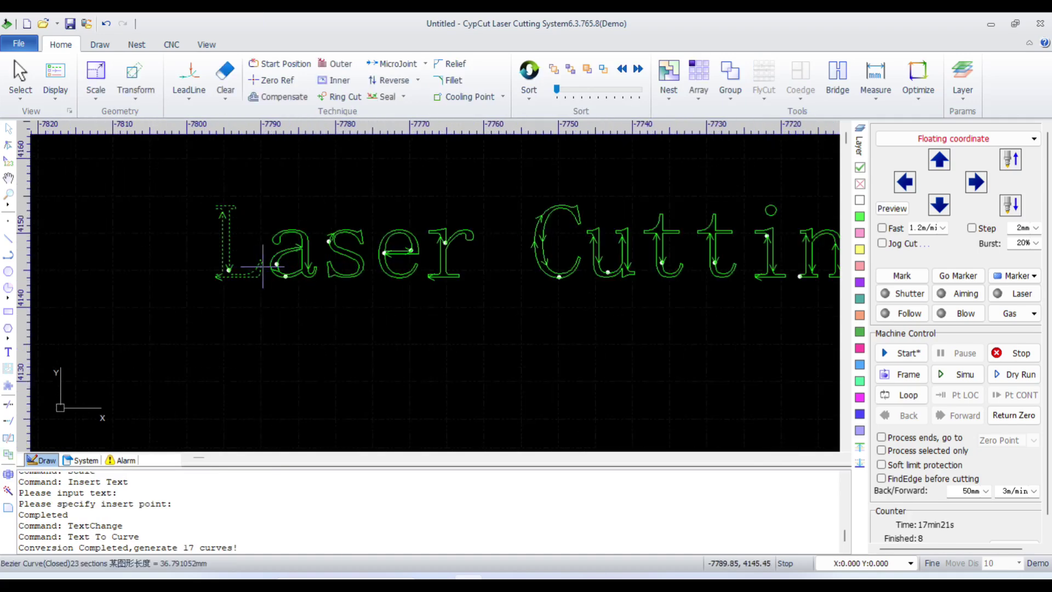
click(298, 233)
scroll(329, 241, down, 3)
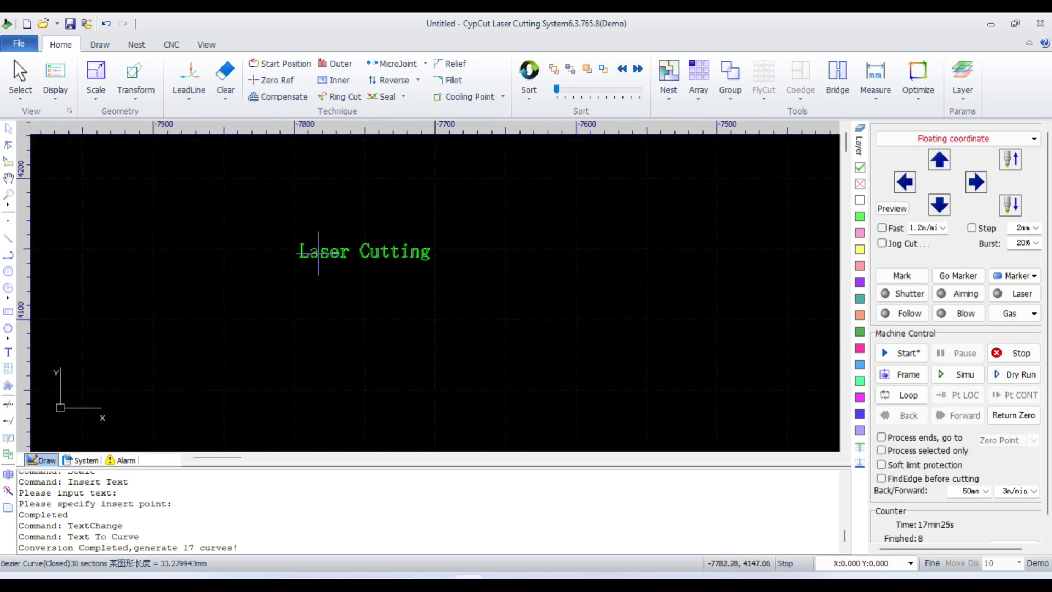
click(326, 257)
mouse_move(269, 221)
mouse_down()
mouse_move(354, 285)
mouse_move(499, 296)
mouse_up()
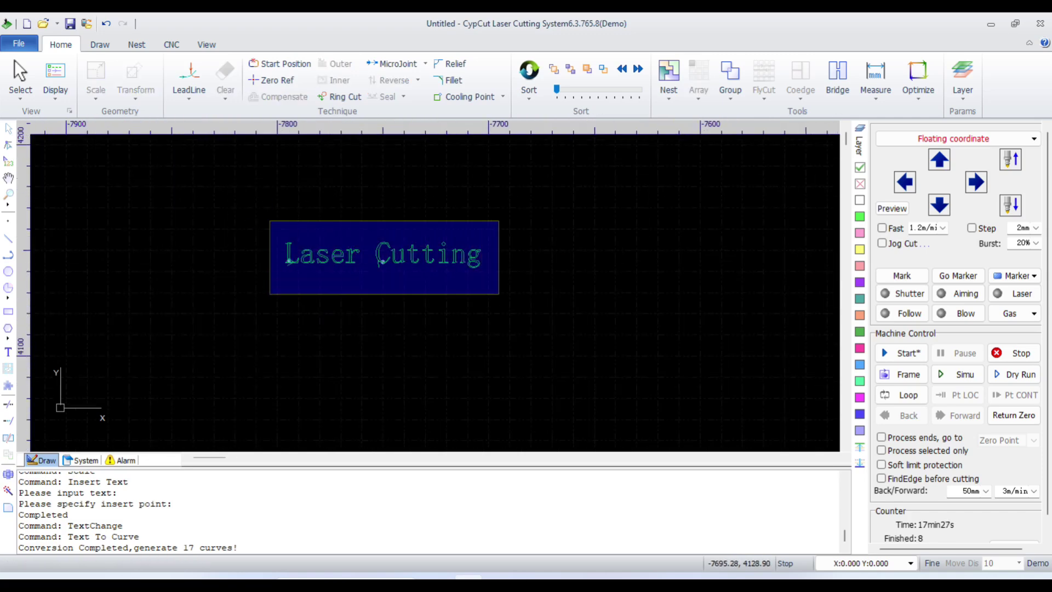
Step: Draw a rectangle from the text's top-left to just past its bottom-right corner
click(3, 313)
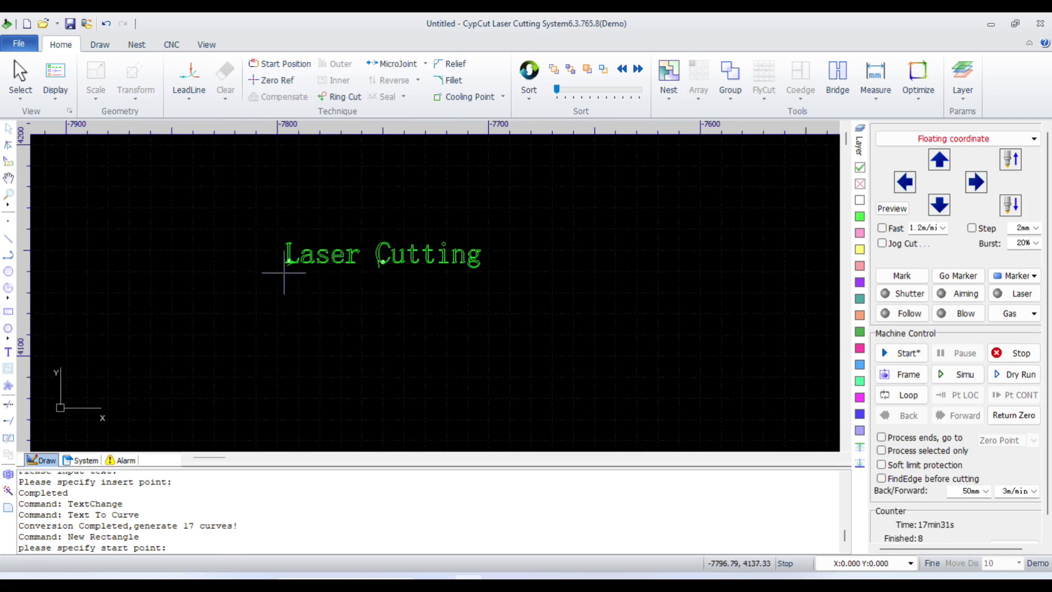
click(281, 235)
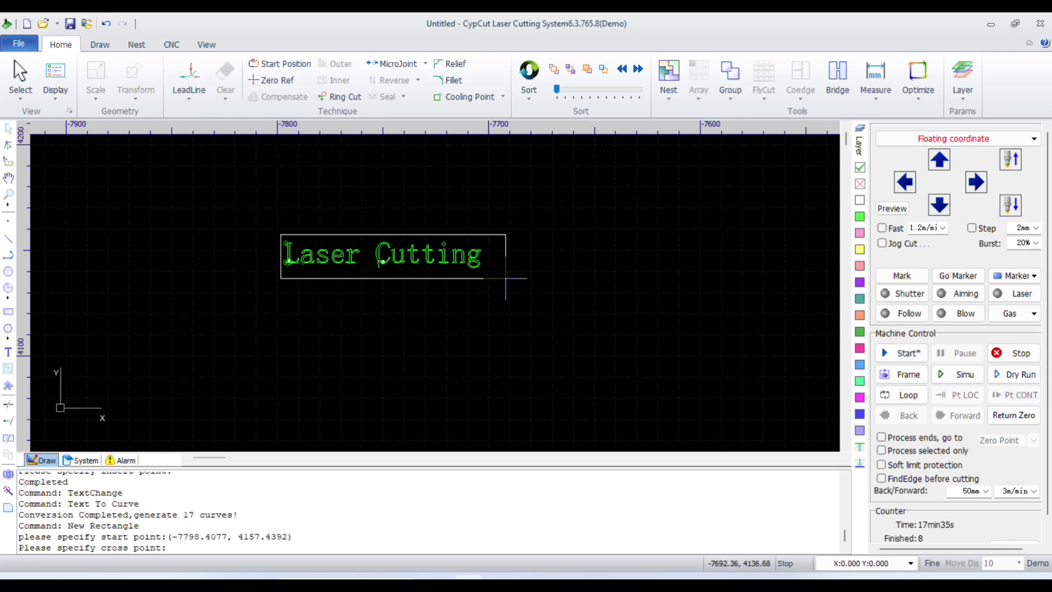
click(505, 279)
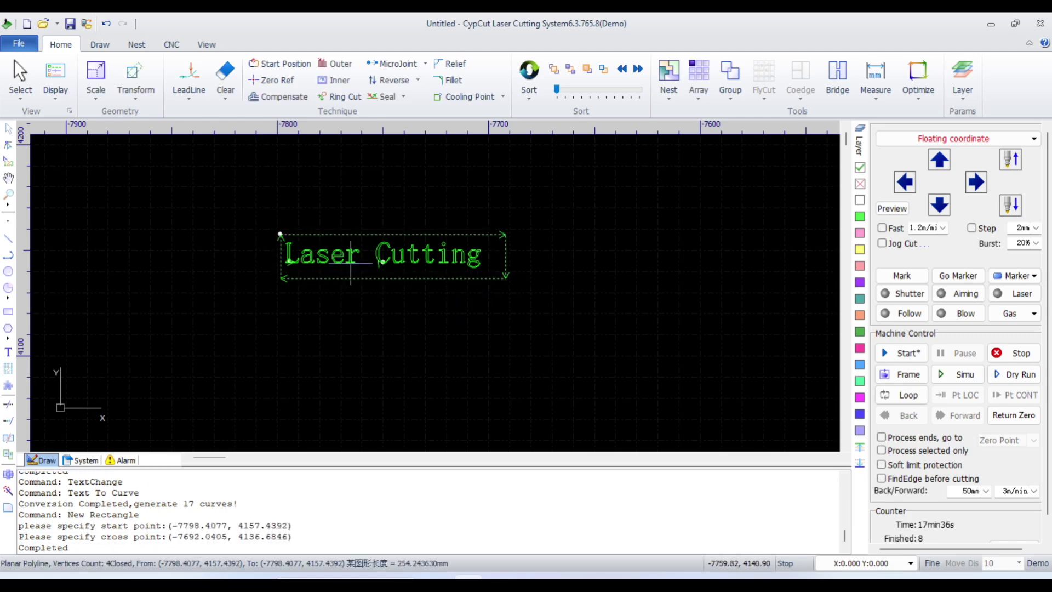
Step: Move the rectangle below and right of the text, then select both
right_click(195, 193)
click(165, 203)
click(437, 281)
drag(437, 281, 502, 346)
mouse_move(251, 215)
mouse_down()
mouse_move(391, 293)
mouse_move(498, 285)
mouse_up()
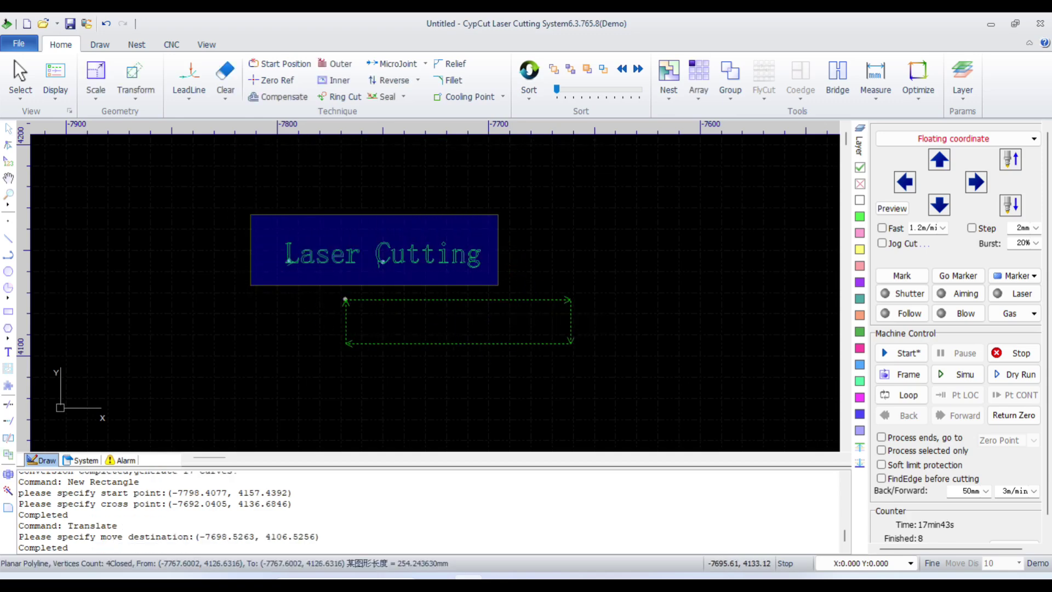
drag(603, 375, 245, 217)
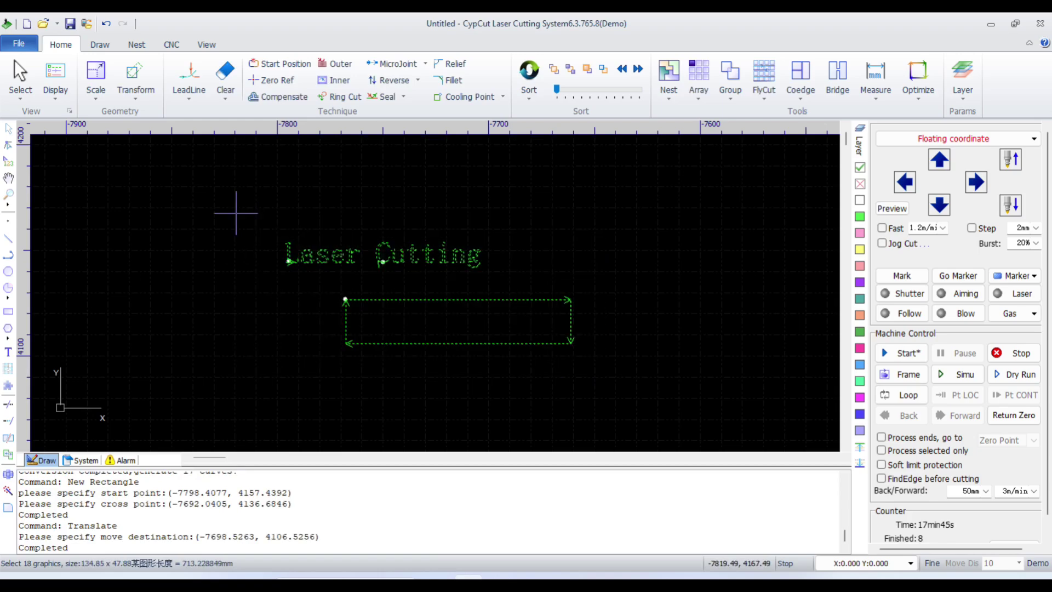
Step: Try centring the text on the rectangle, then undo the failed alignment
click(9, 474)
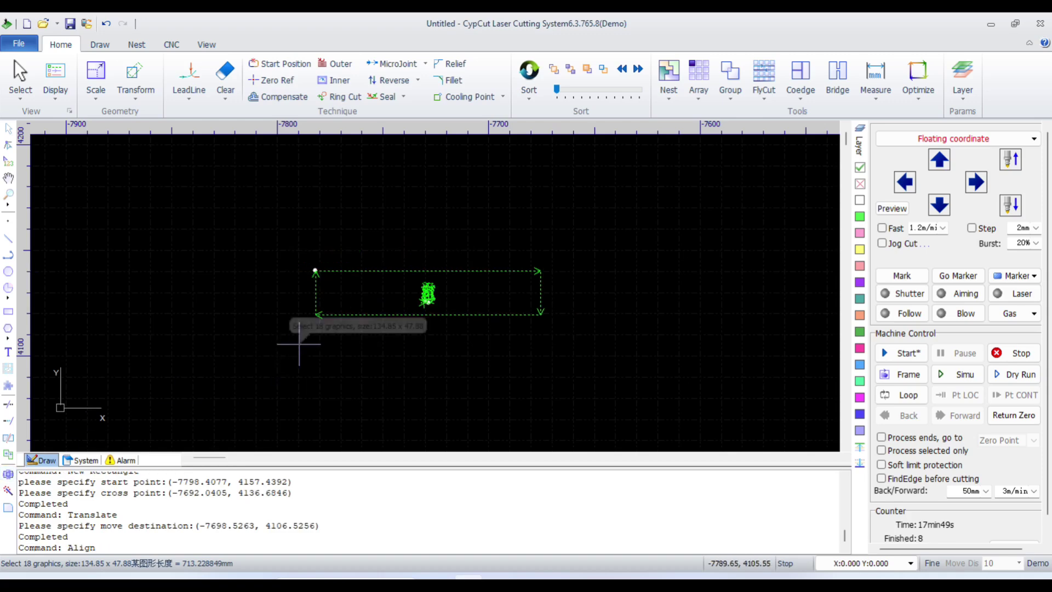
scroll(437, 323, up, 3)
scroll(432, 321, up, 2)
scroll(427, 317, up, 1)
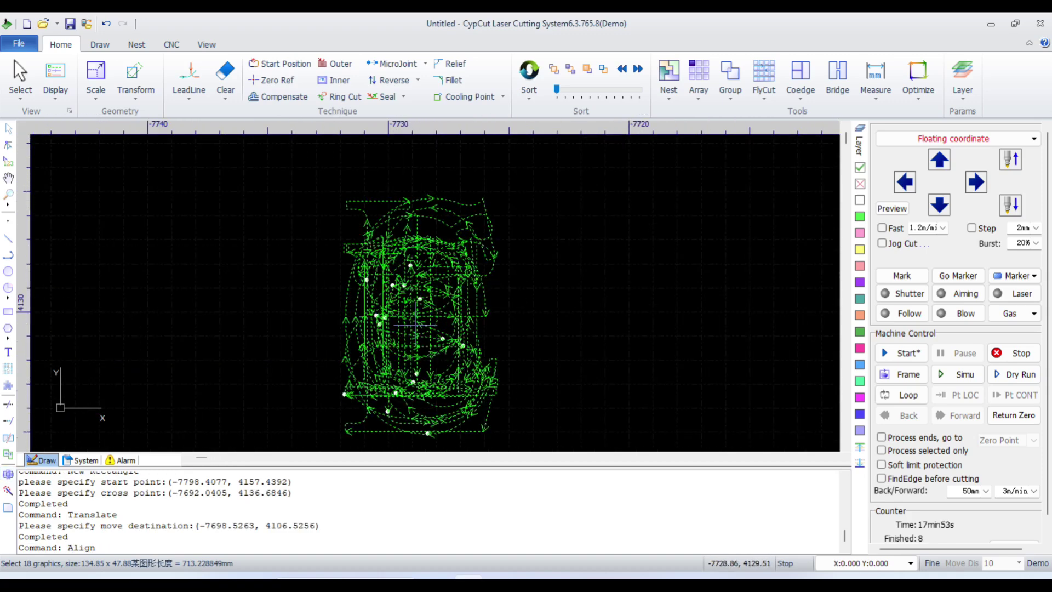
key(ctrl+z)
scroll(413, 328, down, 3)
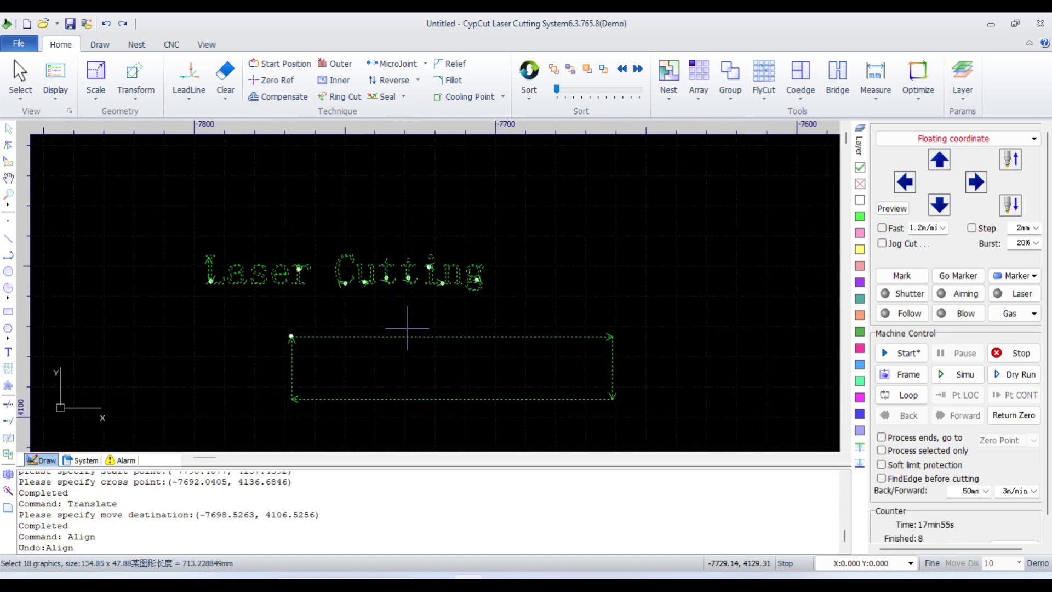
Step: Group the Laser Cutting letter curves and centre them inside the rectangle
drag(192, 226, 520, 326)
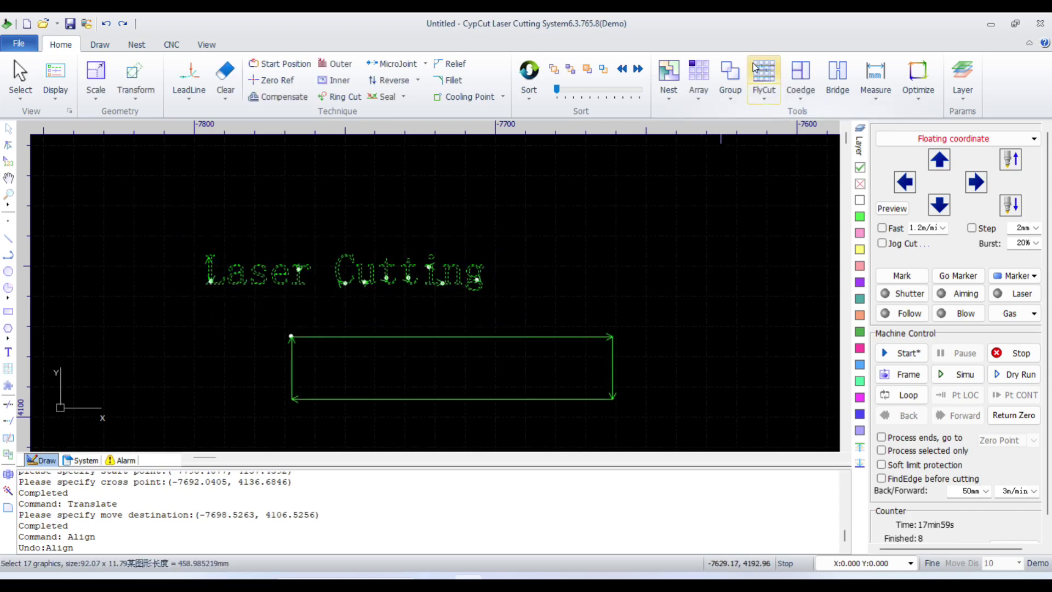
click(726, 70)
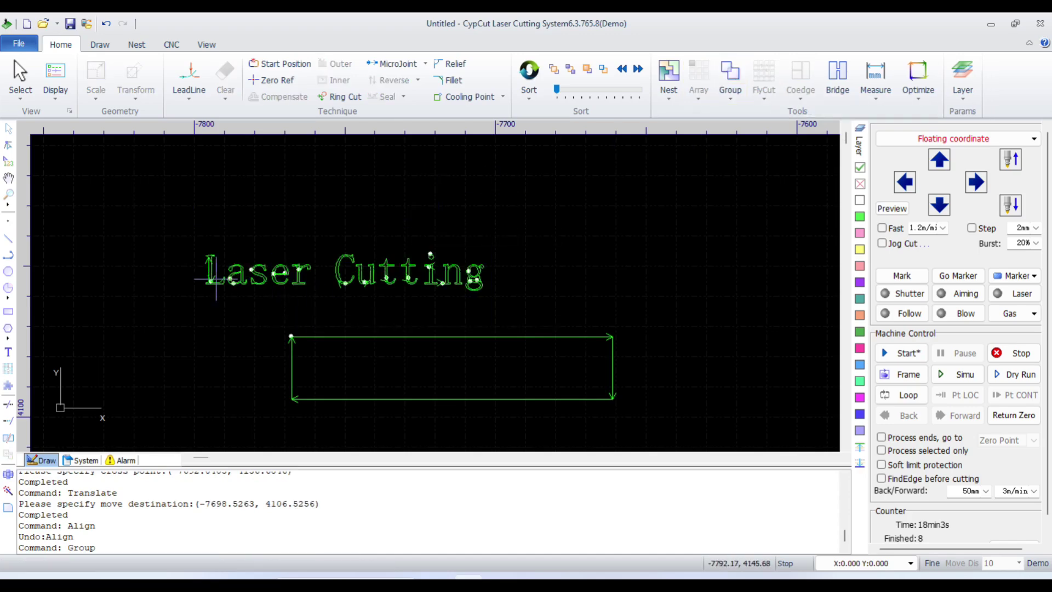
scroll(225, 277, up, 5)
scroll(232, 279, down, 3)
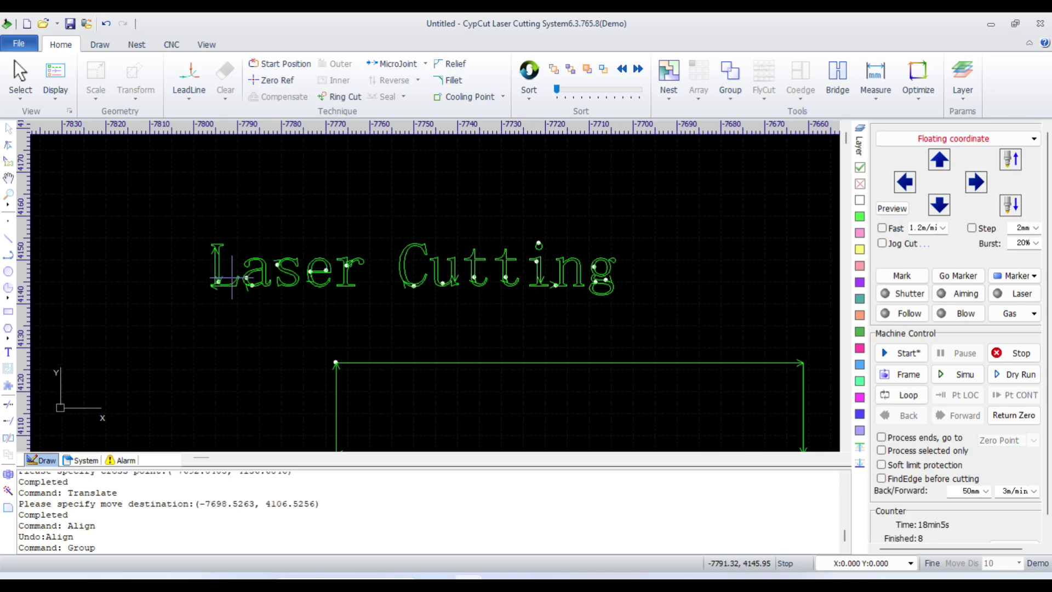
scroll(232, 279, down, 2)
drag(525, 365, 202, 211)
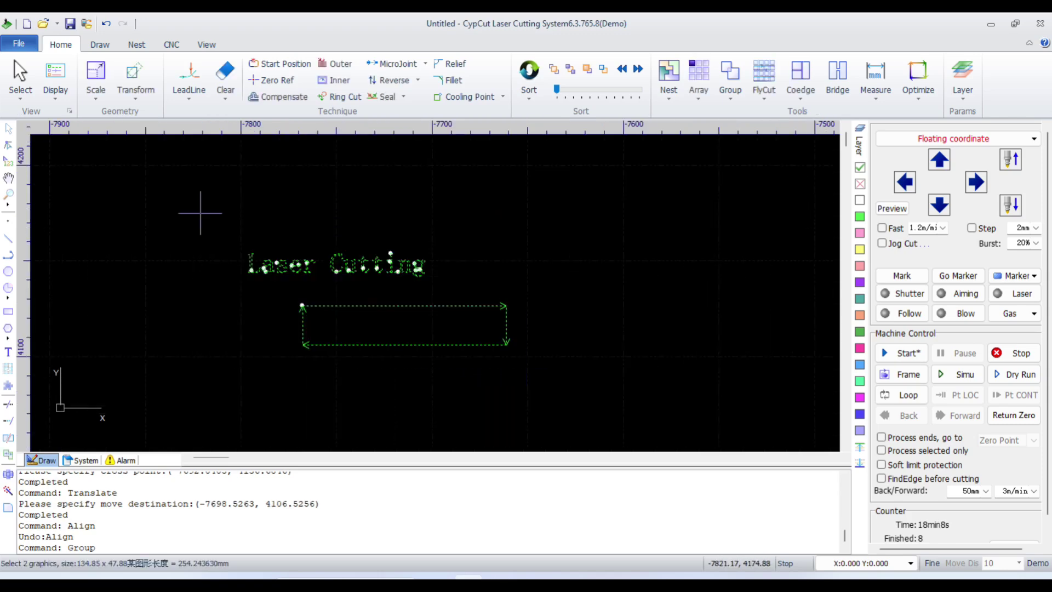
click(8, 473)
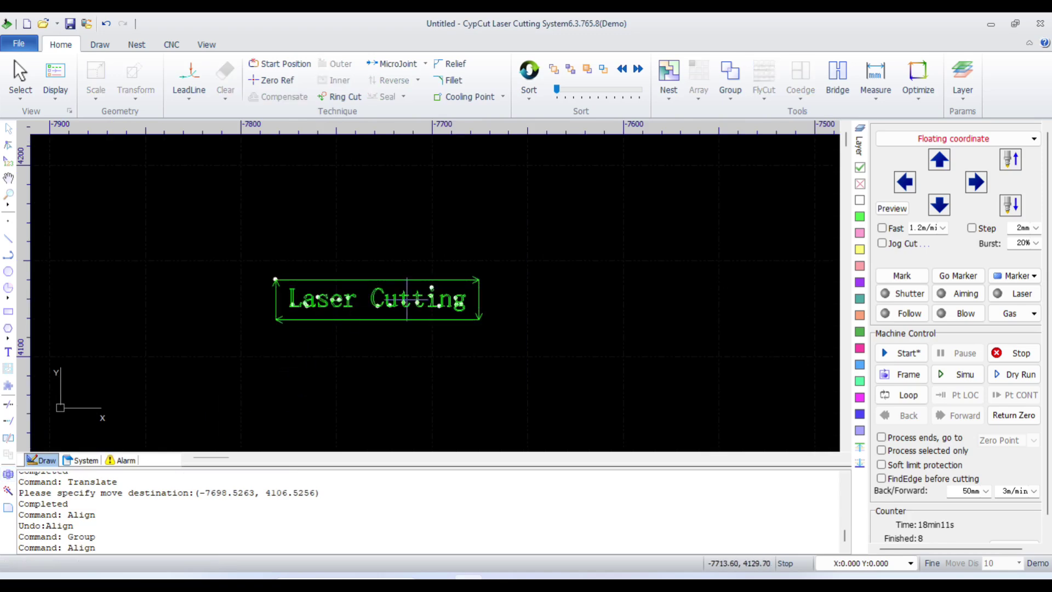
scroll(406, 299, up, 2)
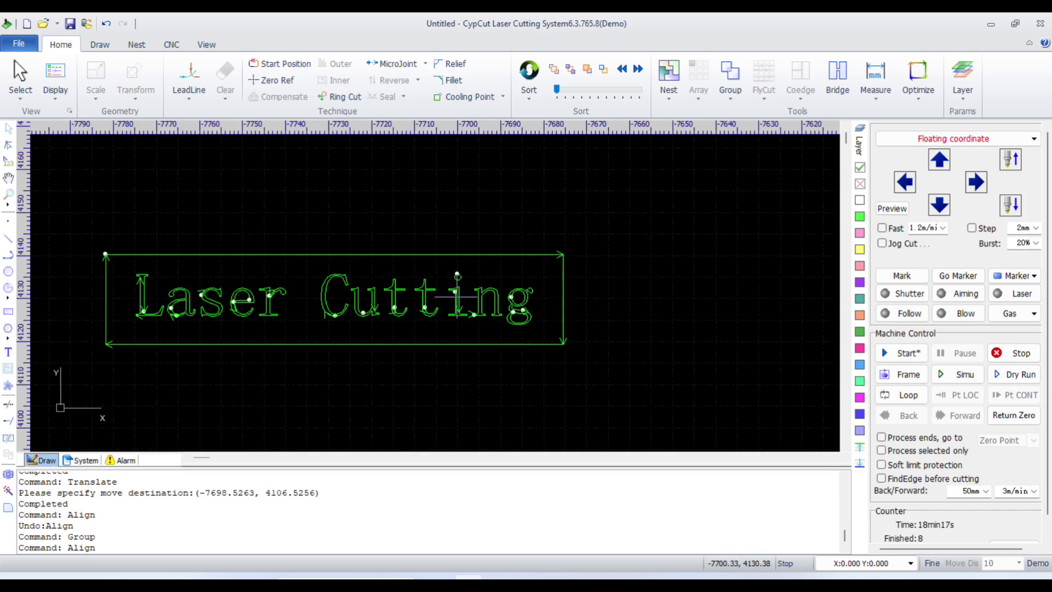
Step: Ungroup the text into separate contours and select all letters with the frame
click(458, 299)
click(723, 93)
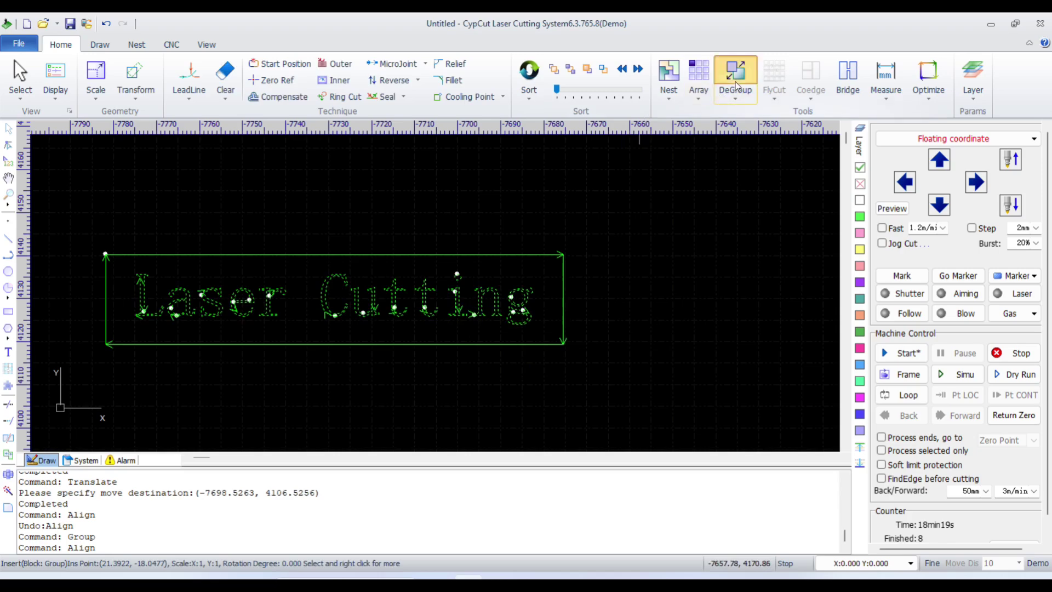
click(491, 292)
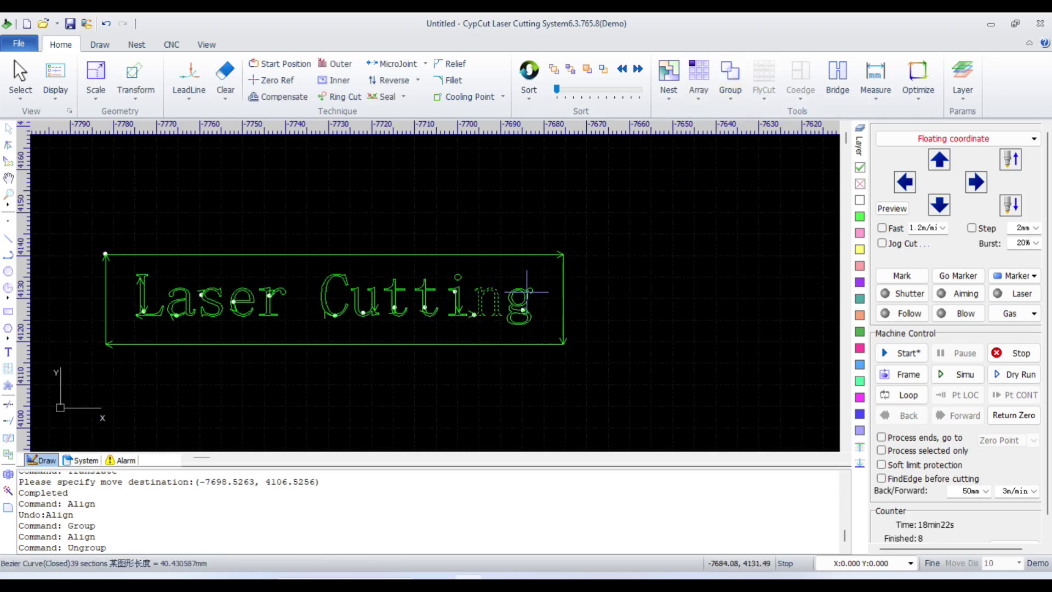
scroll(570, 258, down, 2)
drag(616, 345, 219, 220)
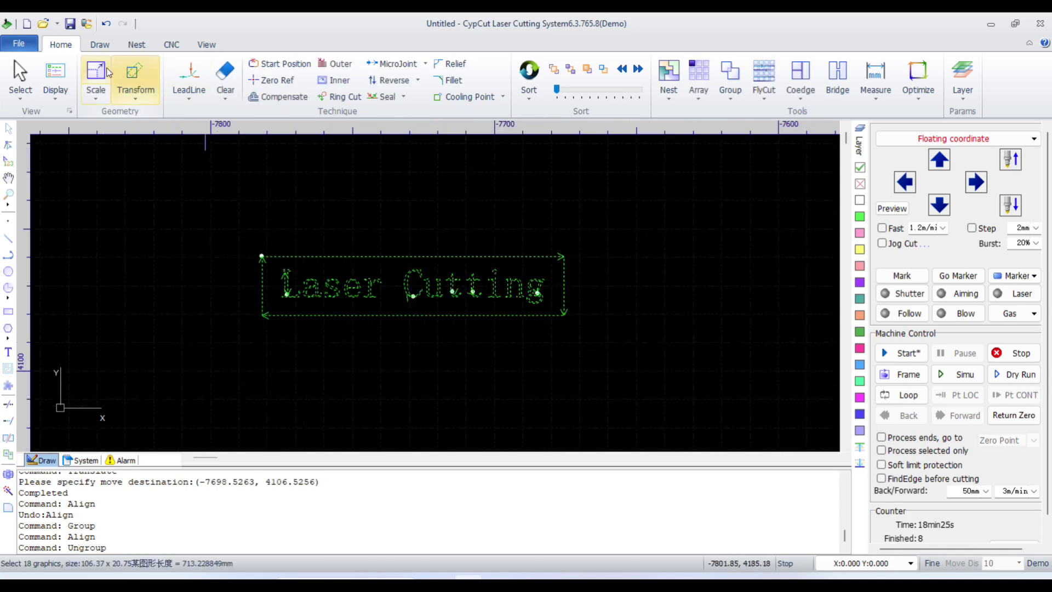
Step: Resize the text and frame to 500 × 120 mm with the aspect ratio unlocked
click(96, 77)
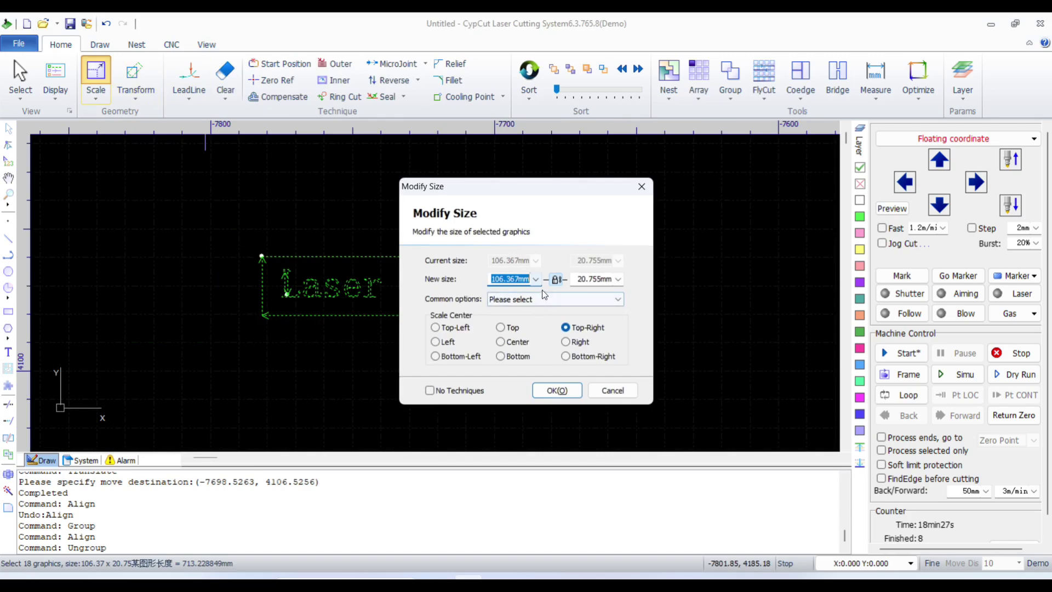
click(535, 279)
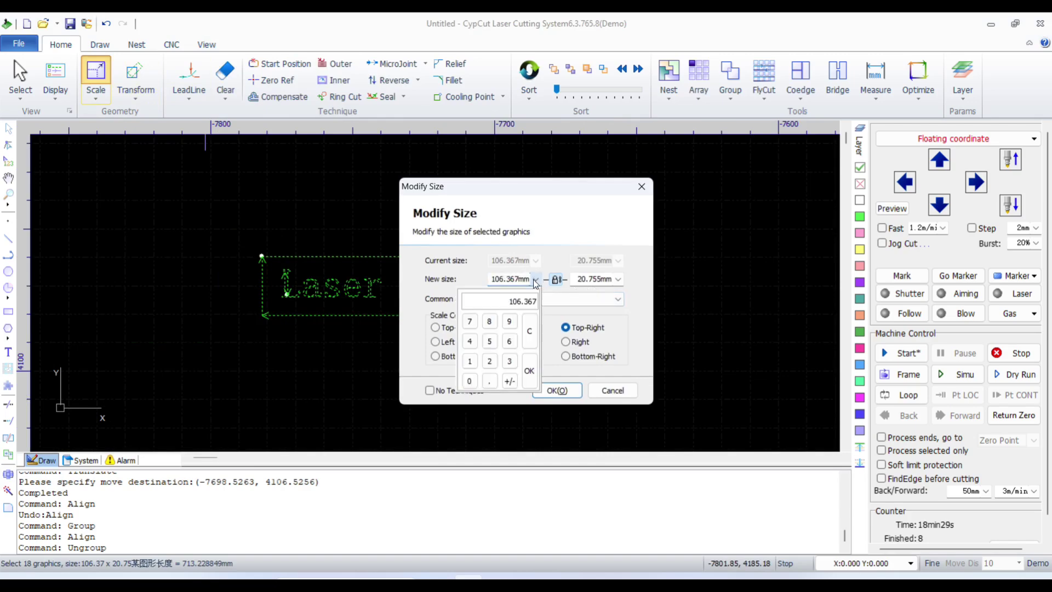
click(489, 341)
click(468, 381)
click(529, 371)
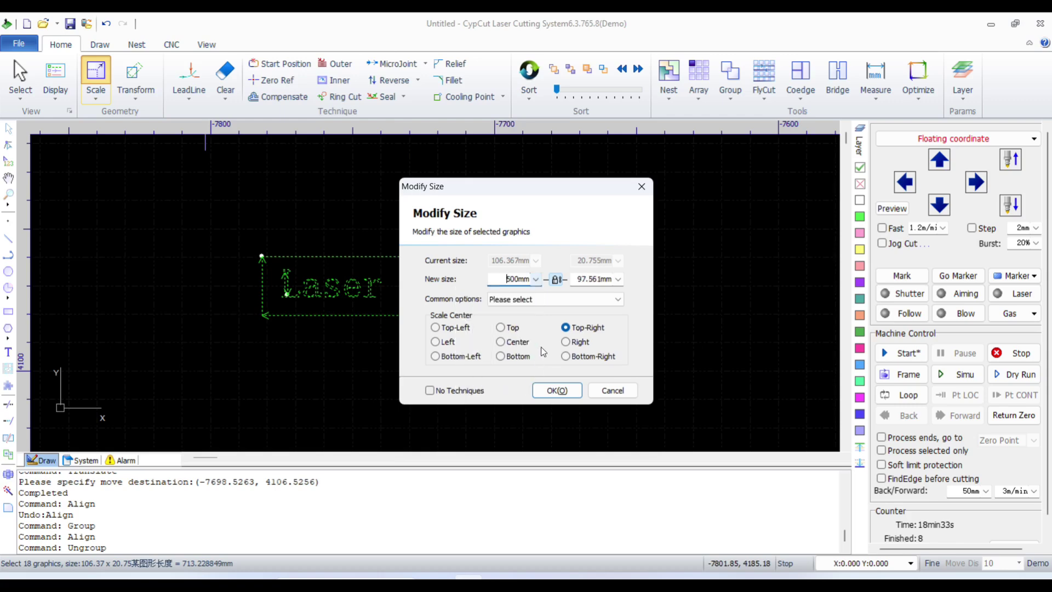
click(558, 280)
click(618, 280)
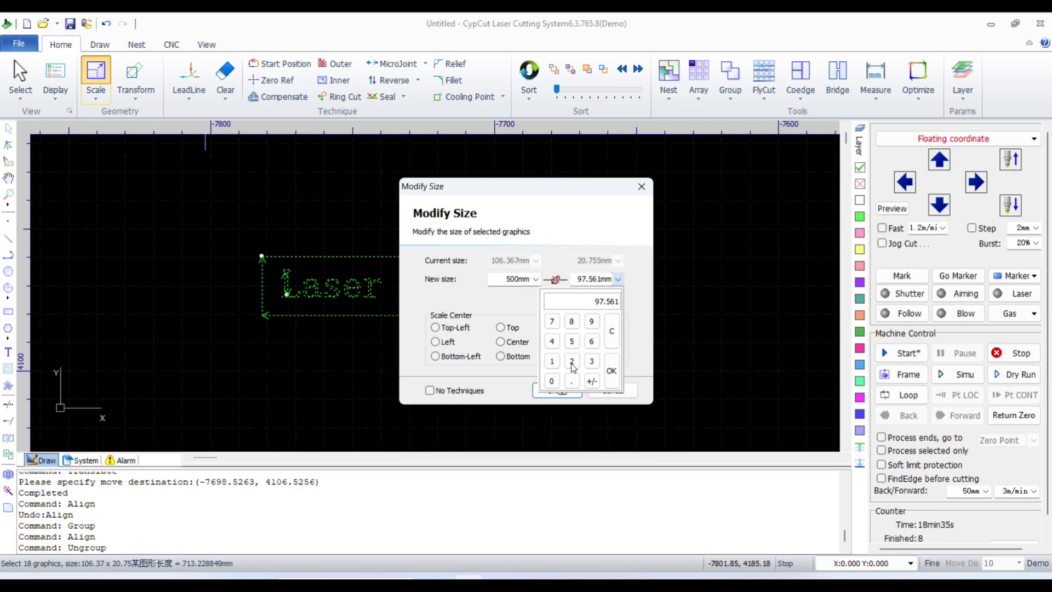
click(554, 361)
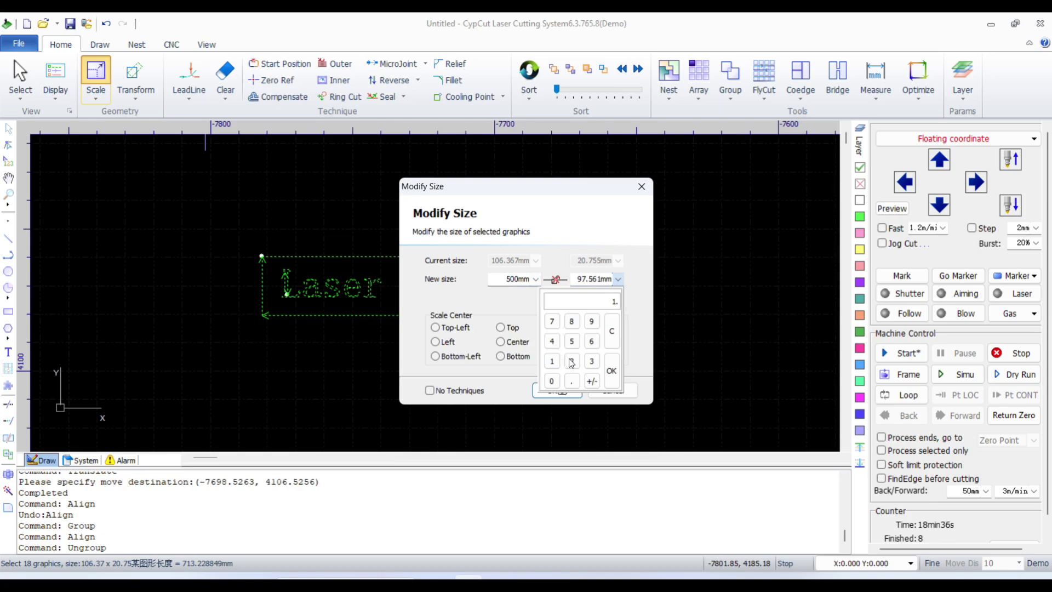
click(552, 381)
click(612, 376)
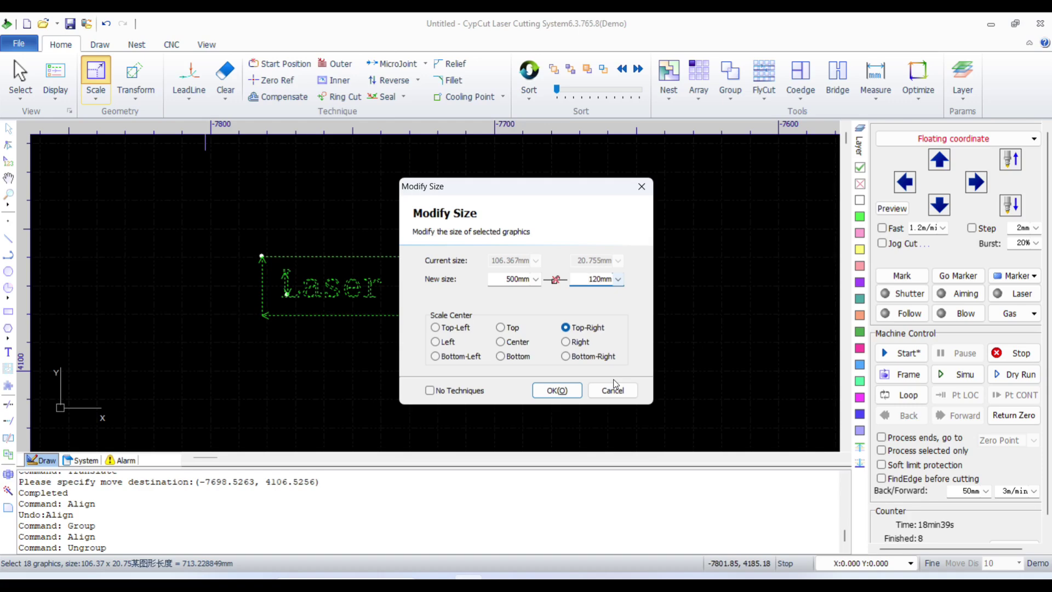
click(557, 390)
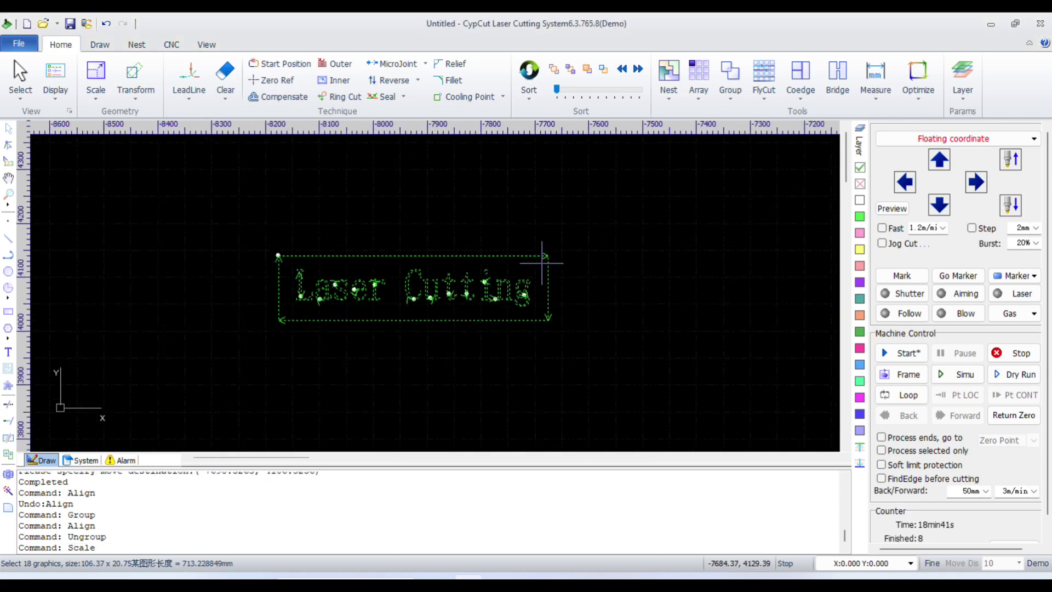
scroll(411, 219, up, 3)
Step: Try placing a cutting start position, then cancel it from the canvas menu
click(387, 384)
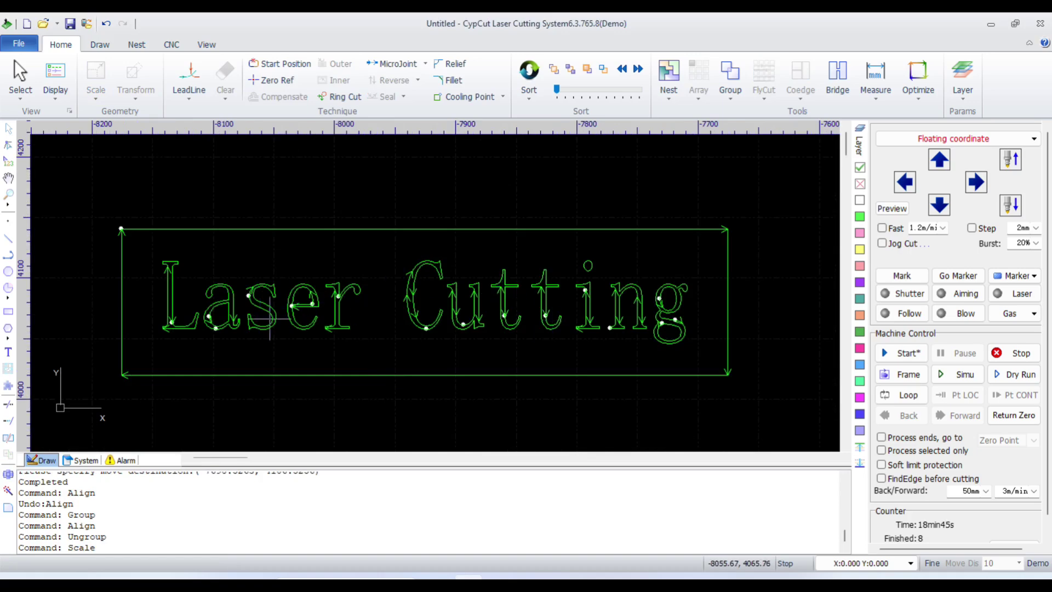
scroll(350, 247, down, 1)
scroll(315, 299, up, 1)
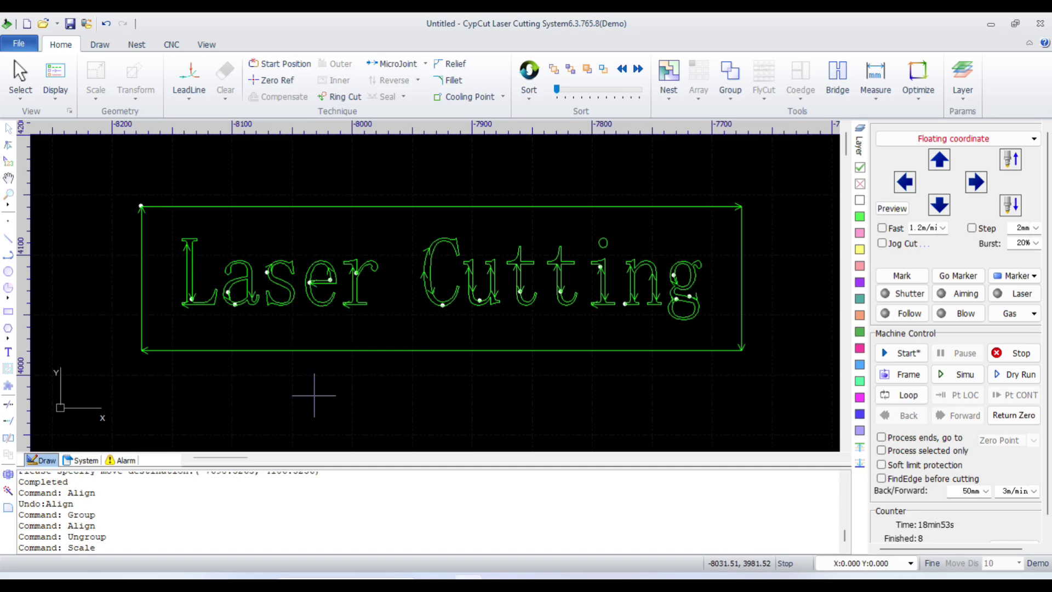
click(274, 64)
scroll(206, 225, up, 2)
scroll(192, 236, up, 2)
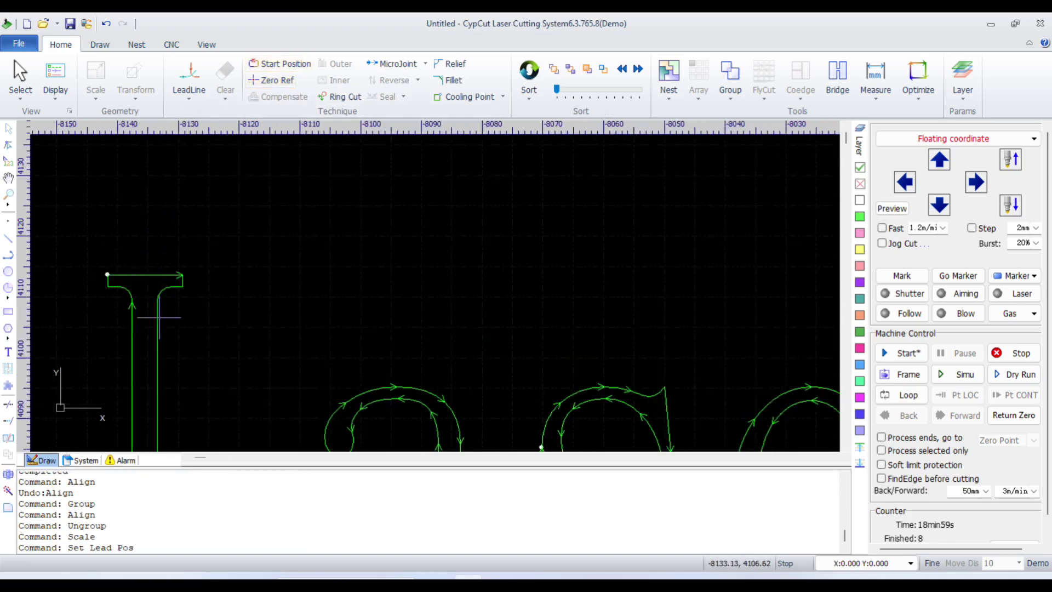
scroll(210, 249, down, 3)
right_click(231, 189)
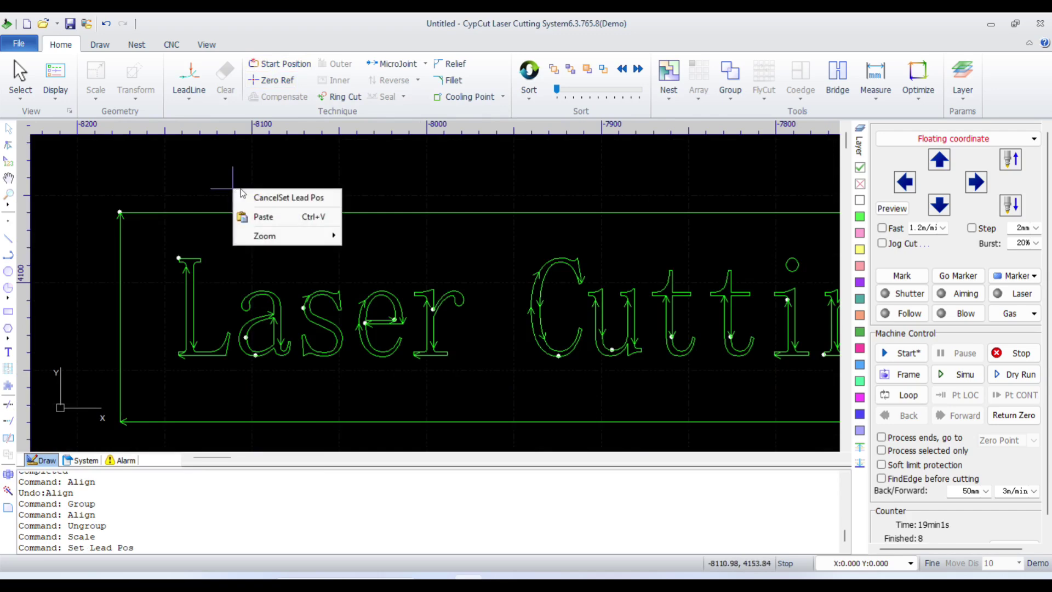
click(258, 197)
scroll(197, 319, down, 1)
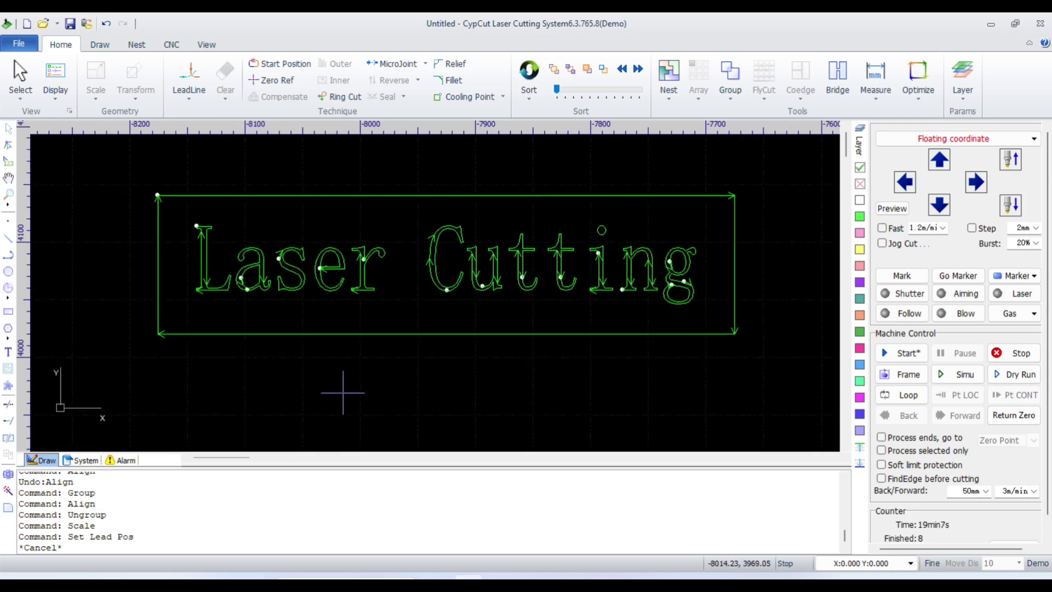
scroll(239, 280, up, 3)
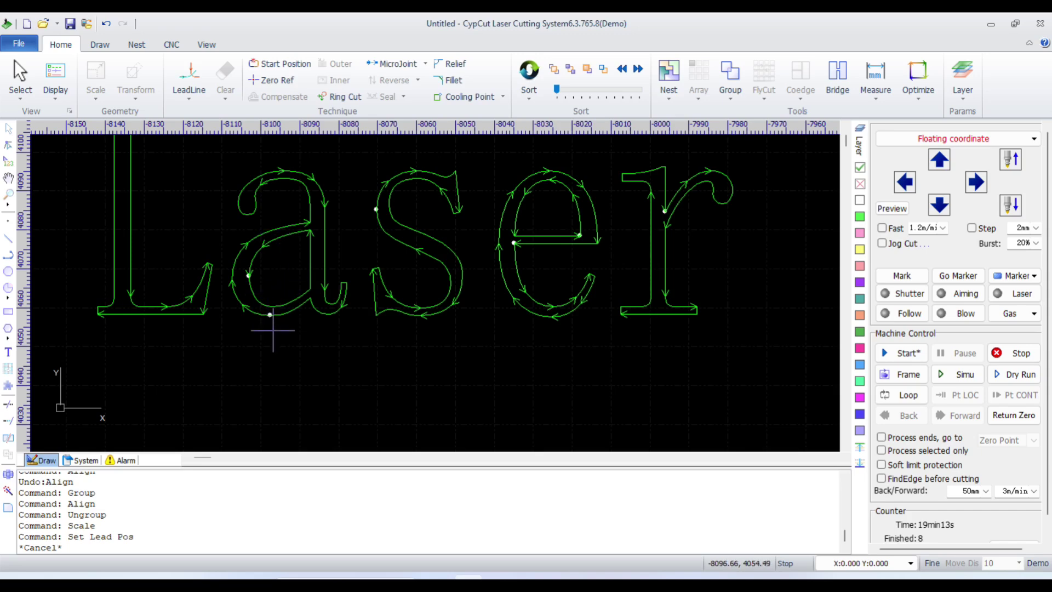
Step: Delete the inner contour of the 'a', then undo to restore it
click(253, 296)
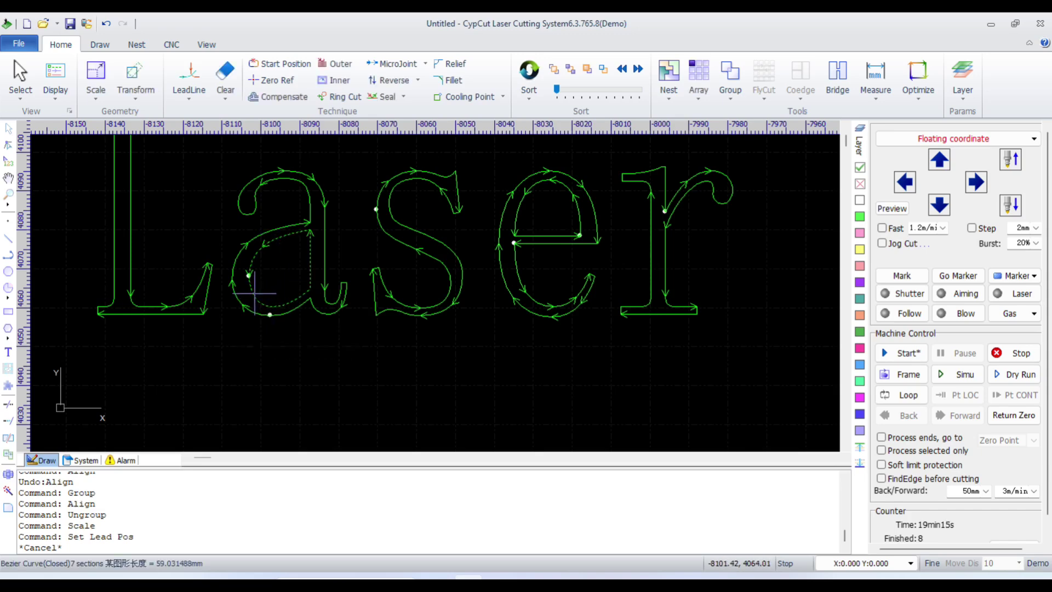
key(Delete)
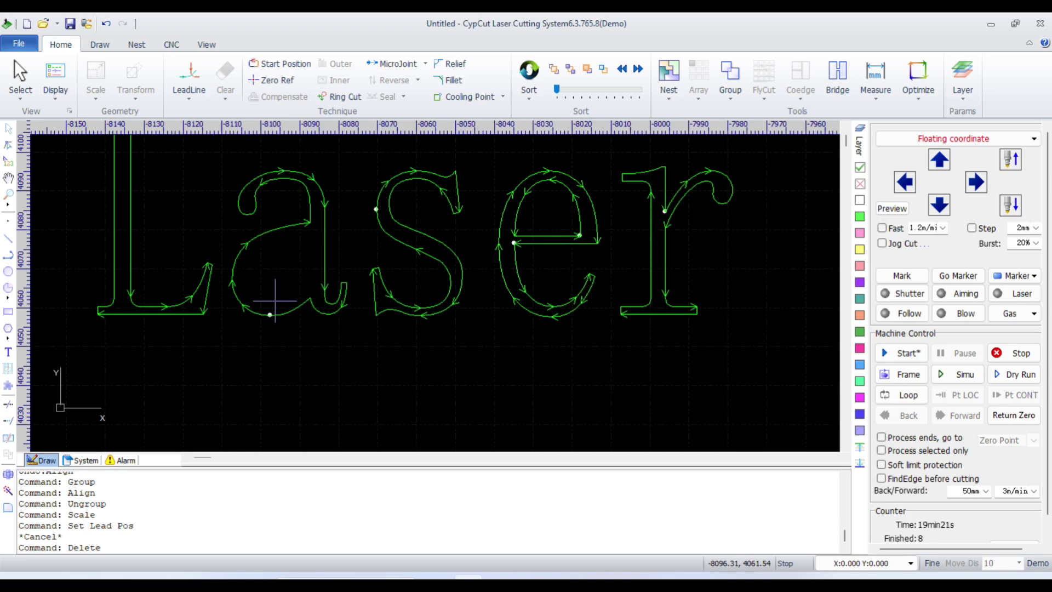
key(ctrl+z)
scroll(276, 277, down, 2)
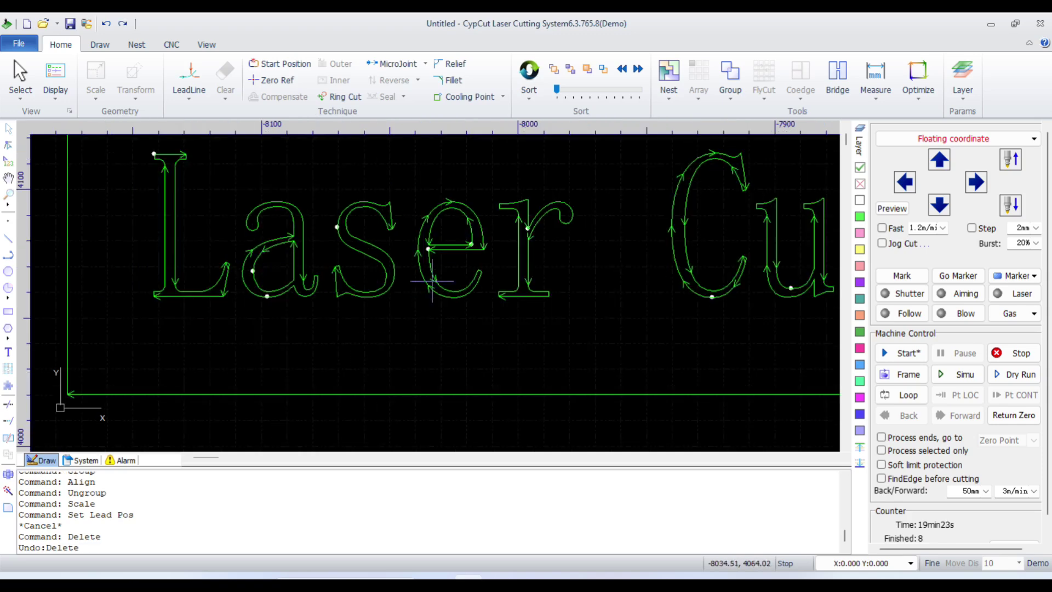
scroll(477, 234, down, 2)
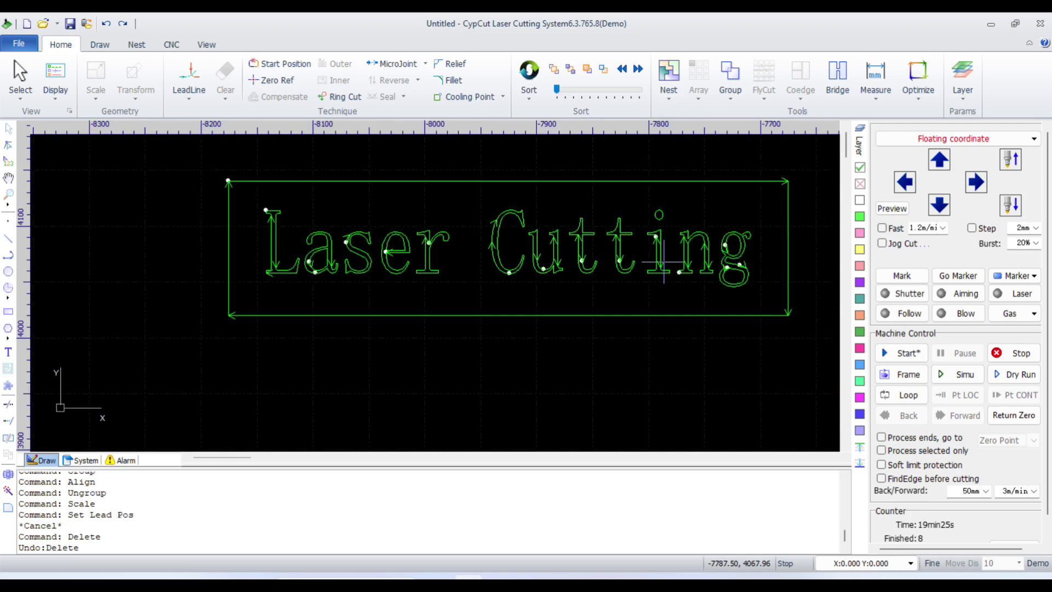
Step: Delete the upper inner loop of the 'g', then undo to restore it
middle_drag(662, 262, 620, 267)
scroll(705, 254, up, 2)
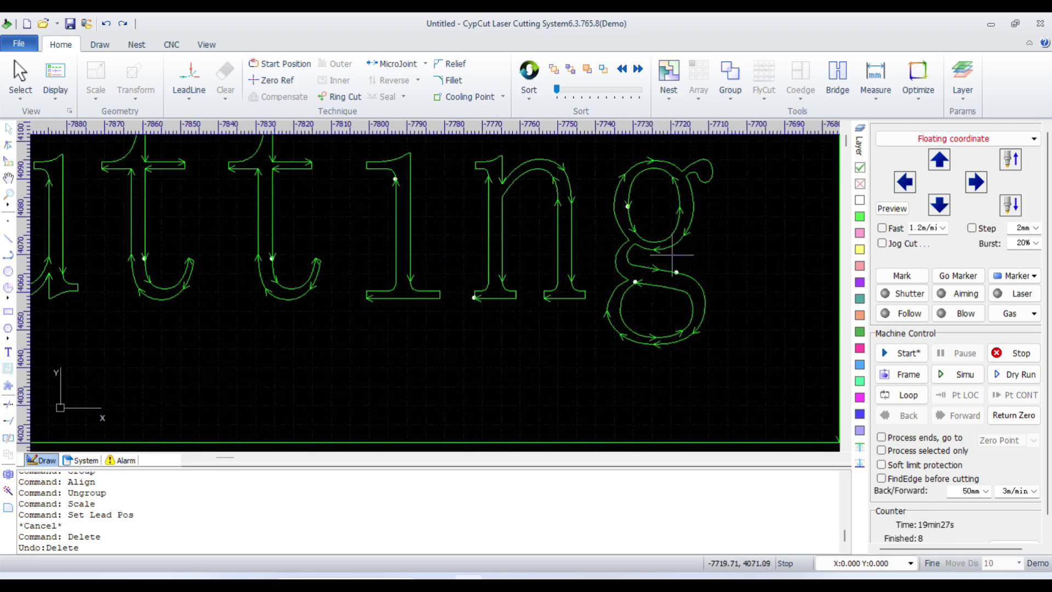
scroll(673, 277, down, 1)
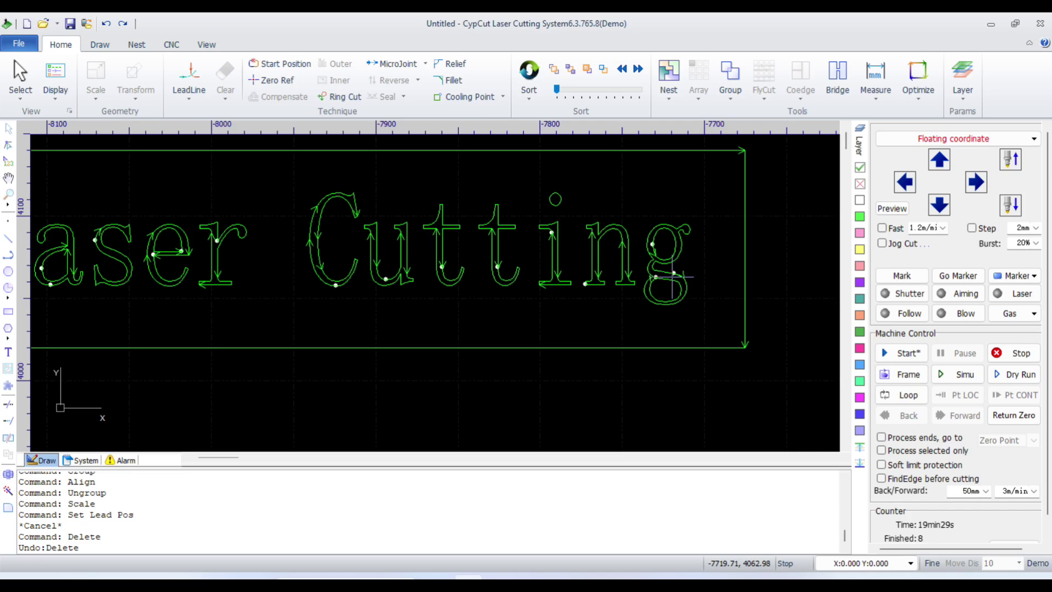
scroll(671, 277, down, 2)
scroll(668, 294, up, 2)
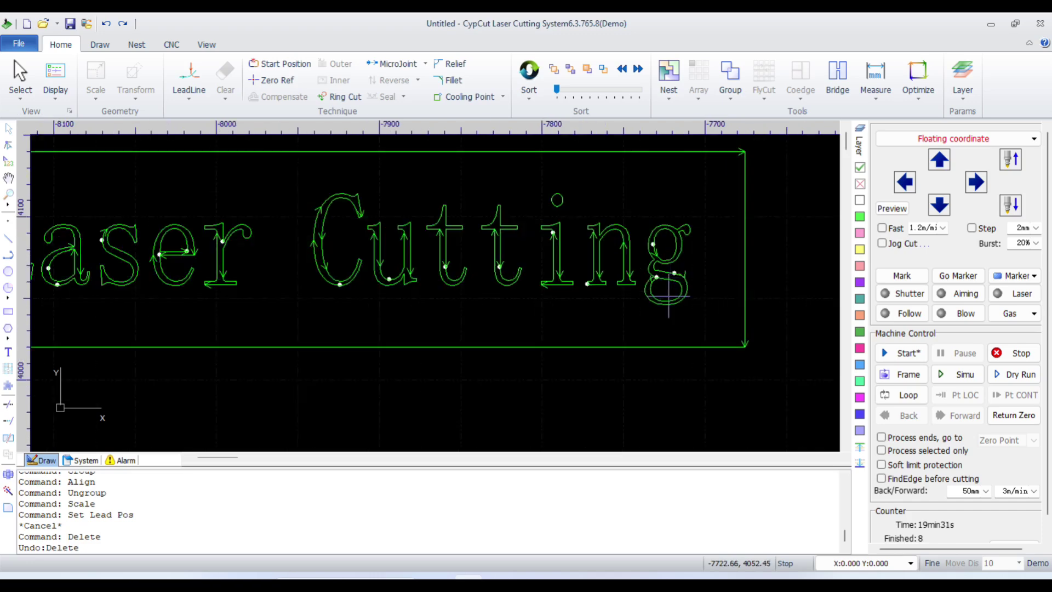
scroll(668, 295, up, 2)
click(656, 296)
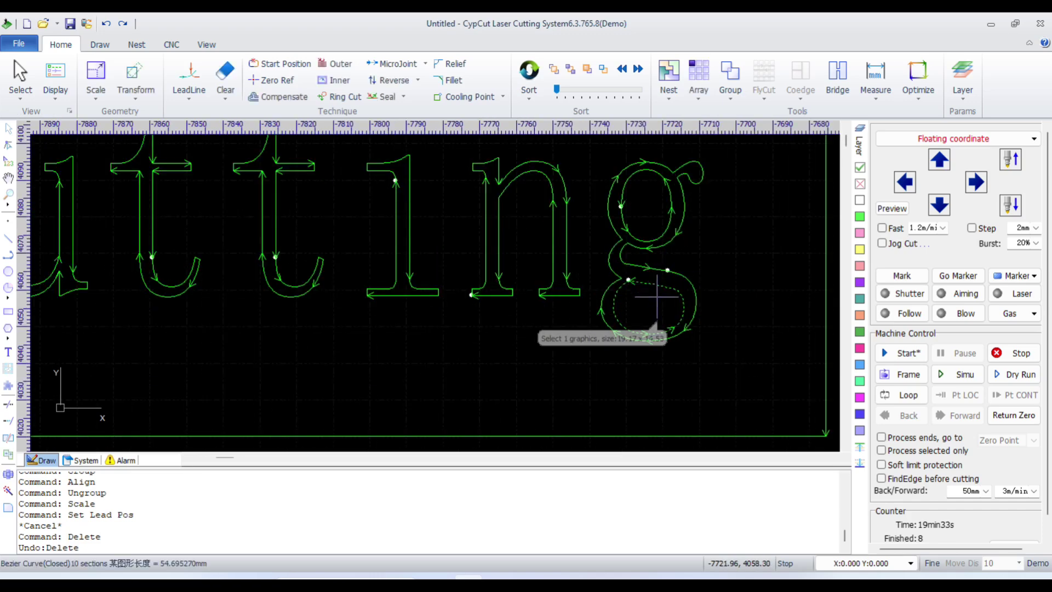
click(661, 239)
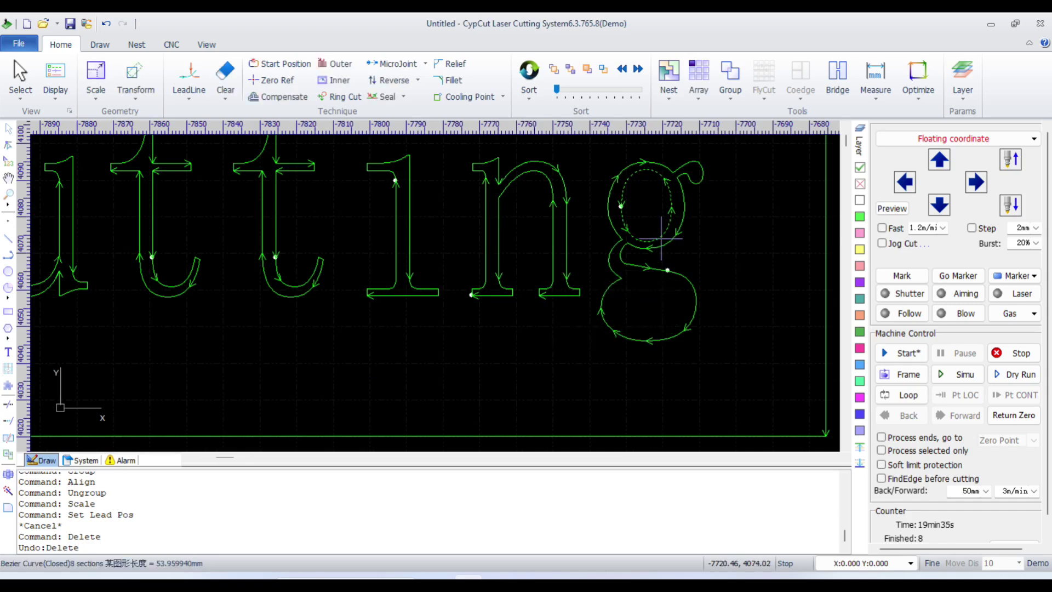
key(Delete)
scroll(652, 341, down, 2)
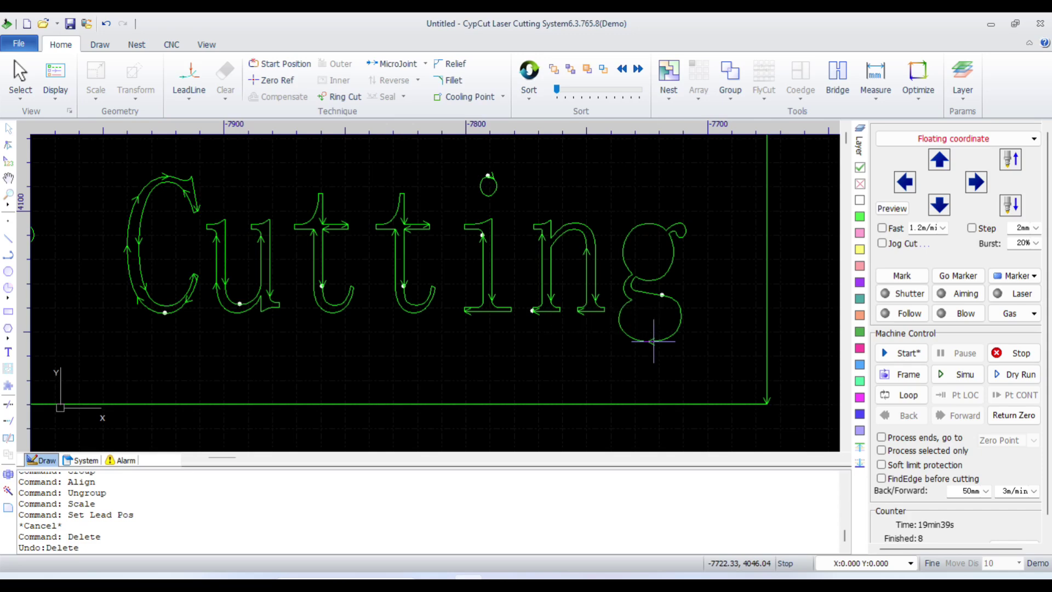
key(ctrl+z)
key(ctrl+z)
scroll(685, 309, down, 3)
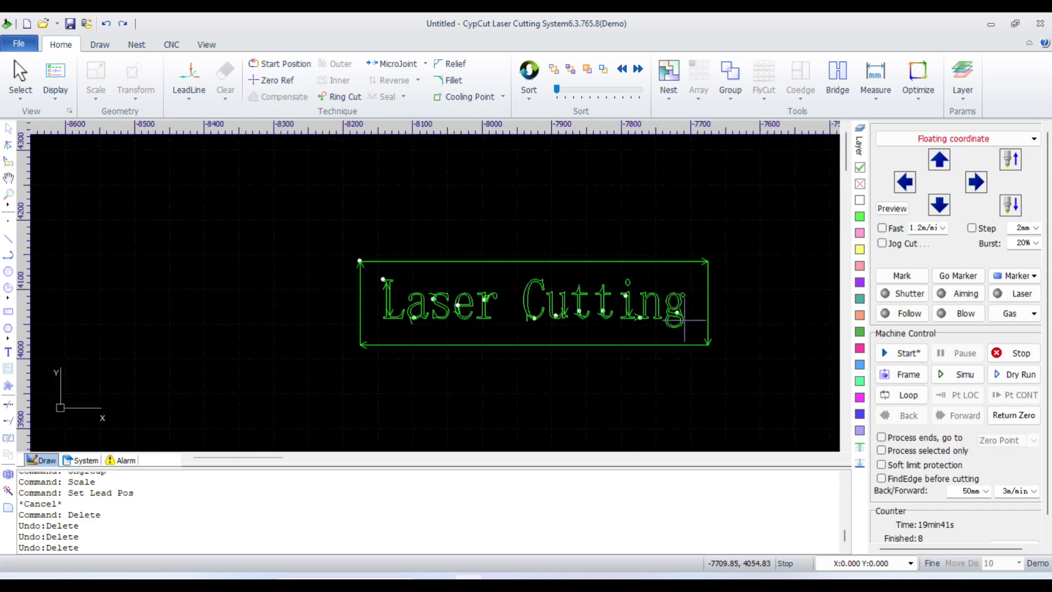
scroll(420, 296, up, 2)
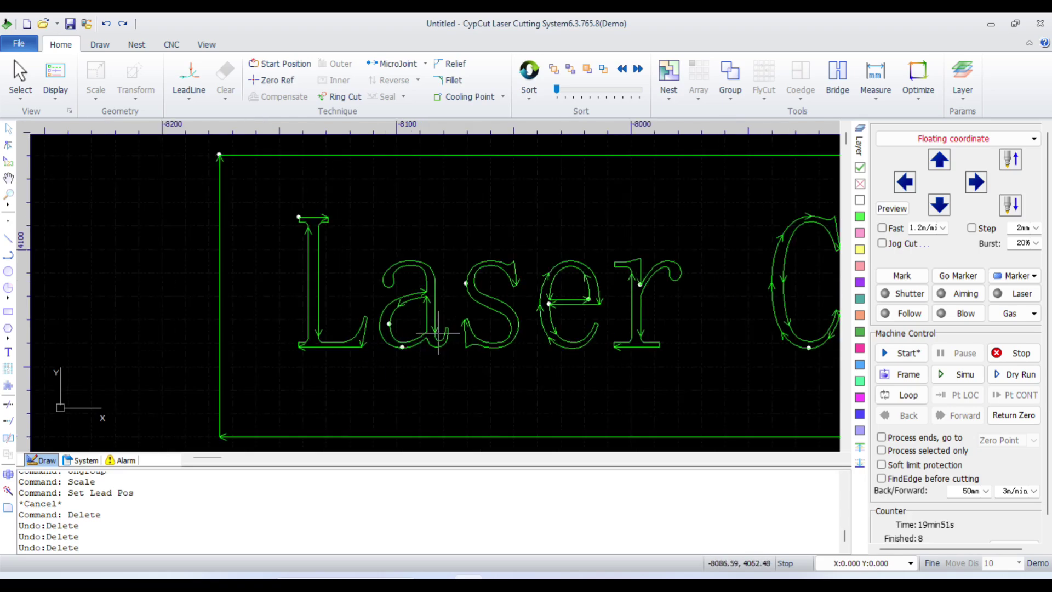
Step: Bring up the Bridge settings from the Home ribbon to link the letter contours
scroll(427, 336, down, 1)
scroll(306, 288, down, 1)
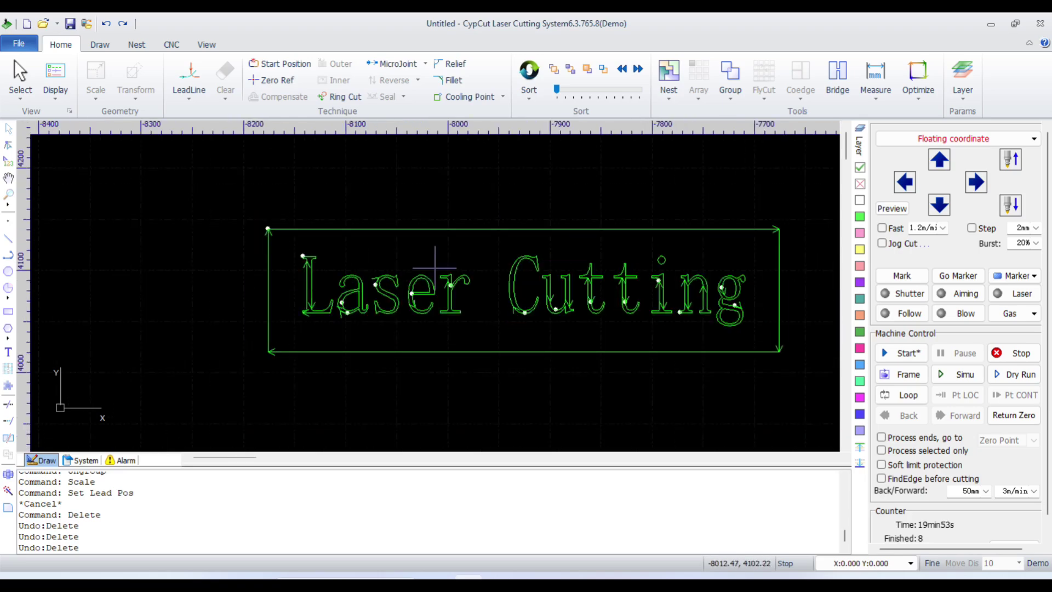
scroll(427, 241, up, 1)
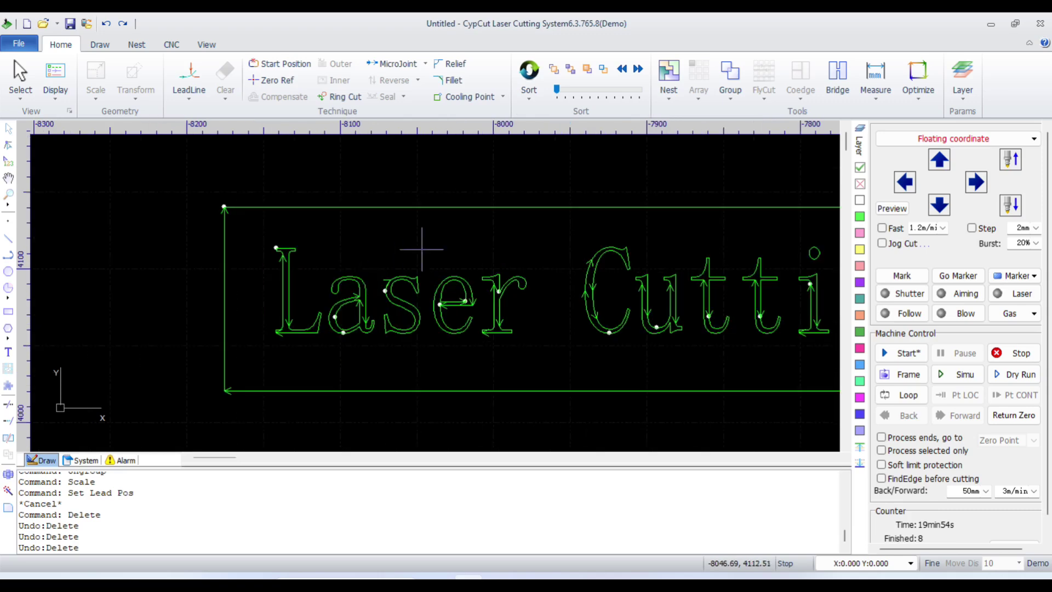
click(838, 77)
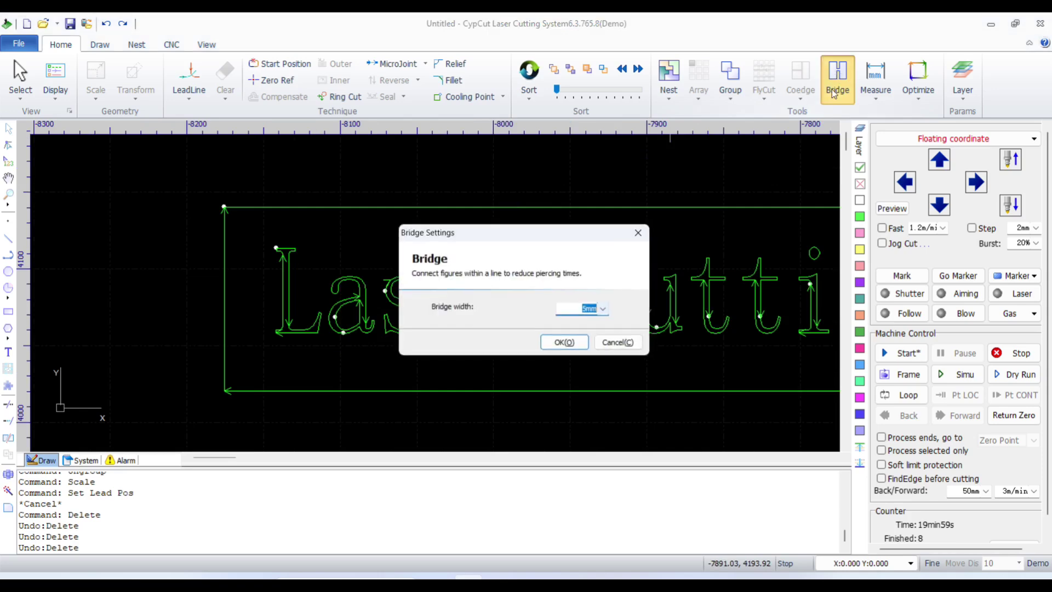
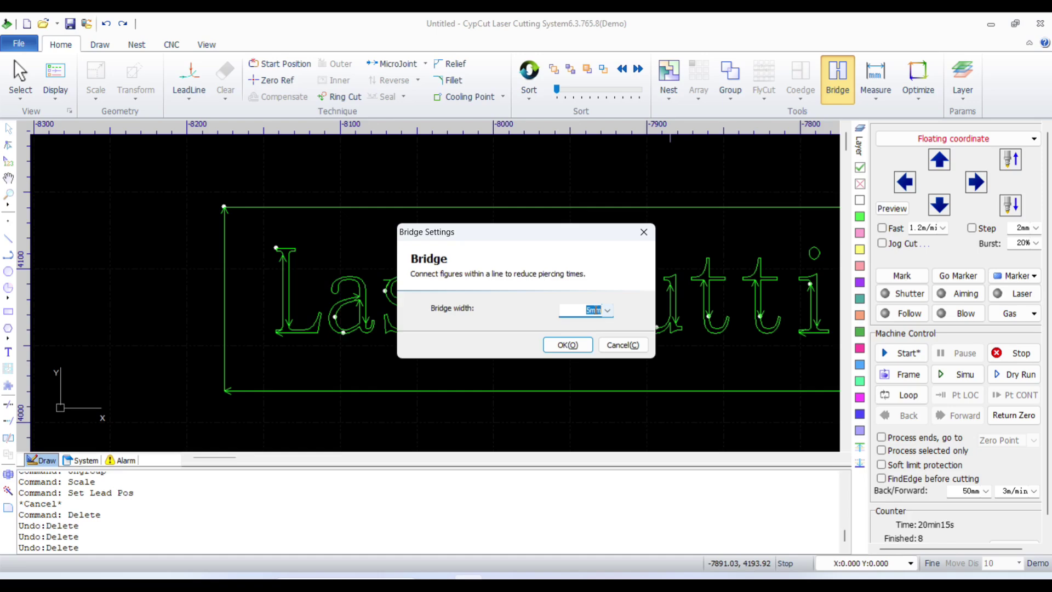
Step: Close the Bridge Settings dialog without adding a bridge
click(643, 231)
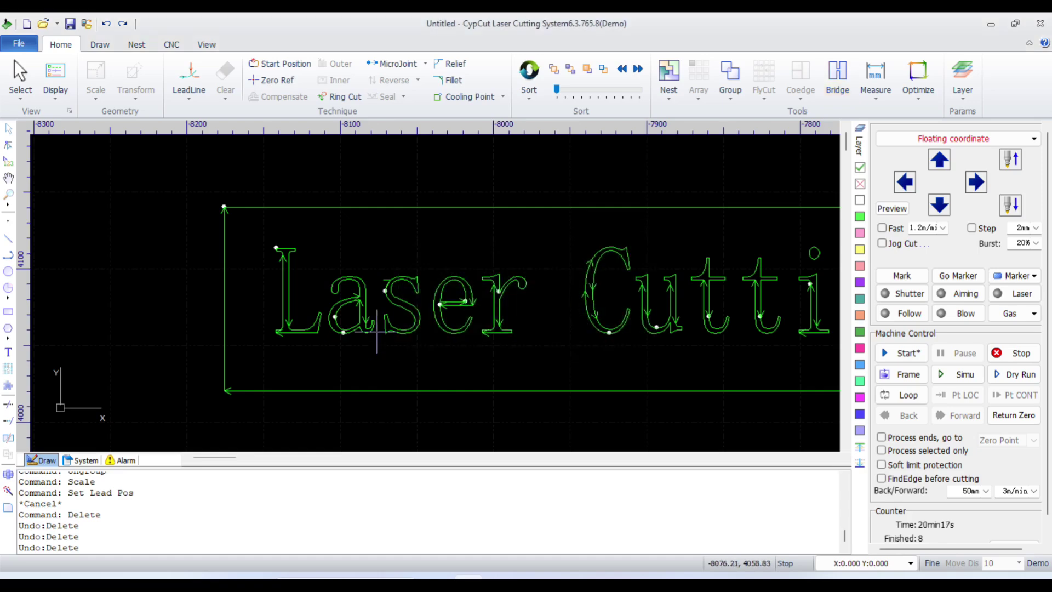
scroll(351, 318, up, 3)
scroll(378, 256, up, 3)
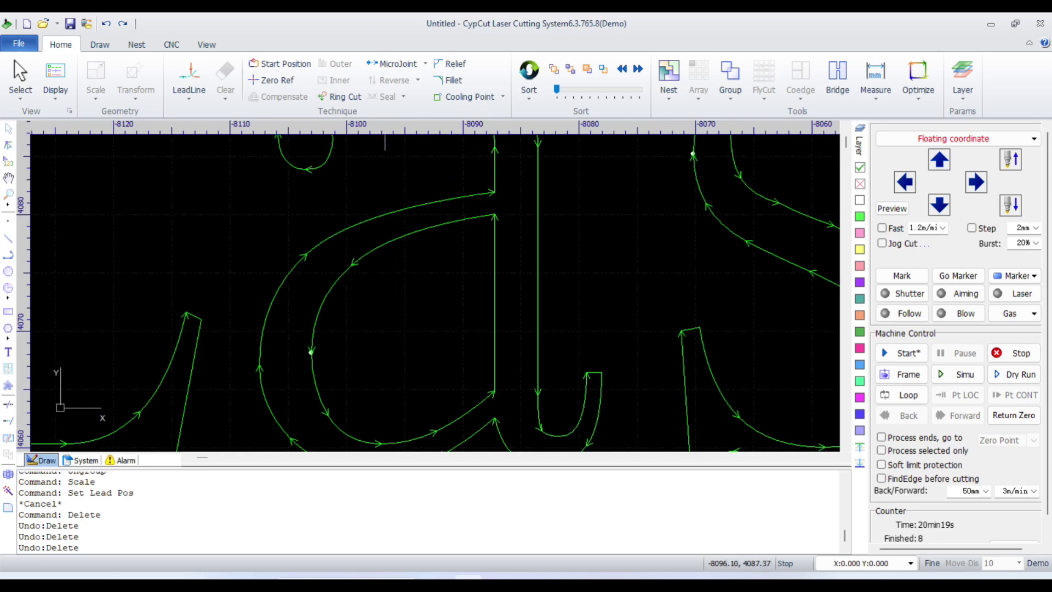
click(7, 237)
Step: Start a length measurement near the letter a, cancel it, and zoom out
click(874, 77)
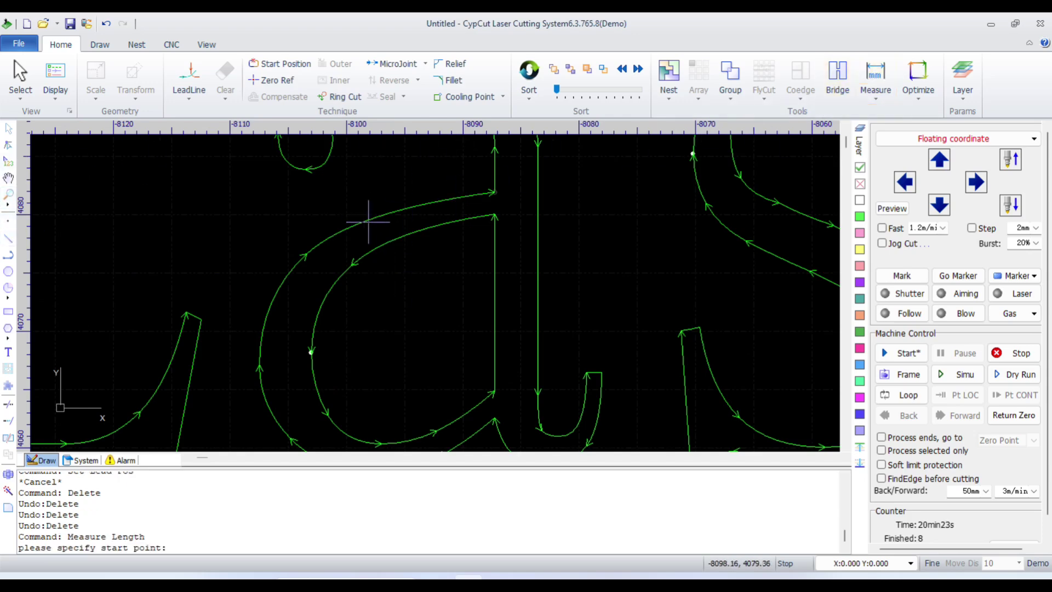
click(385, 213)
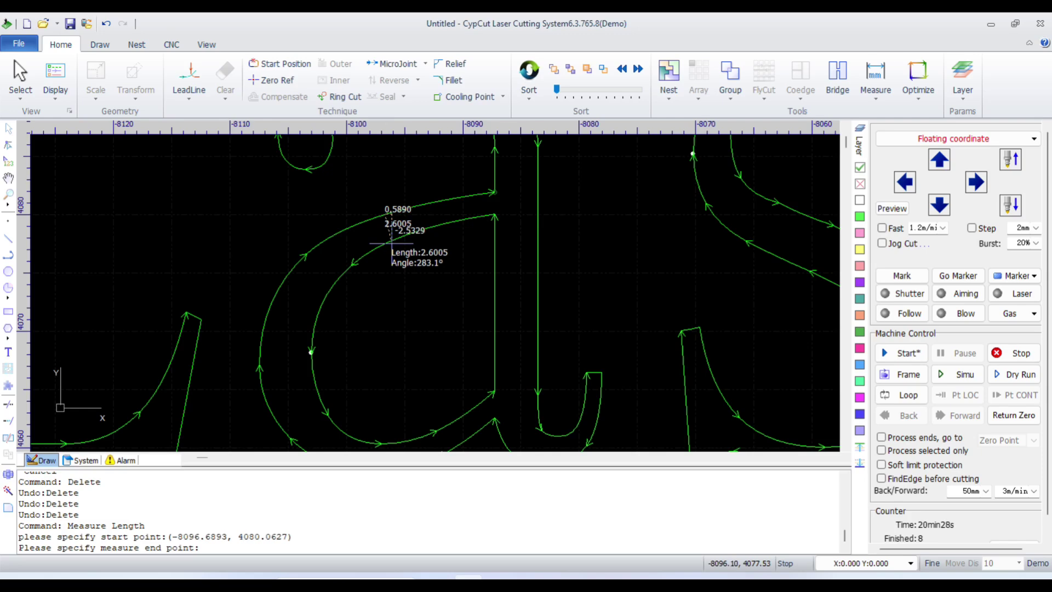
key(Escape)
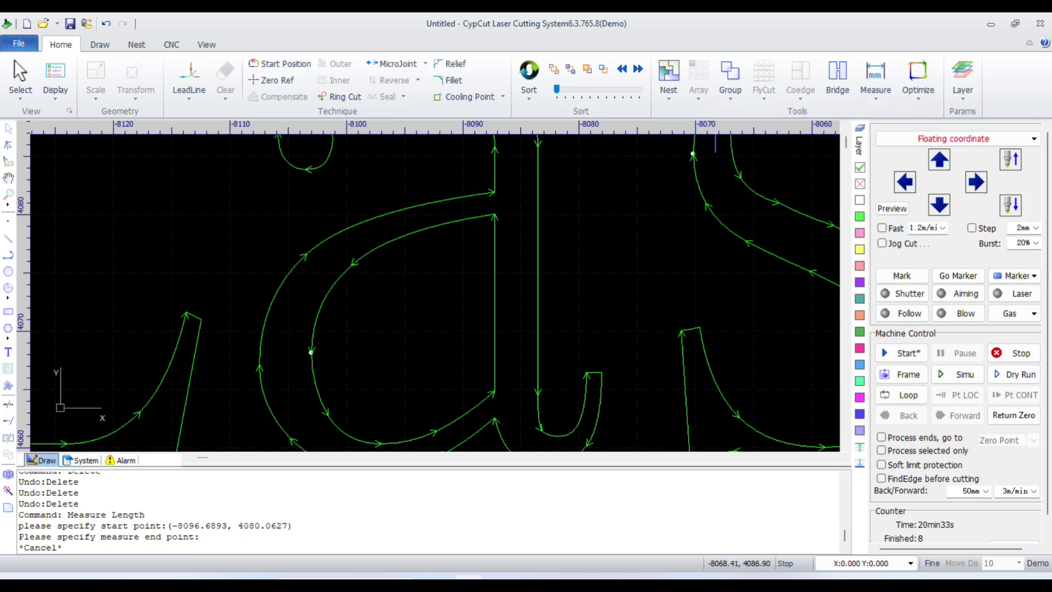
scroll(603, 225, down, 2)
scroll(427, 280, down, 2)
scroll(426, 290, down, 2)
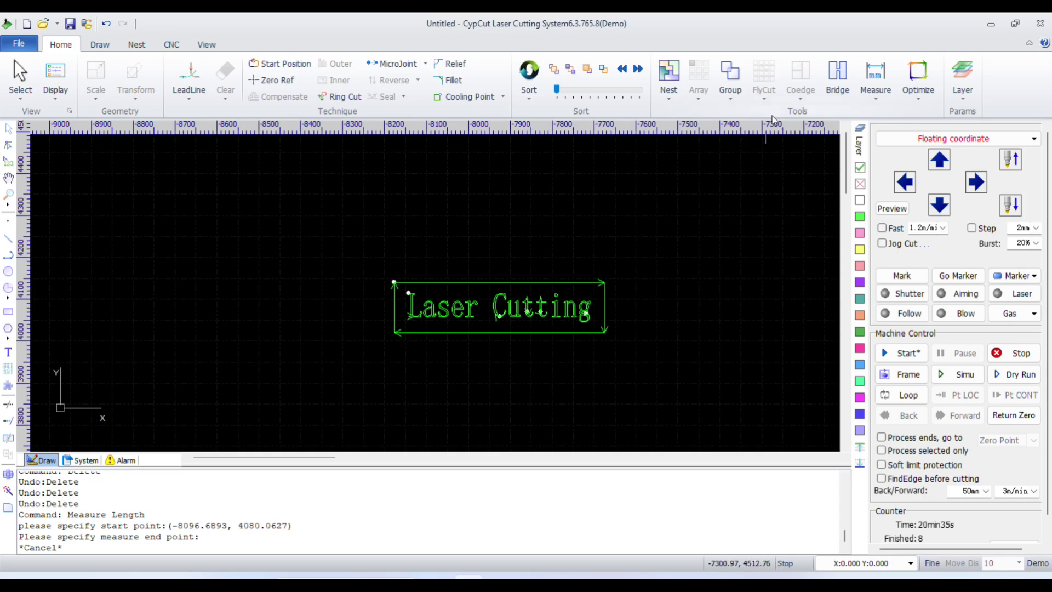
Step: Add a 2.5-wide bridge from inside the letter a to below it
click(837, 77)
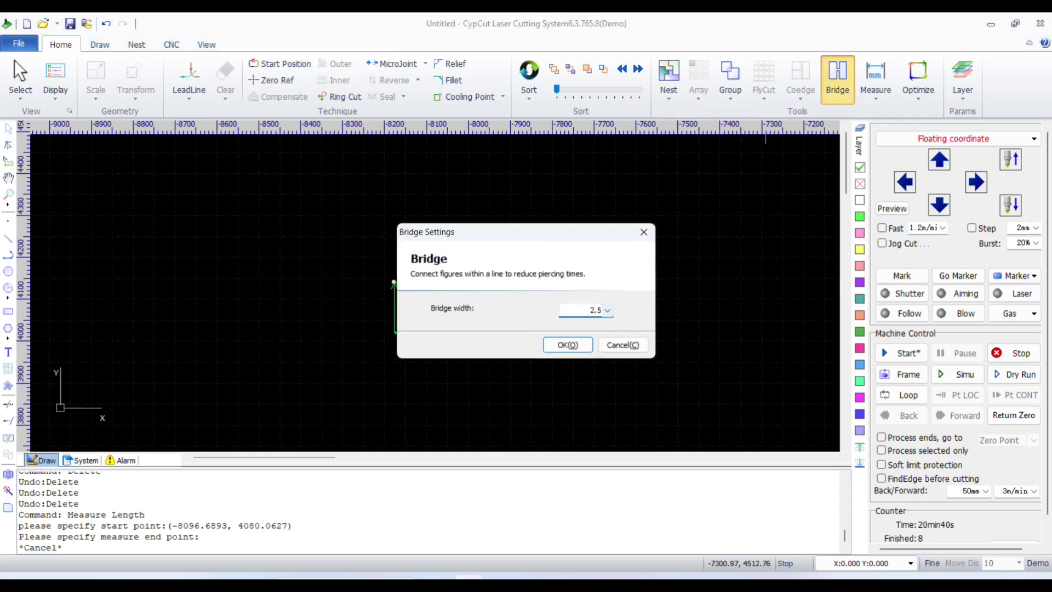
click(563, 344)
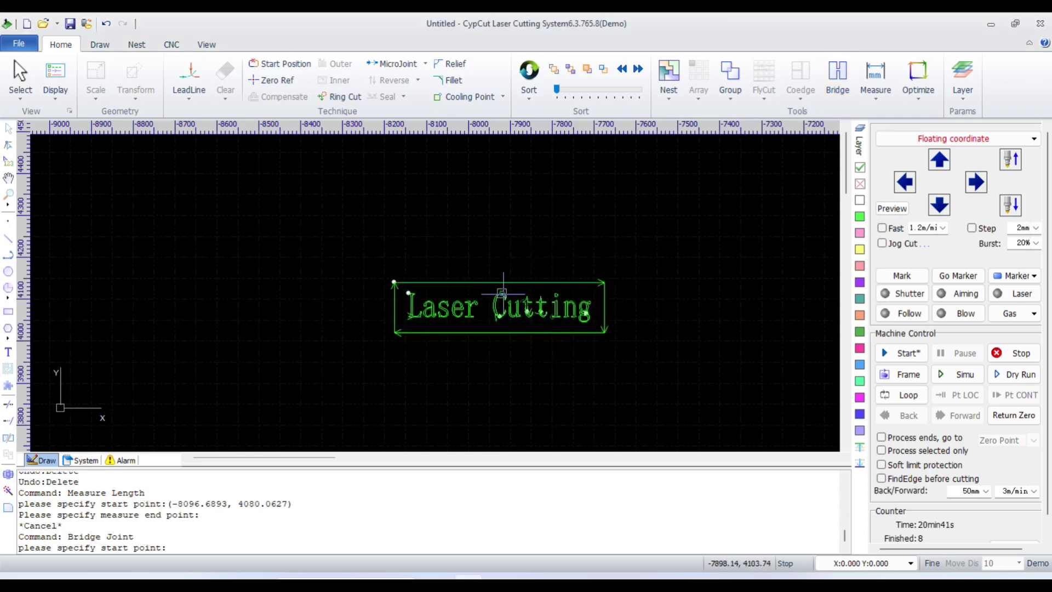
scroll(432, 289, up, 1)
scroll(433, 289, up, 4)
scroll(433, 290, up, 1)
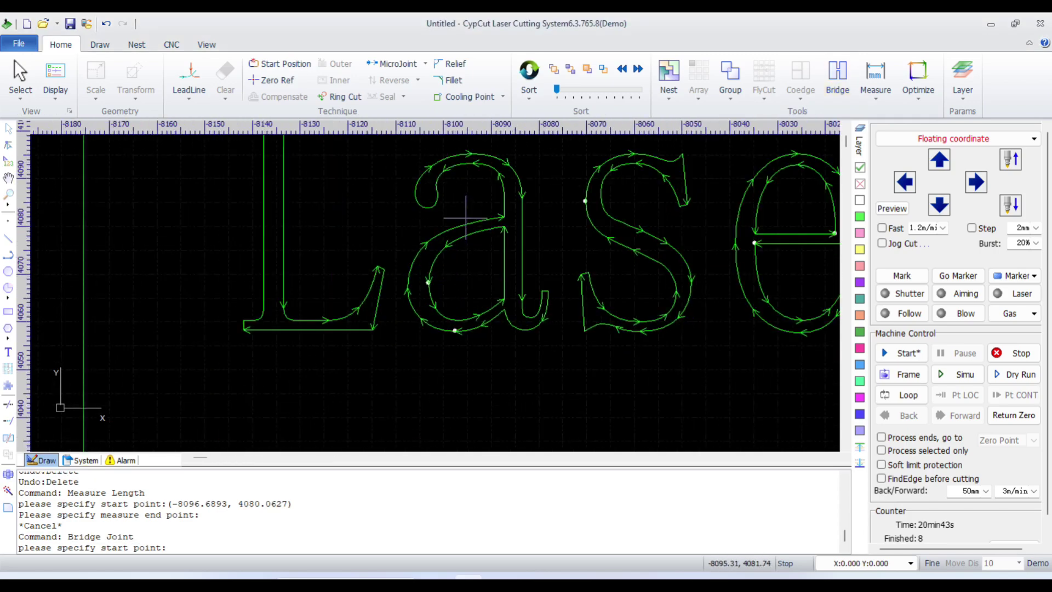
click(465, 218)
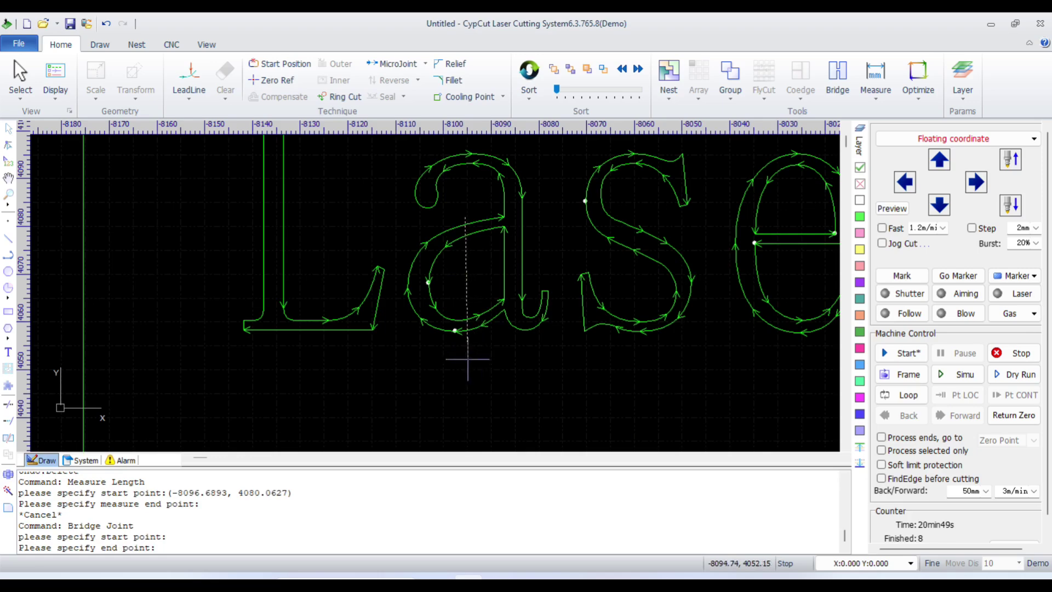
click(465, 359)
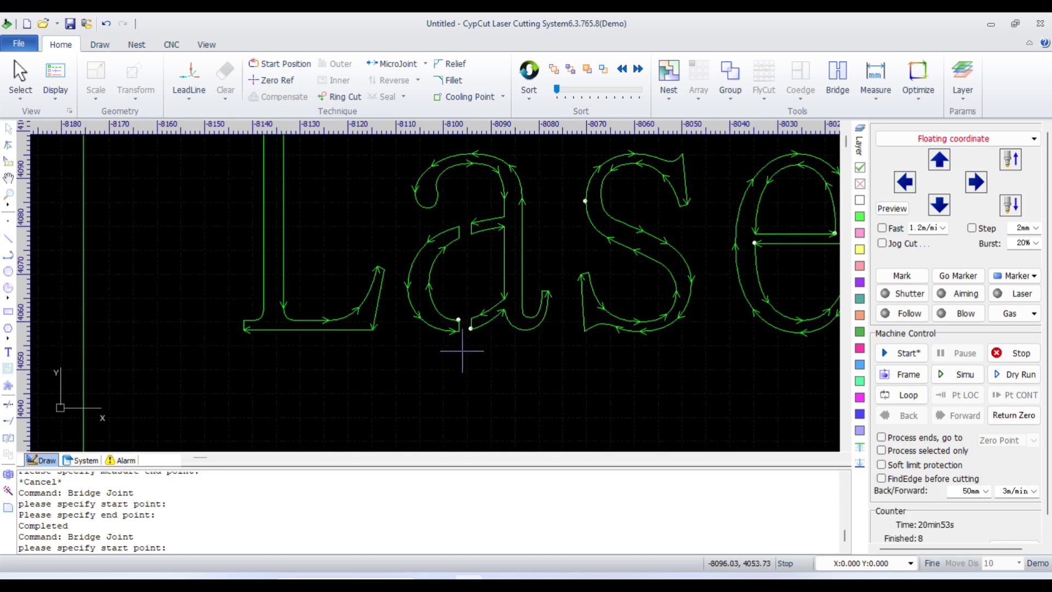
Step: Zoom around the new bridge and end the bridge command
scroll(462, 352, up, 3)
scroll(481, 332, down, 3)
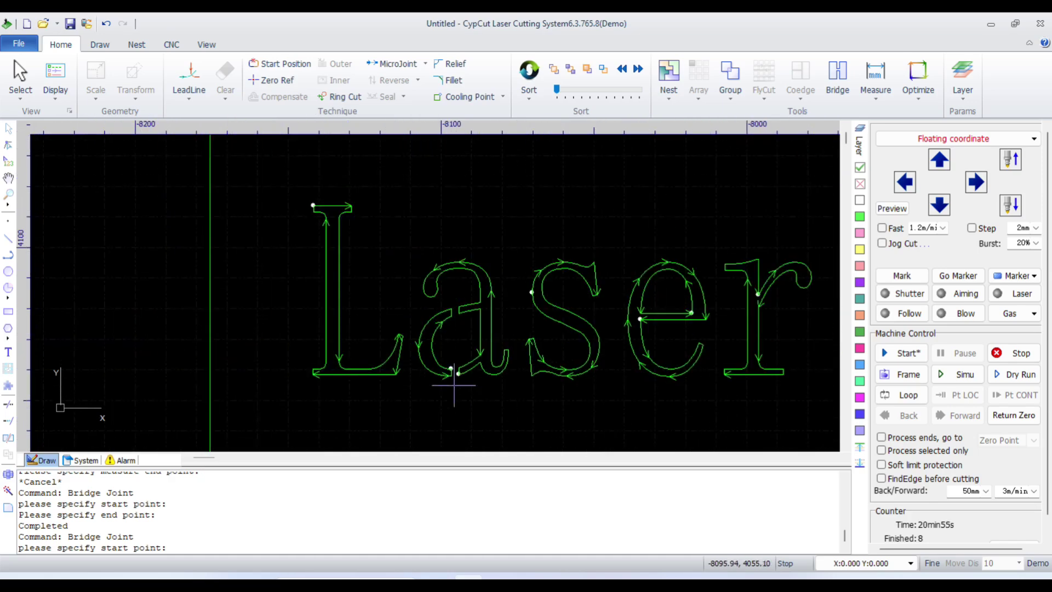
scroll(446, 376, up, 2)
scroll(456, 321, down, 3)
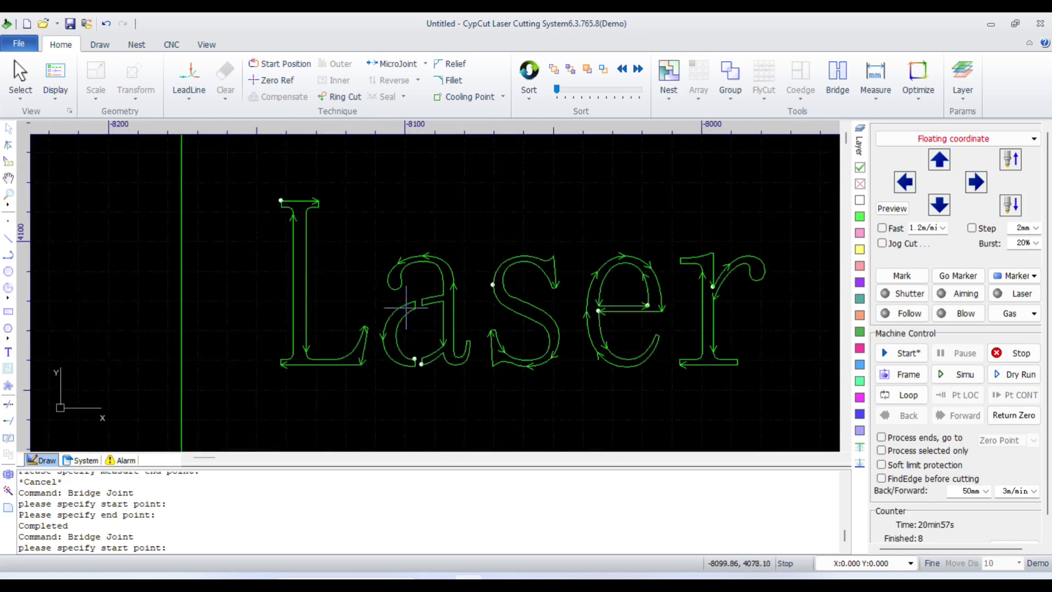
scroll(425, 351, up, 1)
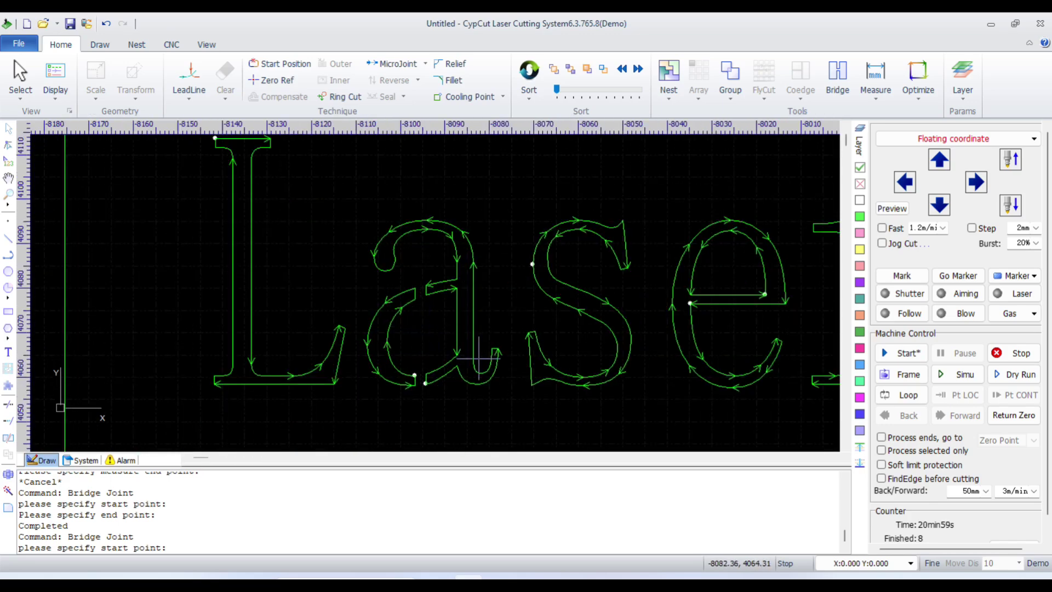
key(Escape)
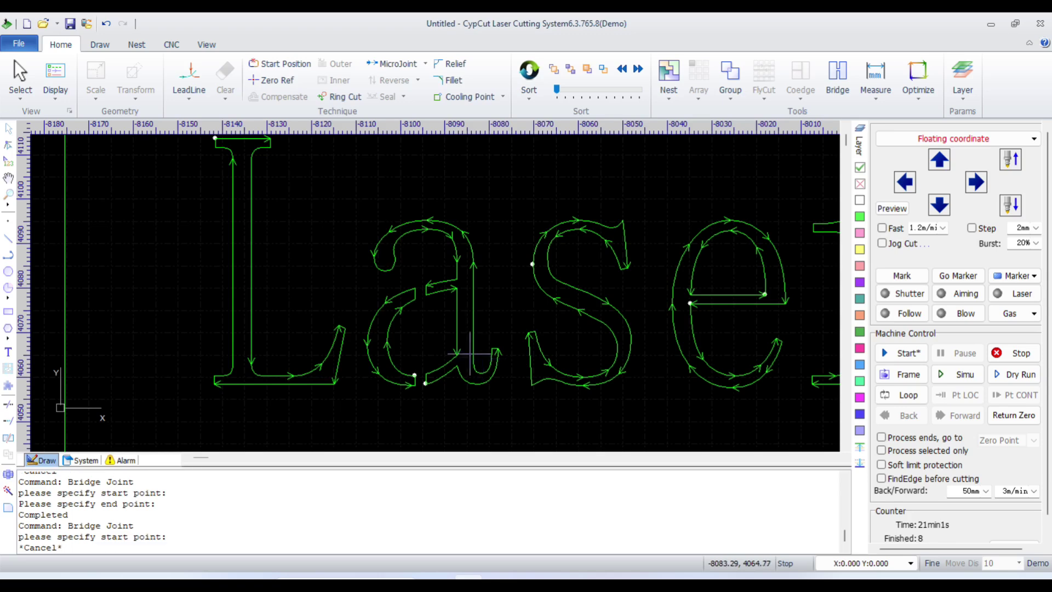
scroll(387, 326, up, 1)
Step: Select the a's inner bowl and outer contour to verify they are joined
click(388, 329)
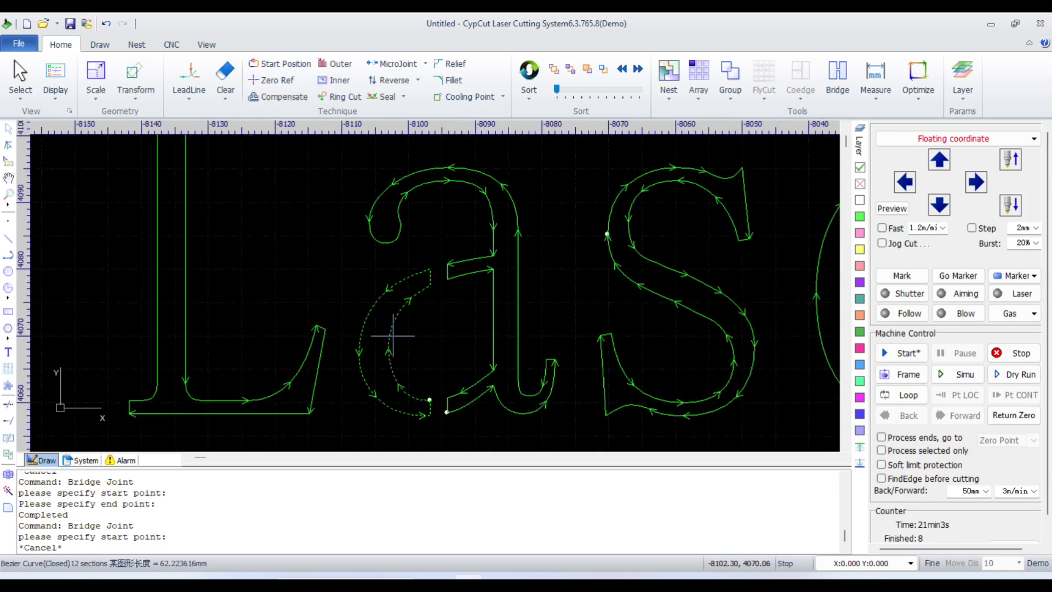
click(493, 301)
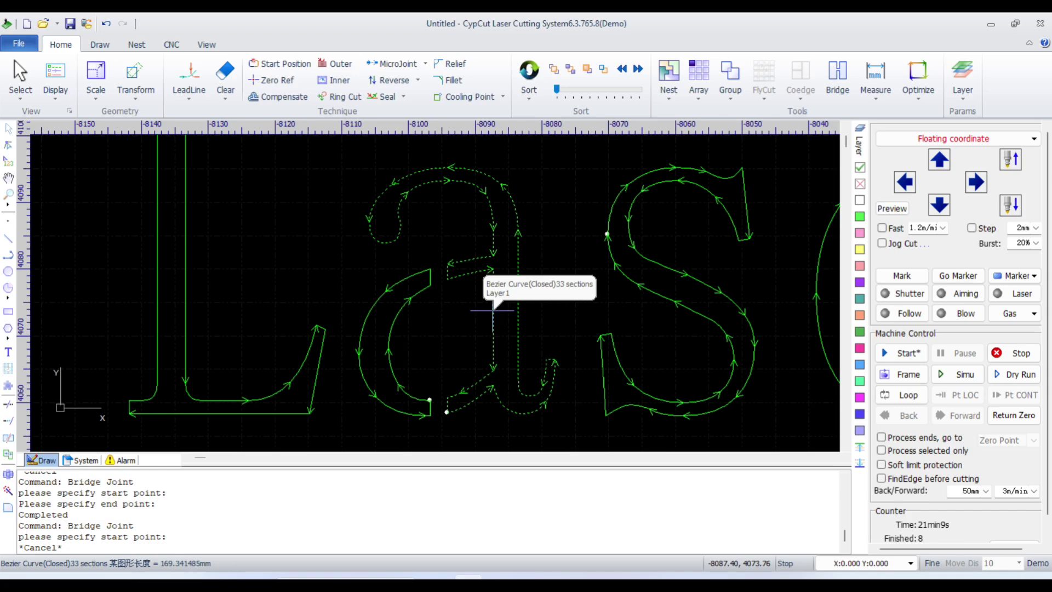
scroll(427, 305, down, 1)
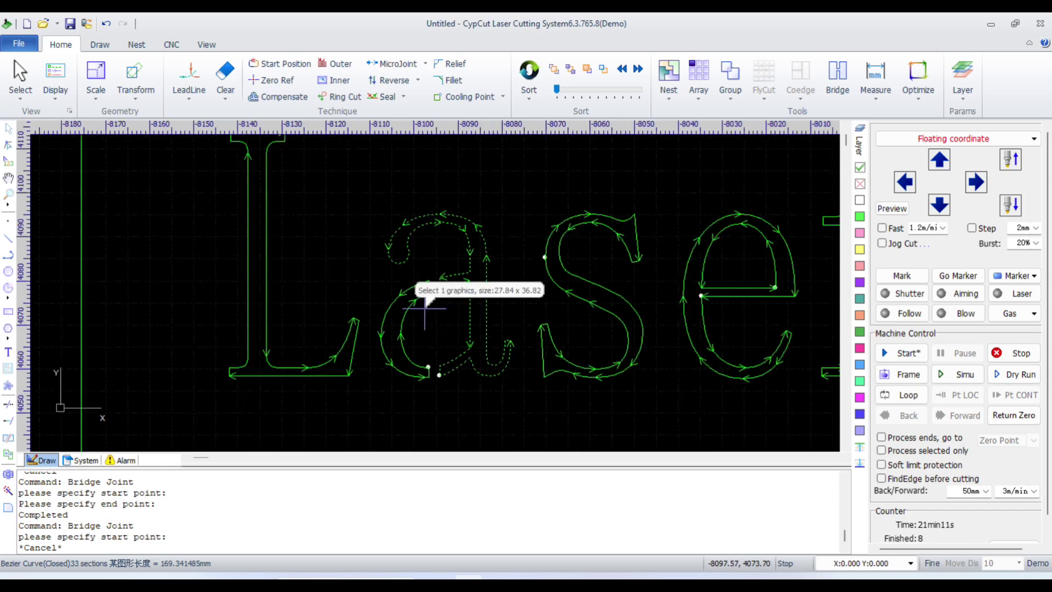
scroll(427, 309, down, 2)
scroll(438, 301, up, 1)
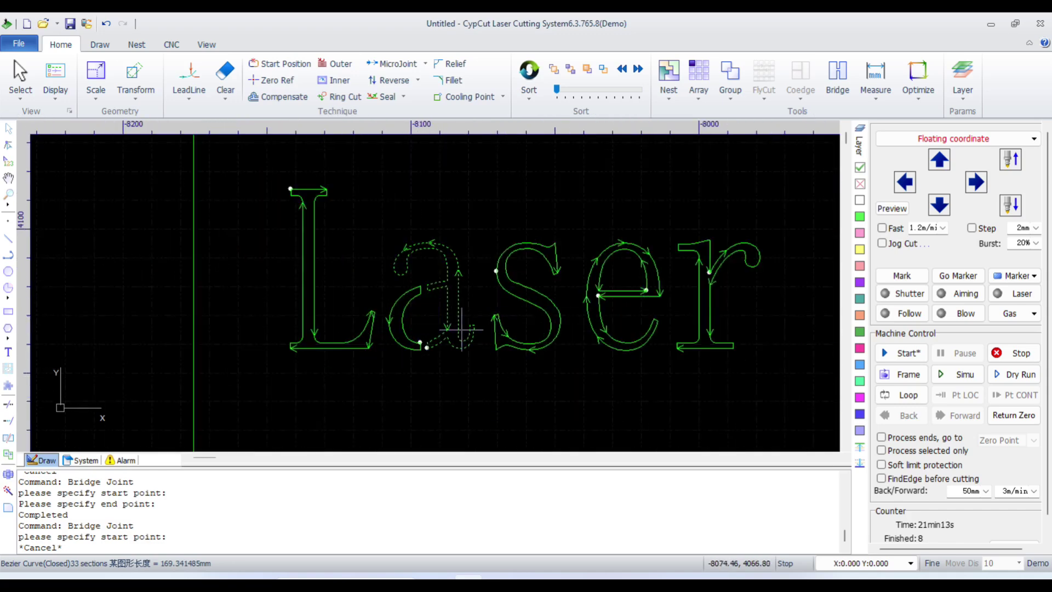
scroll(440, 300, down, 1)
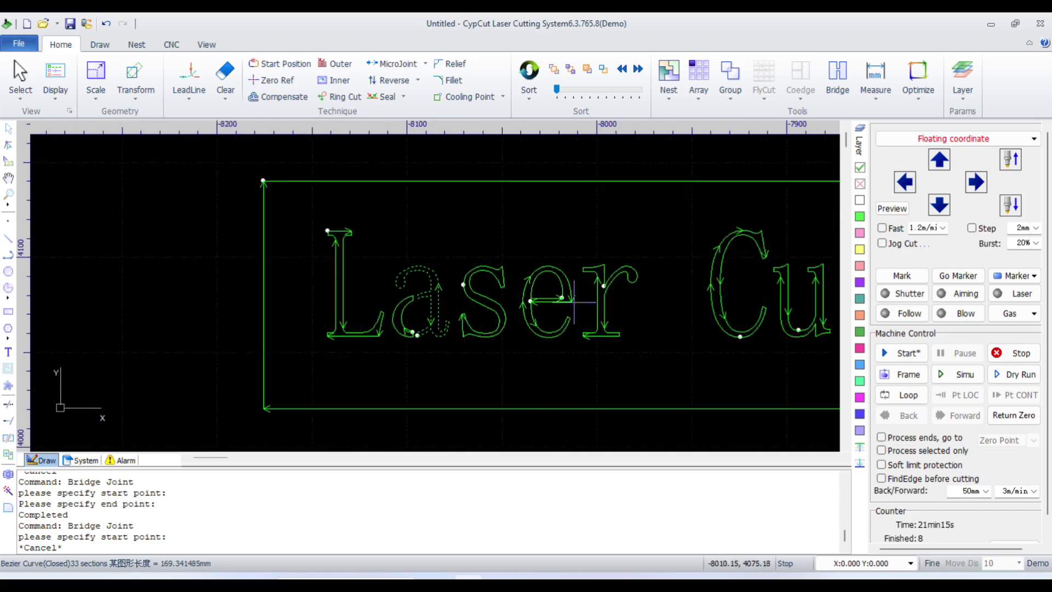
scroll(569, 295, up, 2)
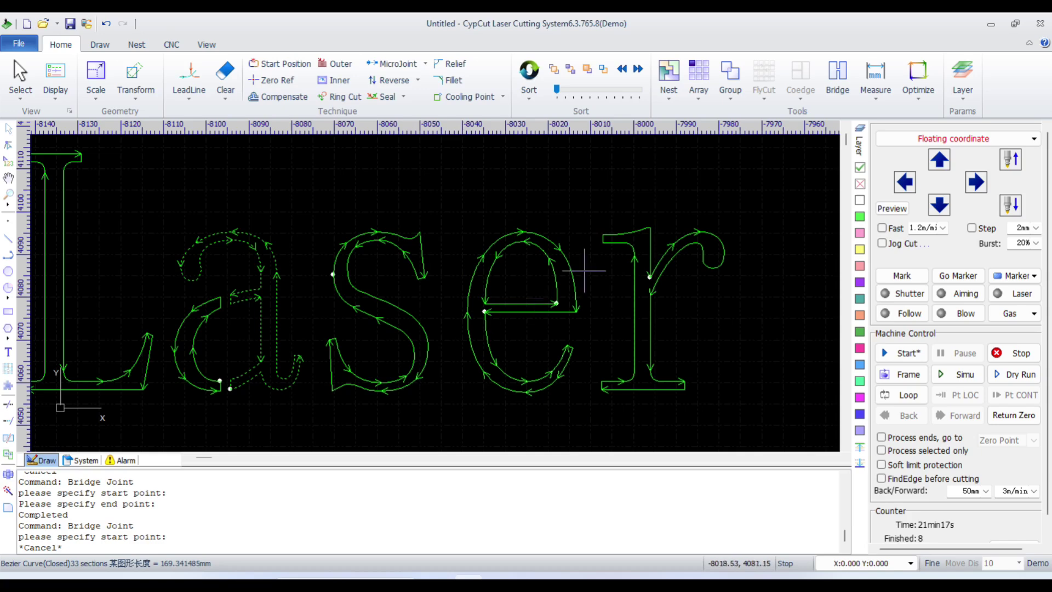
Step: Add a bridge with the default width across the e's crossbar
click(837, 81)
click(568, 344)
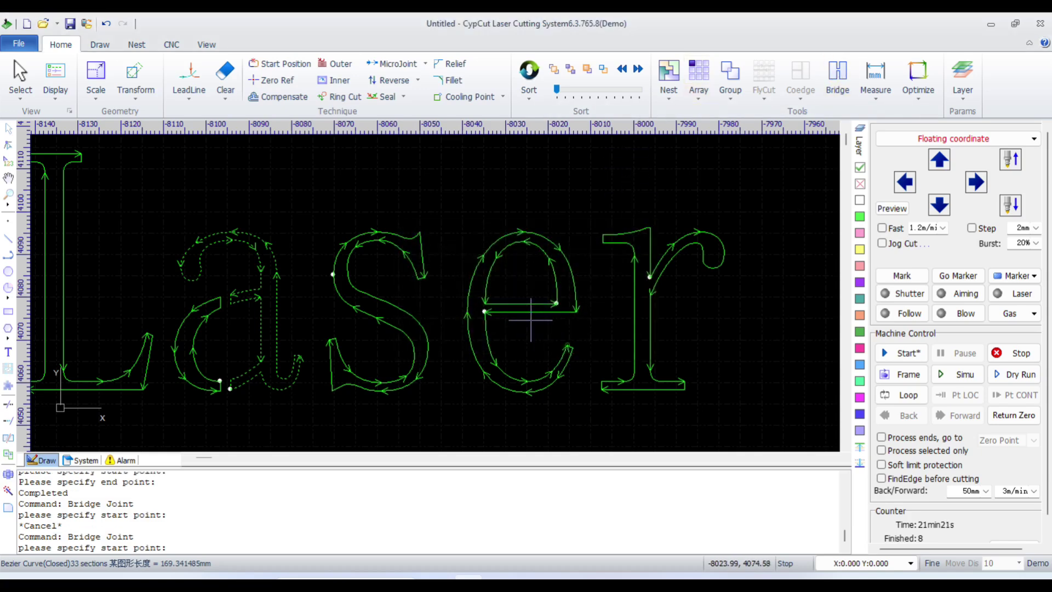
click(521, 322)
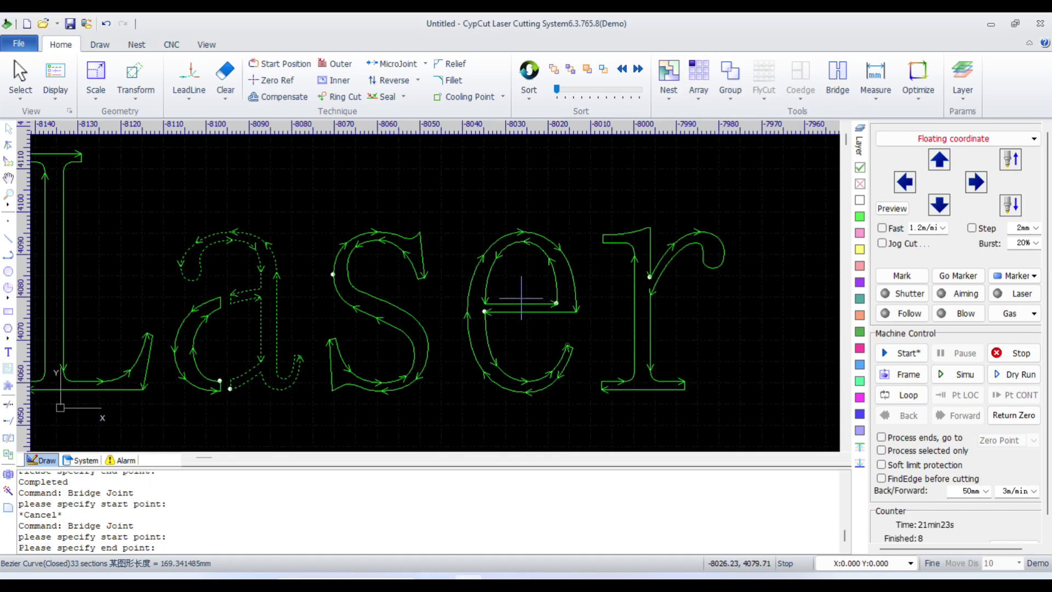
click(520, 293)
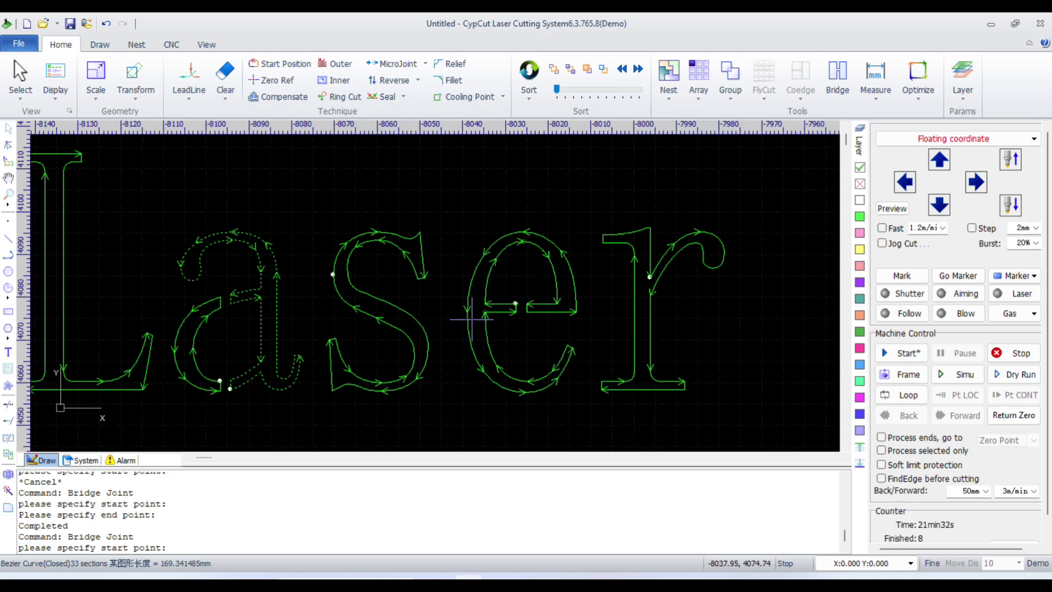
Step: Add a bridge across the upper outline of the g in Cutting
scroll(472, 319, down, 2)
scroll(416, 317, down, 2)
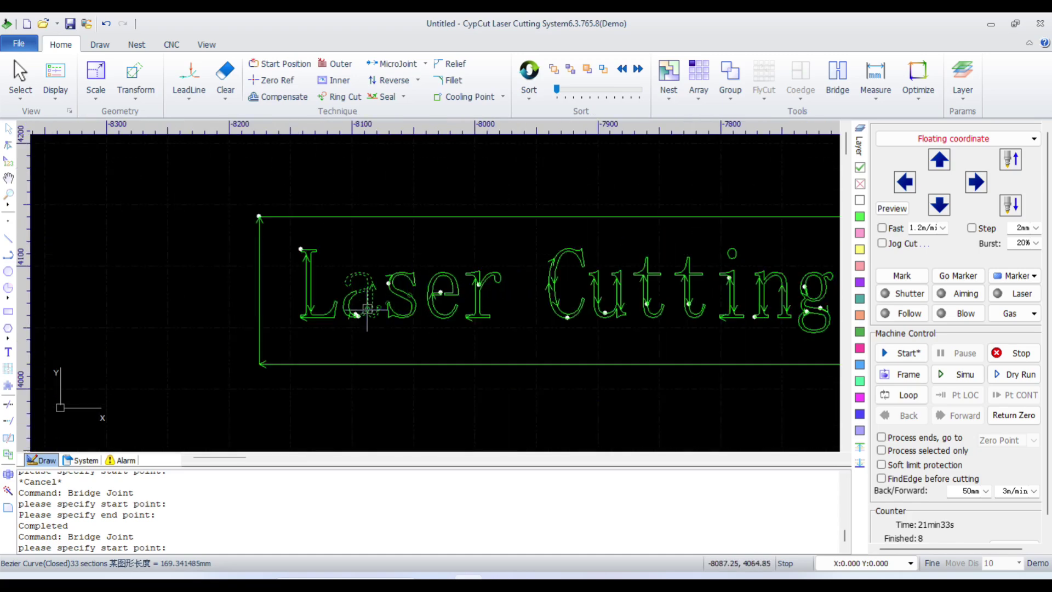
scroll(384, 315, down, 1)
scroll(538, 294, up, 2)
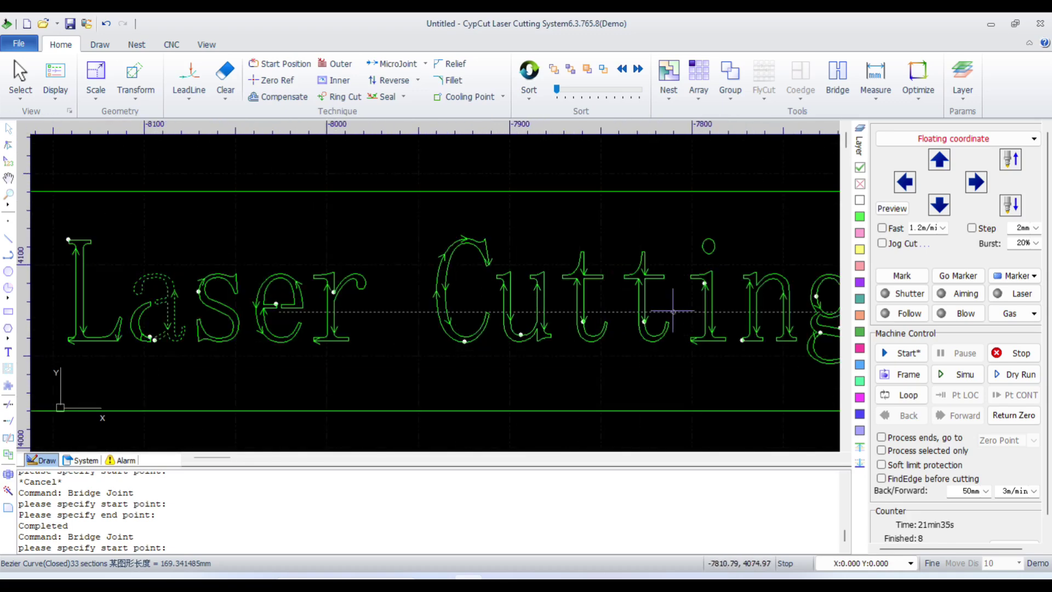
scroll(599, 305, up, 1)
scroll(555, 299, up, 1)
scroll(630, 287, up, 1)
scroll(624, 274, up, 1)
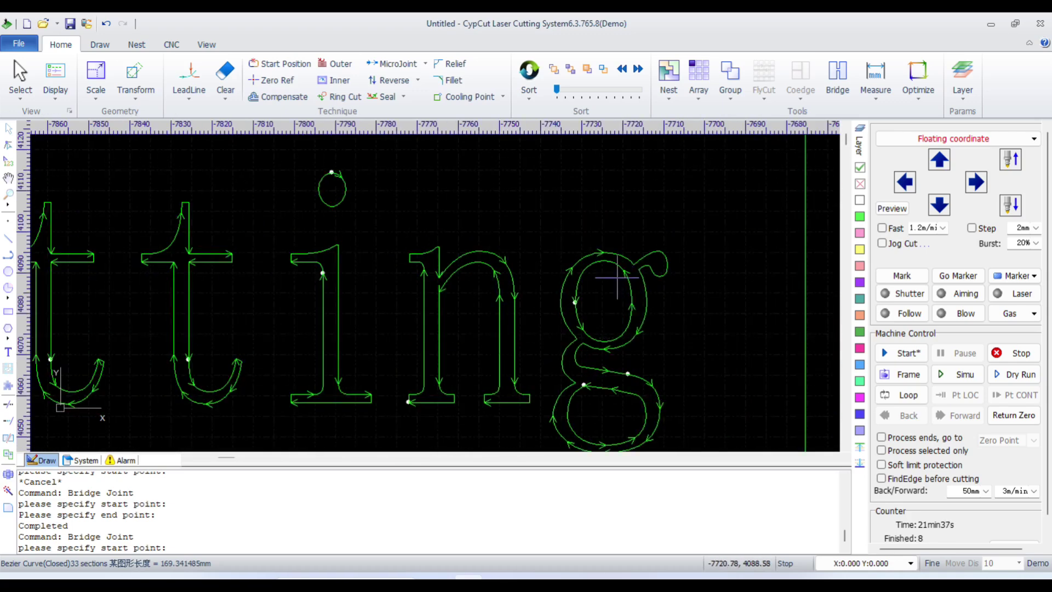
scroll(622, 270, up, 1)
click(577, 232)
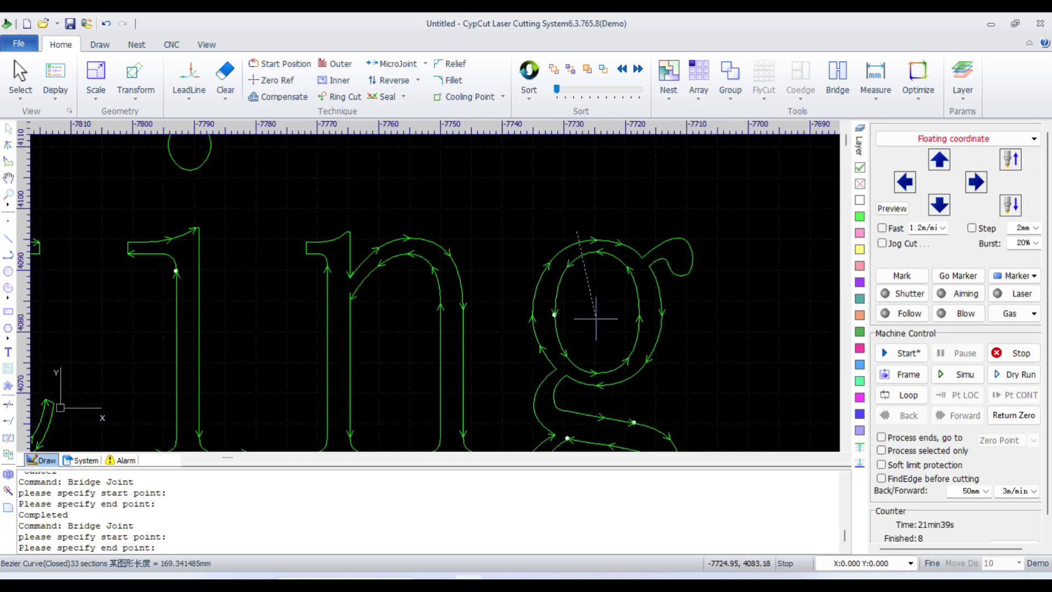
click(628, 394)
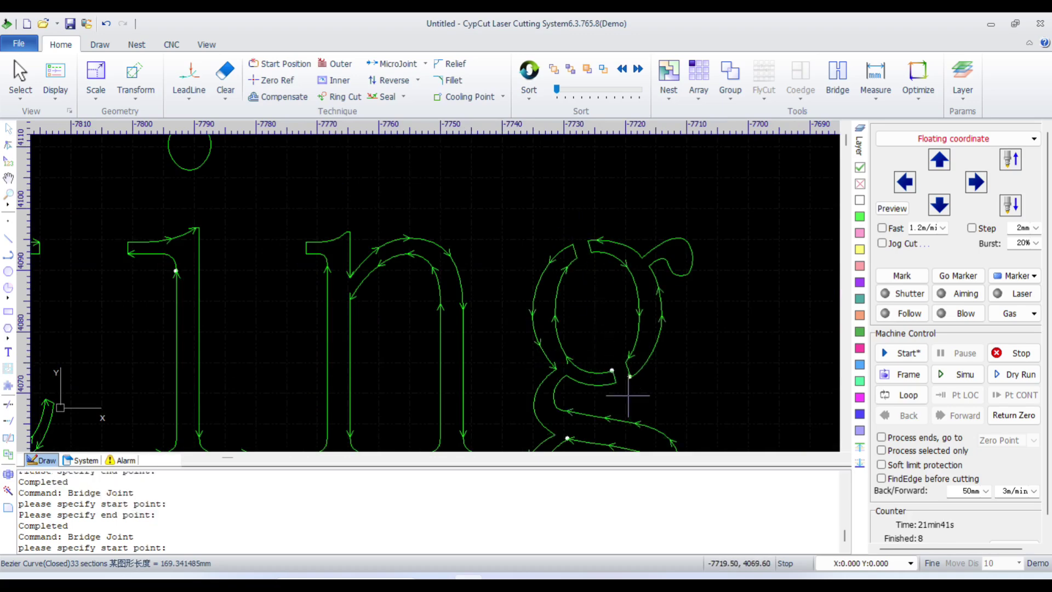
Step: Add a second bridge lower across the g's tail
scroll(601, 263, down, 3)
scroll(606, 352, up, 3)
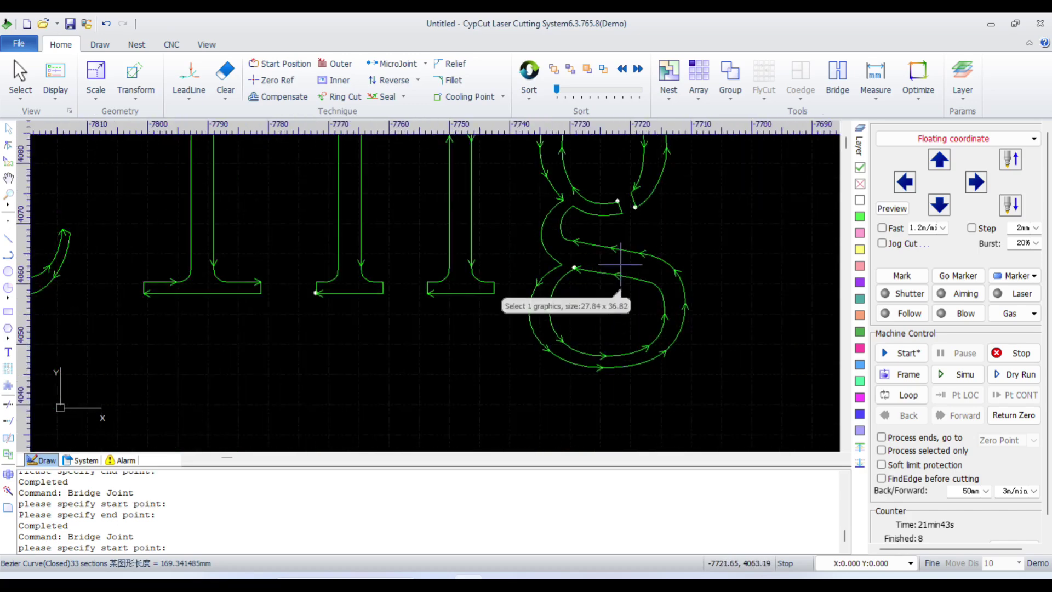
click(635, 245)
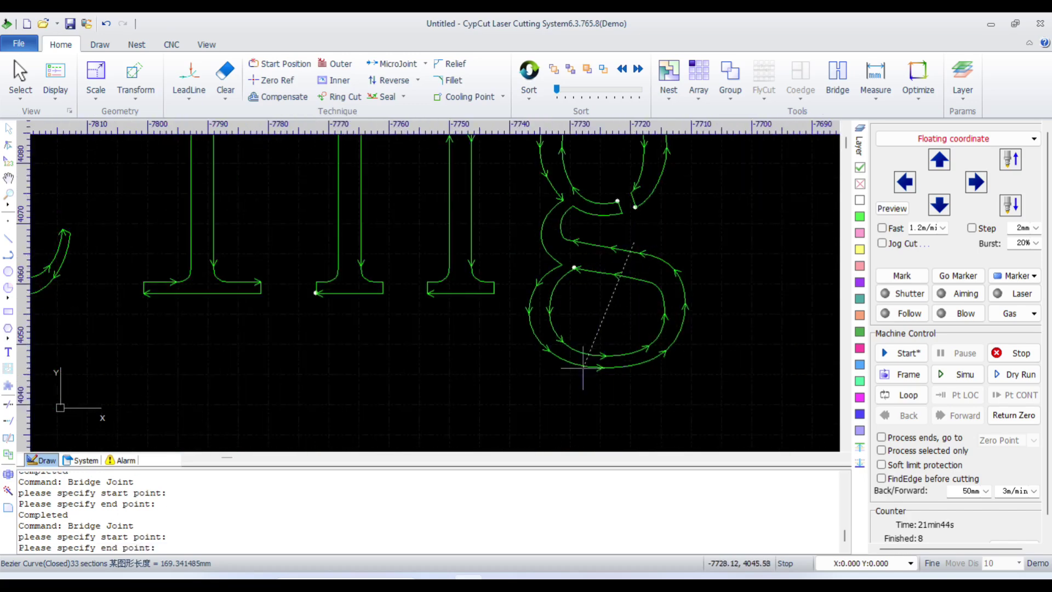
click(566, 398)
scroll(593, 399, down, 2)
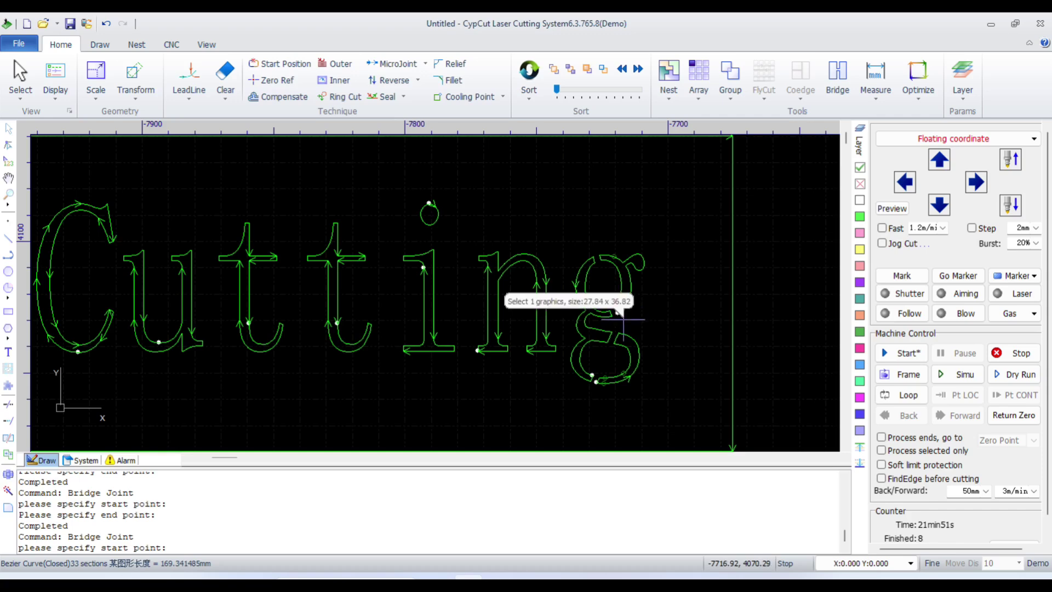
scroll(622, 325, down, 3)
scroll(663, 340, down, 2)
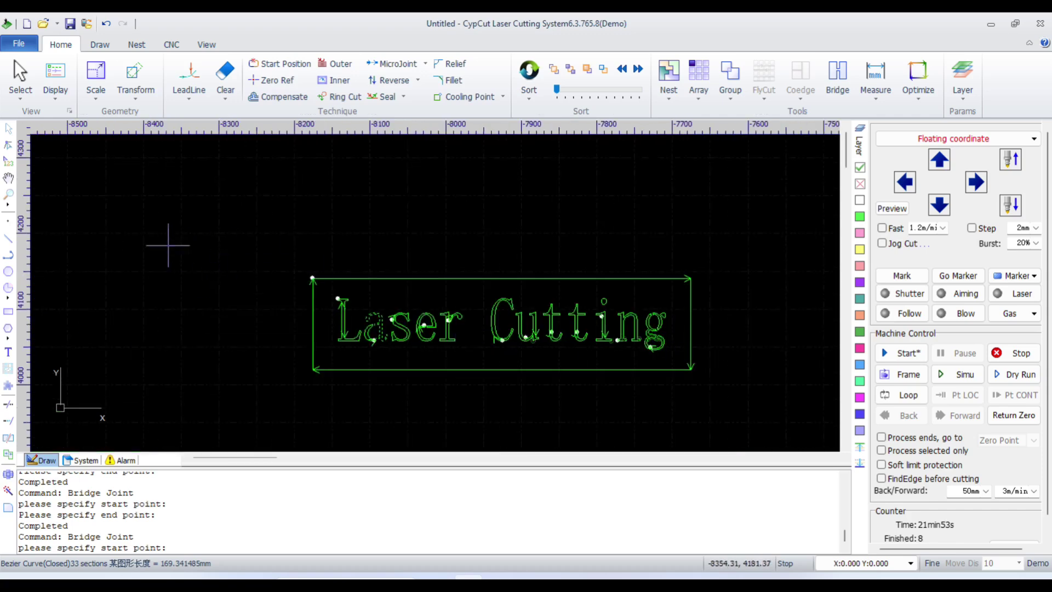
Step: Select all the Laser Cutting text and frame and apply 1.5mm line lead-ins at 90°
key(Escape)
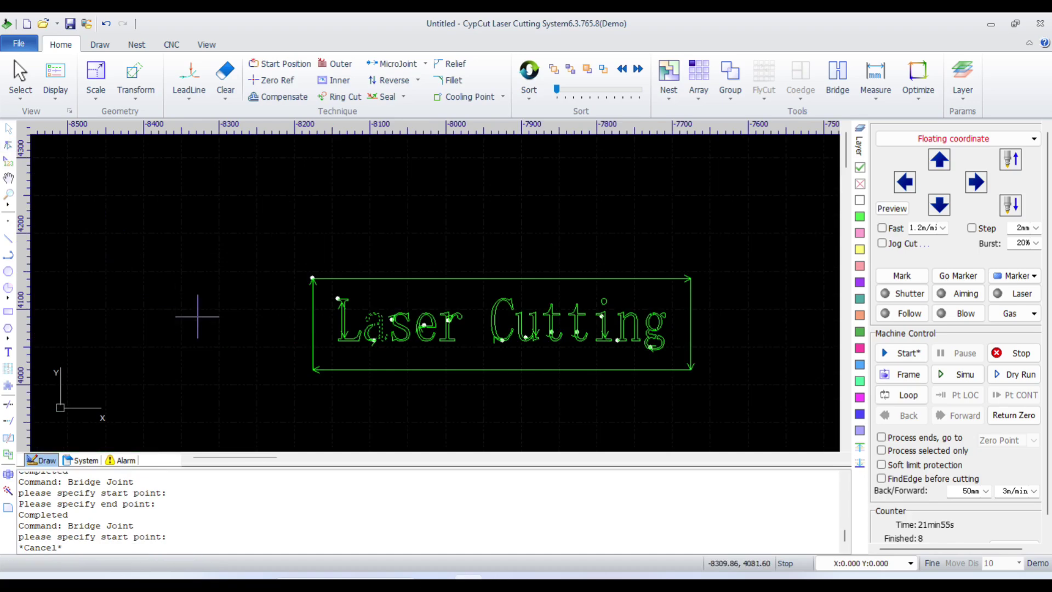
key(Escape)
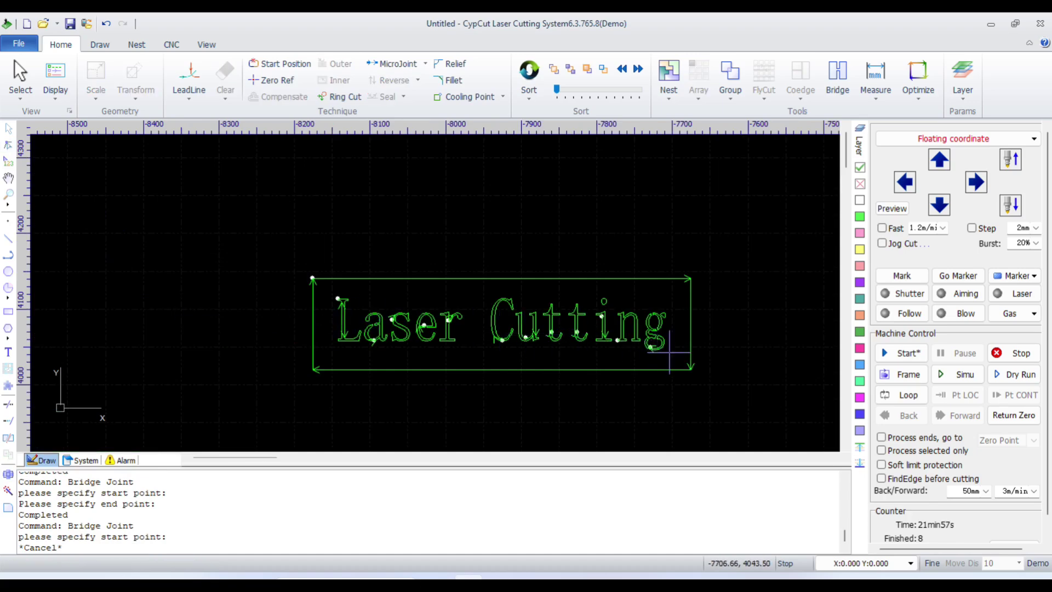
drag(699, 381, 244, 232)
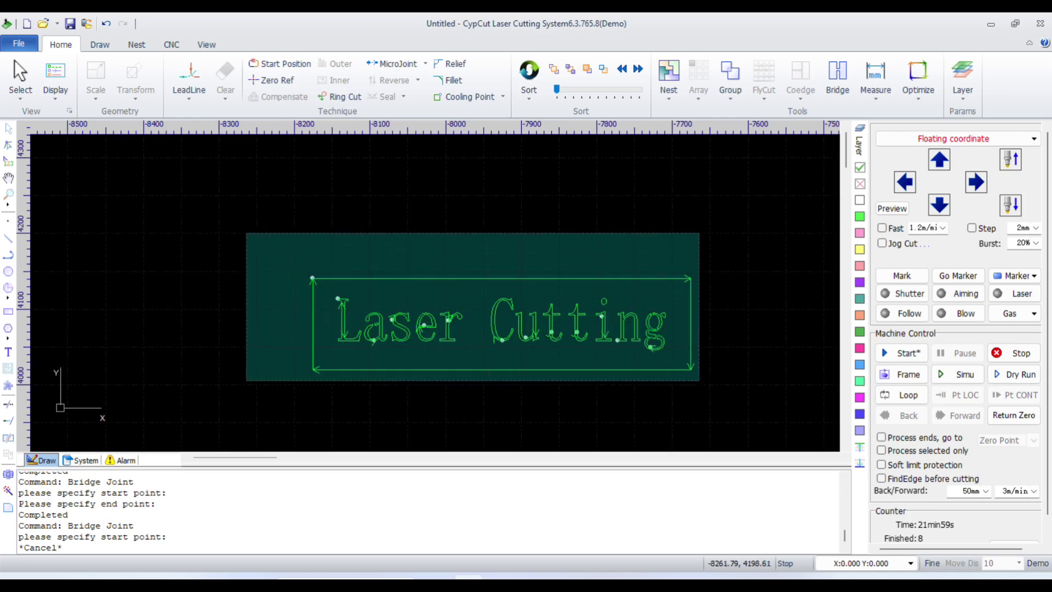
click(189, 74)
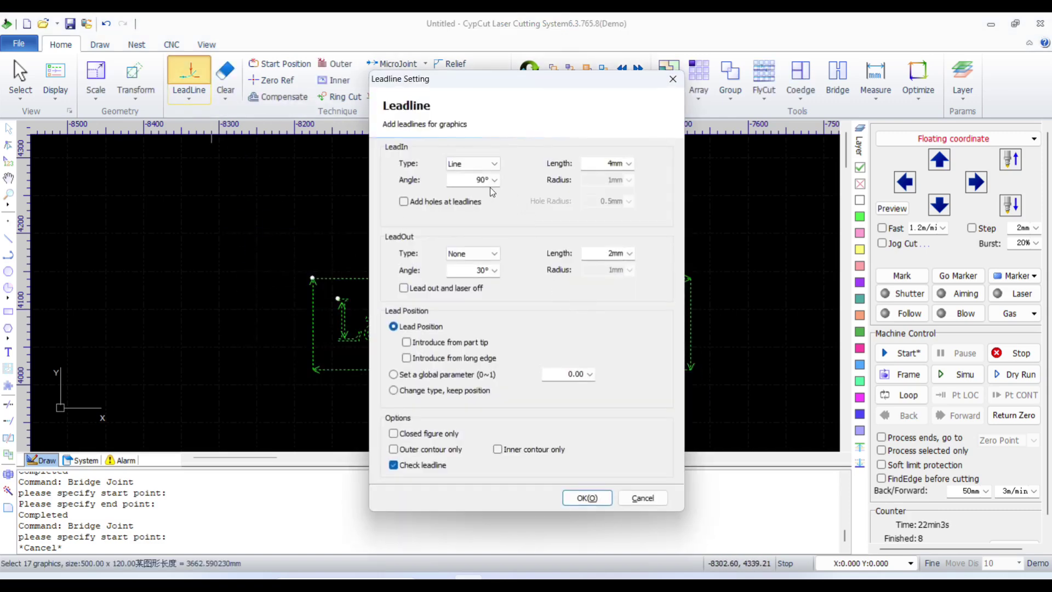
click(628, 164)
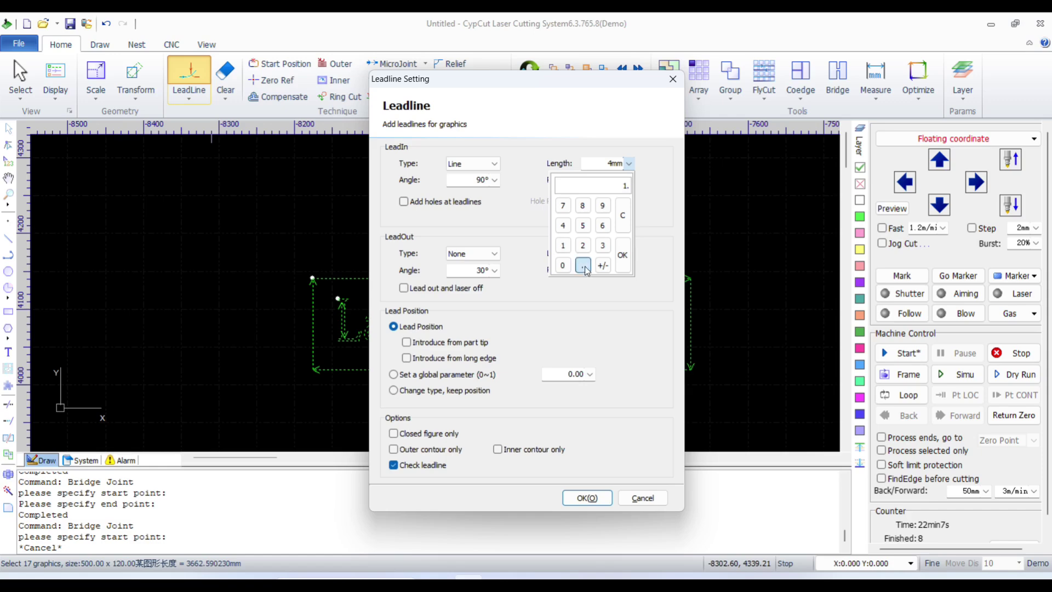
click(582, 225)
click(622, 255)
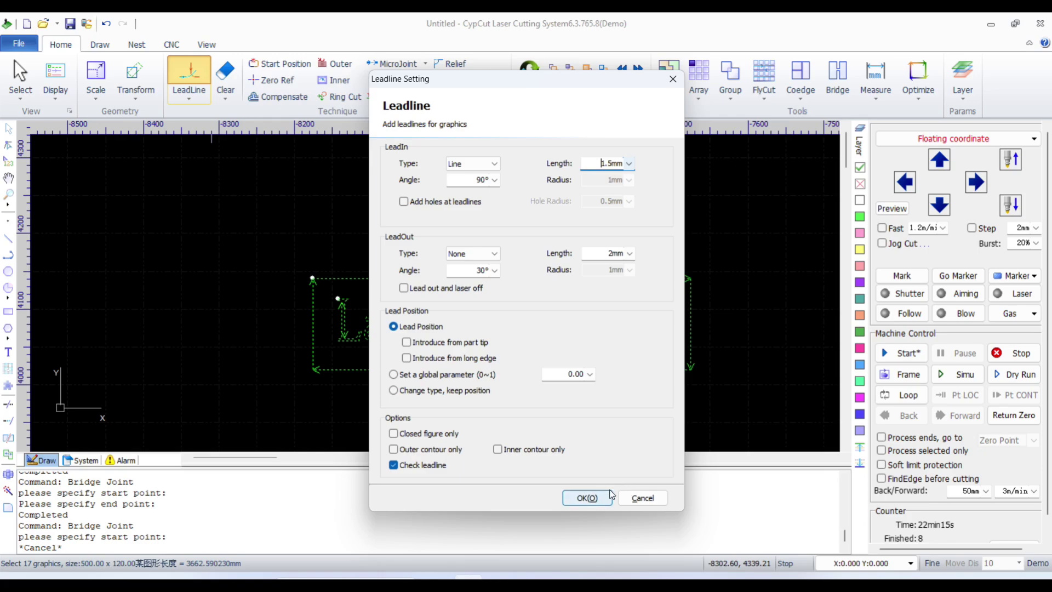
click(586, 497)
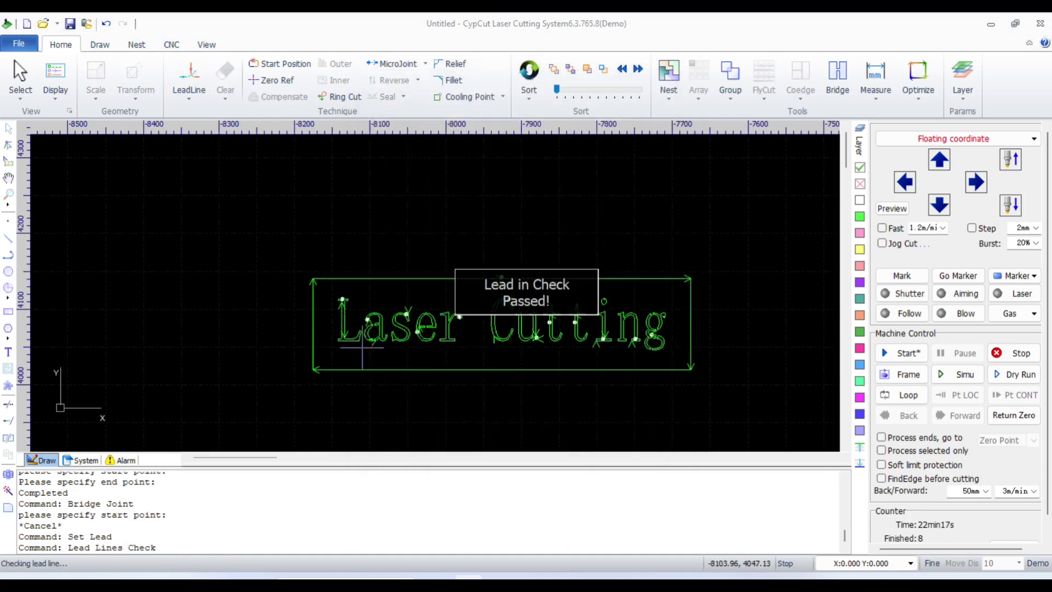
Step: Select the whole Laser Cutting lettering and apply the Outer fill setting
scroll(356, 348, up, 3)
scroll(400, 318, up, 3)
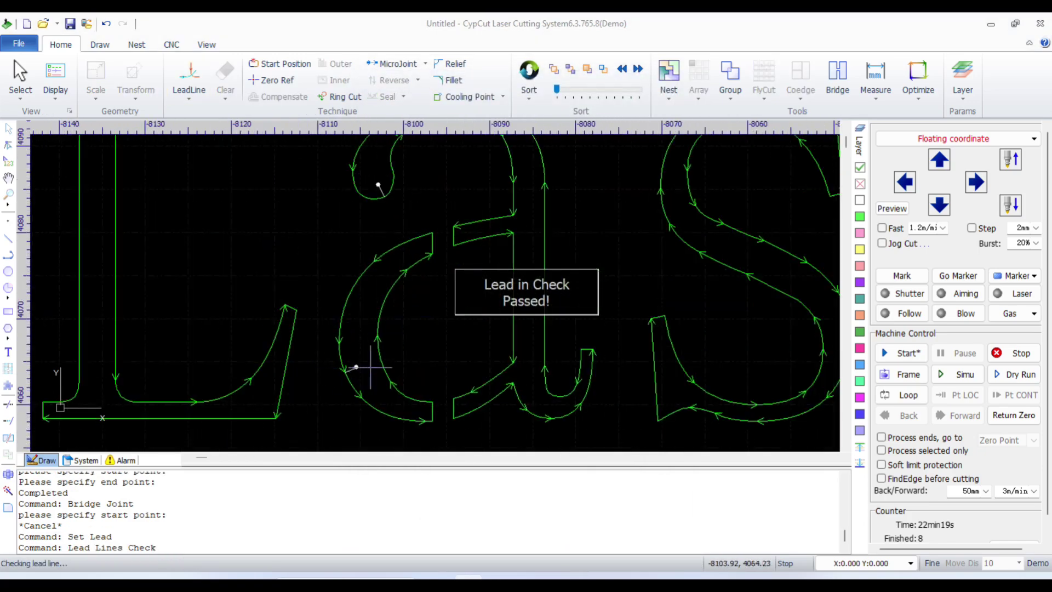
scroll(356, 367, down, 2)
scroll(383, 290, up, 1)
scroll(394, 288, down, 1)
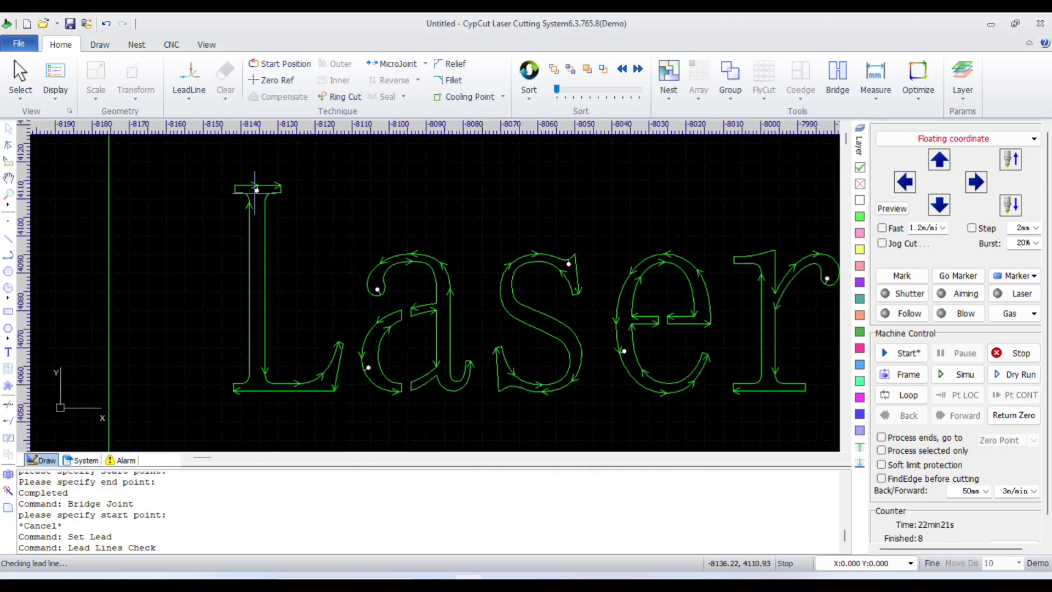
scroll(253, 188, up, 2)
scroll(313, 227, down, 3)
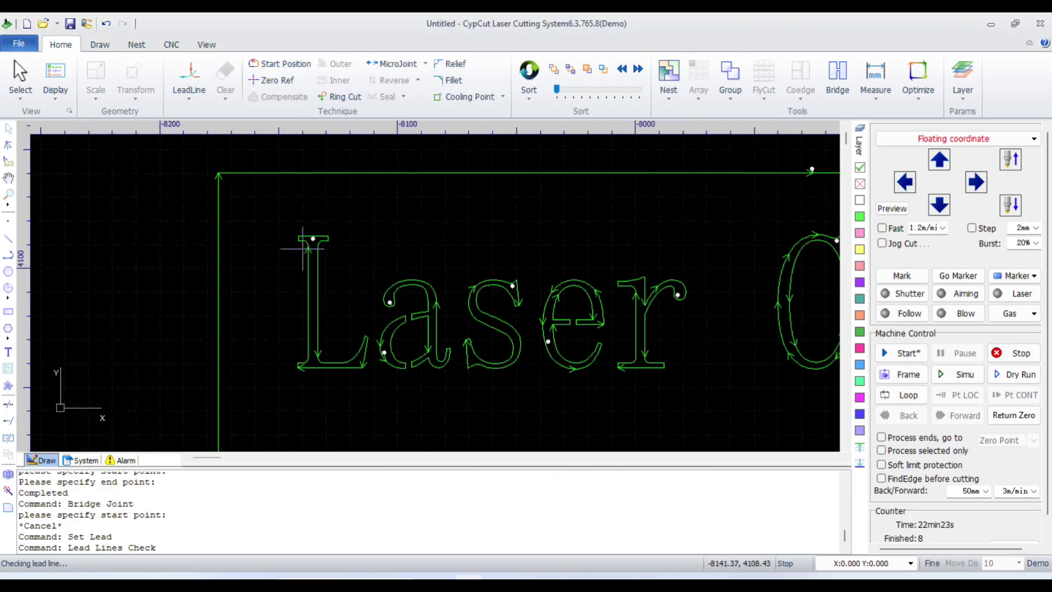
scroll(442, 326, up, 1)
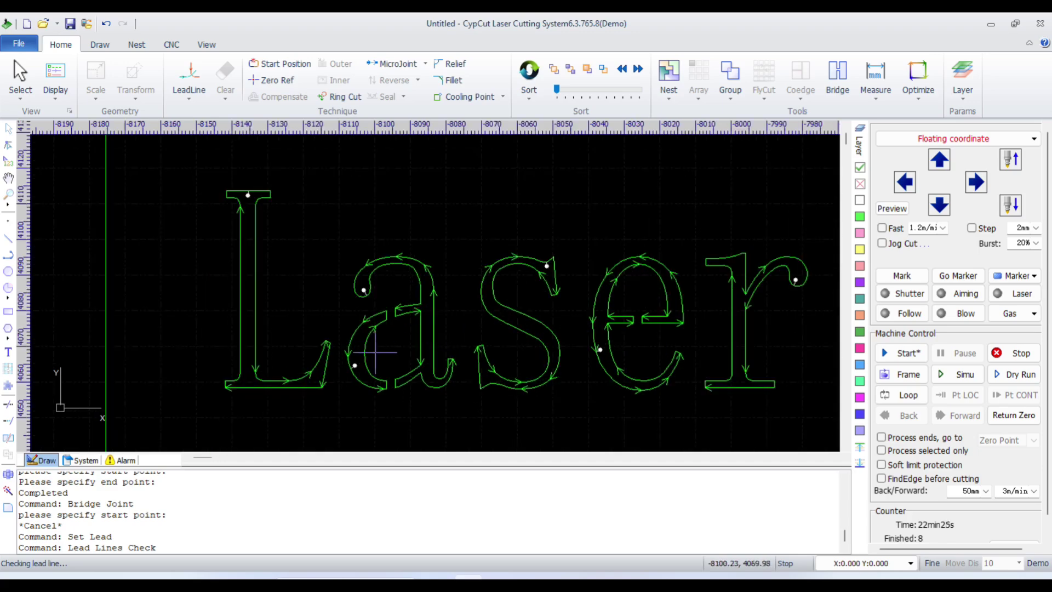
scroll(359, 375, up, 2)
scroll(351, 383, down, 2)
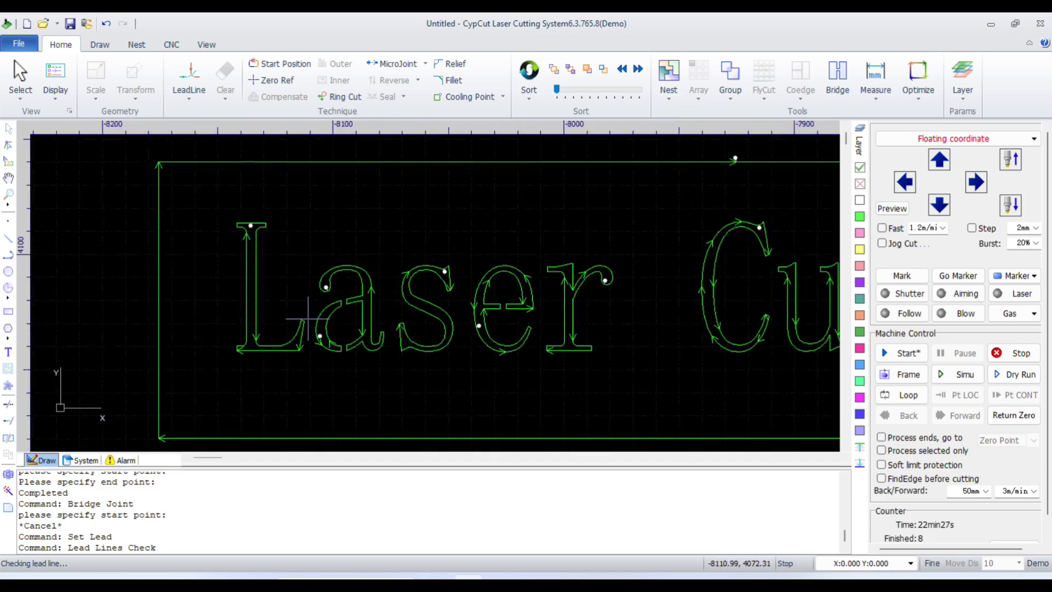
scroll(346, 392, down, 3)
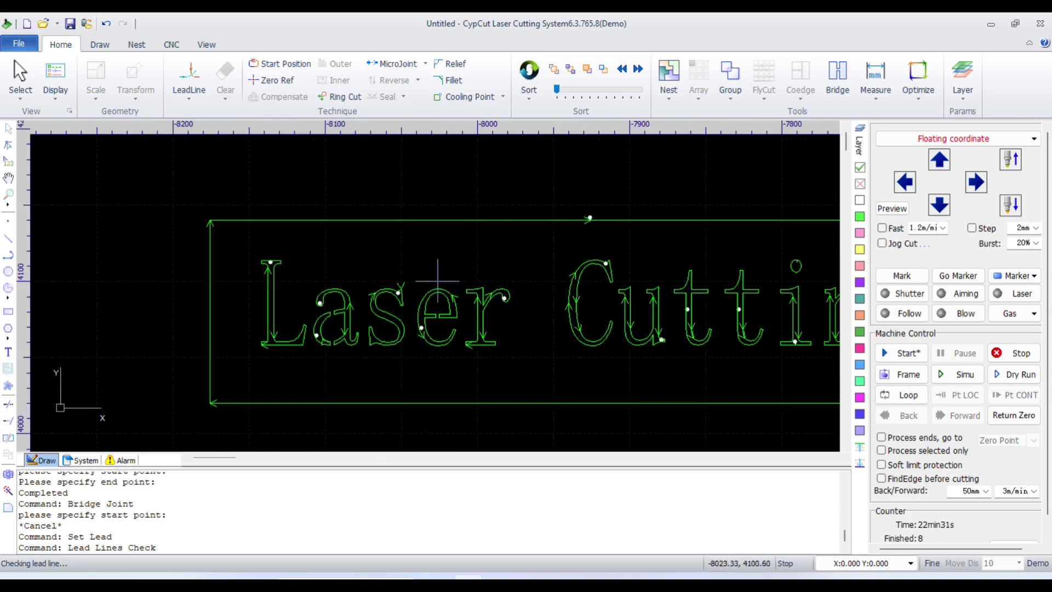
click(344, 339)
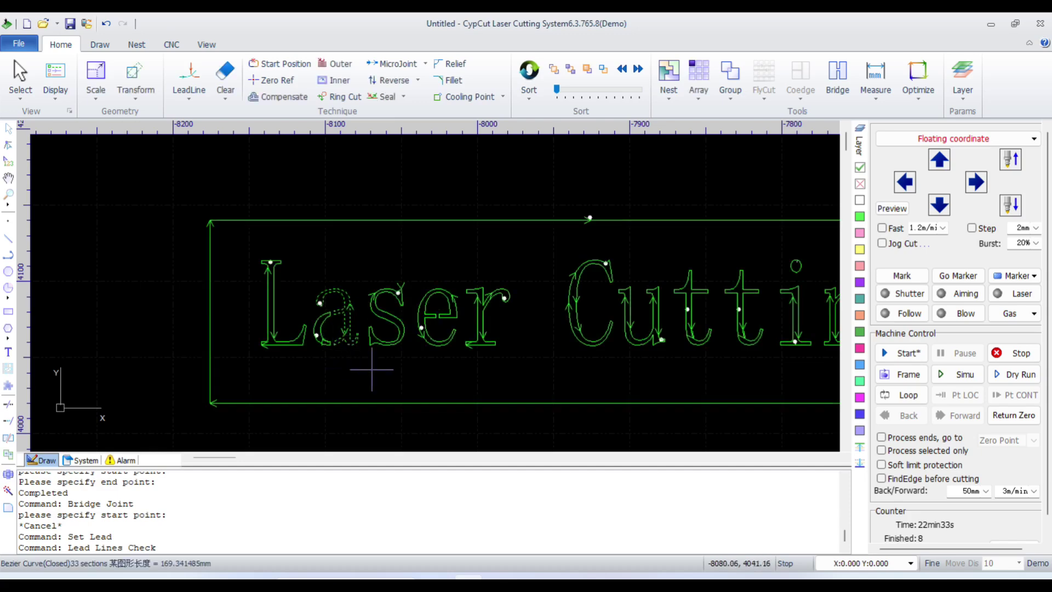
scroll(372, 369, down, 3)
drag(579, 351, 371, 315)
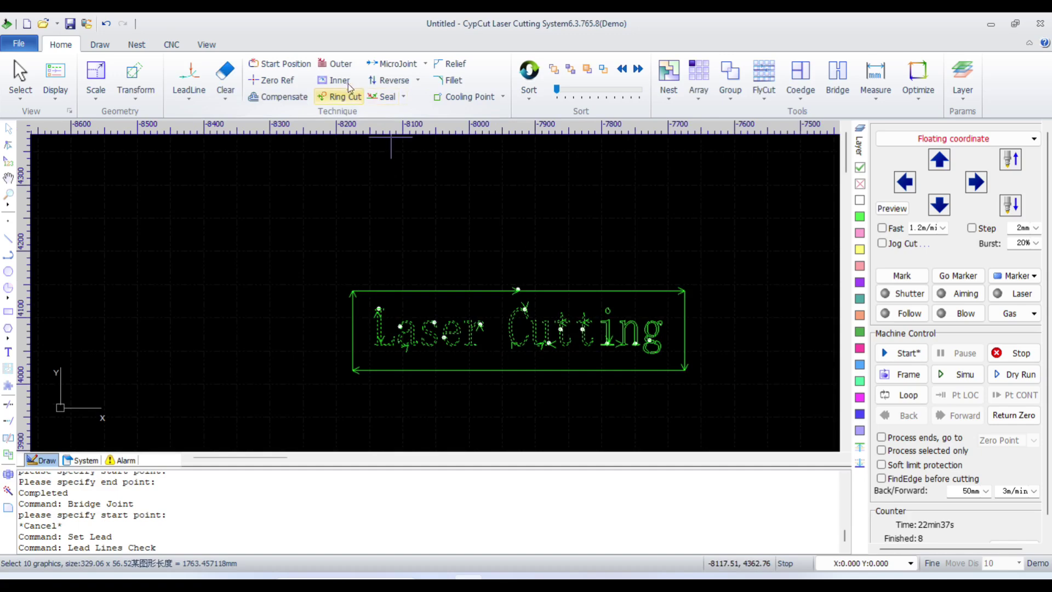
click(340, 65)
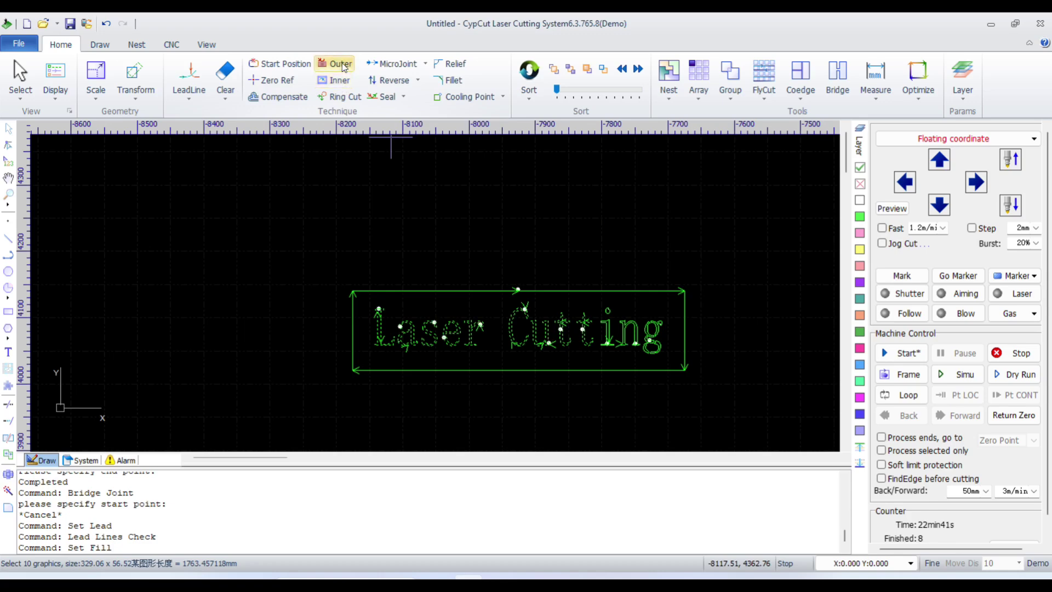
Step: Clear the selection and select the L outline to check its lead-in
scroll(372, 274, up, 3)
scroll(421, 242, up, 3)
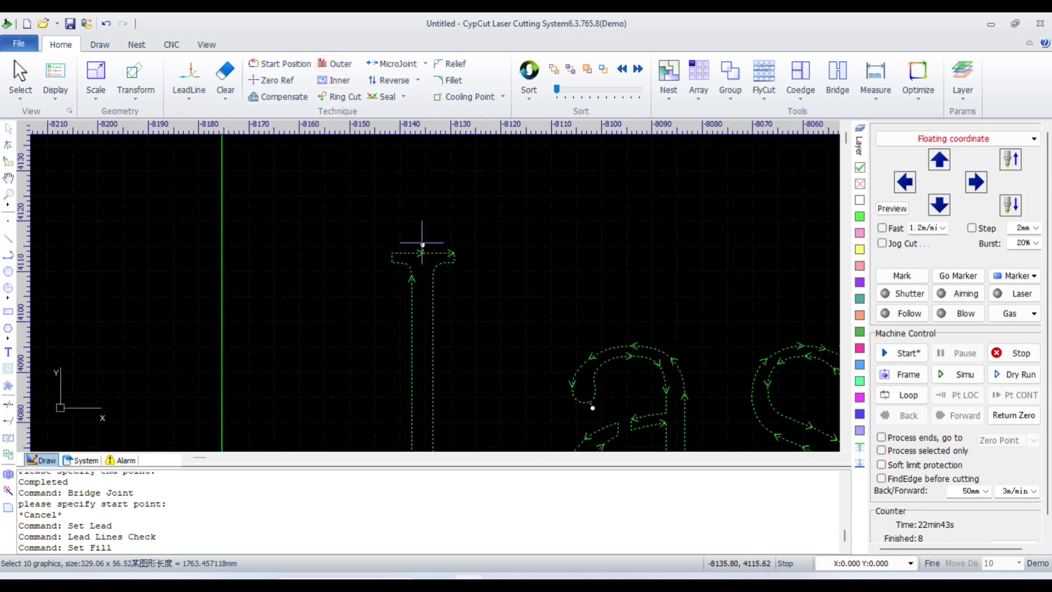
key(Escape)
scroll(430, 263, down, 2)
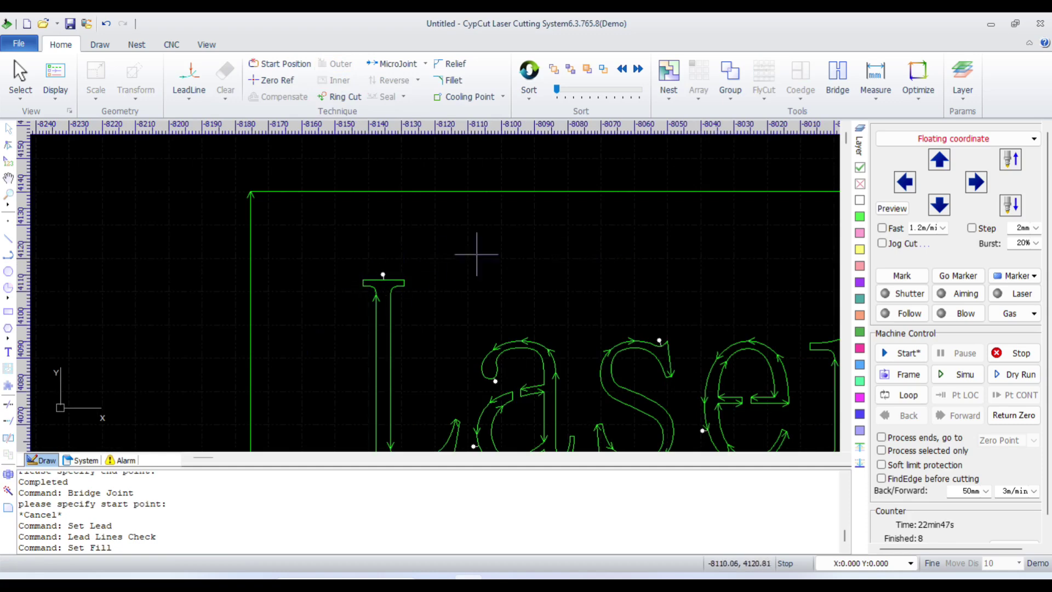
drag(430, 318, 362, 346)
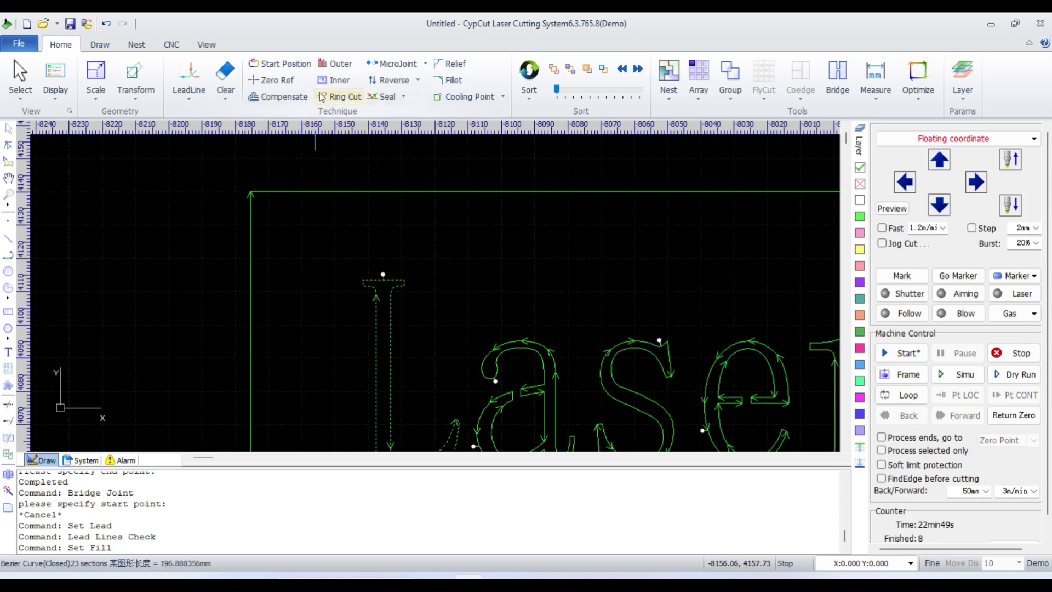
click(404, 264)
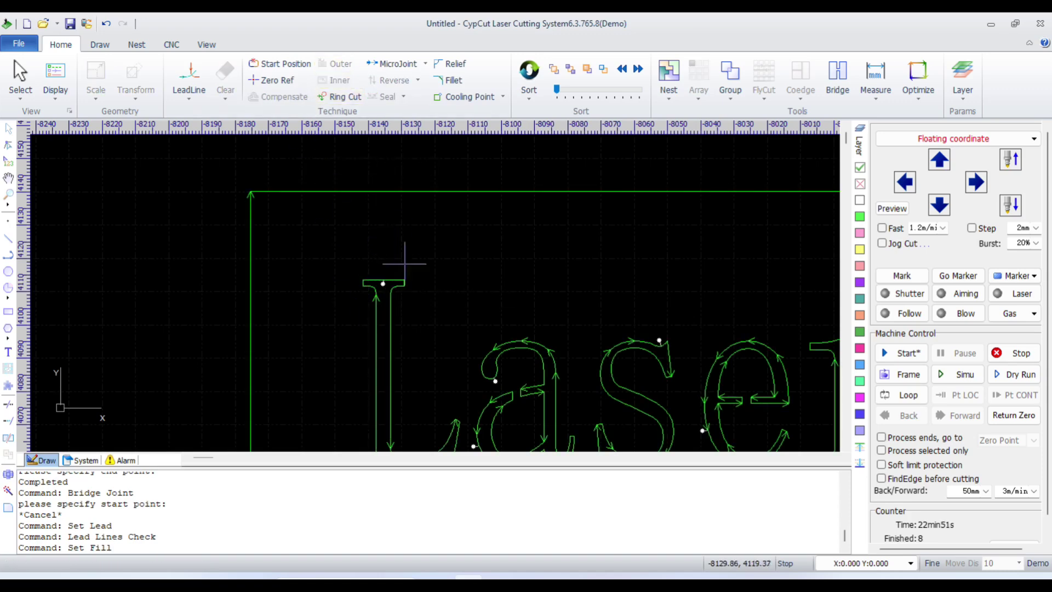
click(528, 83)
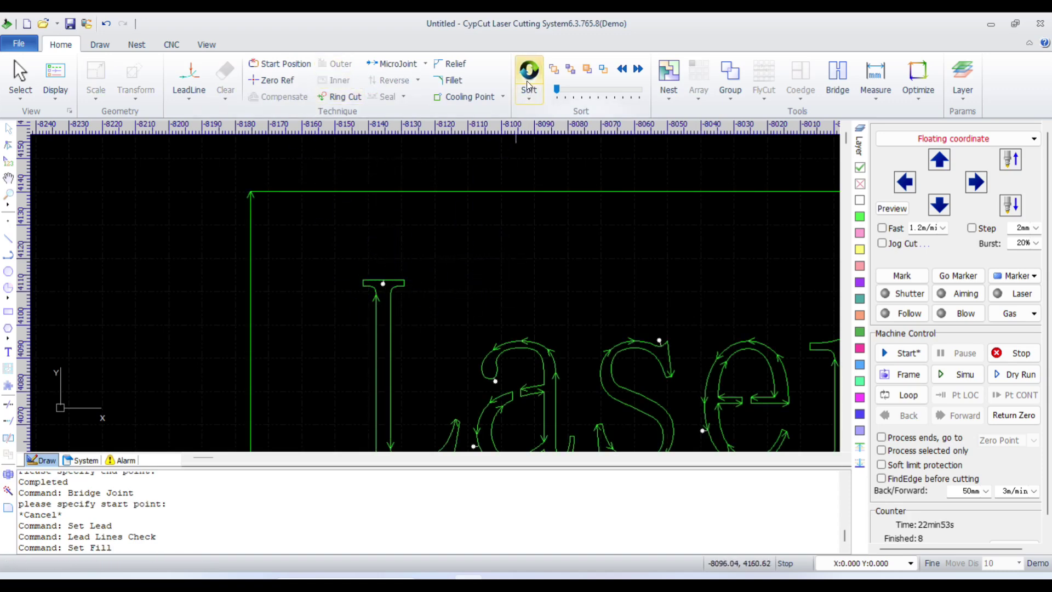
Step: Sort the cutting sequence of the parts
click(528, 84)
scroll(430, 247, down, 3)
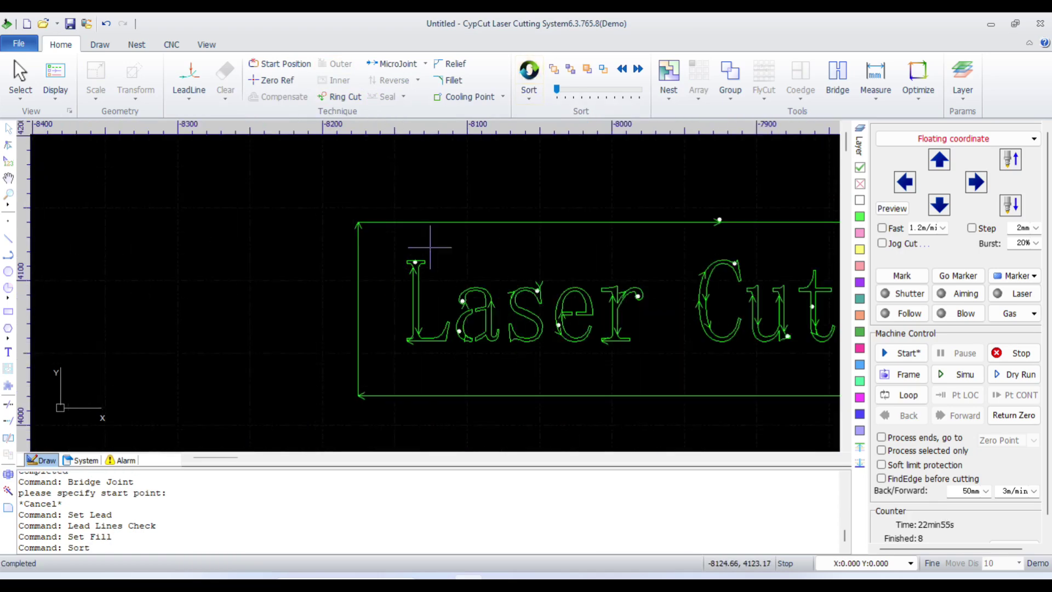
scroll(526, 271, up, 2)
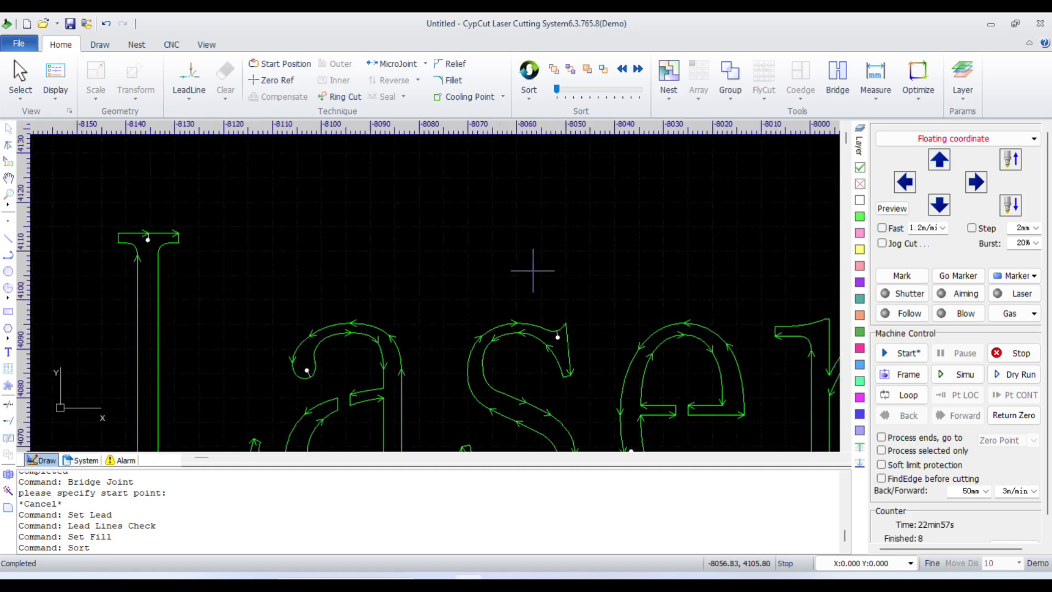
scroll(468, 304, down, 2)
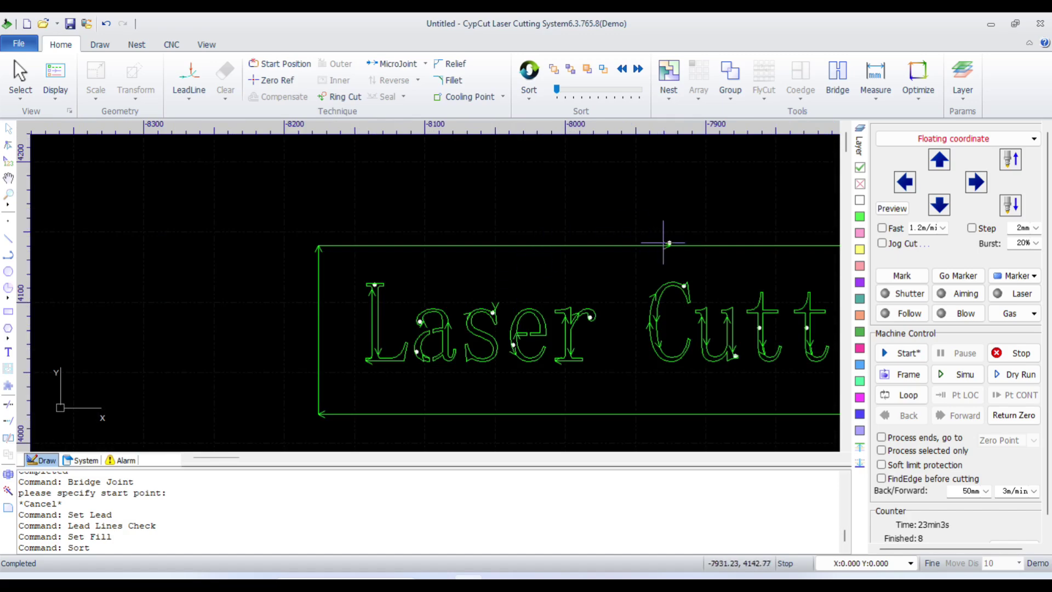
scroll(500, 276, down, 2)
scroll(627, 260, up, 1)
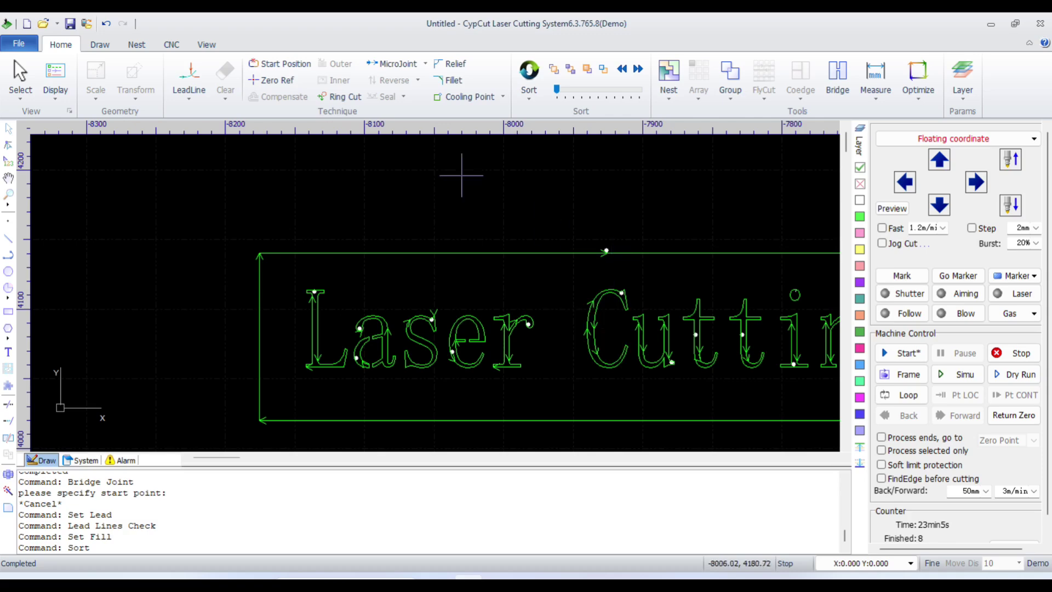
Step: Set the frame's cut start point at its top-left corner
click(284, 66)
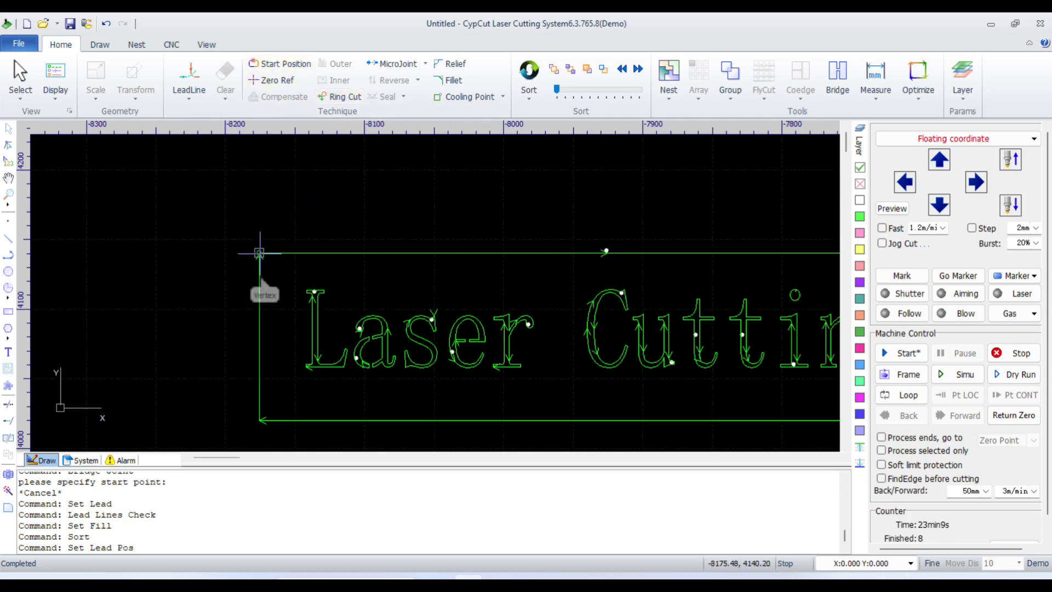
click(258, 253)
scroll(268, 272, up, 3)
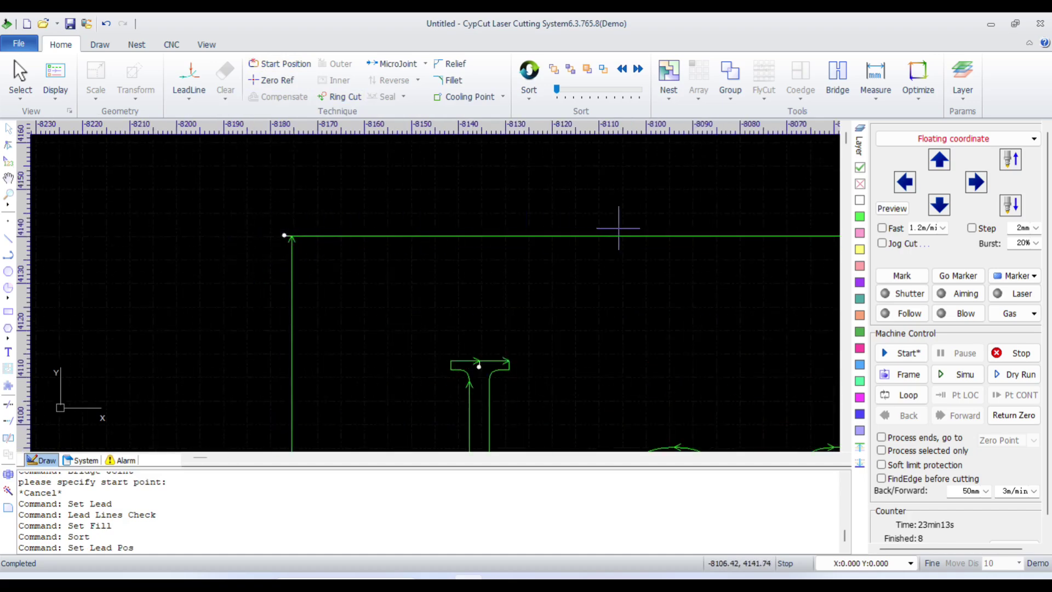
right_click(410, 174)
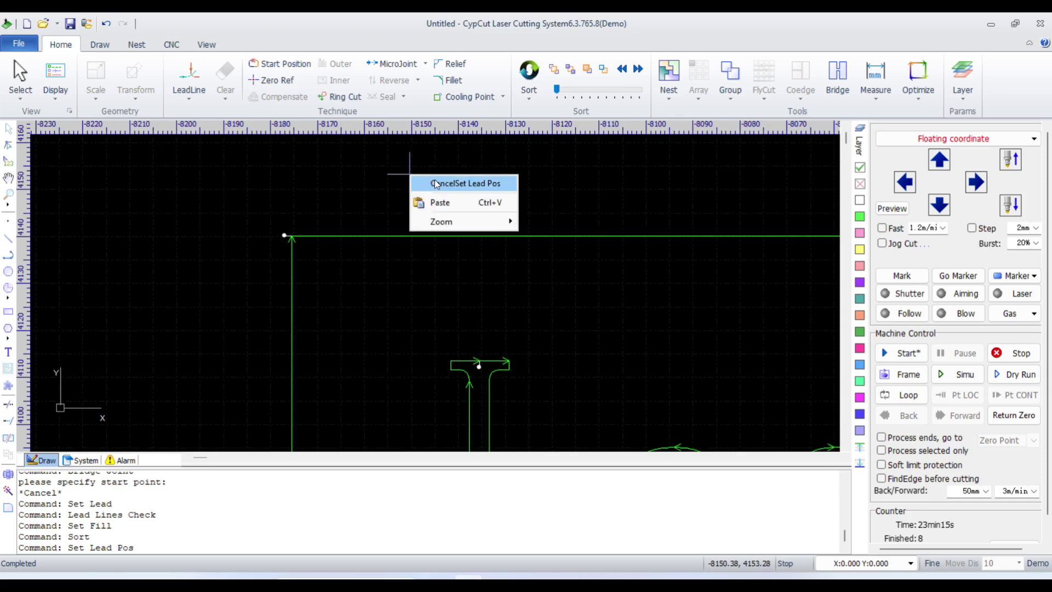
click(441, 184)
Step: Reverse the outer frame's cutting direction
click(342, 236)
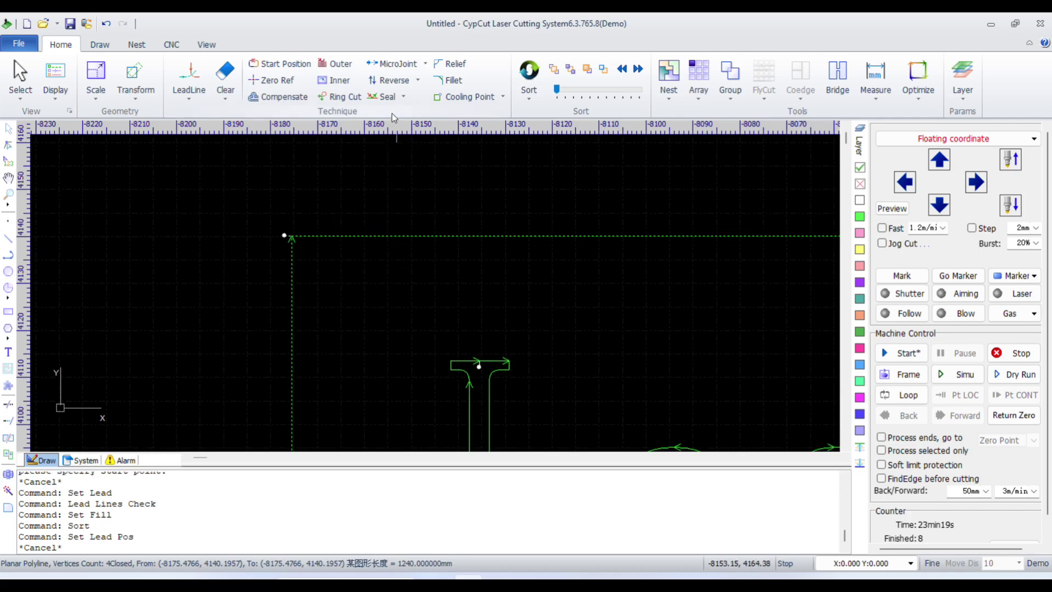
click(390, 86)
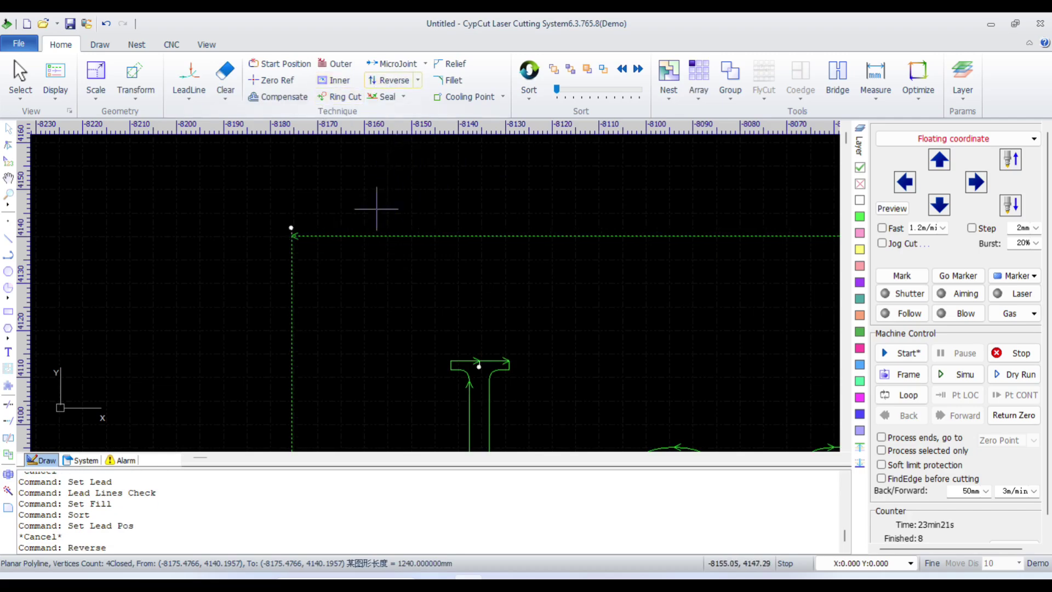
scroll(230, 218, down, 2)
scroll(310, 233, down, 2)
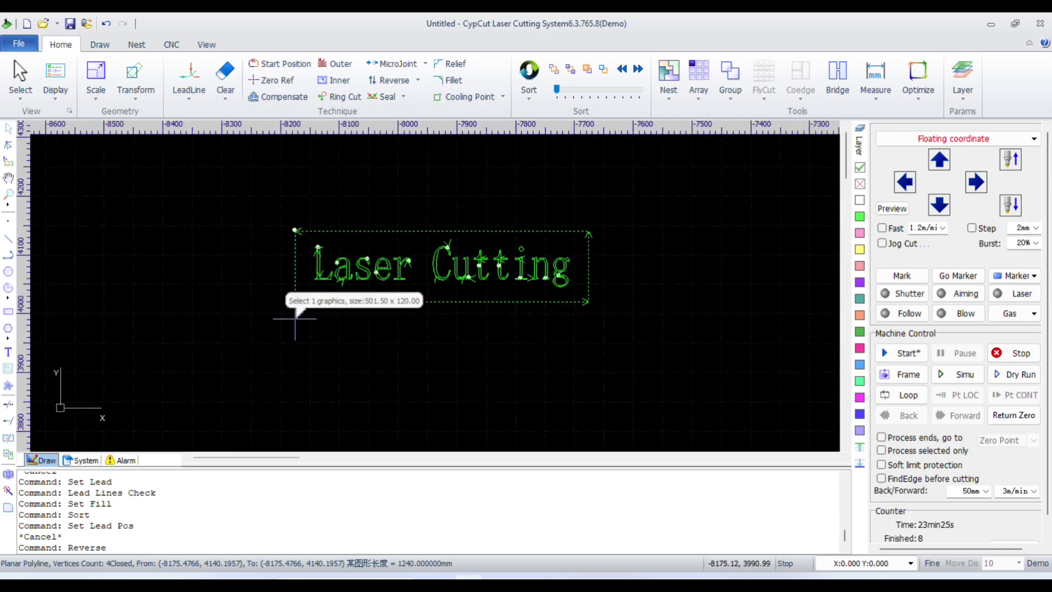
Step: Set the Laser Cutting part's zero reference to BottomLeft
drag(645, 336, 205, 188)
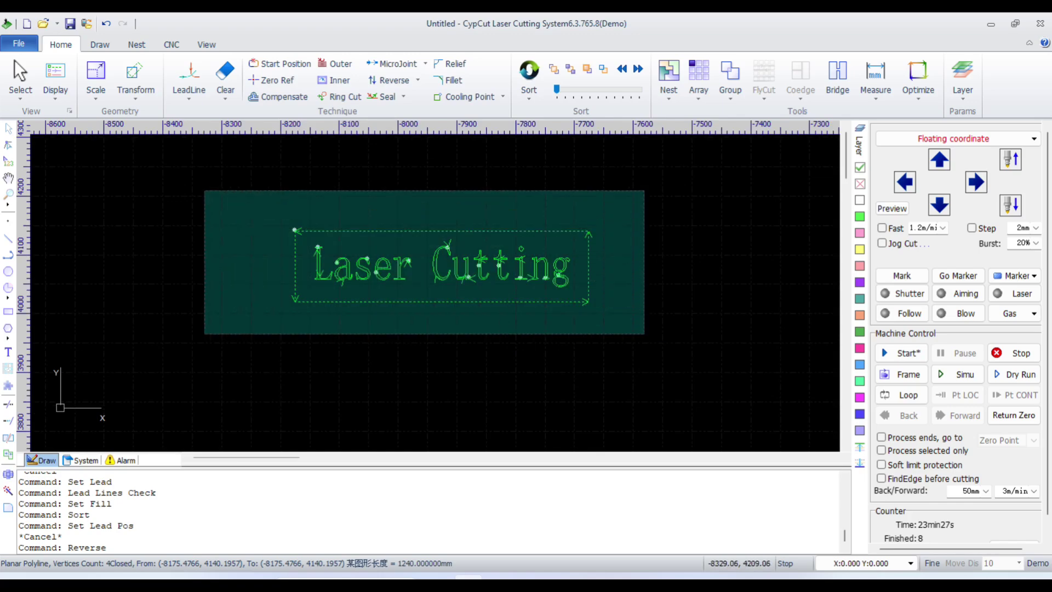
click(276, 82)
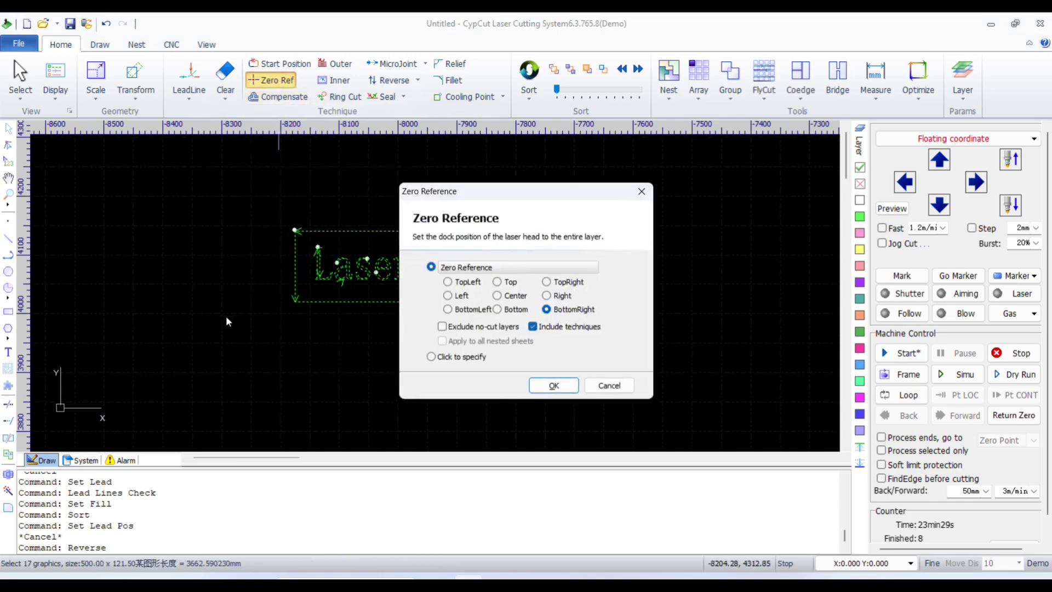
click(448, 310)
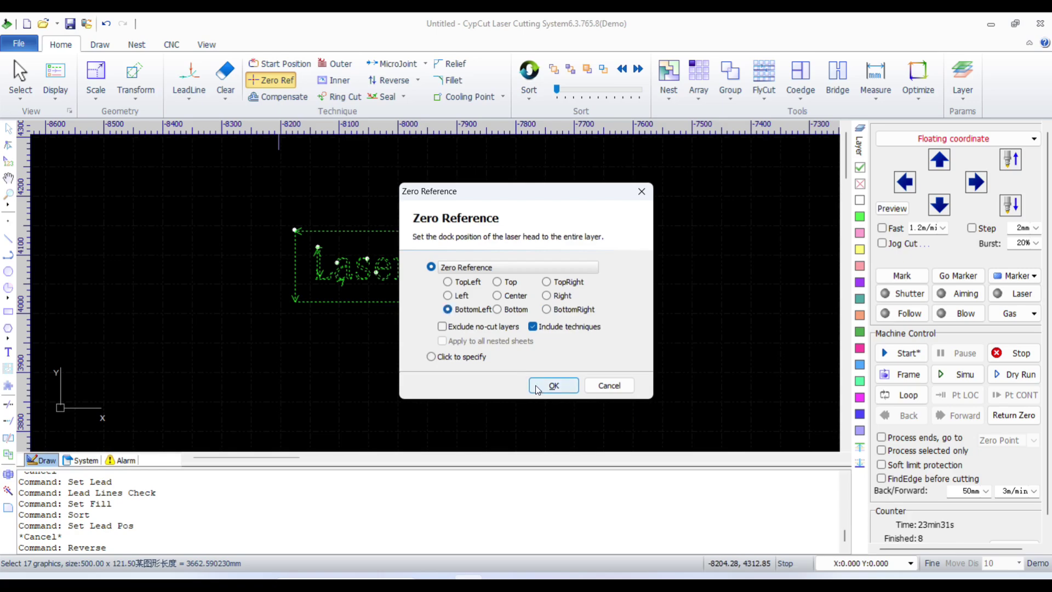
click(553, 385)
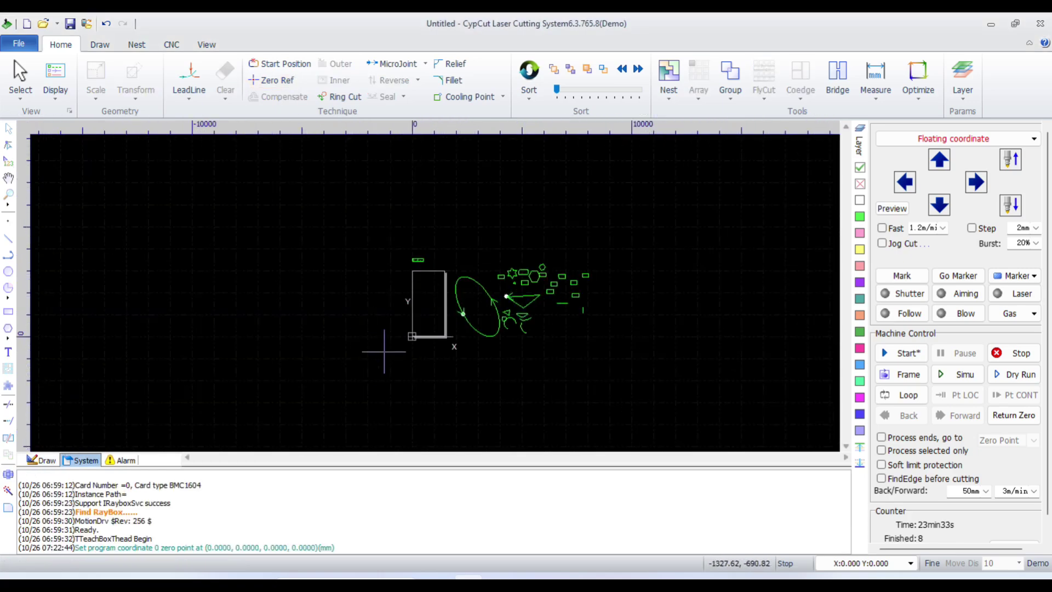
Step: Drag the Laser Cutting part down toward the program origin
scroll(481, 317, up, 3)
scroll(399, 357, down, 1)
scroll(439, 320, down, 2)
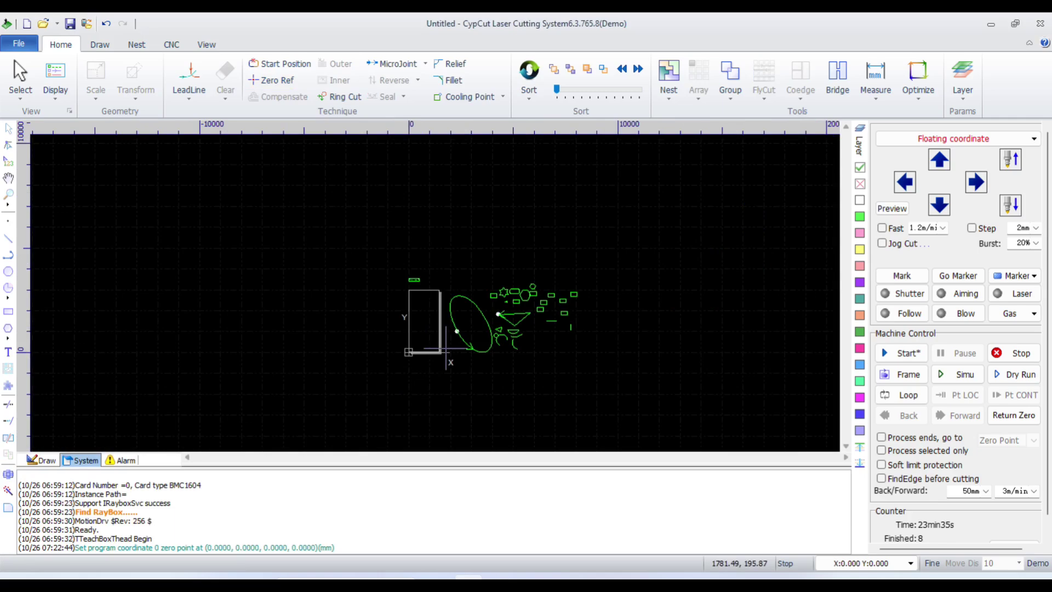
scroll(447, 348, up, 3)
scroll(453, 357, up, 2)
scroll(453, 356, down, 4)
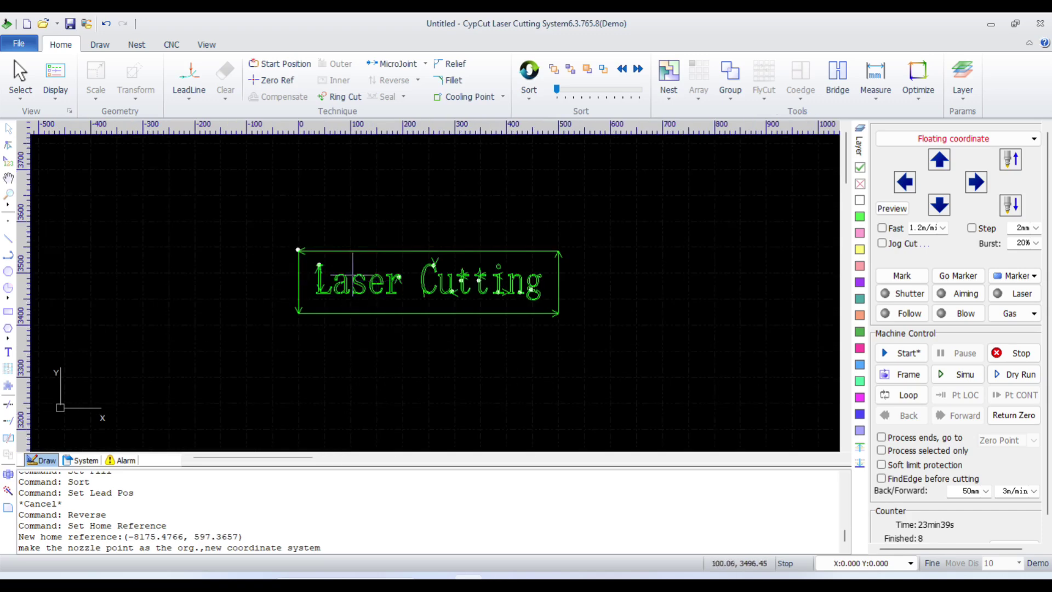
scroll(352, 273, up, 2)
scroll(408, 178, down, 3)
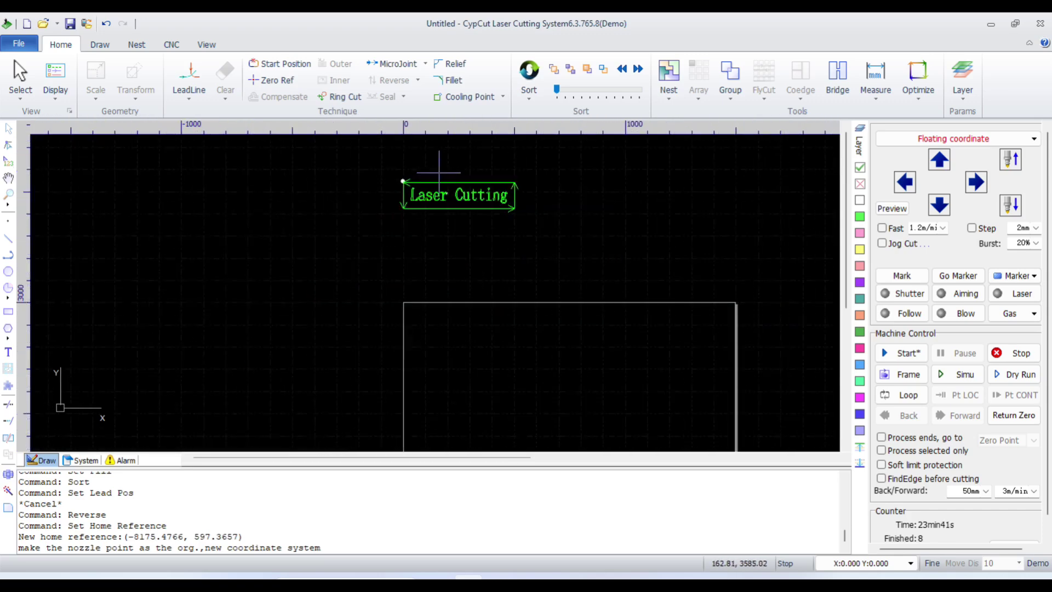
scroll(415, 178, down, 1)
click(414, 178)
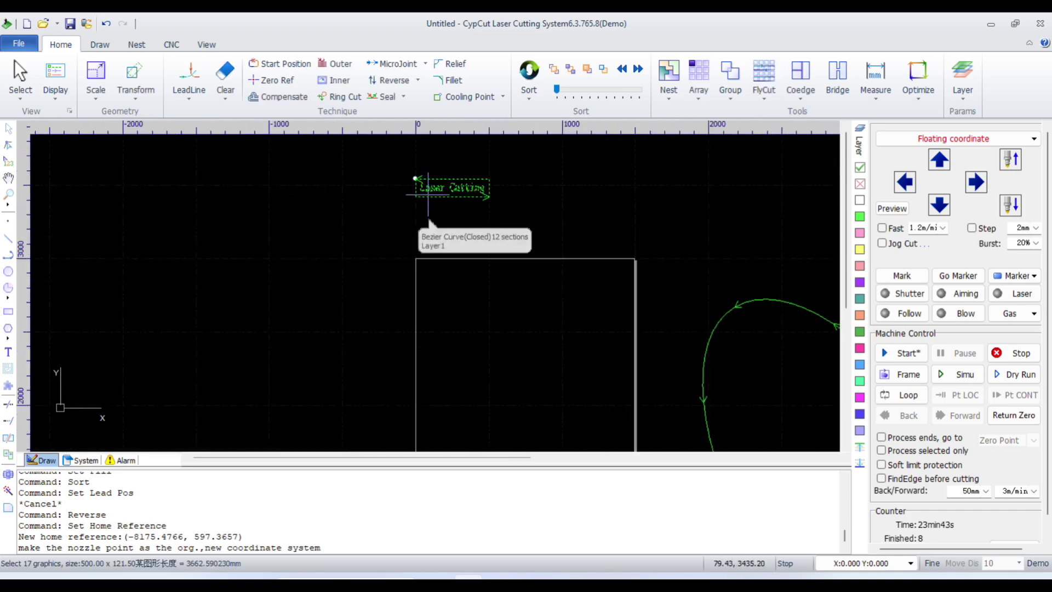
drag(423, 176, 382, 422)
Step: Place the part's bottom-left corner exactly on the origin
scroll(429, 175, down, 2)
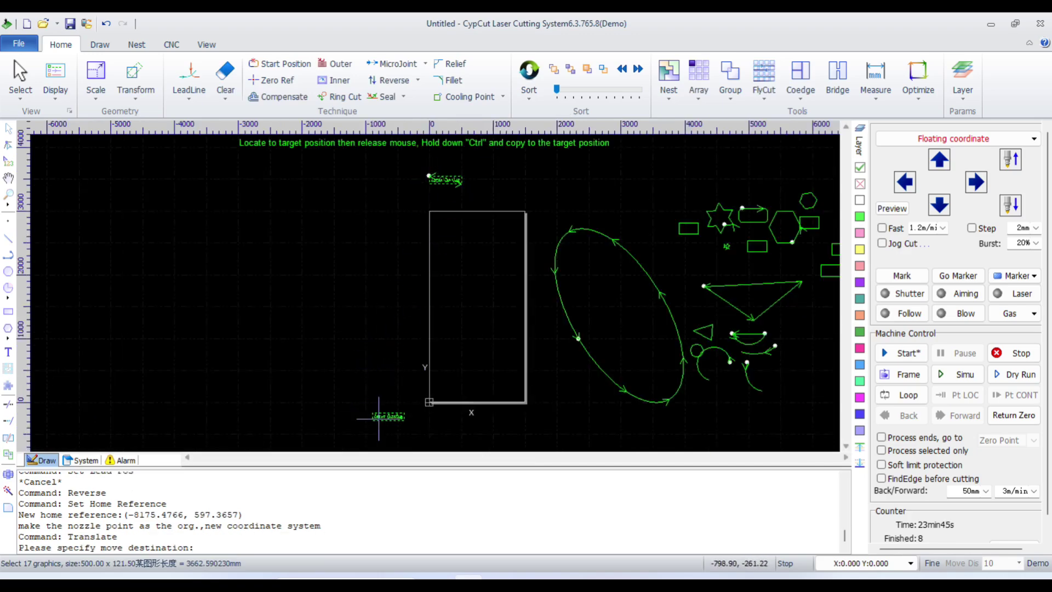
scroll(382, 421, up, 2)
scroll(408, 226, down, 3)
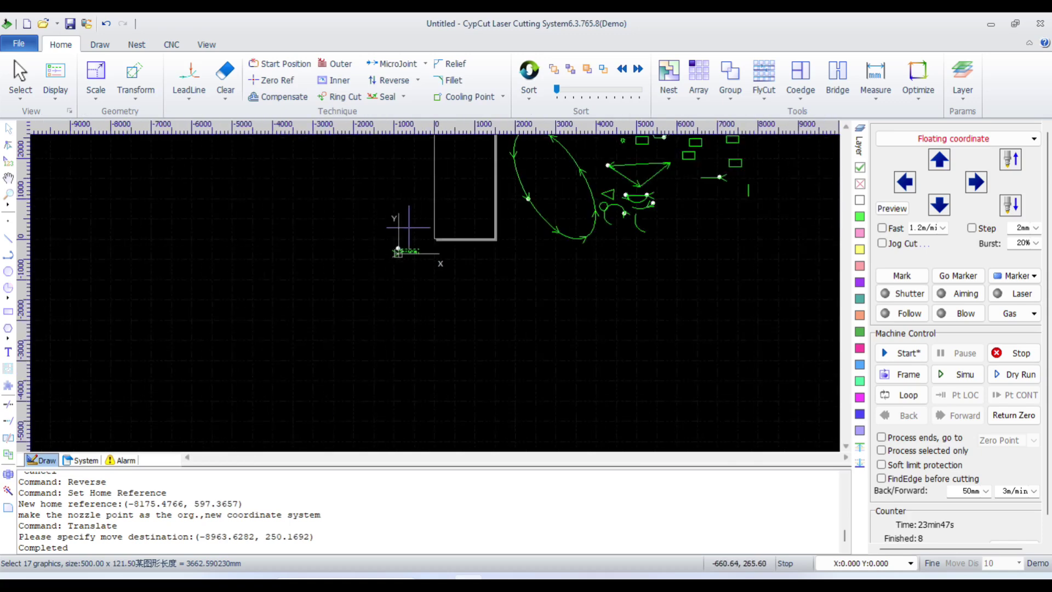
drag(414, 251, 423, 294)
scroll(423, 293, up, 3)
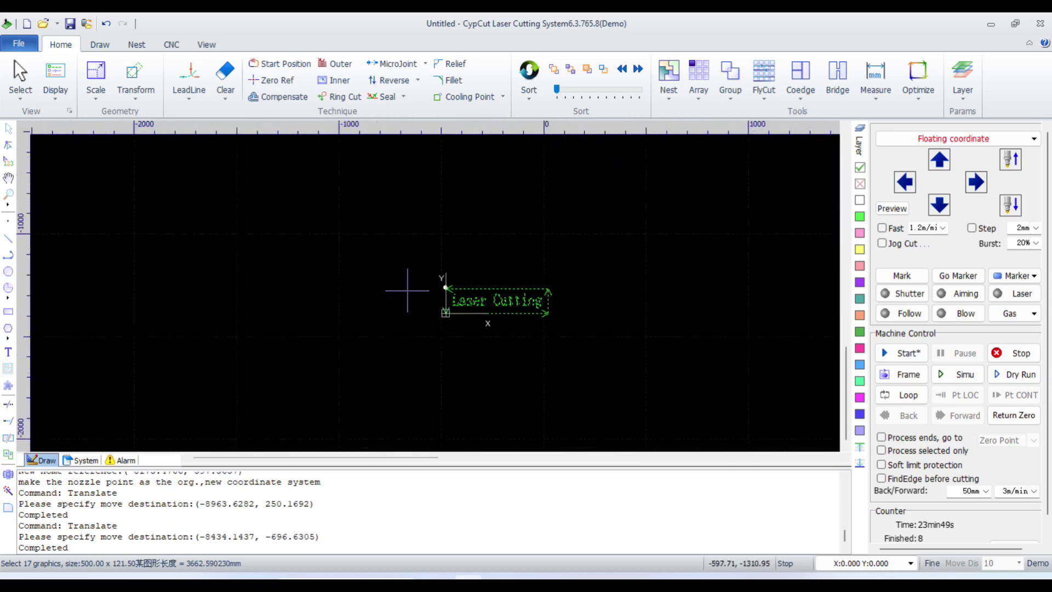
scroll(500, 331, up, 2)
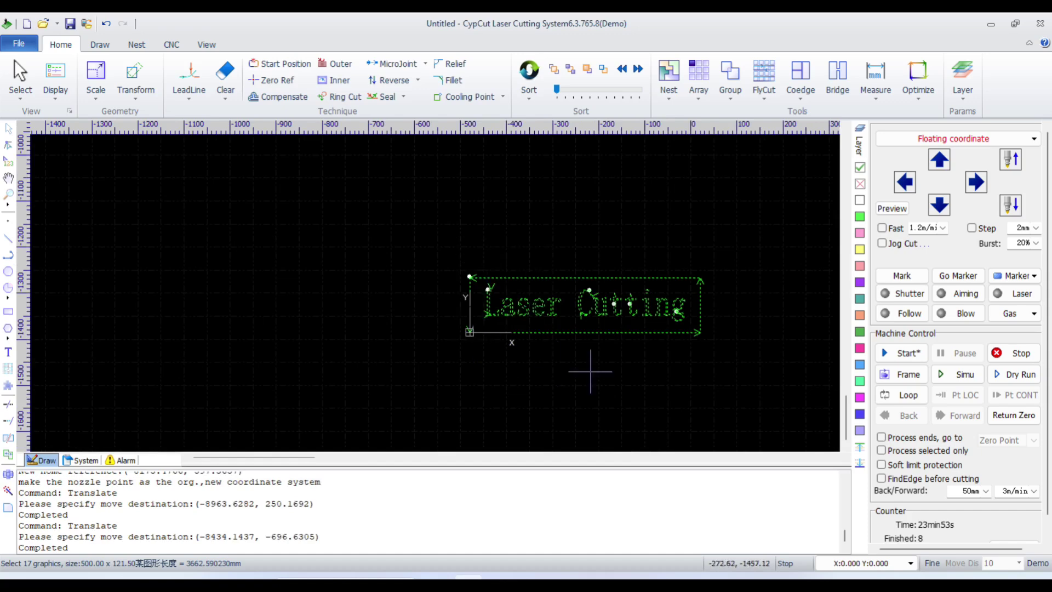
scroll(693, 416, down, 2)
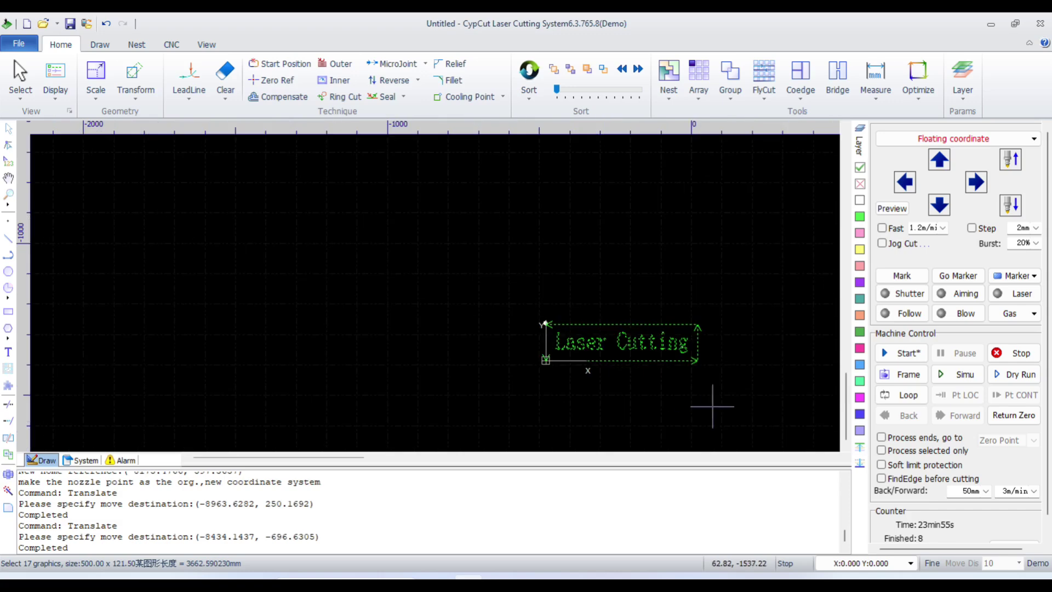
Step: Limit processing to selected graphics and run the Laser Cutting part: 3688.09mm, 17 pierces
click(888, 451)
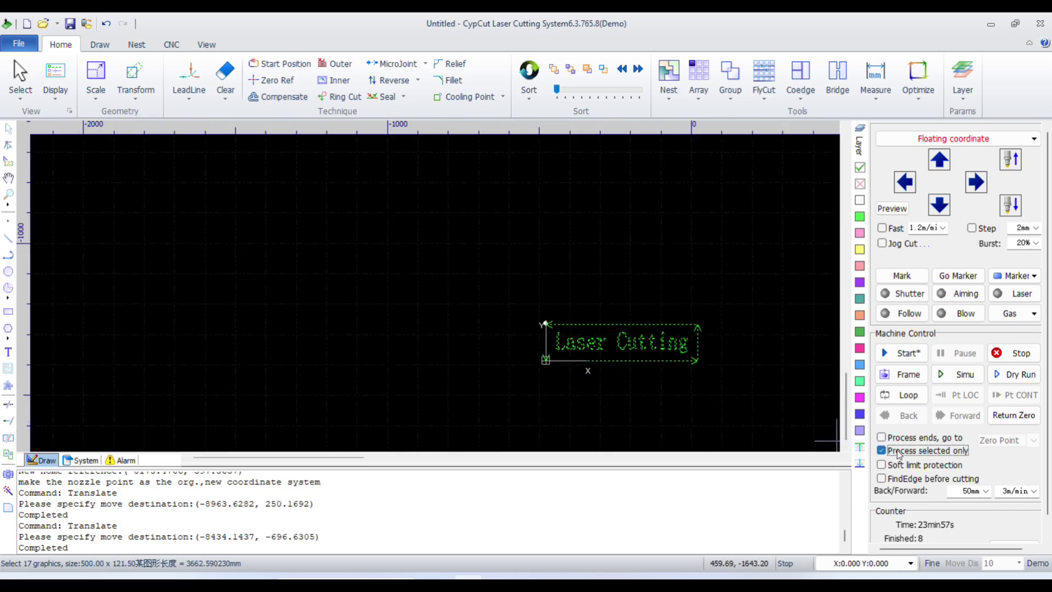
click(704, 371)
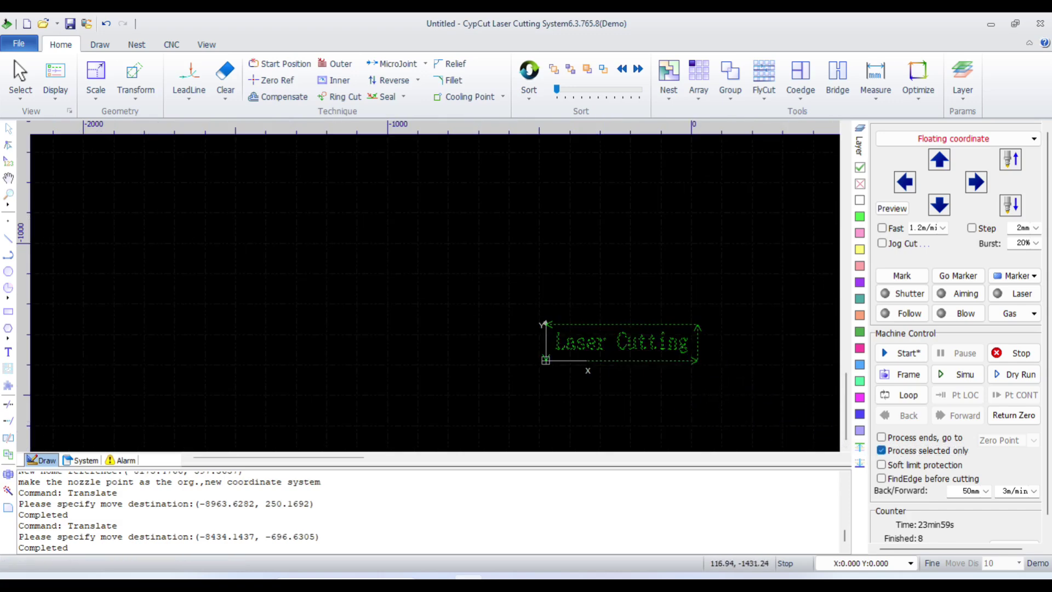
scroll(515, 345, down, 5)
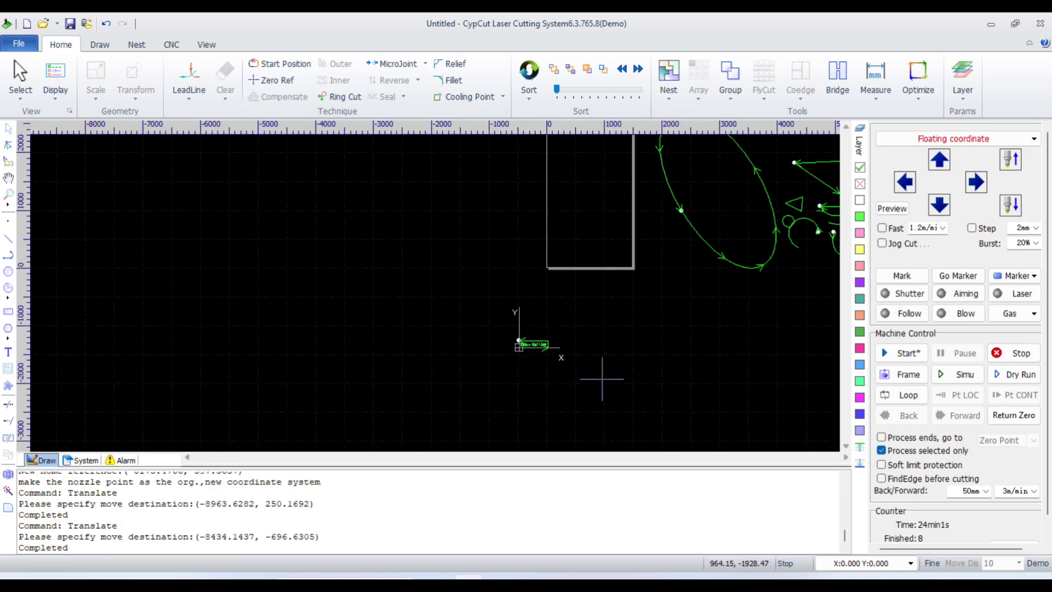
drag(601, 378, 488, 314)
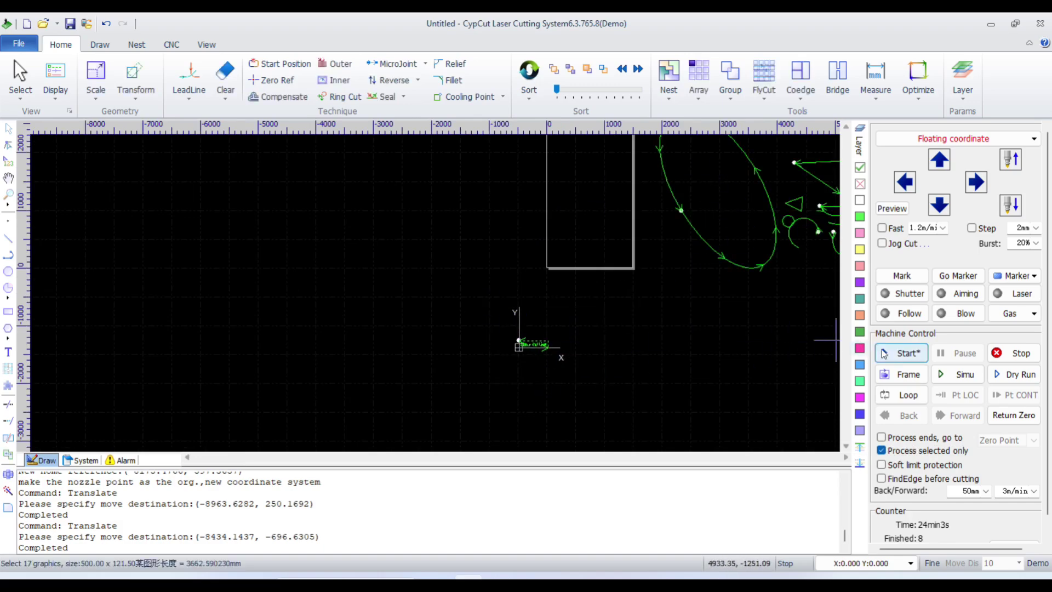
click(958, 374)
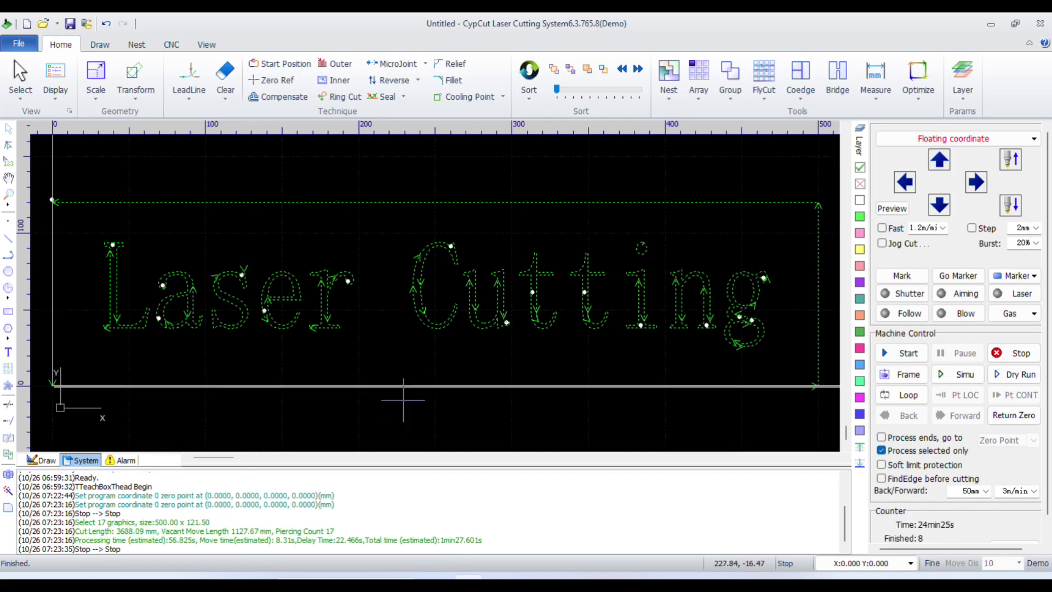
Step: Clear the cut paths selection and reselect the Laser Cutting part
click(476, 352)
scroll(446, 318, down, 3)
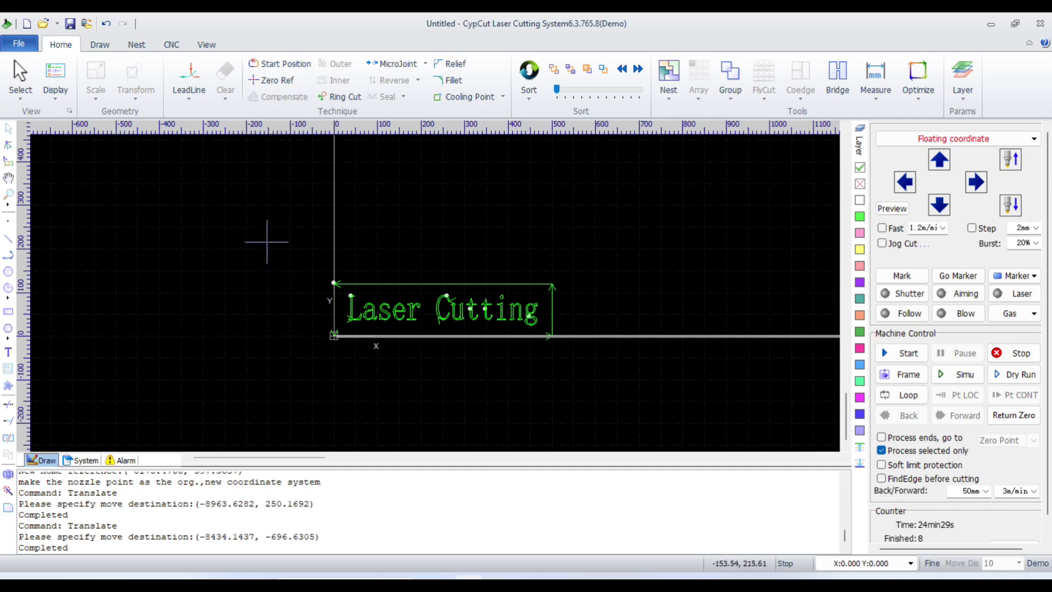
drag(273, 240, 593, 378)
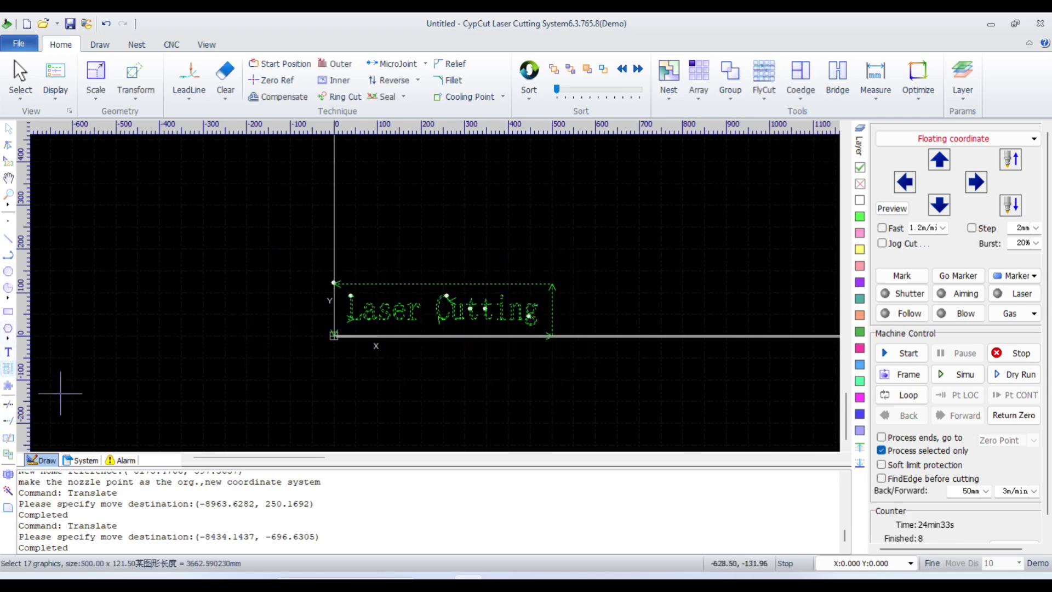
Step: Choose the Rectangle with Screw Hole part from the Standard Shapes library
click(99, 383)
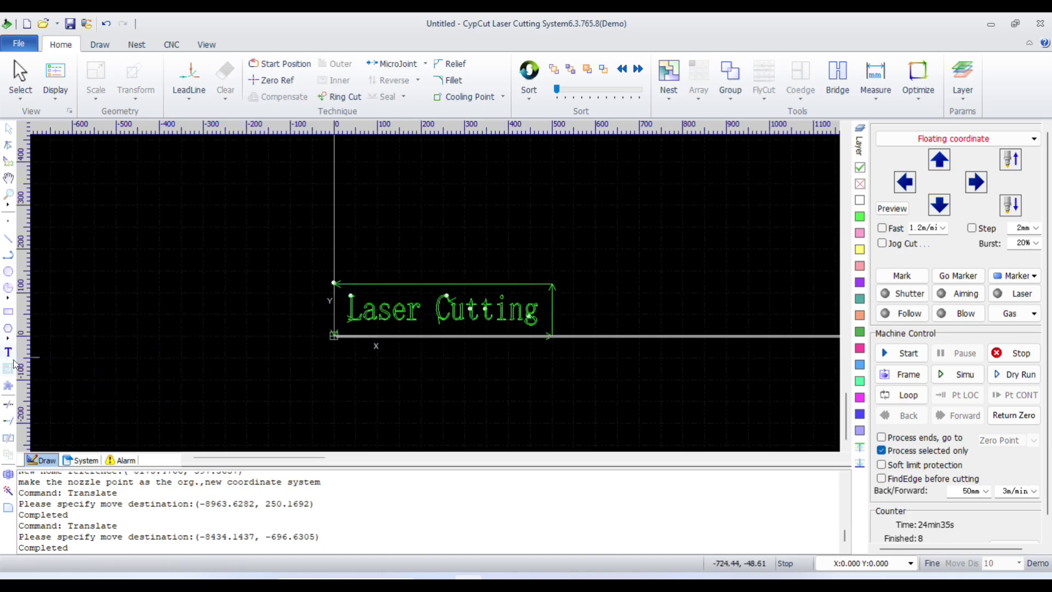
click(9, 393)
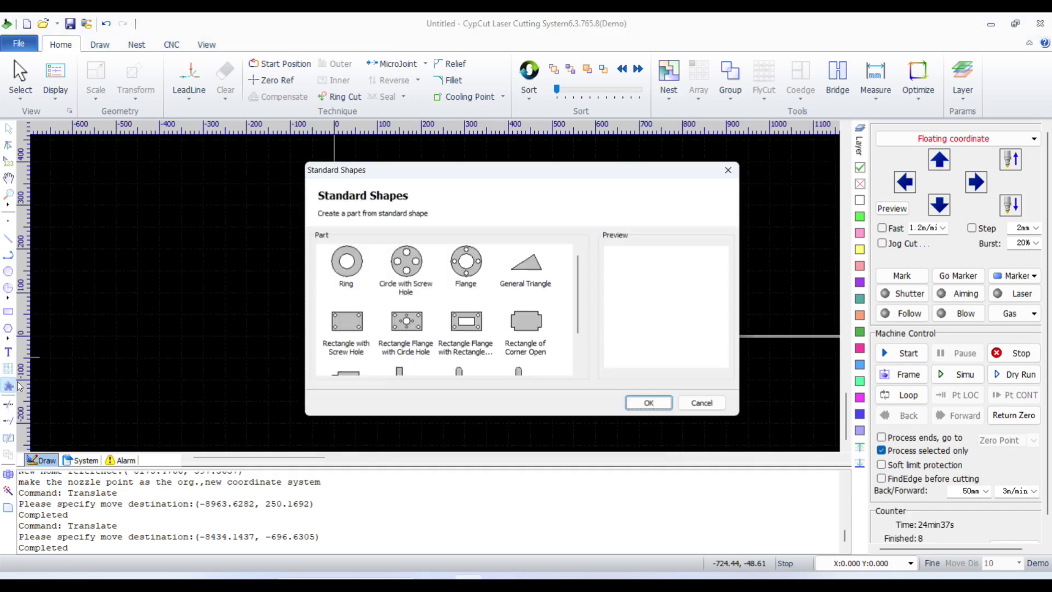
scroll(542, 309, down, 1)
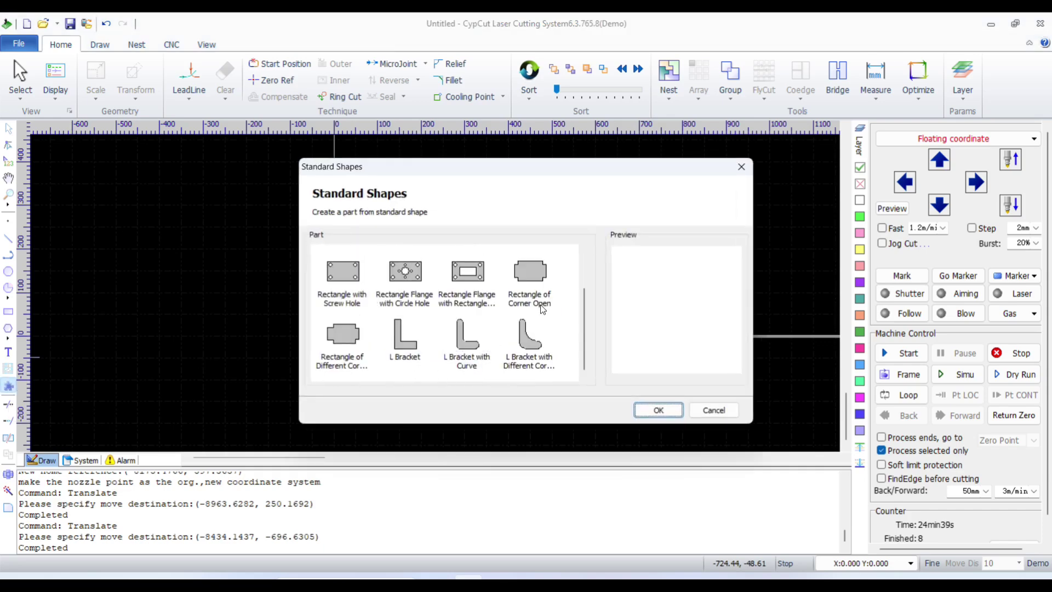
scroll(543, 307, up, 1)
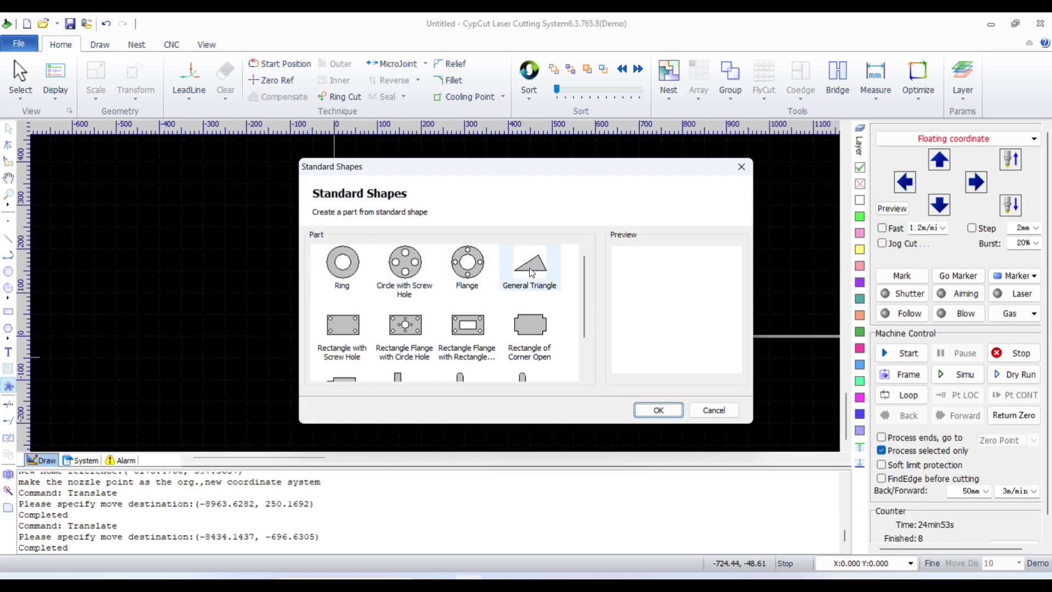
click(345, 334)
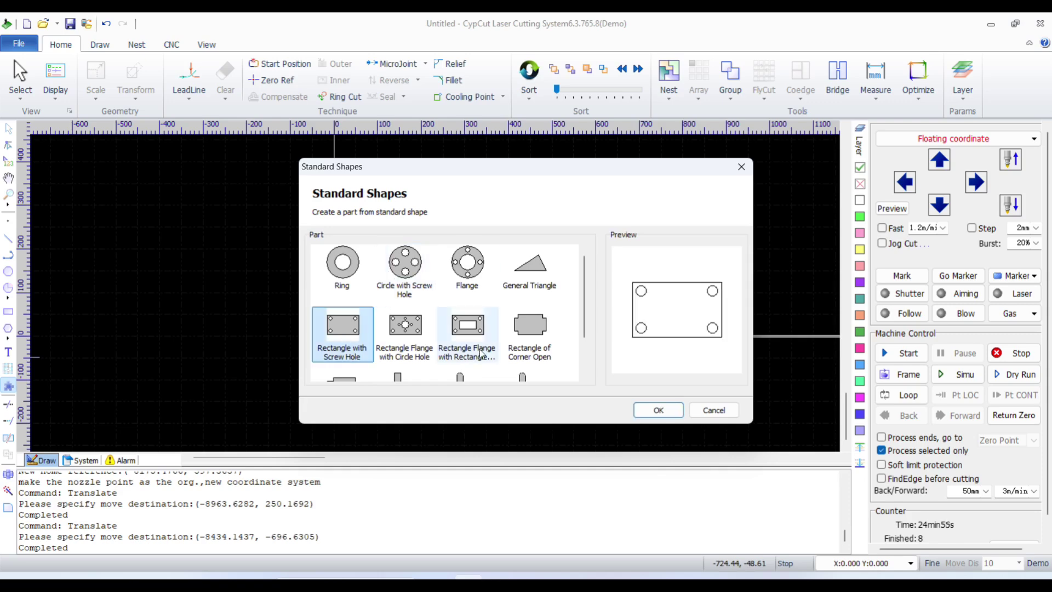
click(668, 418)
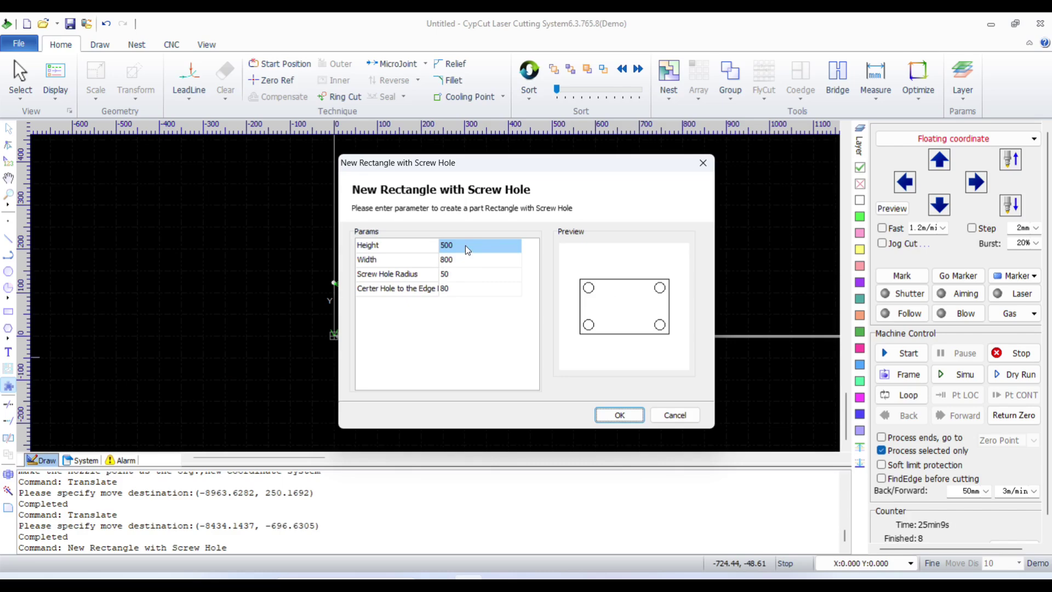
Step: Set height 250, width 450, hole radius 12 and edge distance 40, then create the part
click(465, 245)
text(2)
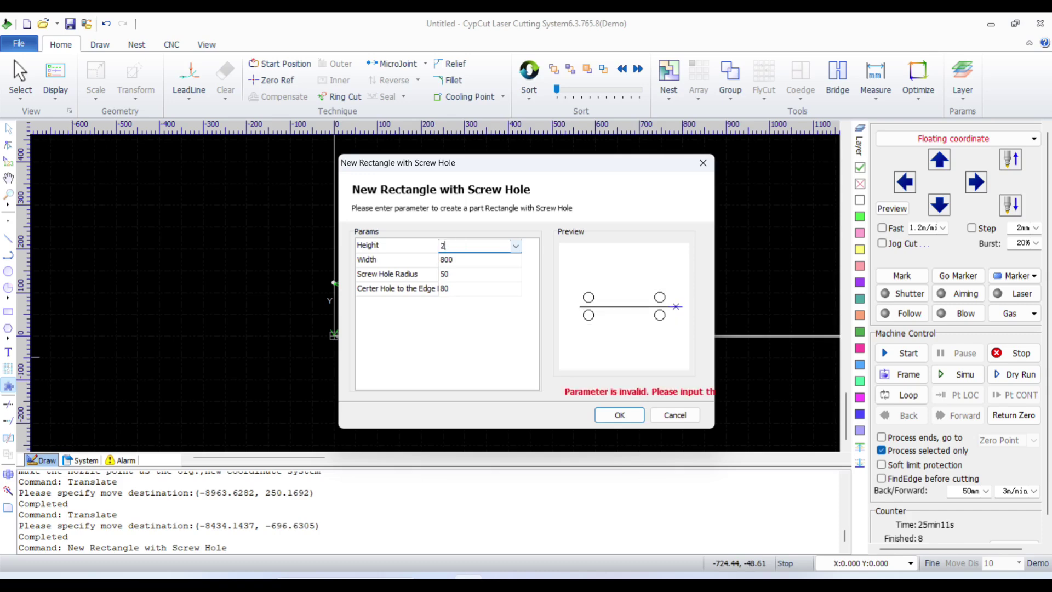
text(50)
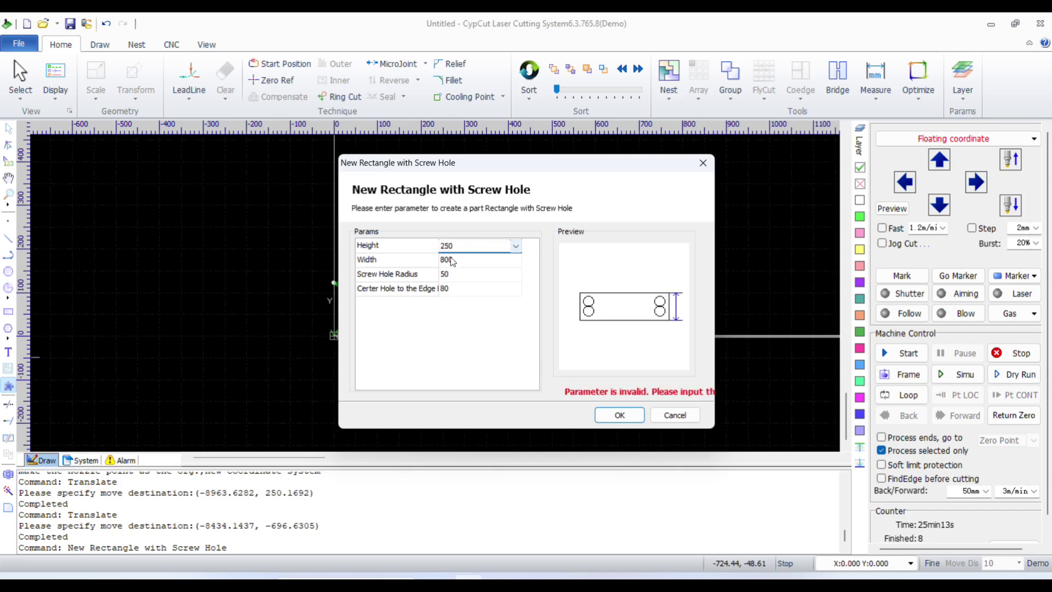
click(452, 262)
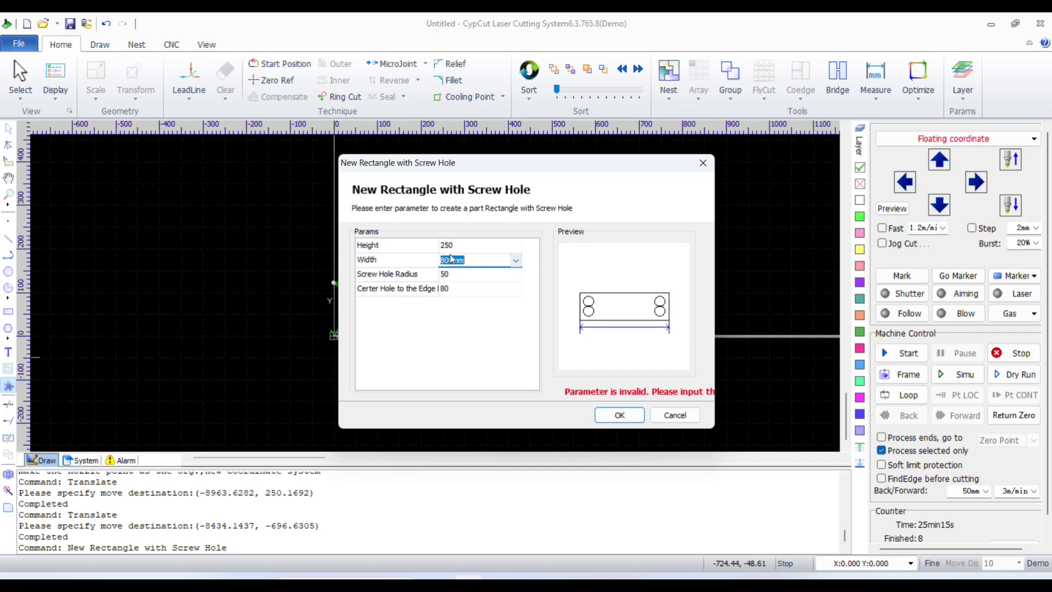
text(450)
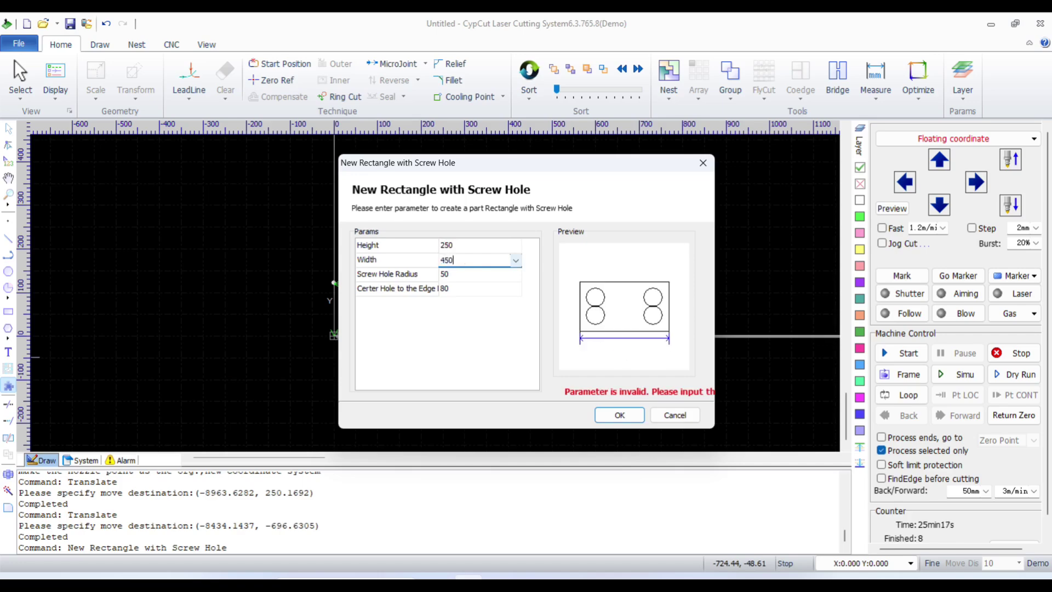
click(450, 277)
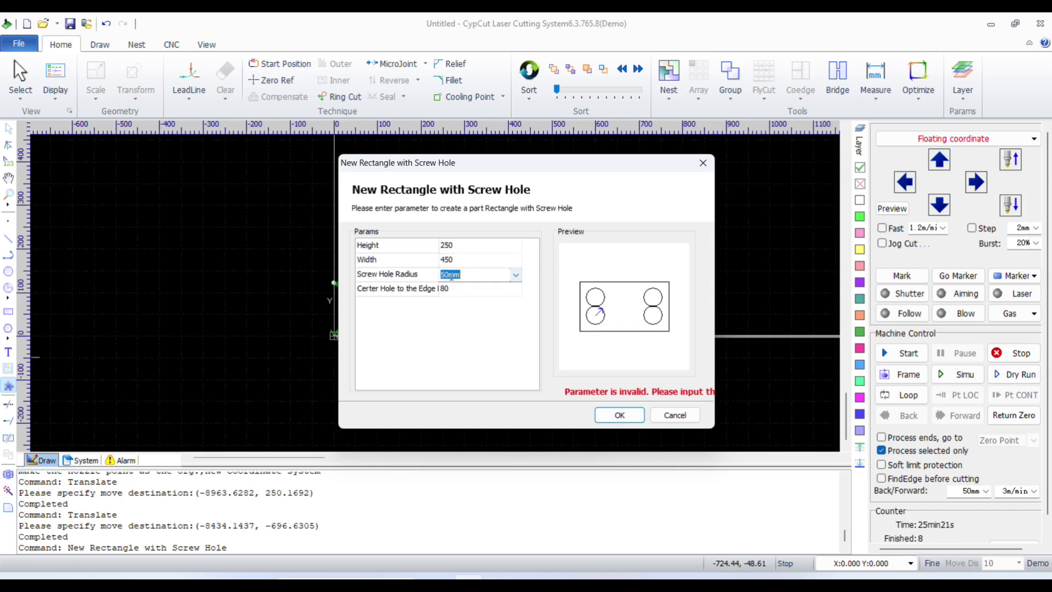
text(12)
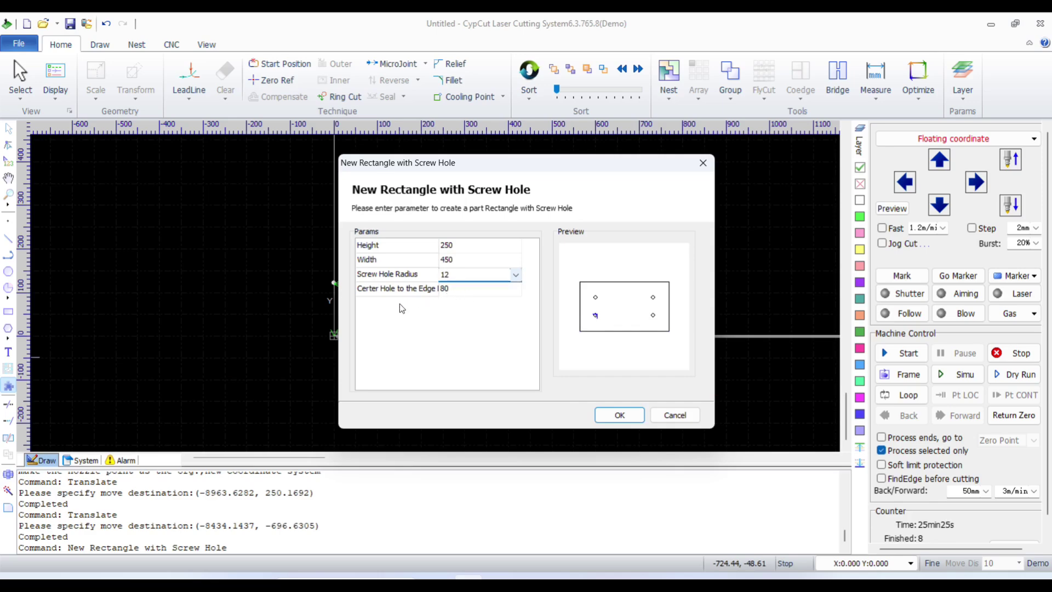
click(455, 288)
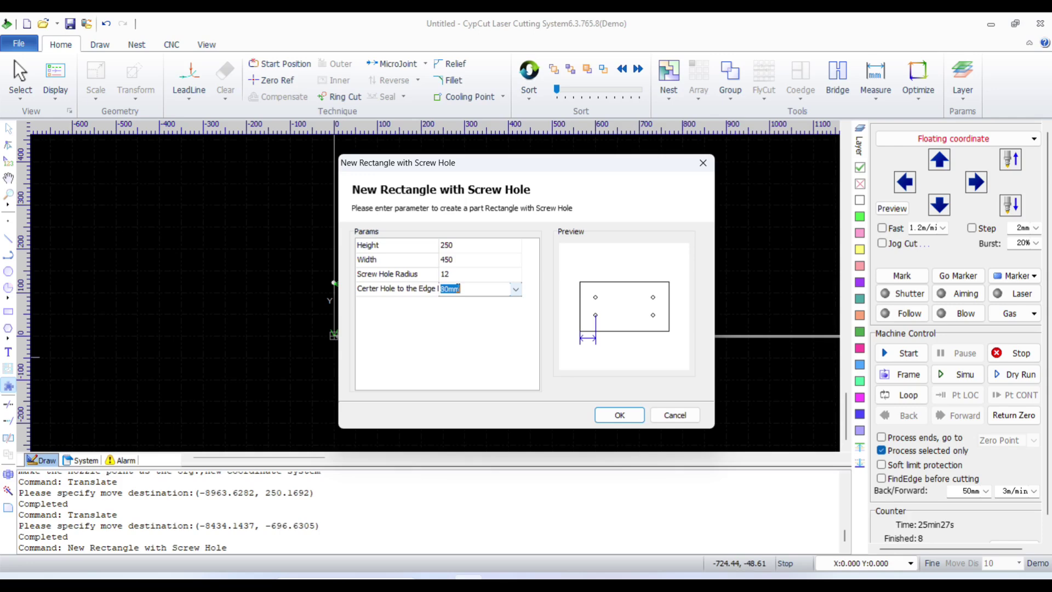
text(4)
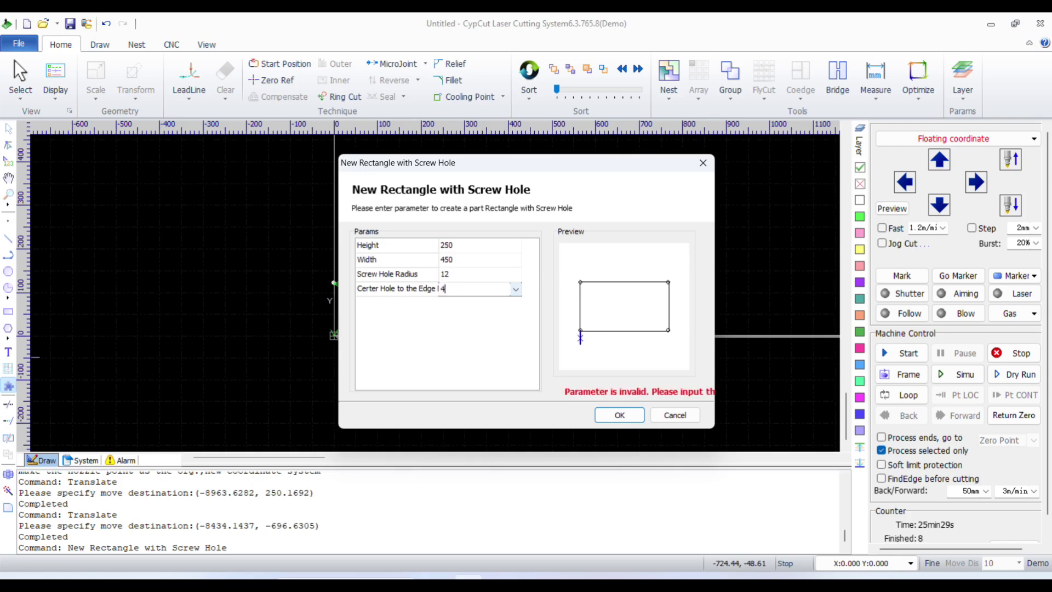
text(0)
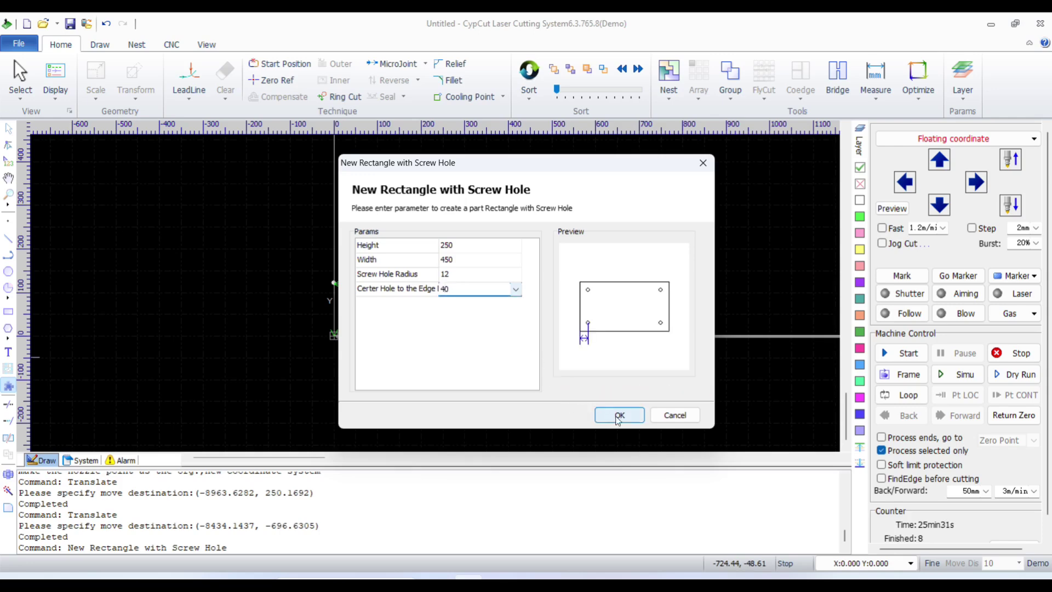
click(590, 409)
scroll(505, 301, down, 3)
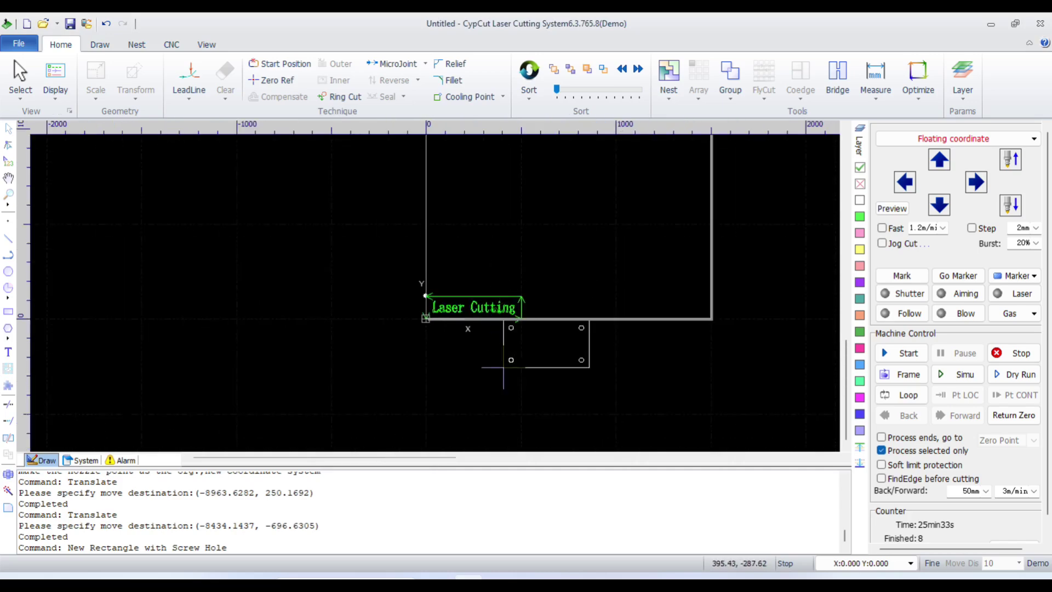
Step: Place the 450×250 screw-hole rectangle below-left of the Laser Cutting text and zoom to check it
click(295, 381)
scroll(384, 362, up, 3)
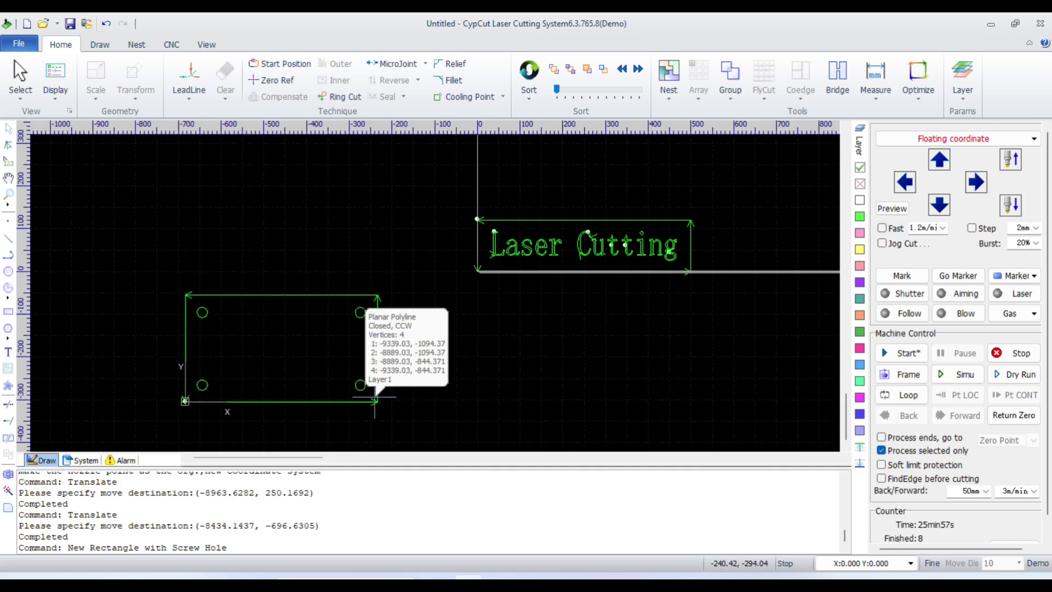
scroll(363, 304, down, 1)
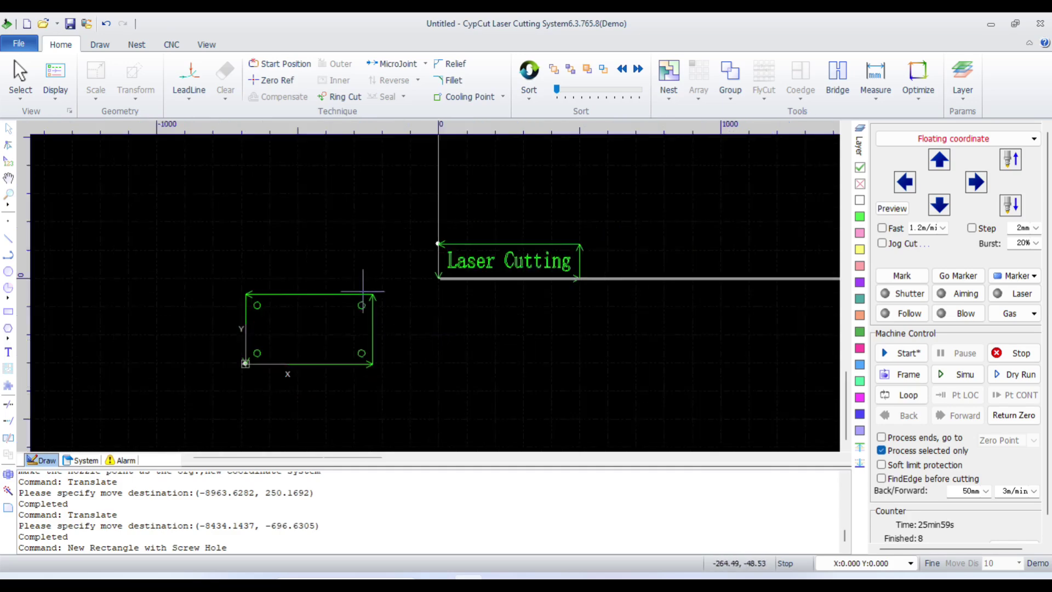
scroll(359, 329, down, 1)
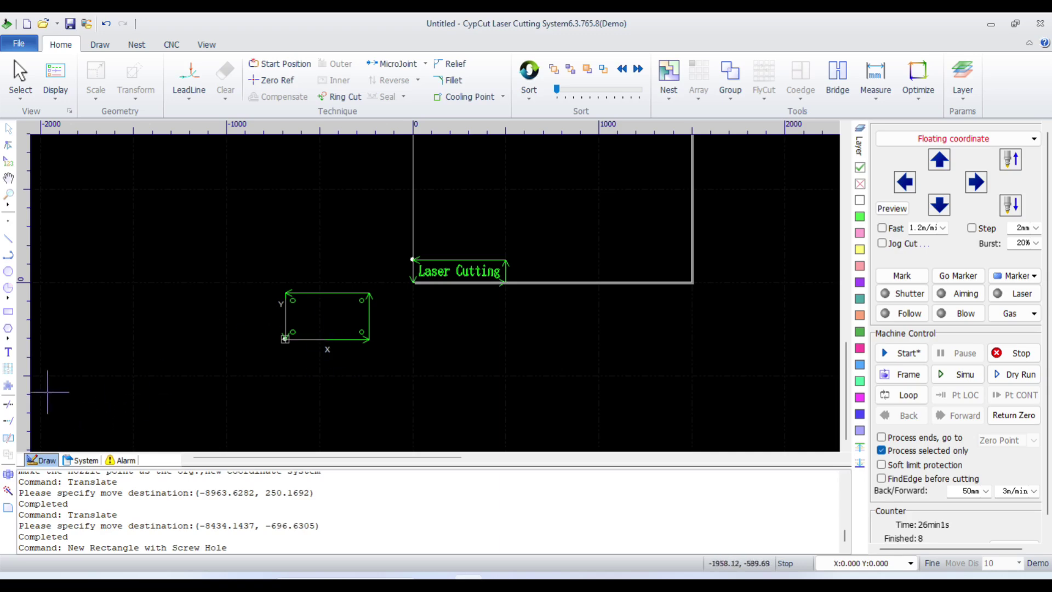
Step: Trim the rectangle's top edge, zooming in and out to check the result
click(6, 406)
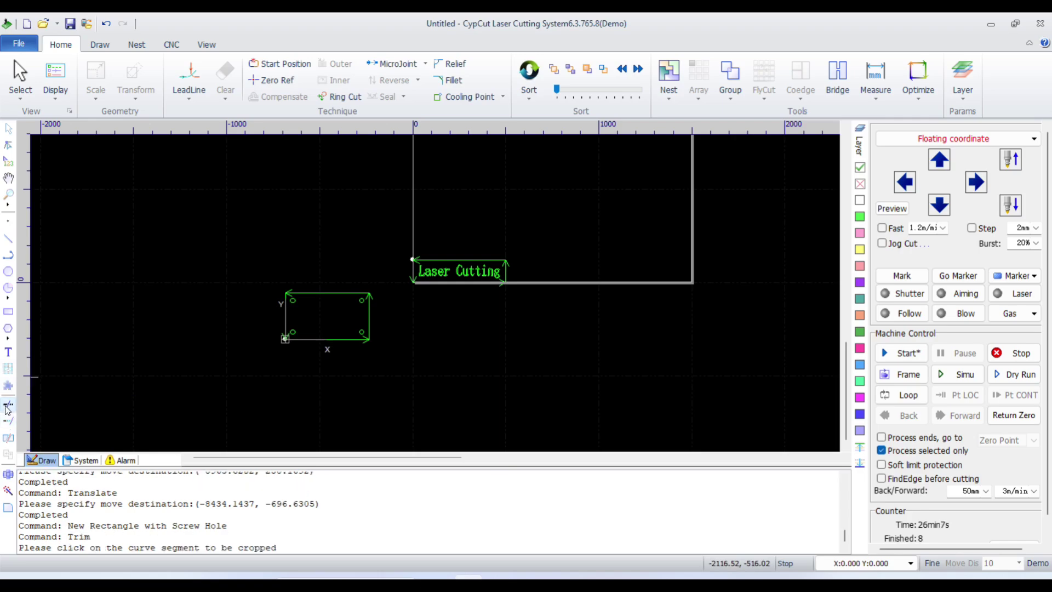
click(328, 293)
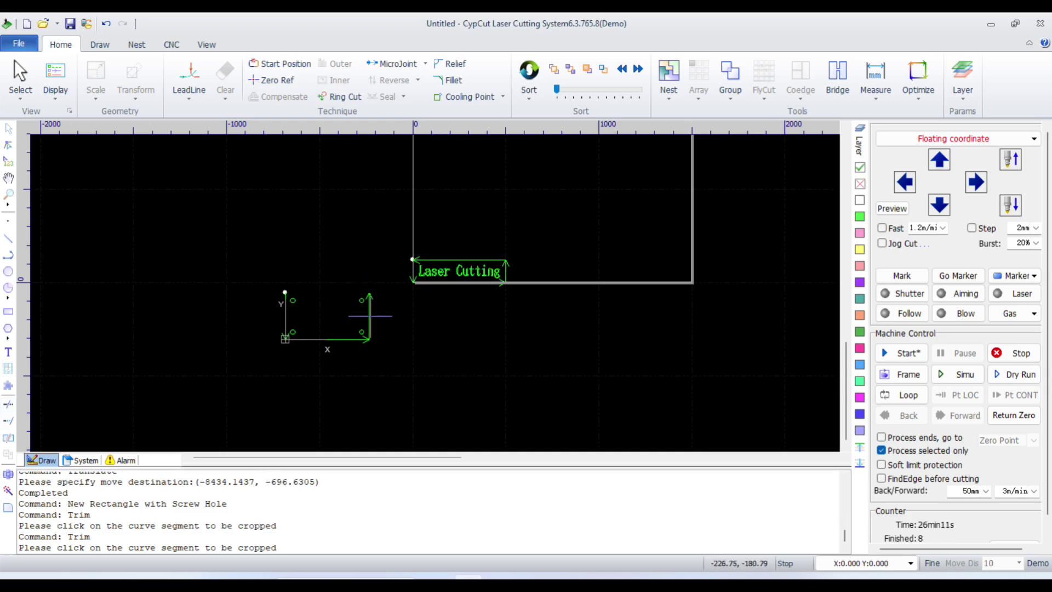
scroll(369, 339, up, 3)
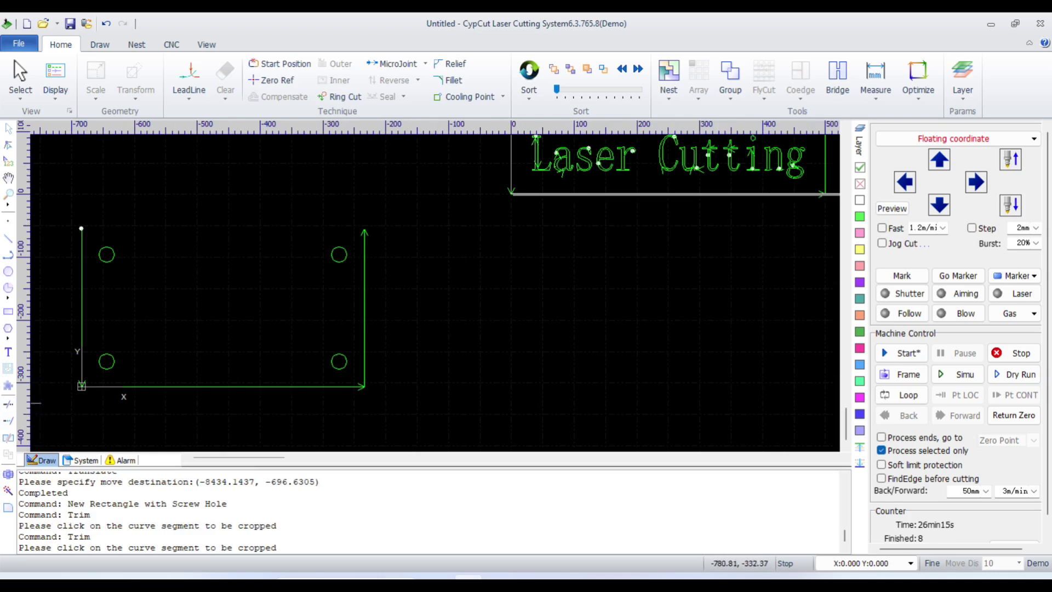
click(8, 404)
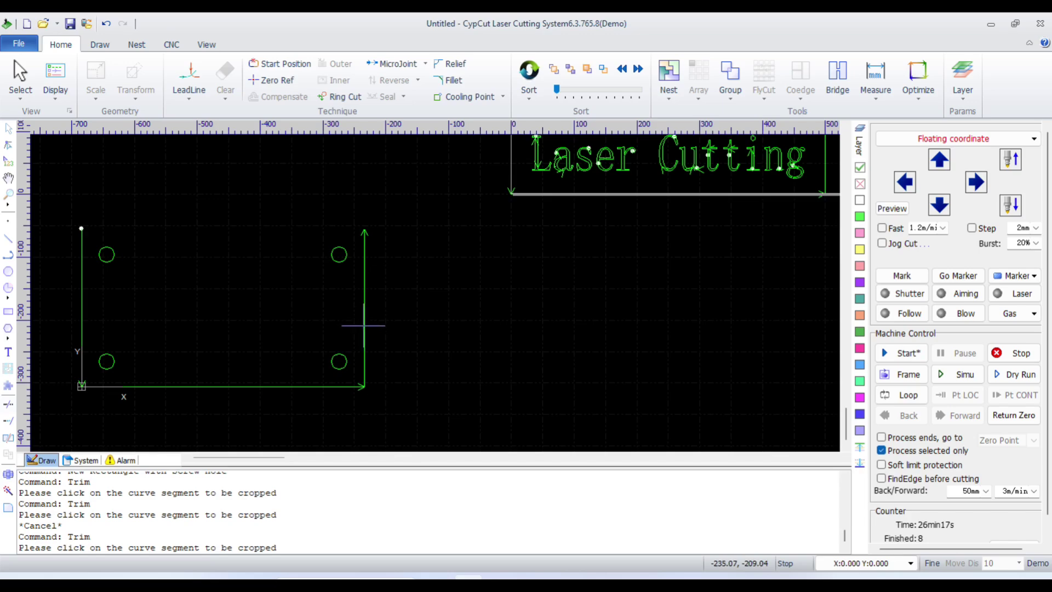
scroll(469, 264, down, 3)
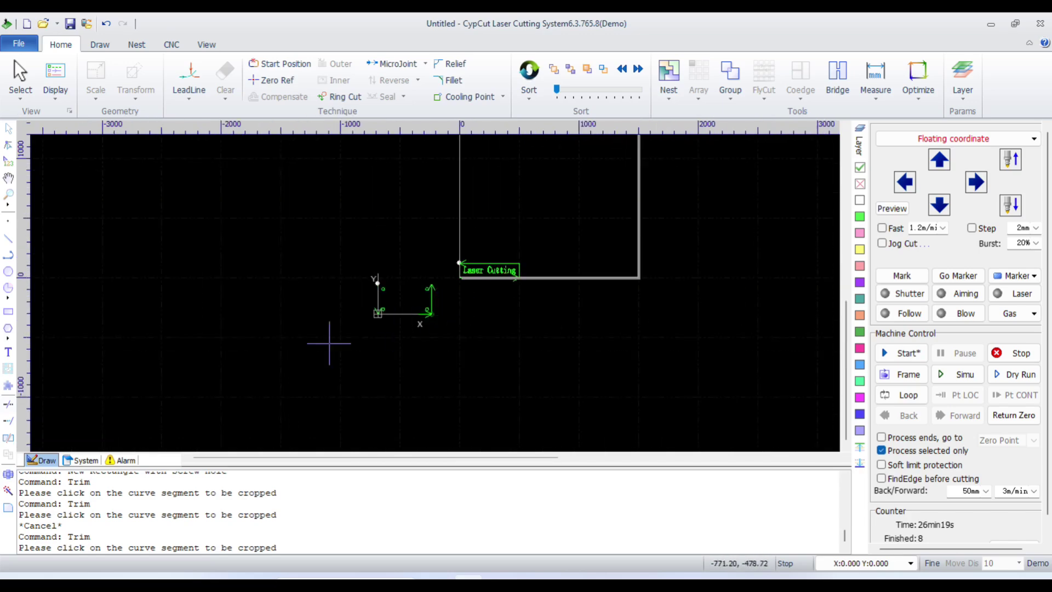
scroll(523, 255, up, 3)
scroll(318, 343, up, 3)
scroll(347, 345, down, 3)
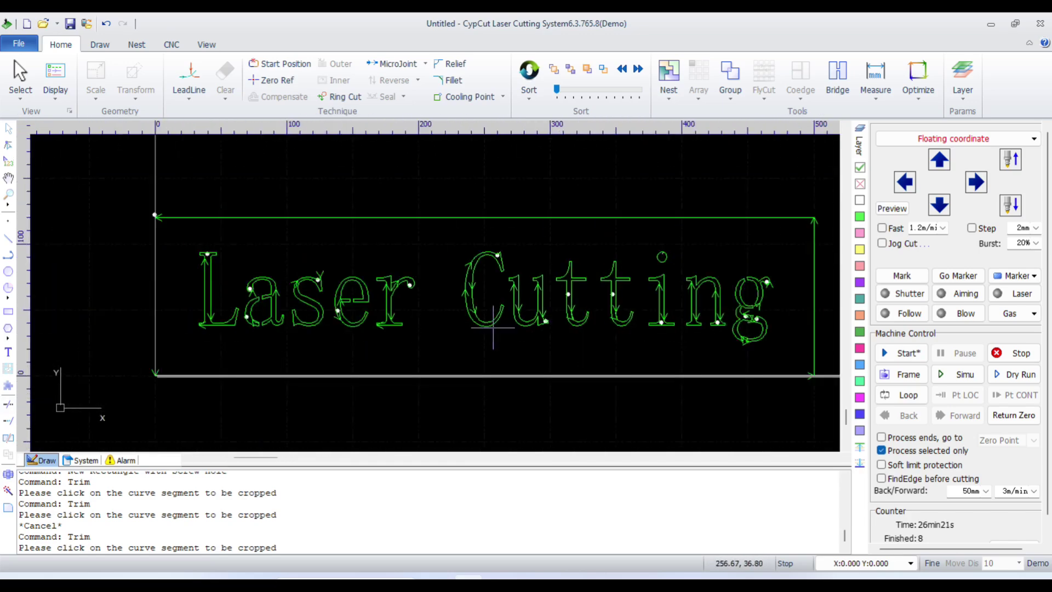
scroll(469, 281, up, 3)
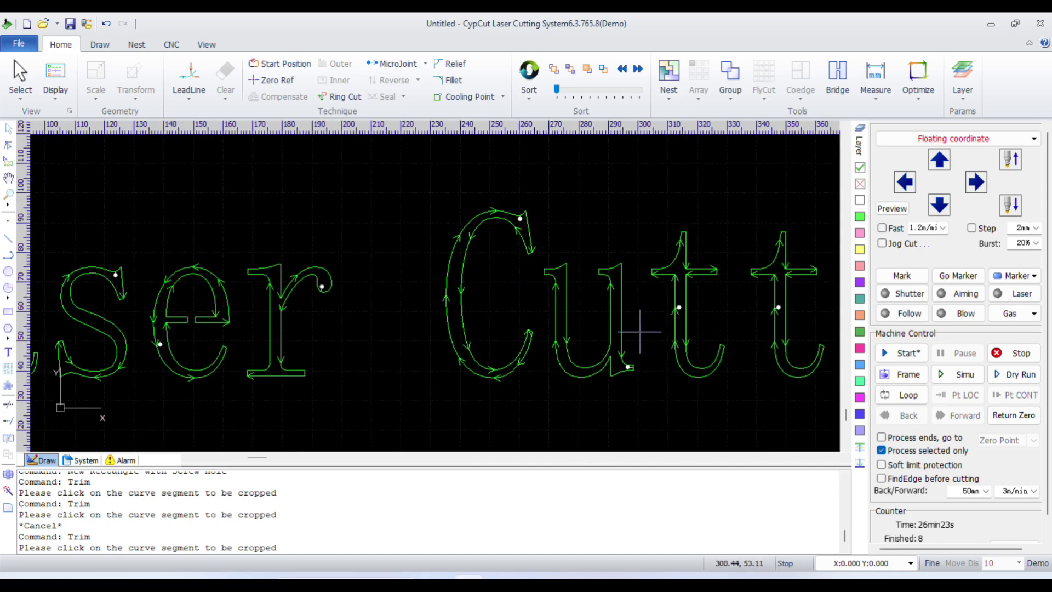
Step: Trim away the top edge of the Laser Cutting text frame and pan to empty space
click(8, 404)
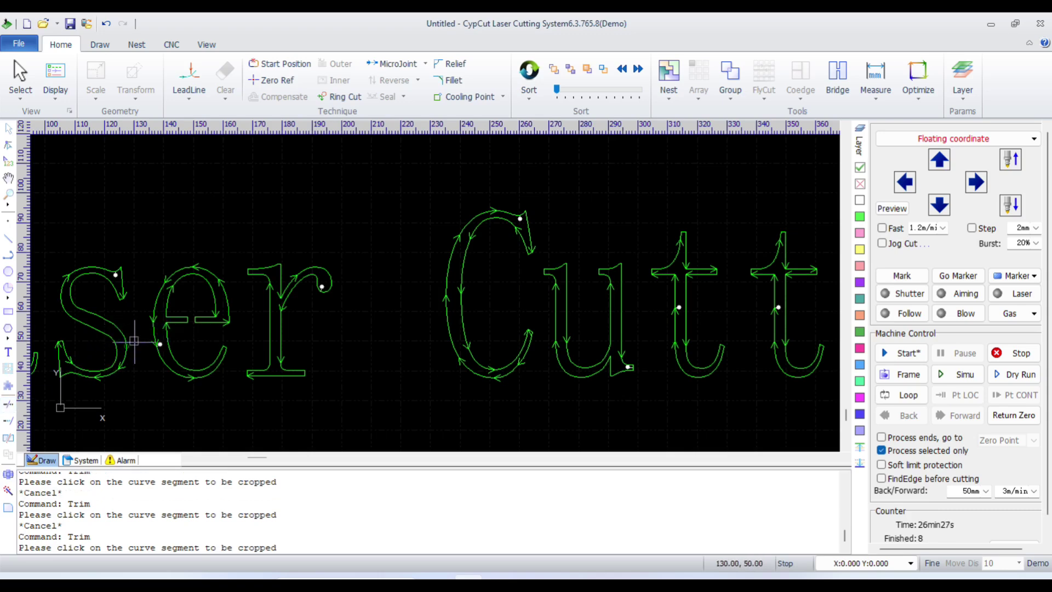
scroll(176, 320, up, 5)
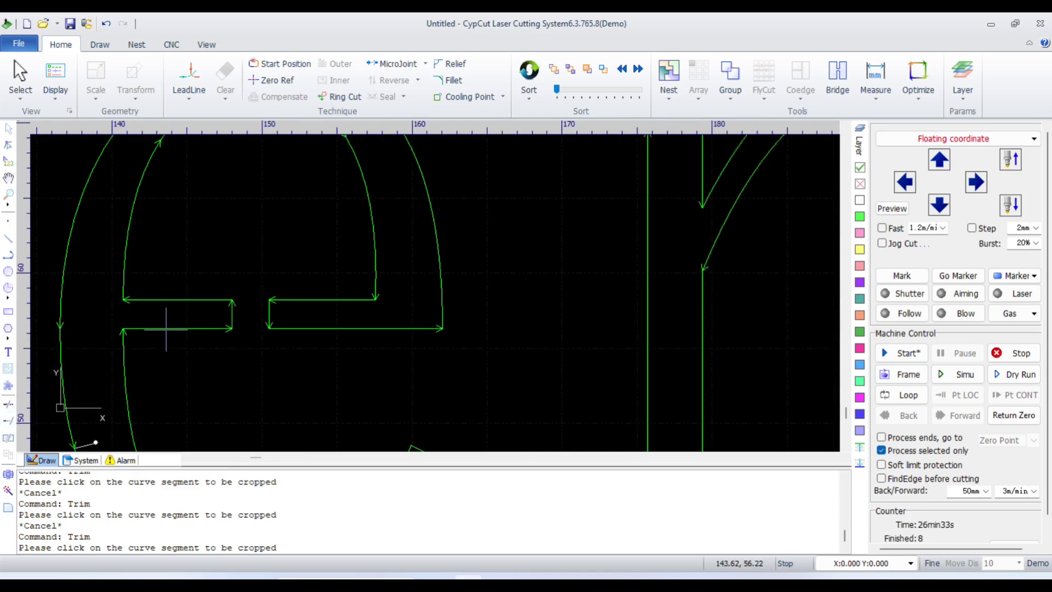
scroll(276, 329, down, 5)
scroll(219, 317, down, 3)
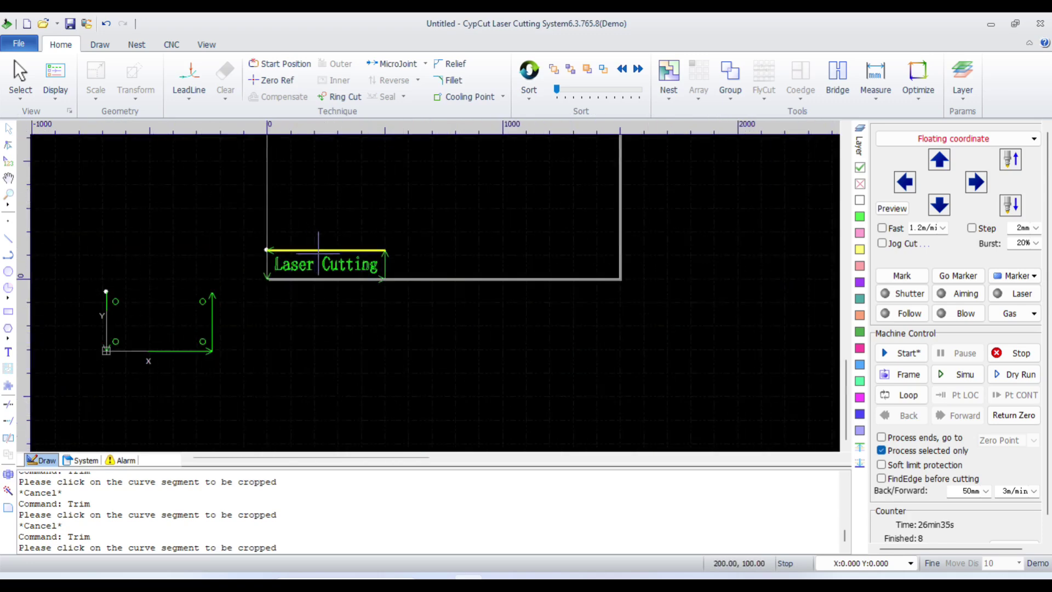
scroll(325, 256, up, 3)
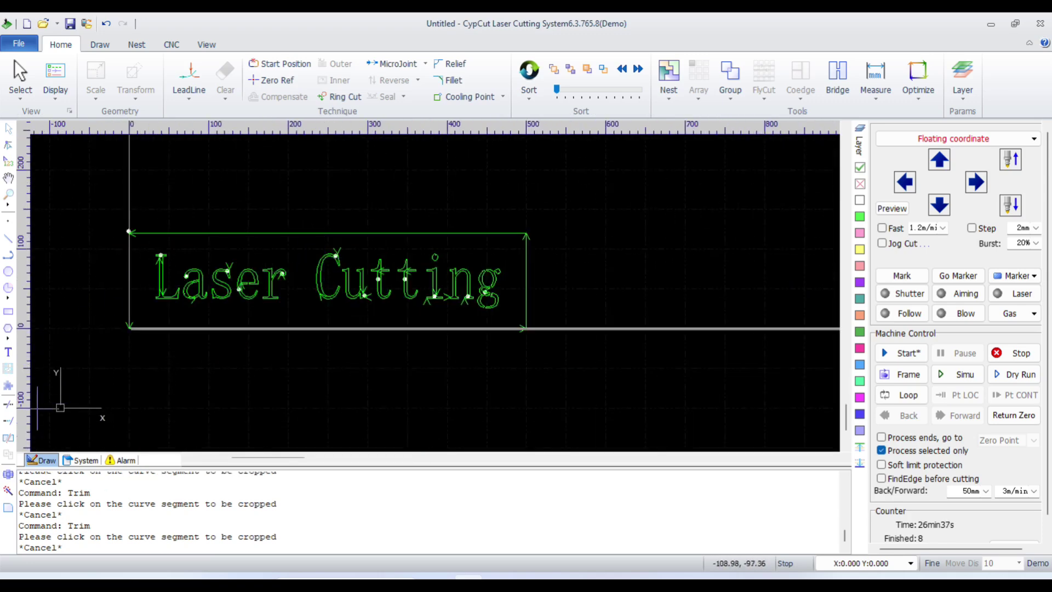
click(11, 406)
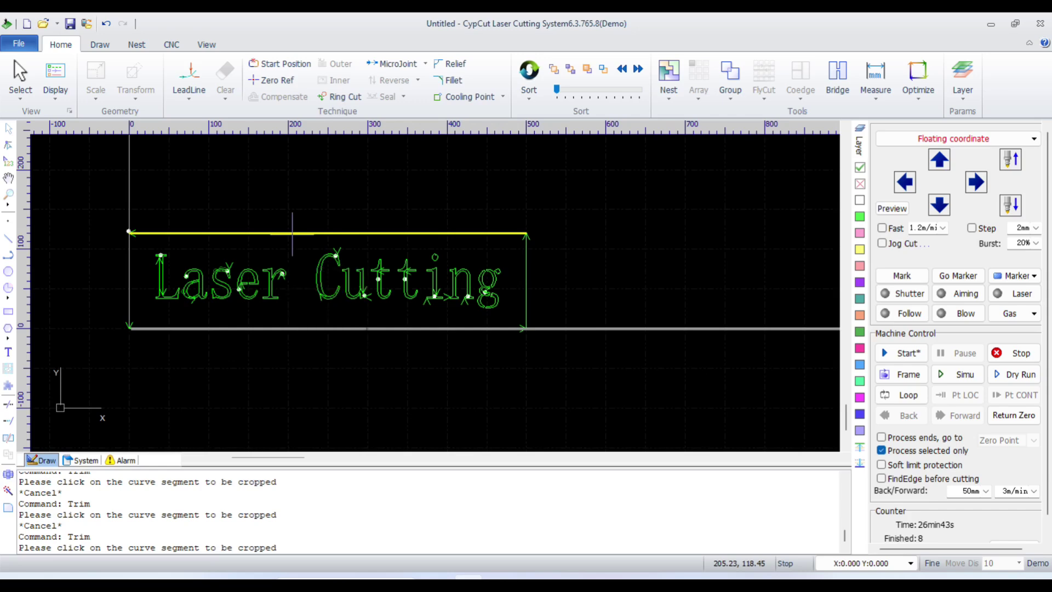
click(292, 234)
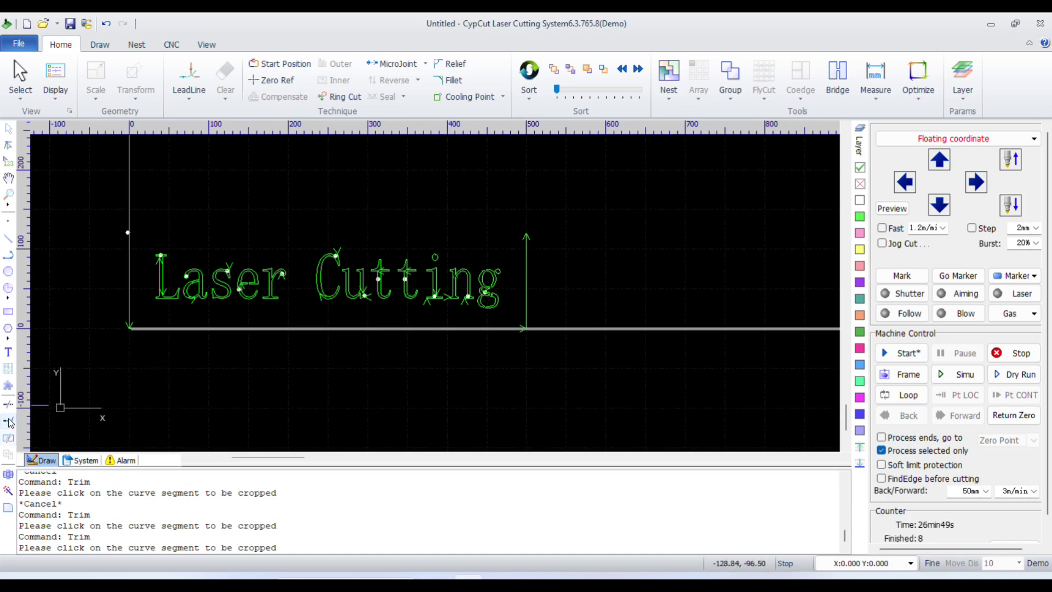
scroll(262, 328, down, 3)
middle_drag(217, 387, 281, 244)
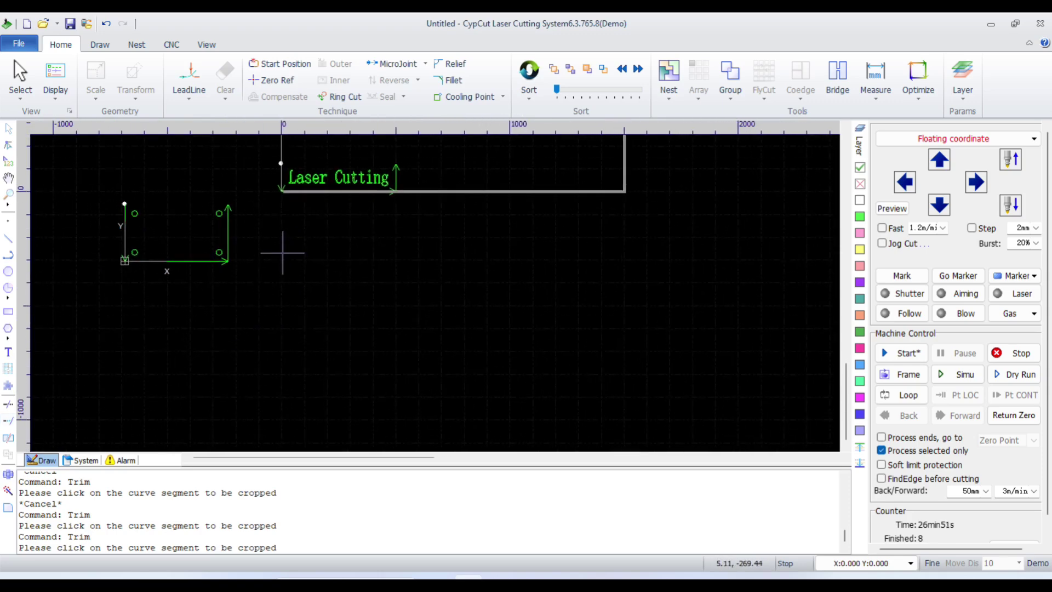
click(8, 238)
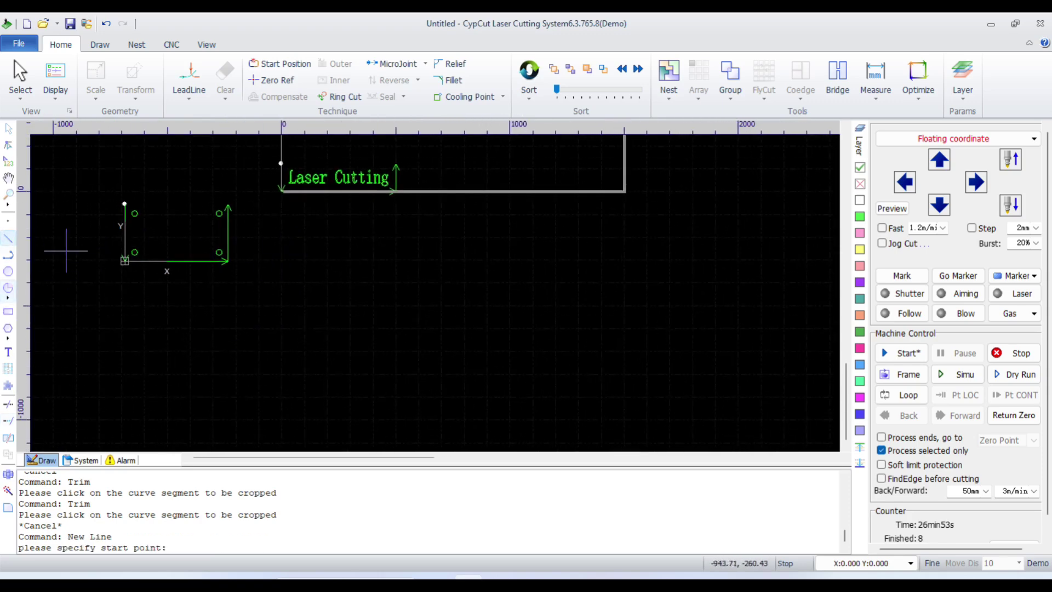
Step: Draw a horizontal test line and a slanted line toward the lower left
click(329, 273)
click(549, 275)
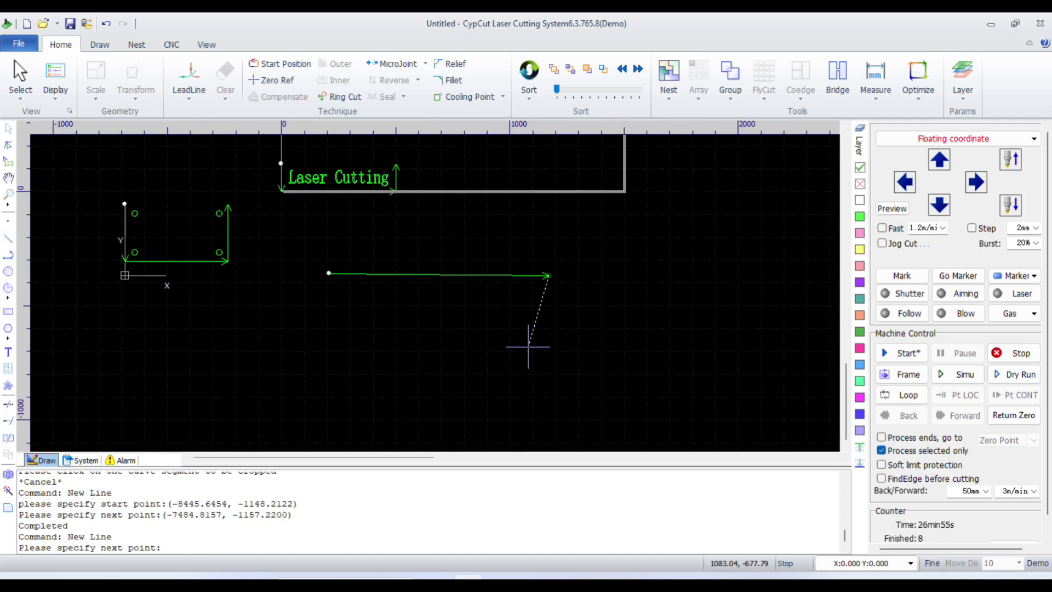
key(Escape)
click(8, 239)
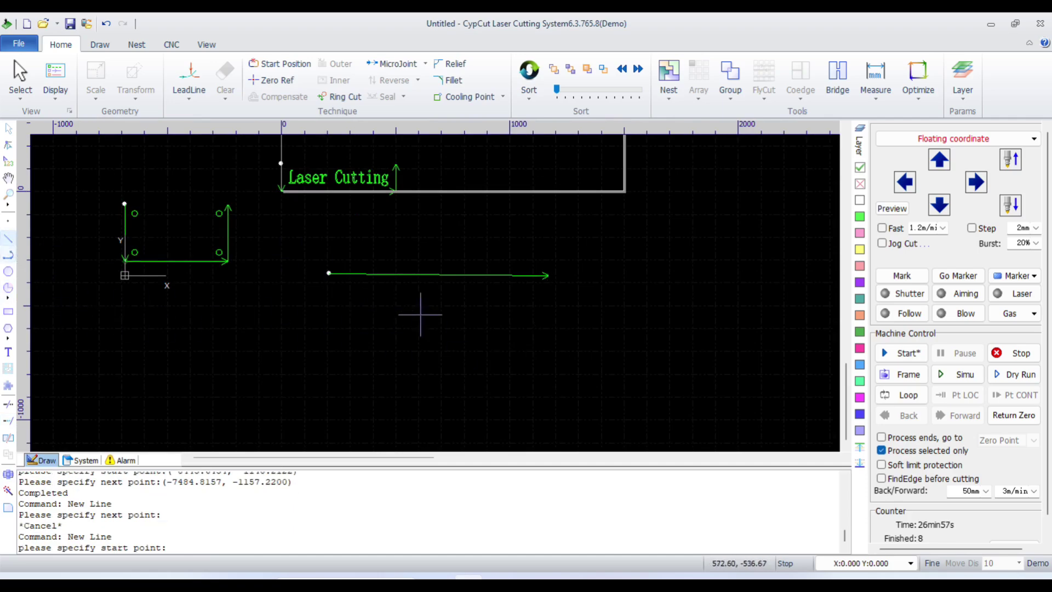
click(433, 305)
click(392, 415)
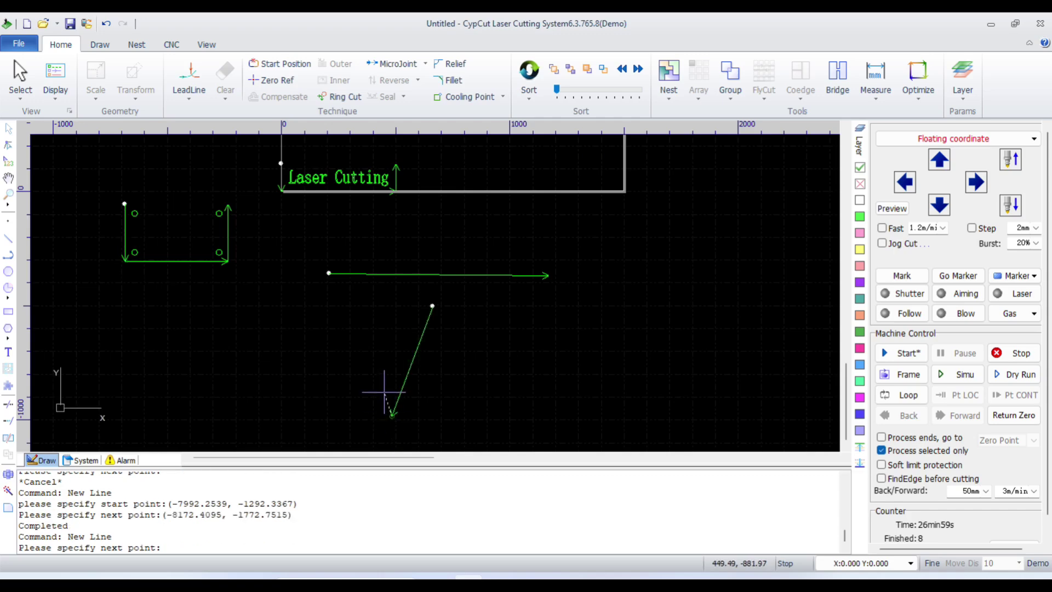
key(Escape)
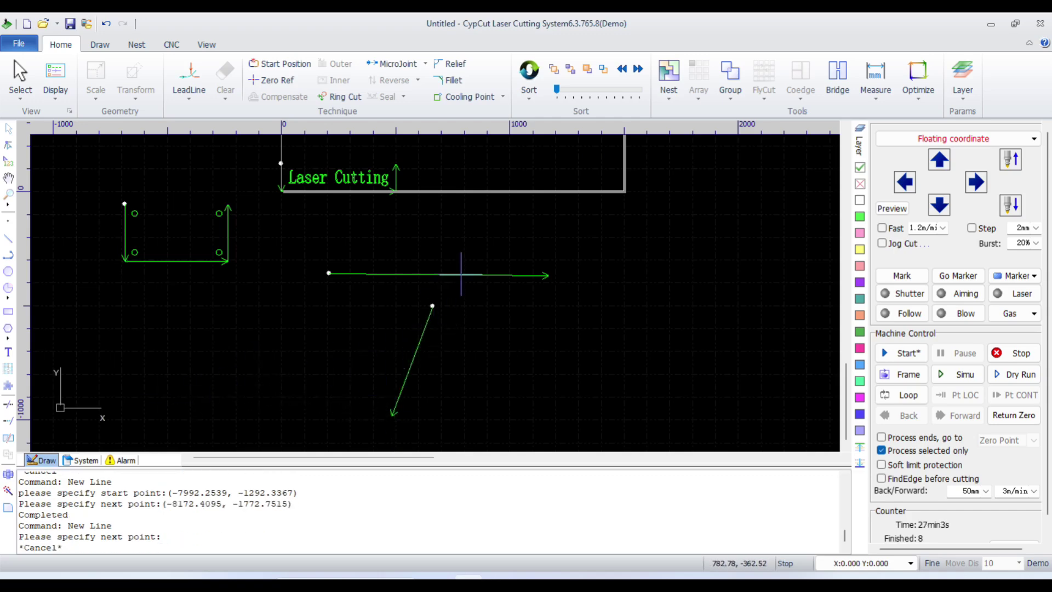
Step: Extend the slanted line up to the horizontal line; extending the horizontal line finds no boundary
click(9, 424)
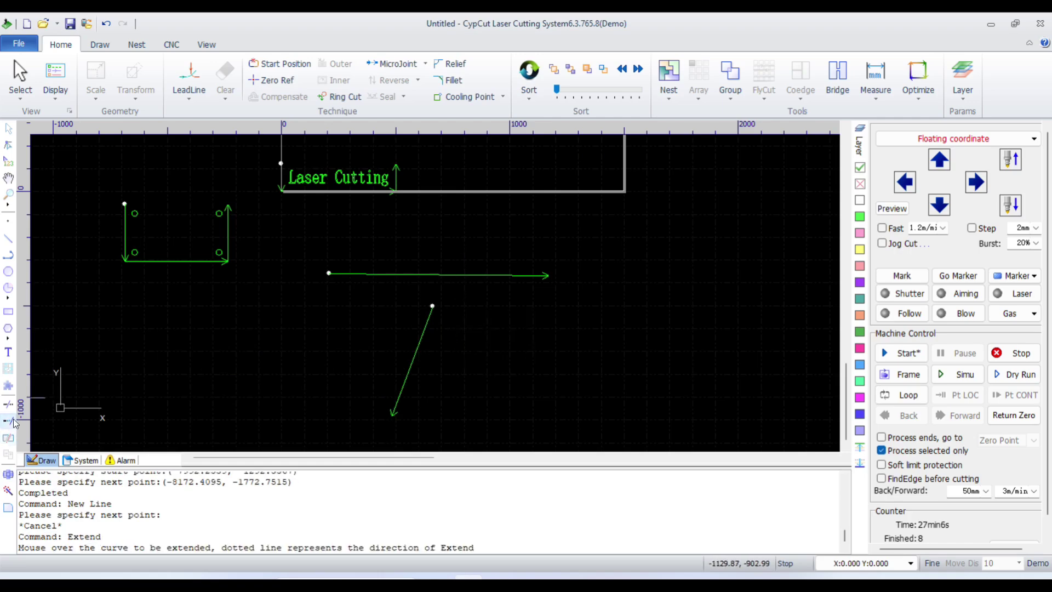
click(433, 321)
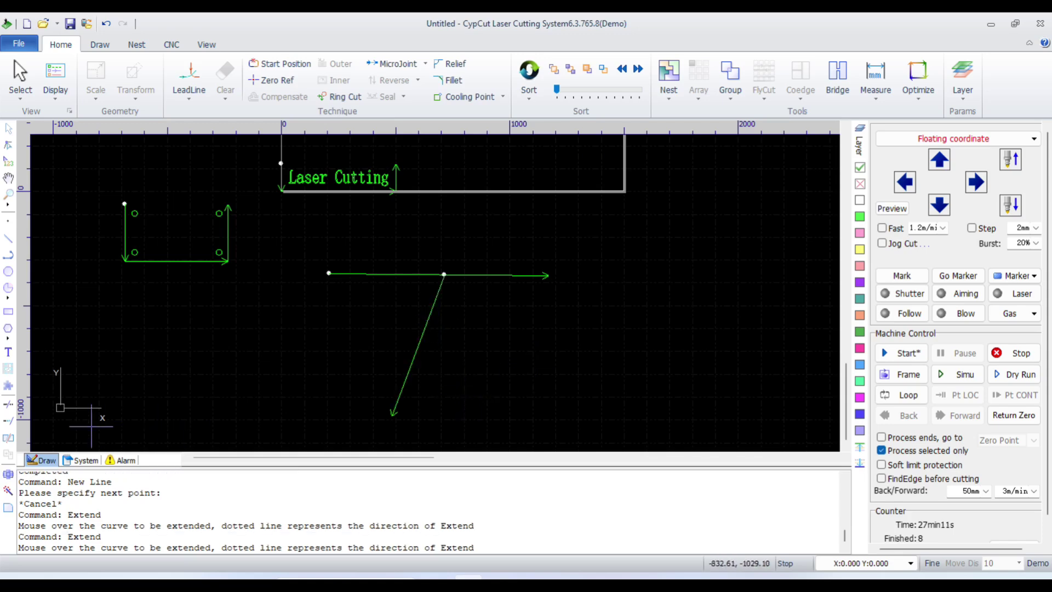
click(523, 275)
click(611, 316)
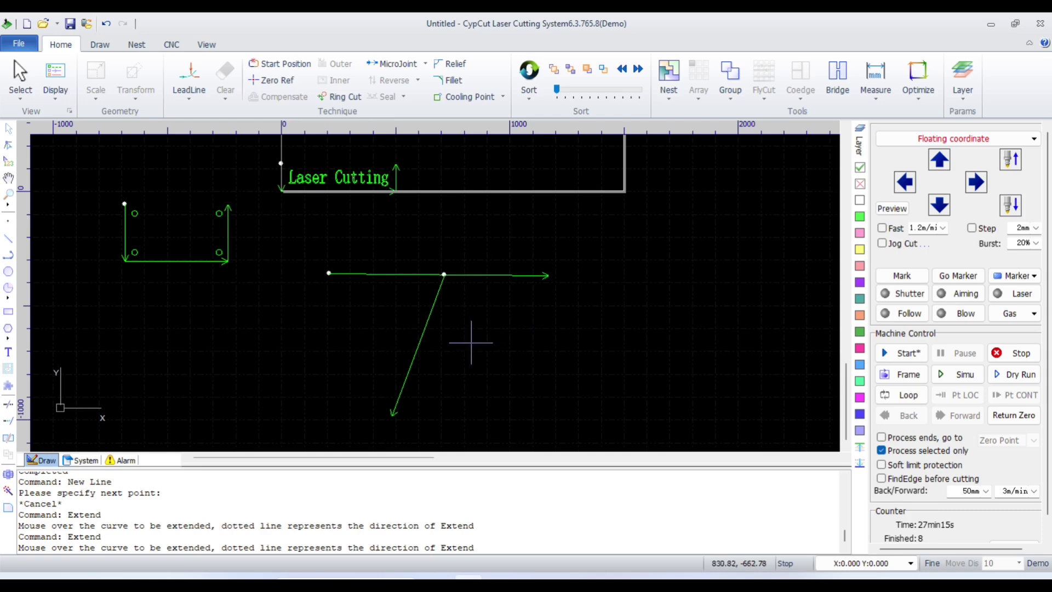
click(498, 277)
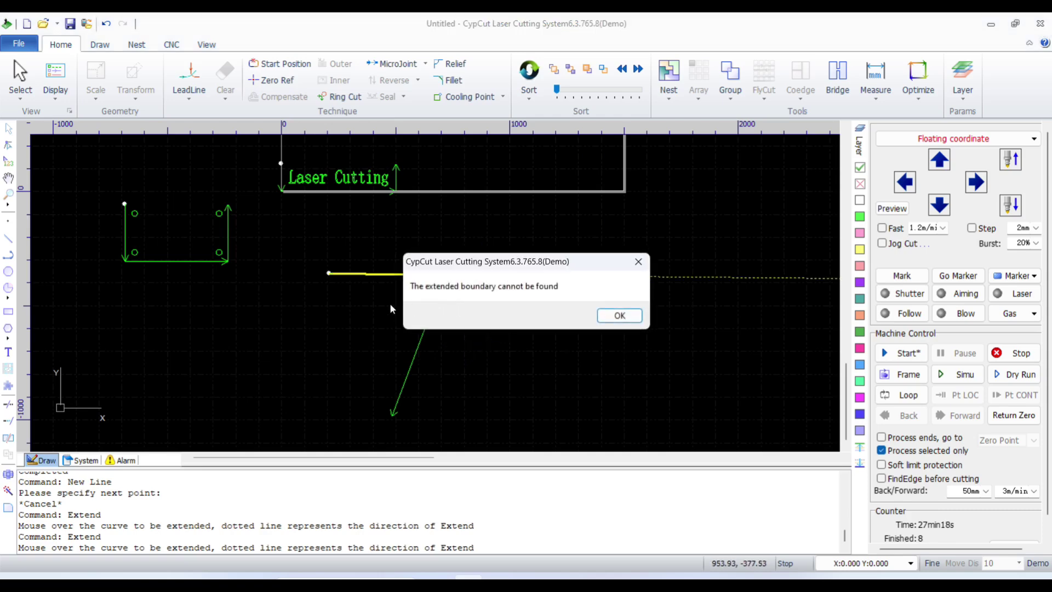
click(619, 316)
key(Escape)
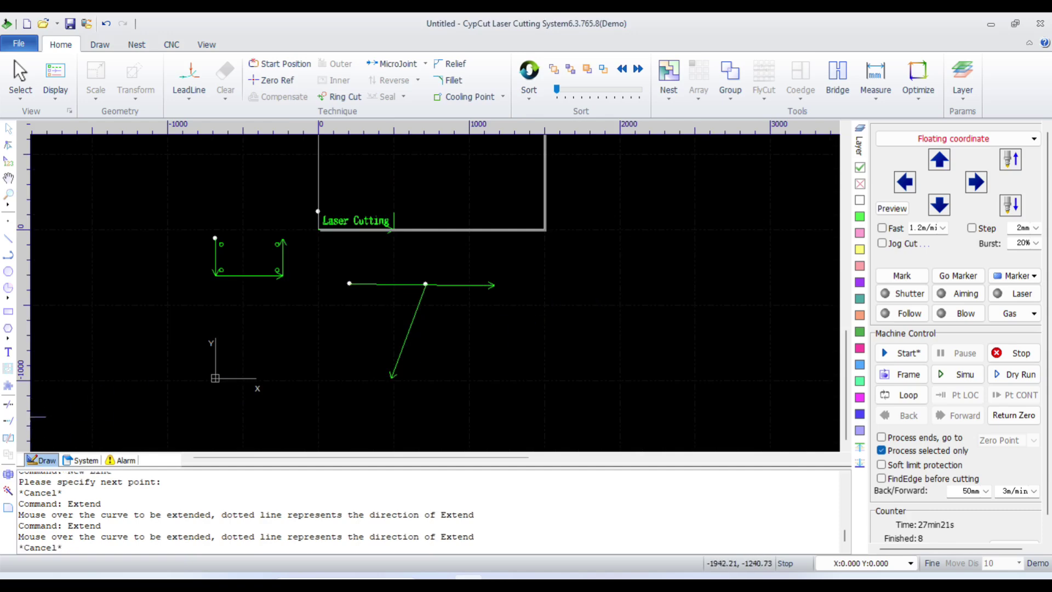
Step: Trim away both parts of the horizontal line
click(8, 404)
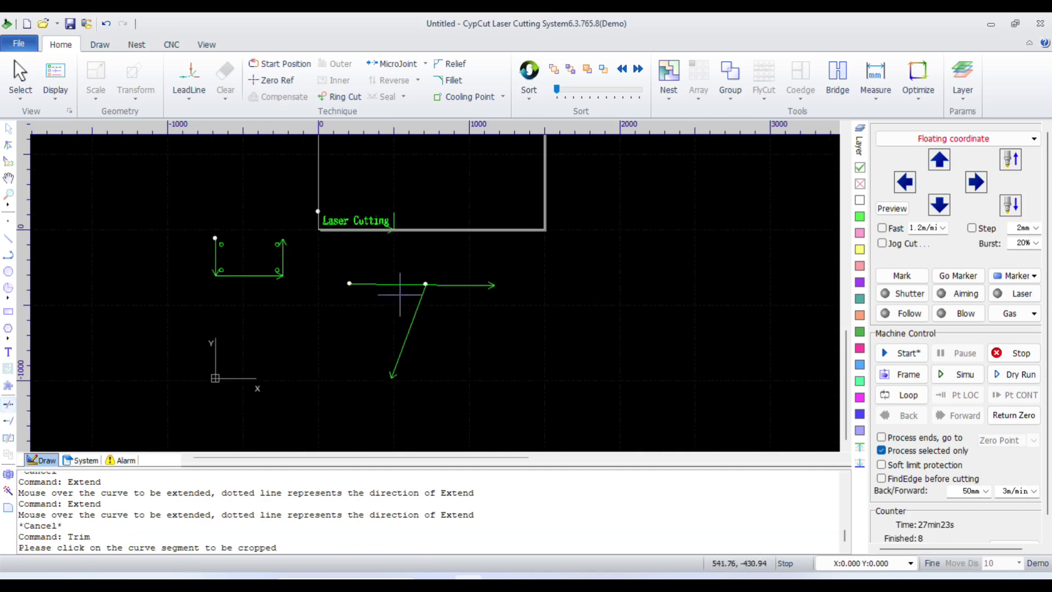
click(441, 284)
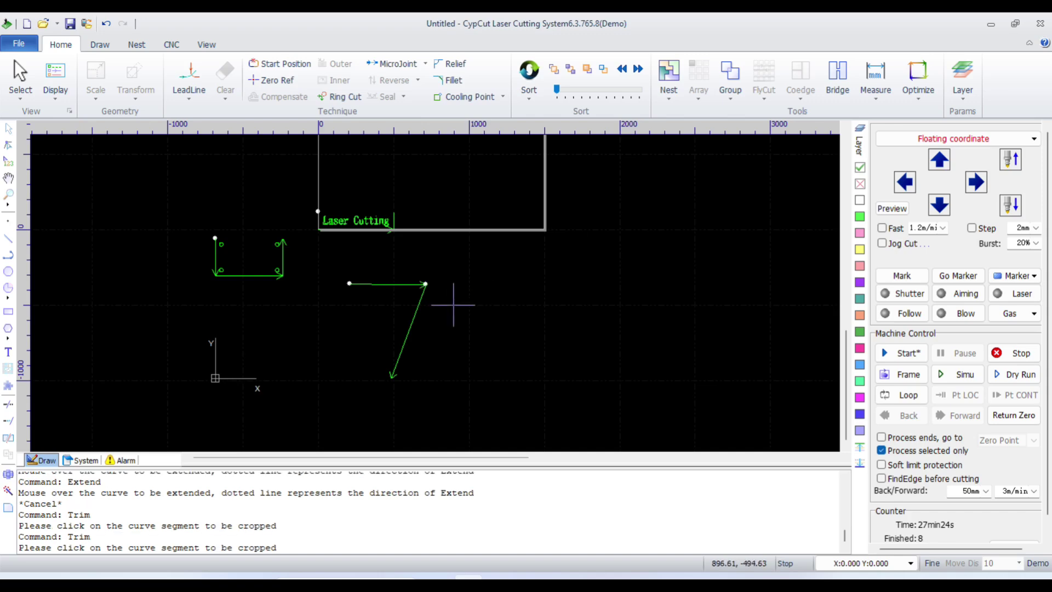
click(366, 284)
scroll(368, 291, down, 3)
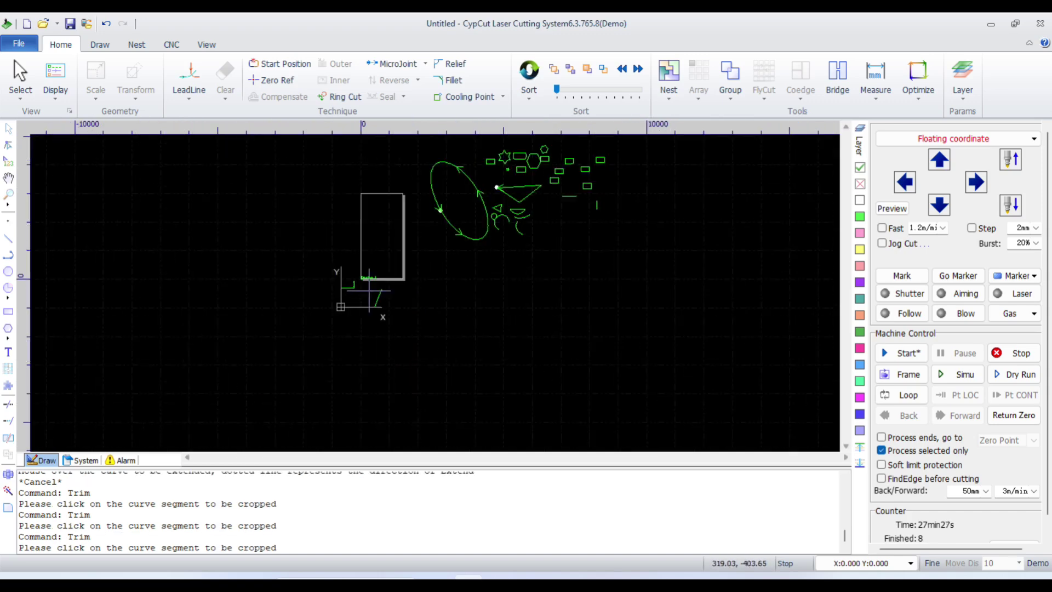
scroll(369, 291, up, 3)
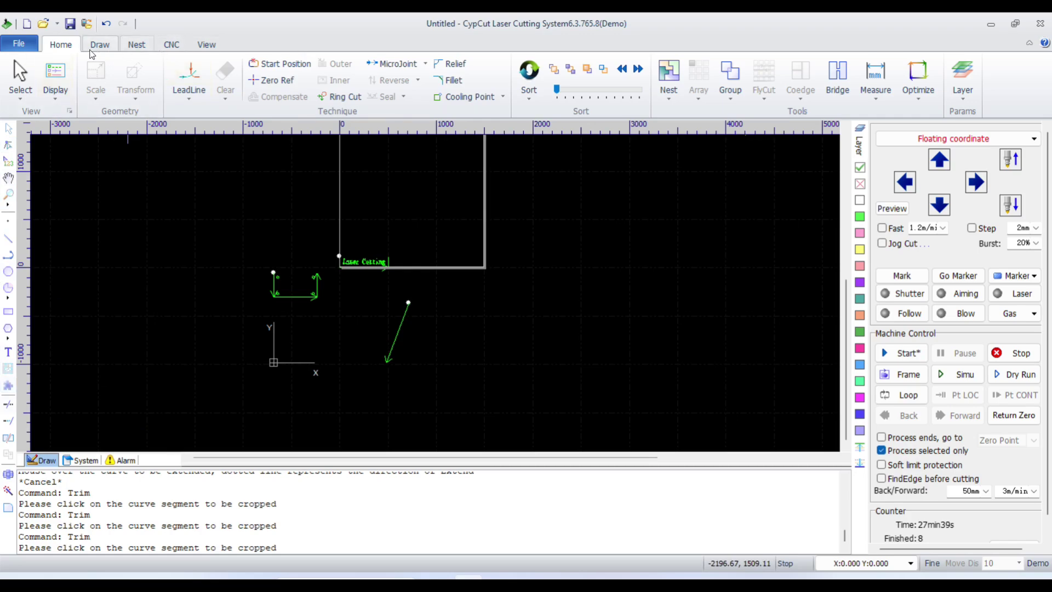
click(55, 76)
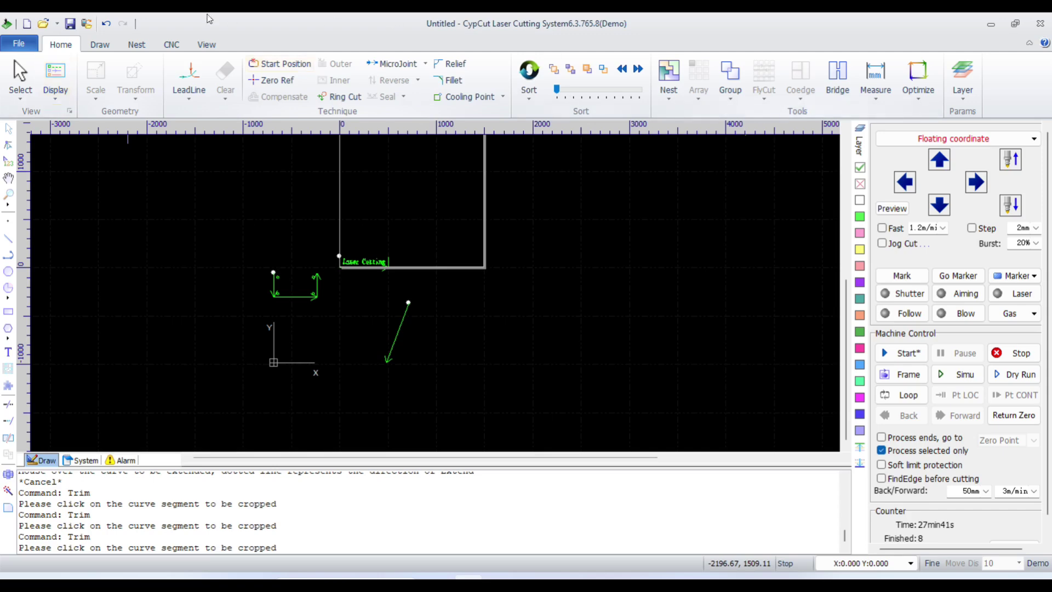
click(99, 46)
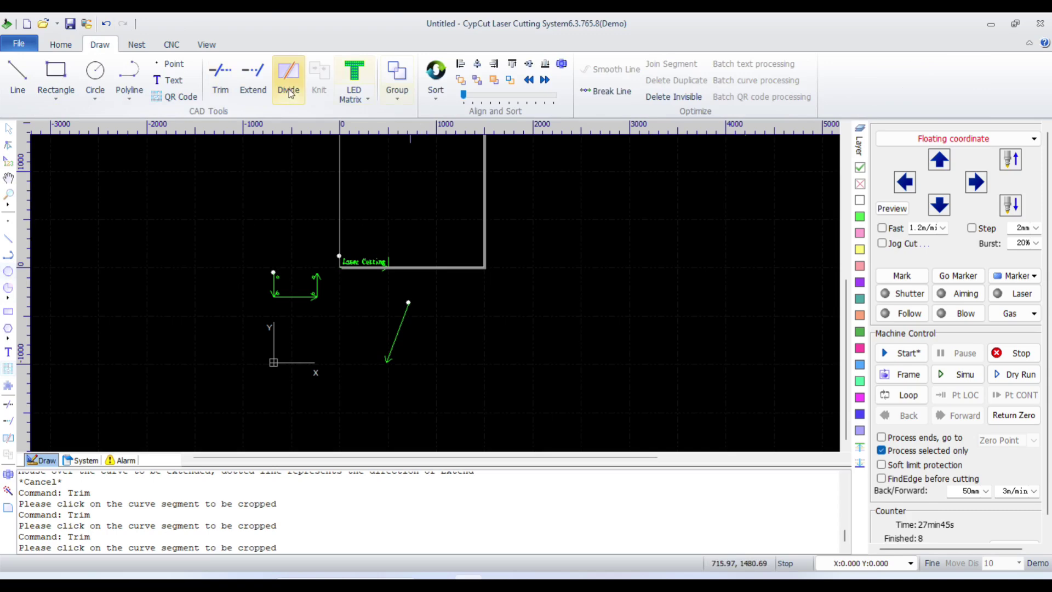
click(137, 44)
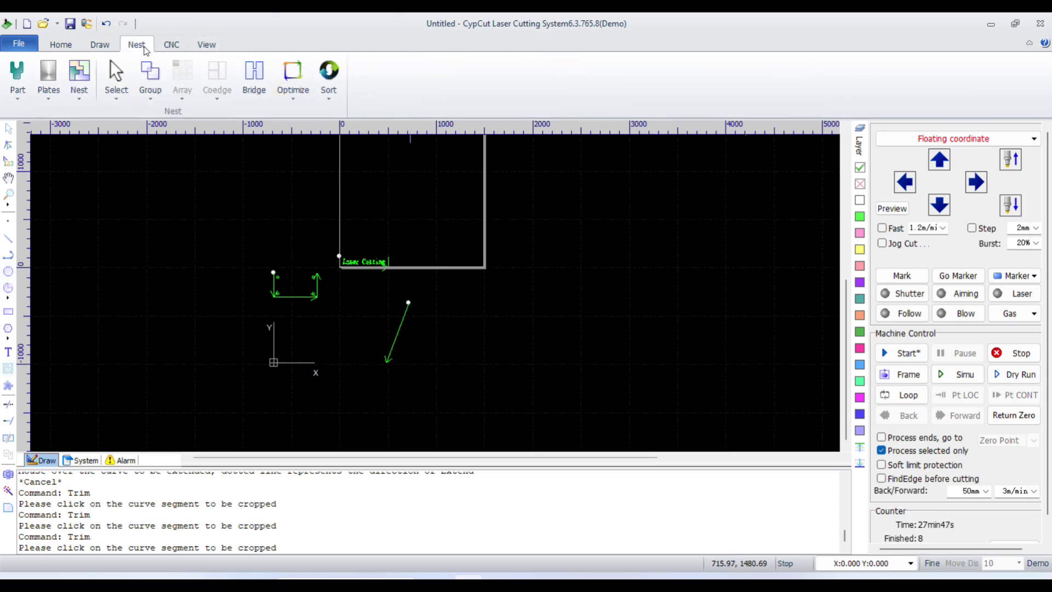
click(171, 44)
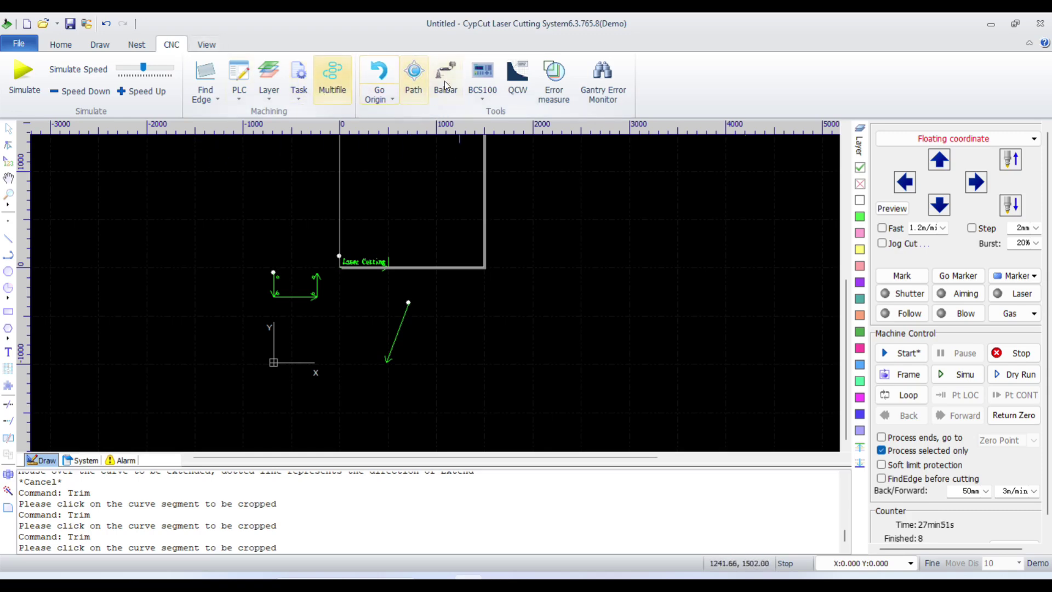
click(207, 44)
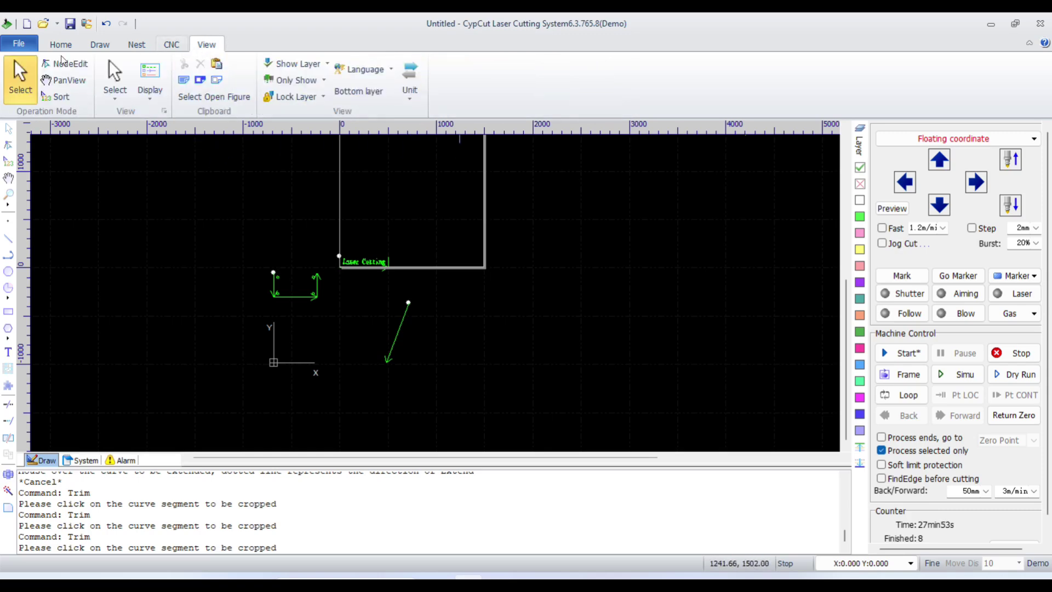
click(61, 44)
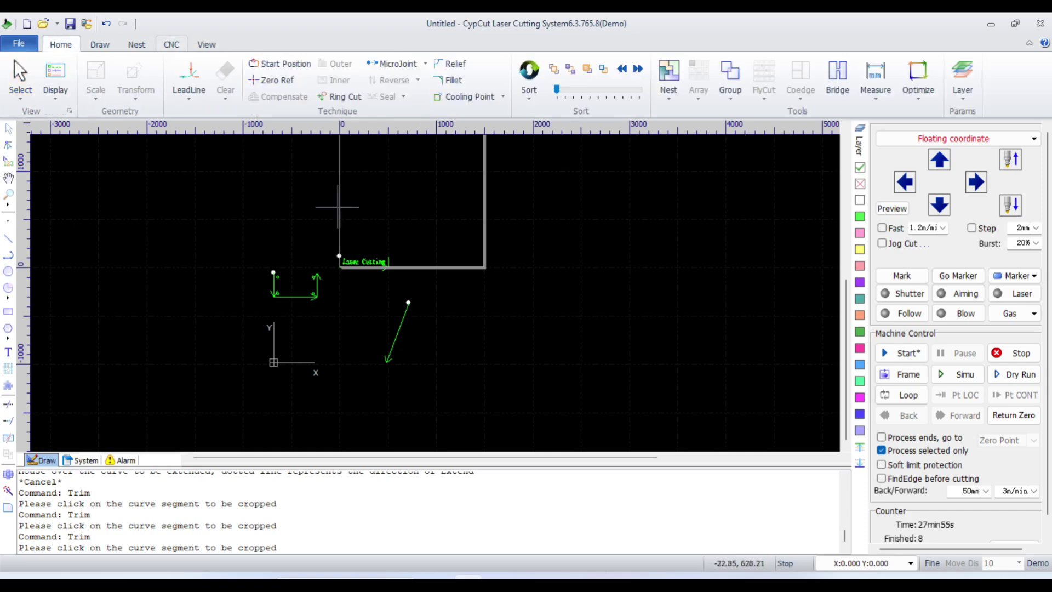